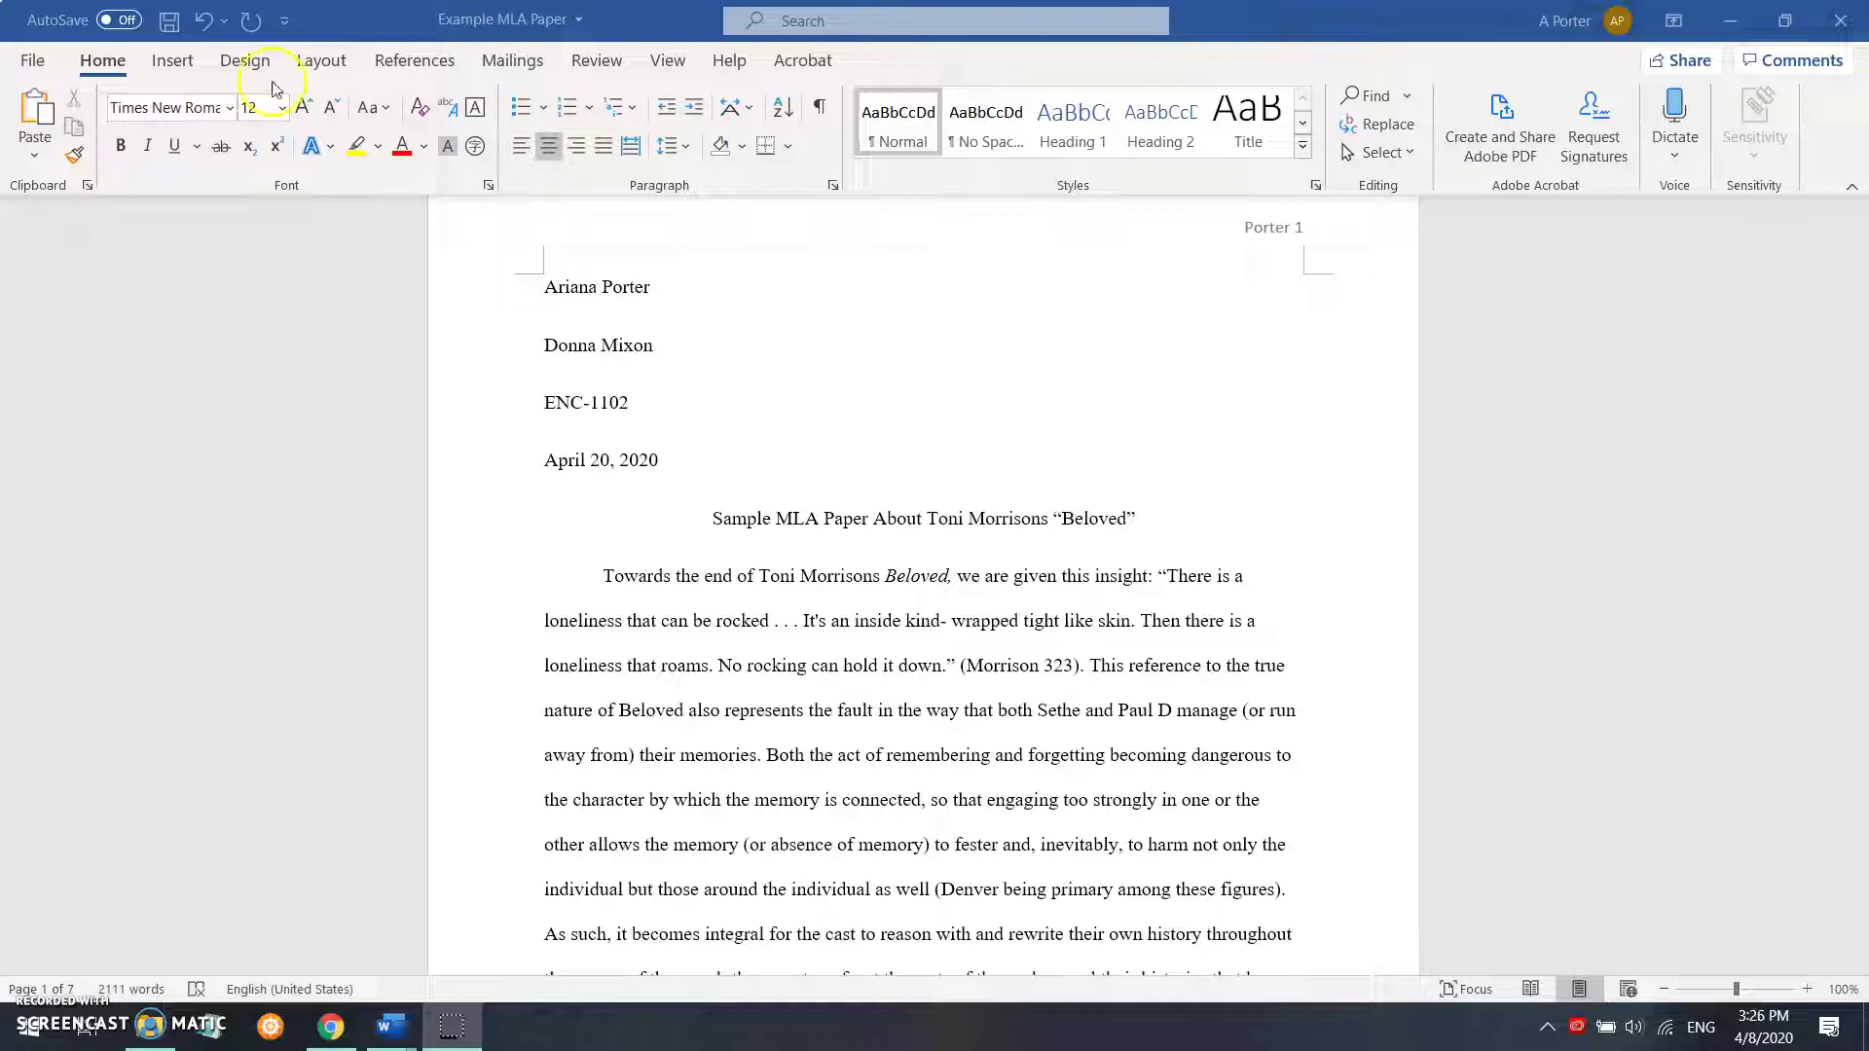
Set the top, bottom, left and right page margins to 1 inch through Custom Margins
{"action": "left_click", "coordinate": [321, 60]}
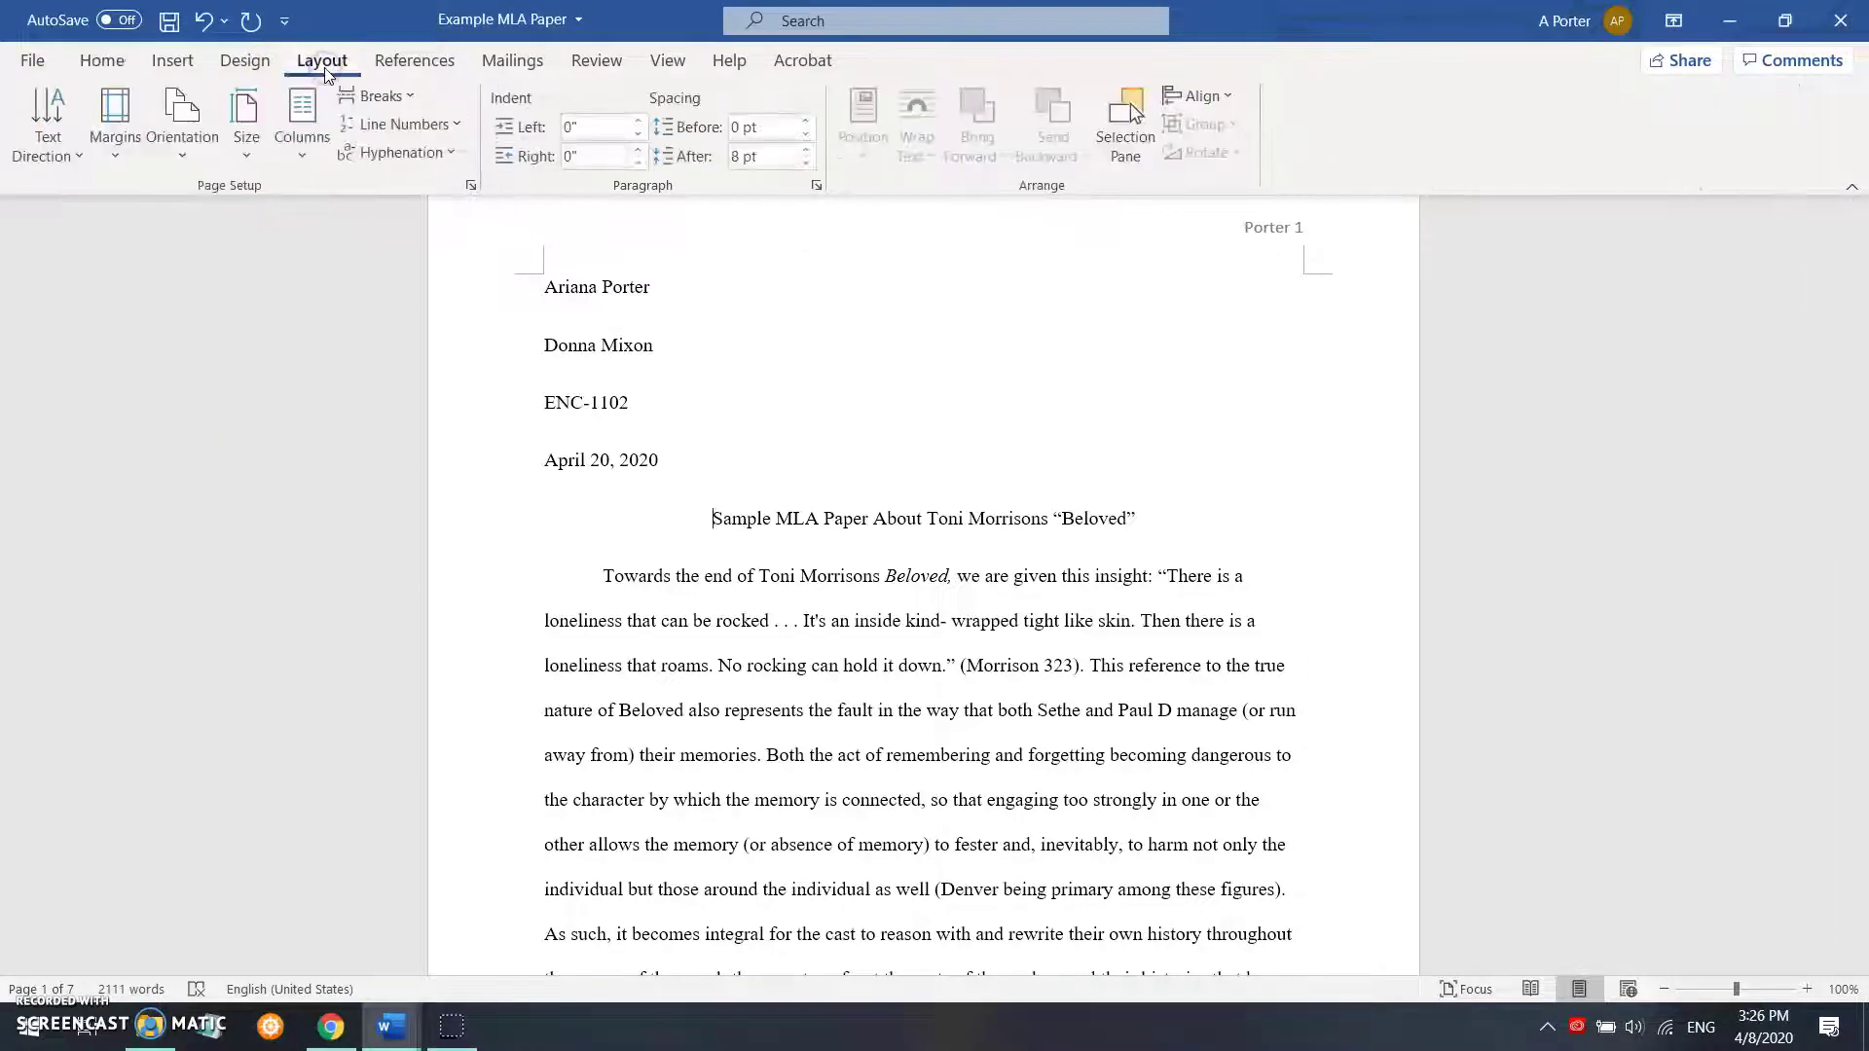
{"action": "left_click", "coordinate": [119, 145]}
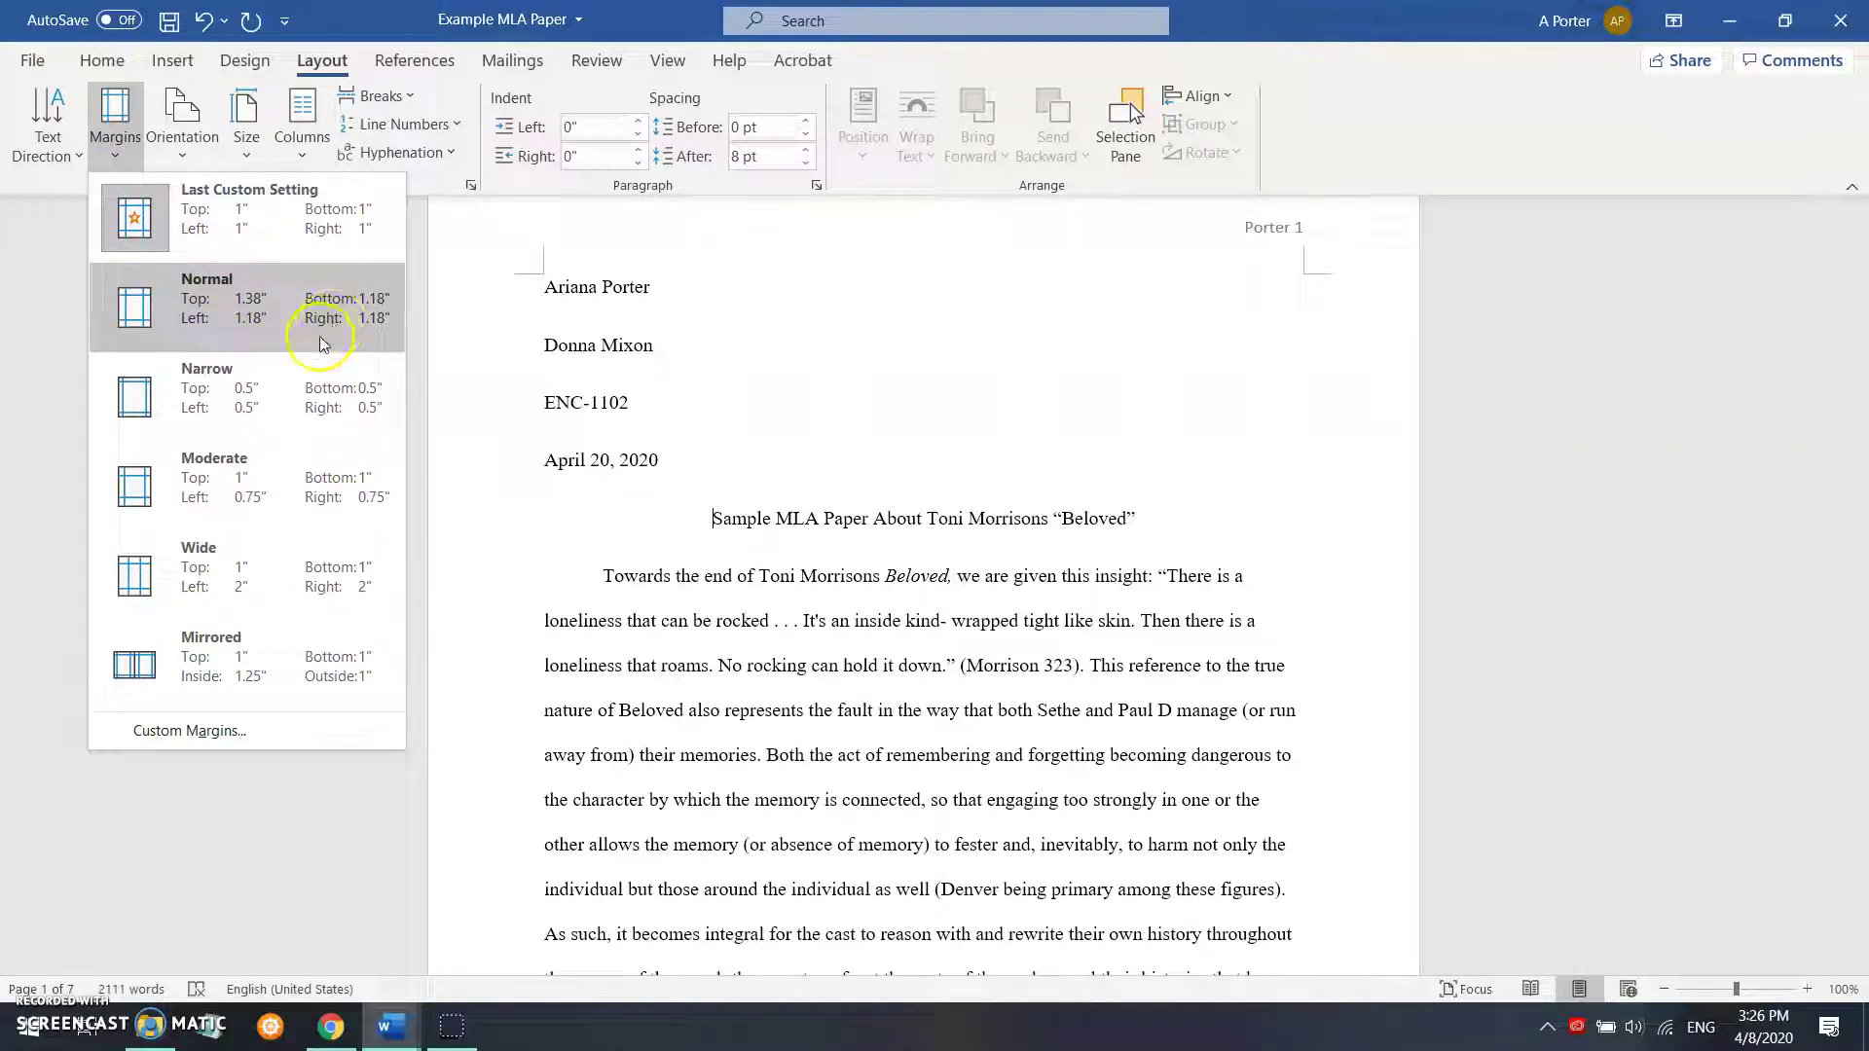
{"action": "left_click", "coordinate": [180, 732]}
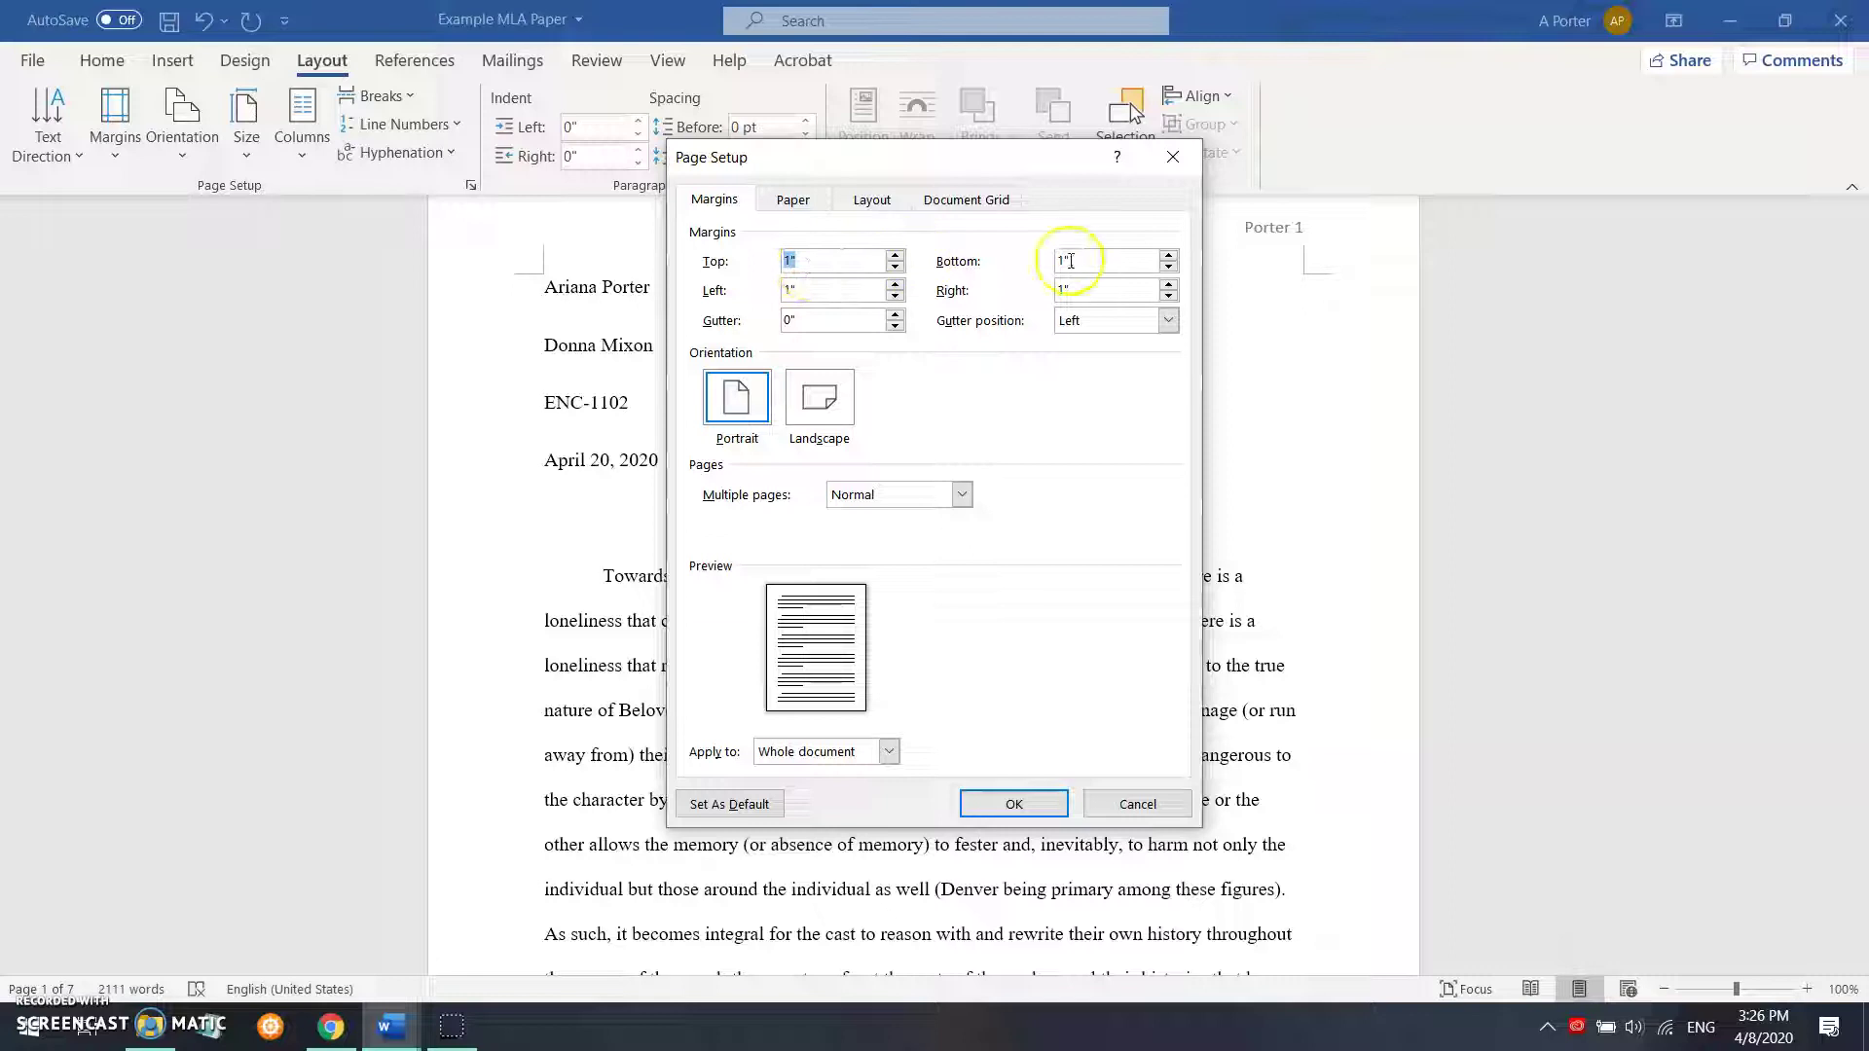
{"action": "left_click", "coordinate": [835, 261]}
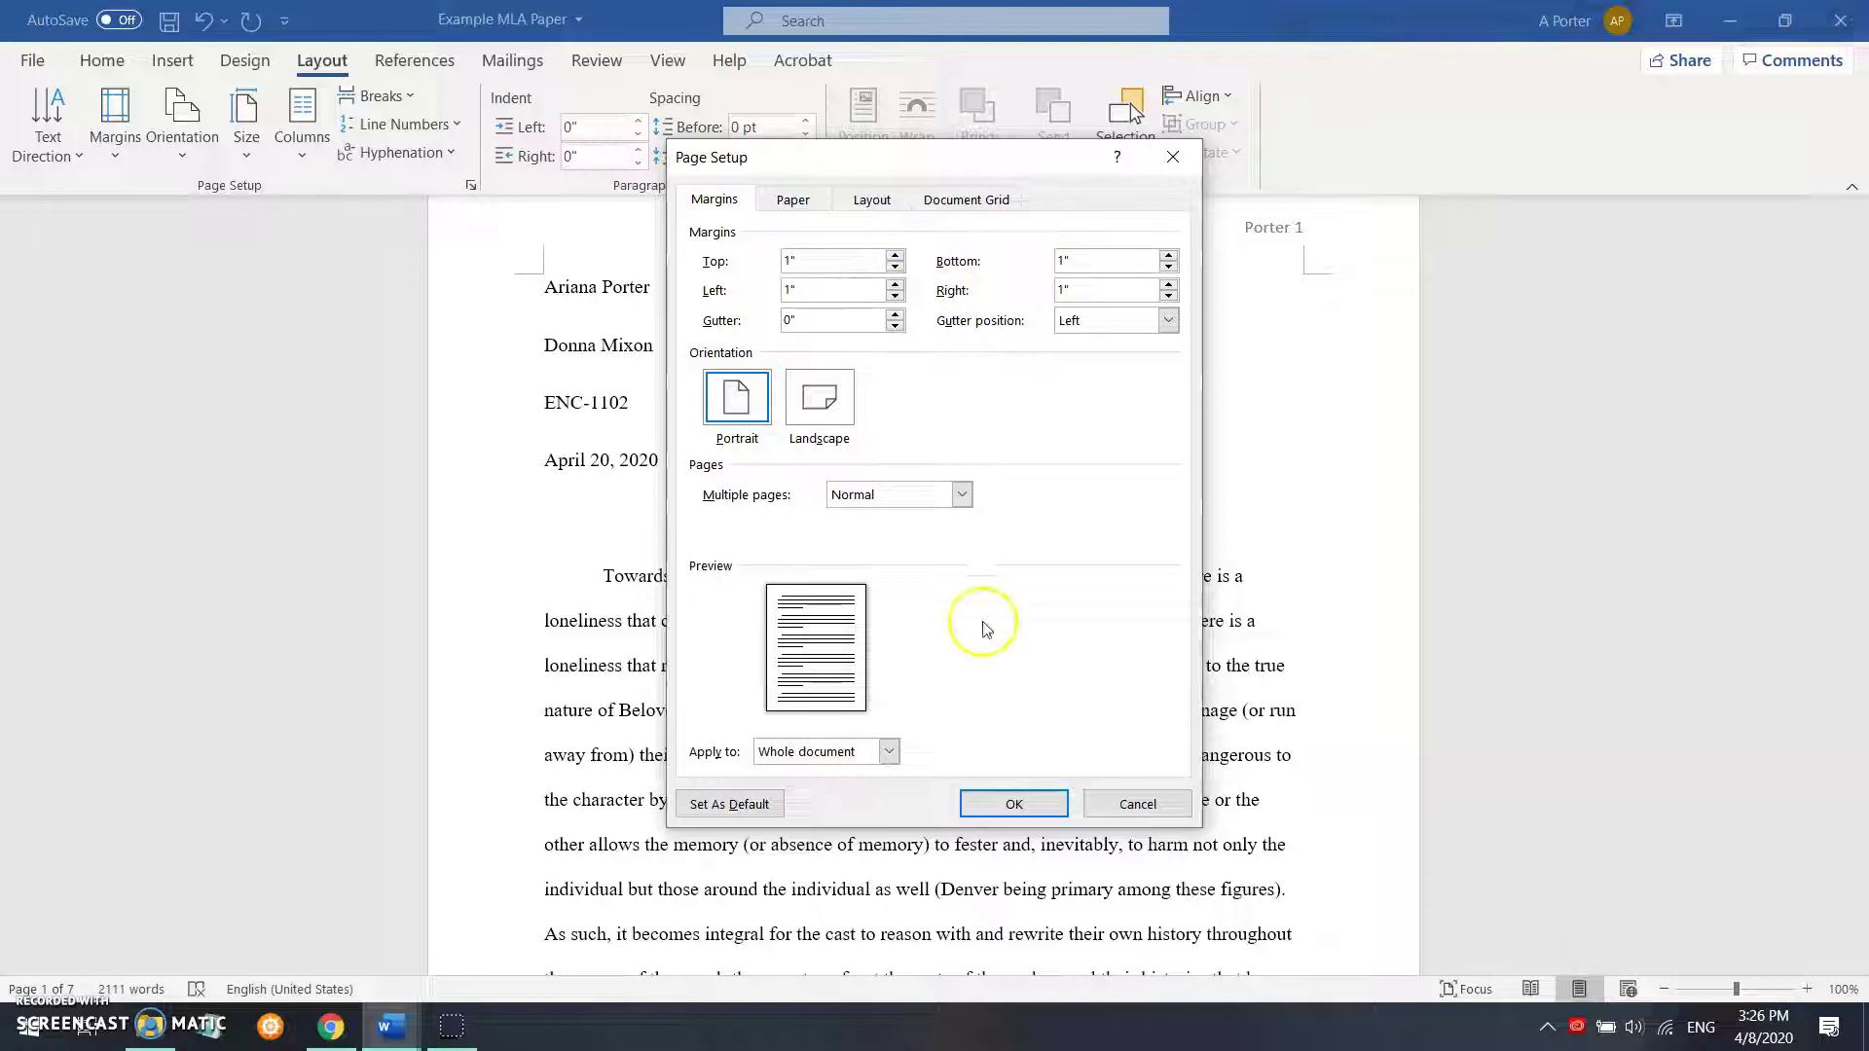
{"action": "left_click", "coordinate": [998, 806]}
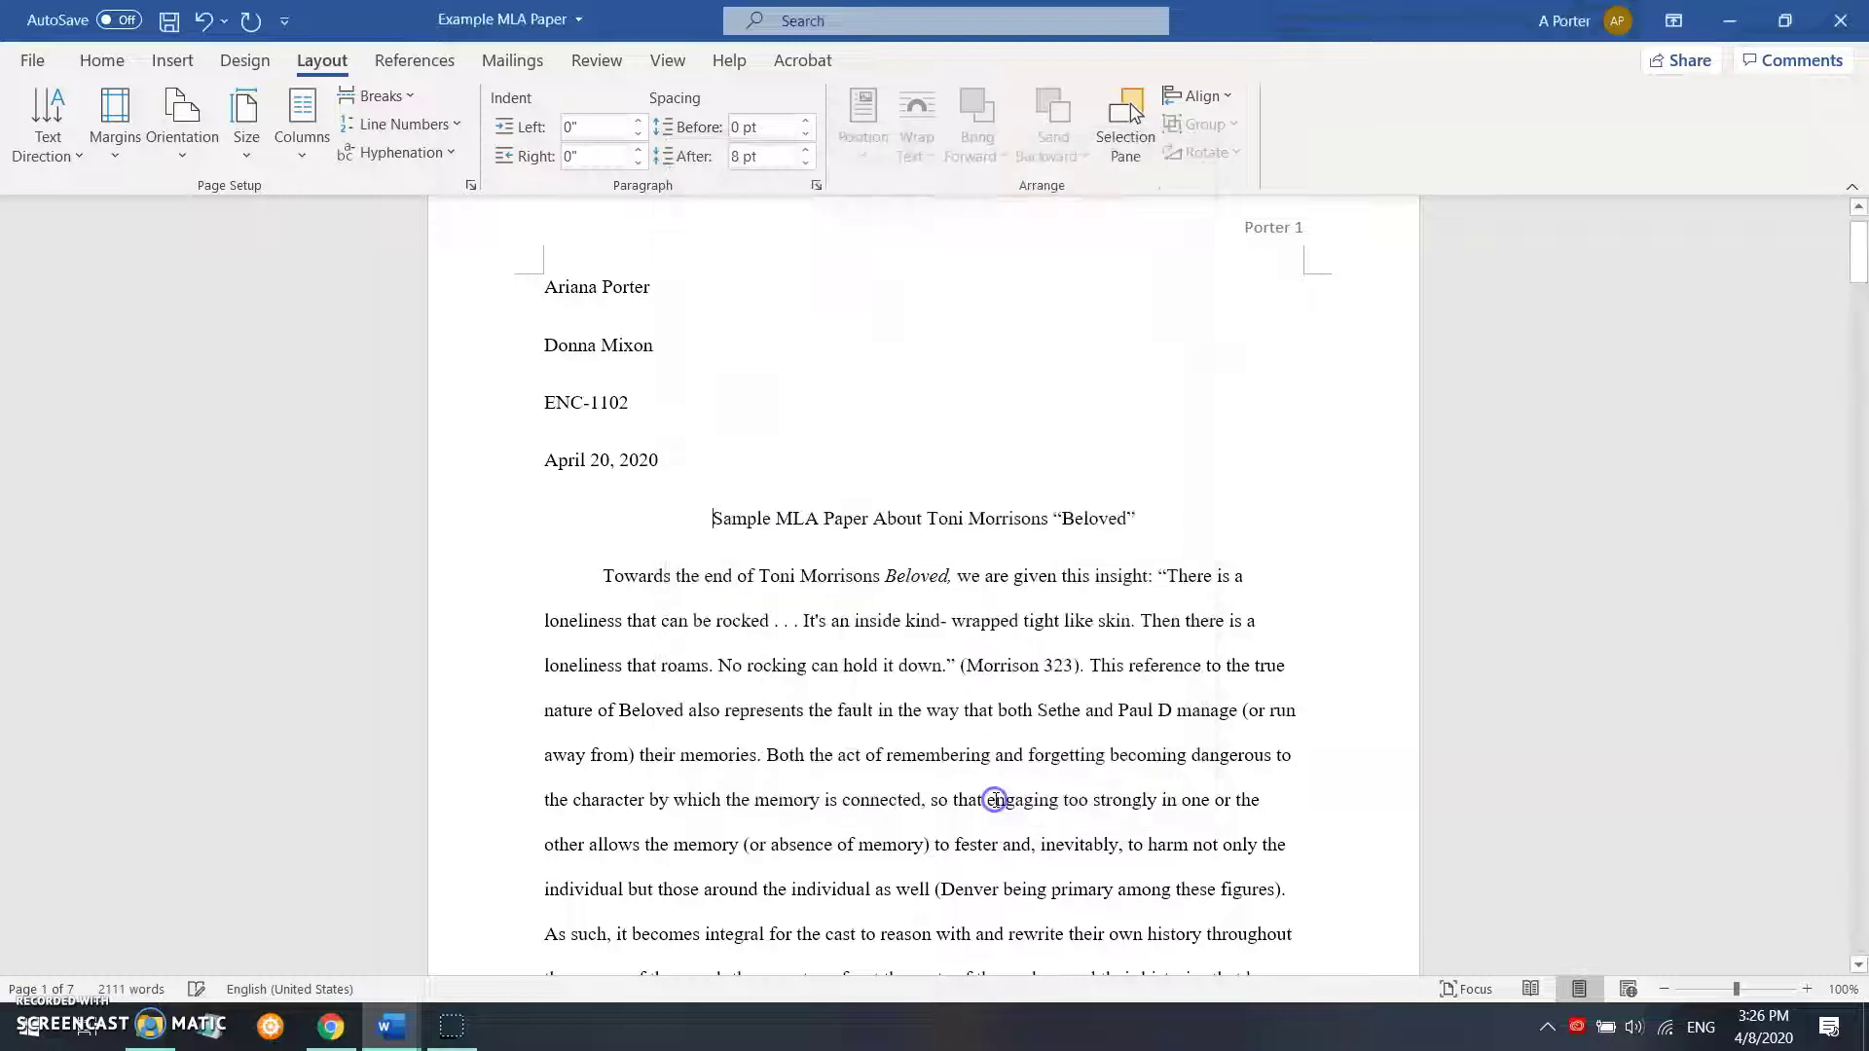
Select all of the paper's text and set it to Times New Roman at 12 pt
{"action": "left_click", "coordinate": [115, 136]}
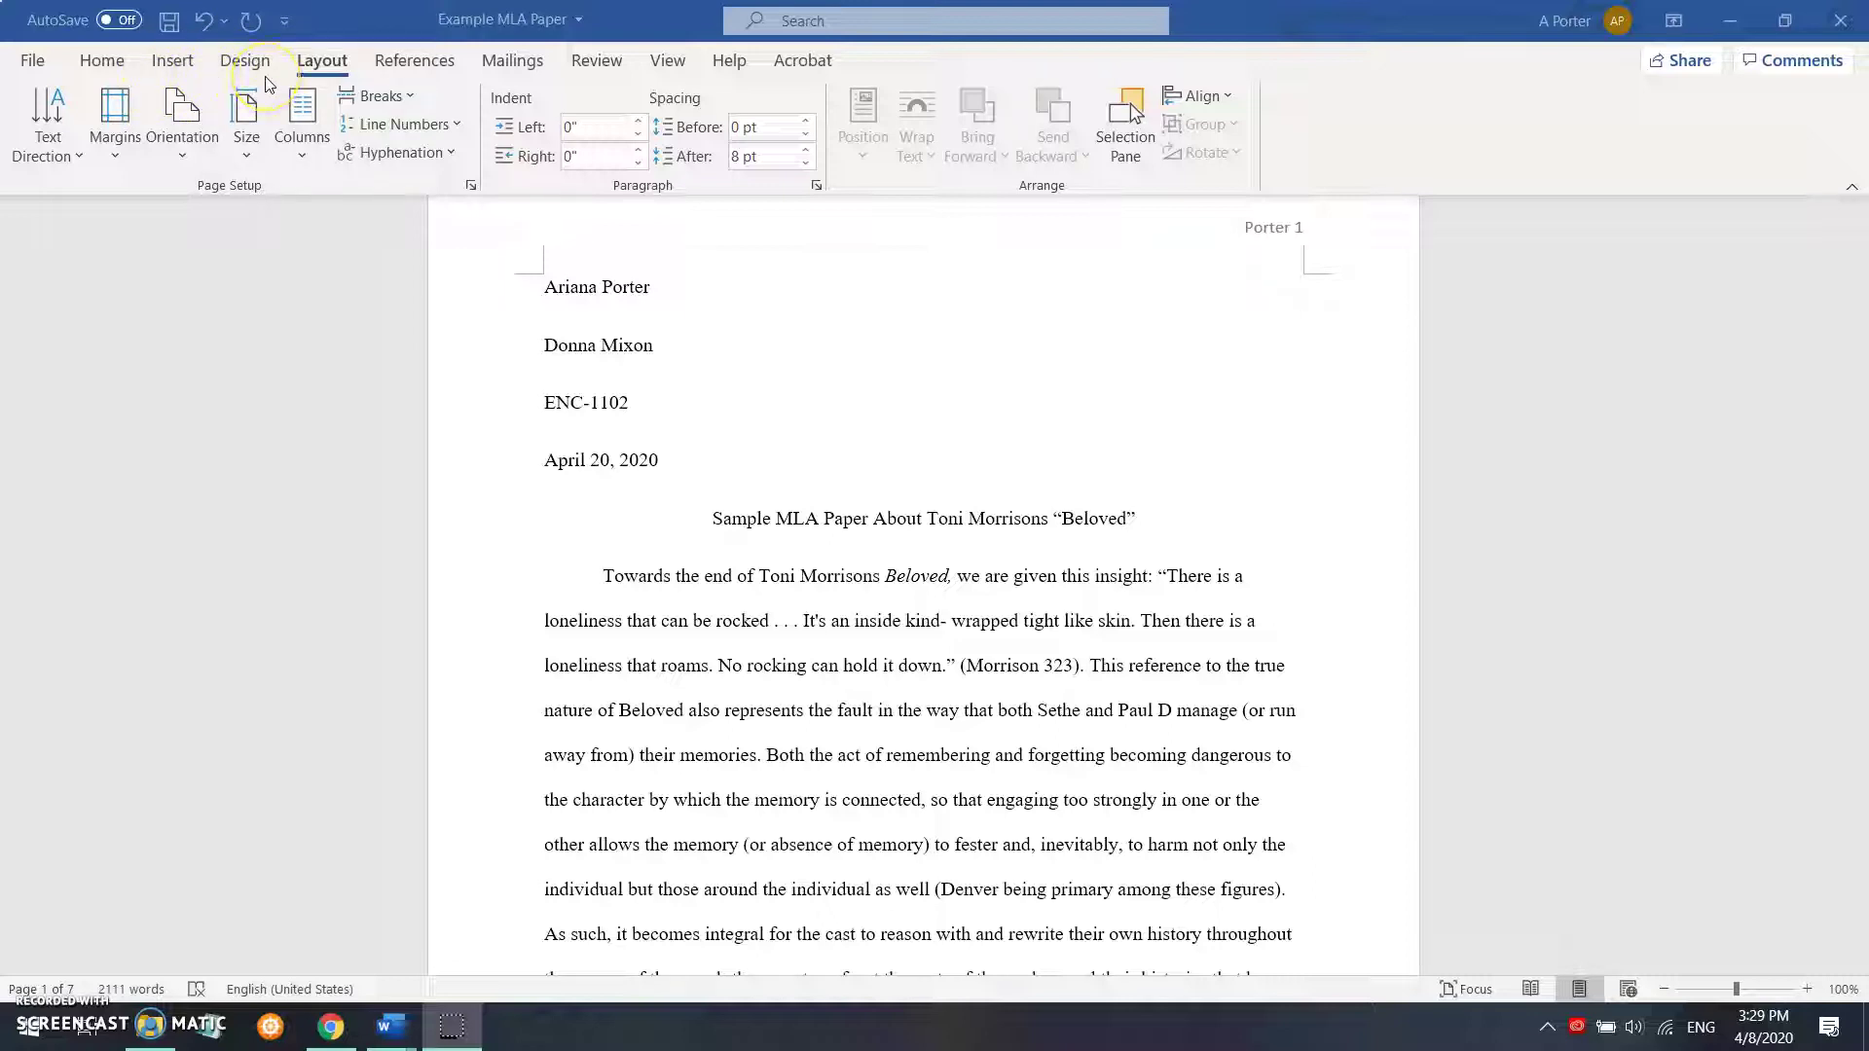
{"action": "left_click", "coordinate": [102, 61]}
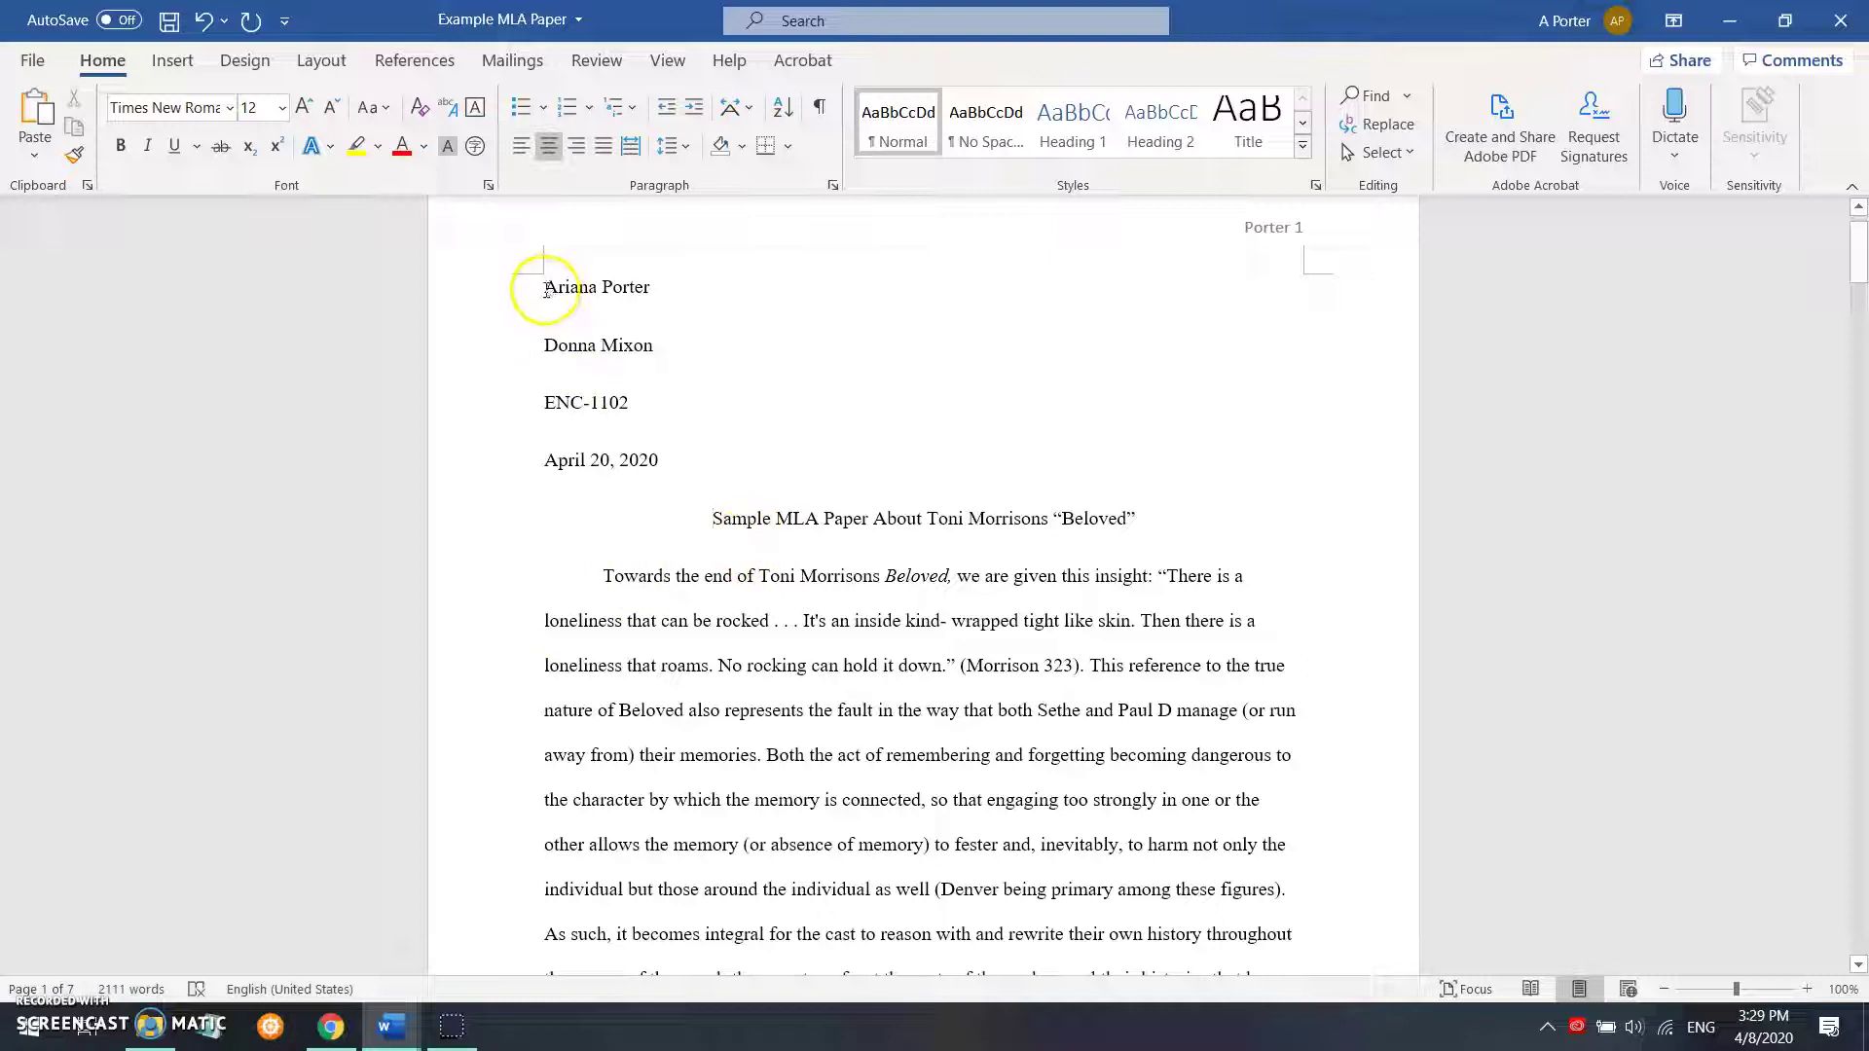
{"action": "left_click_drag", "start_coordinate": [542, 290], "coordinate": [1372, 1047]}
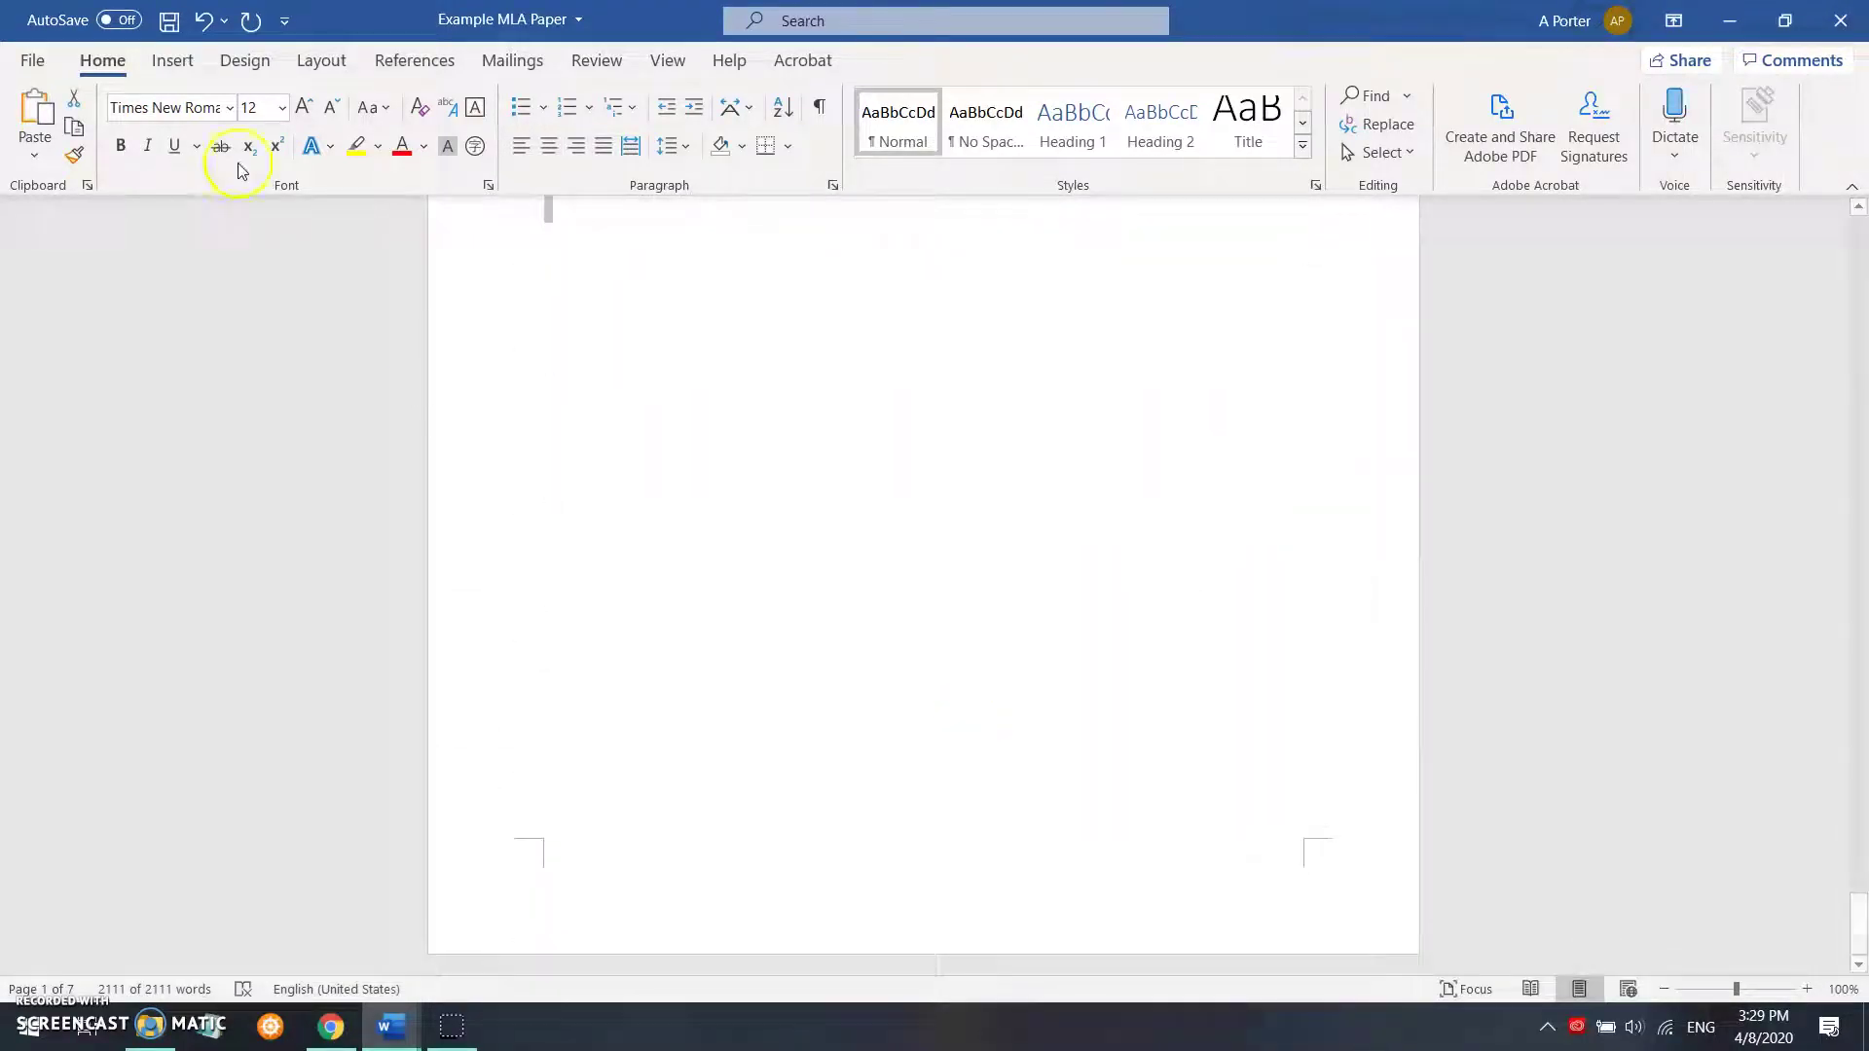
{"action": "left_click", "coordinate": [228, 108]}
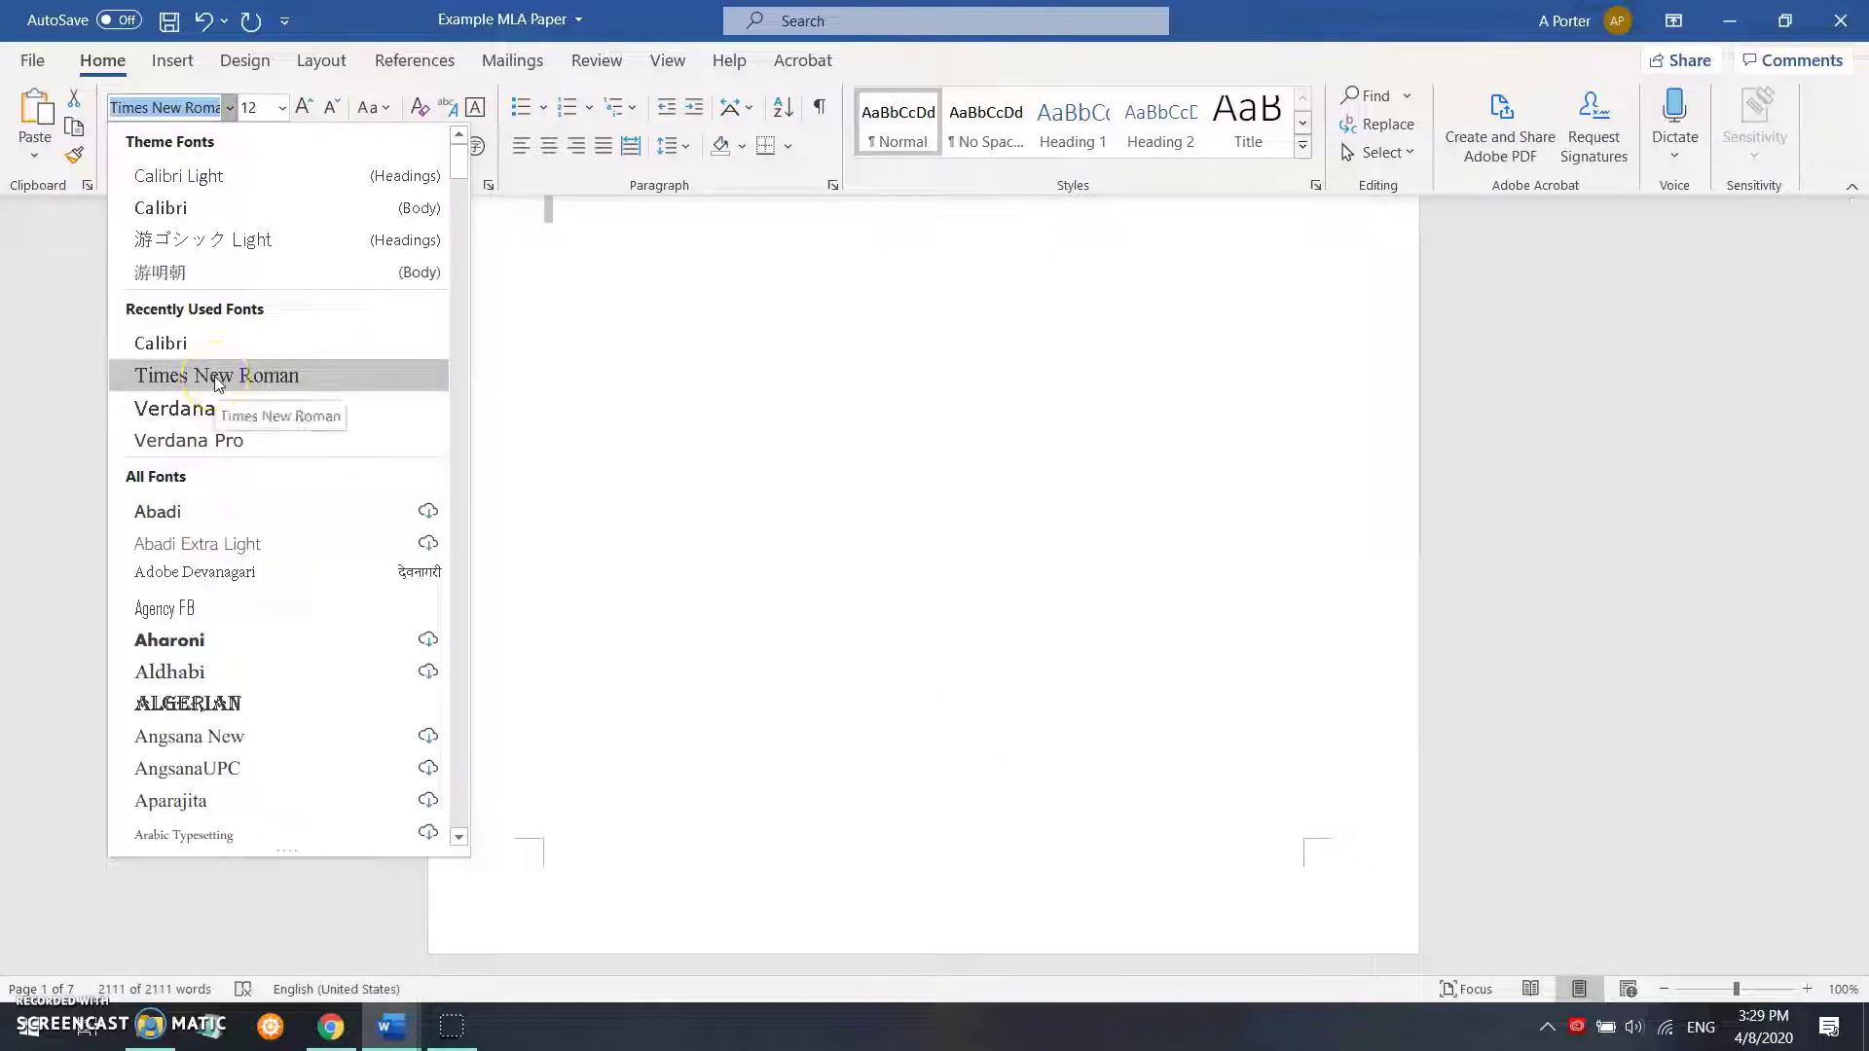
{"action": "type", "text": "Times New Rom"}
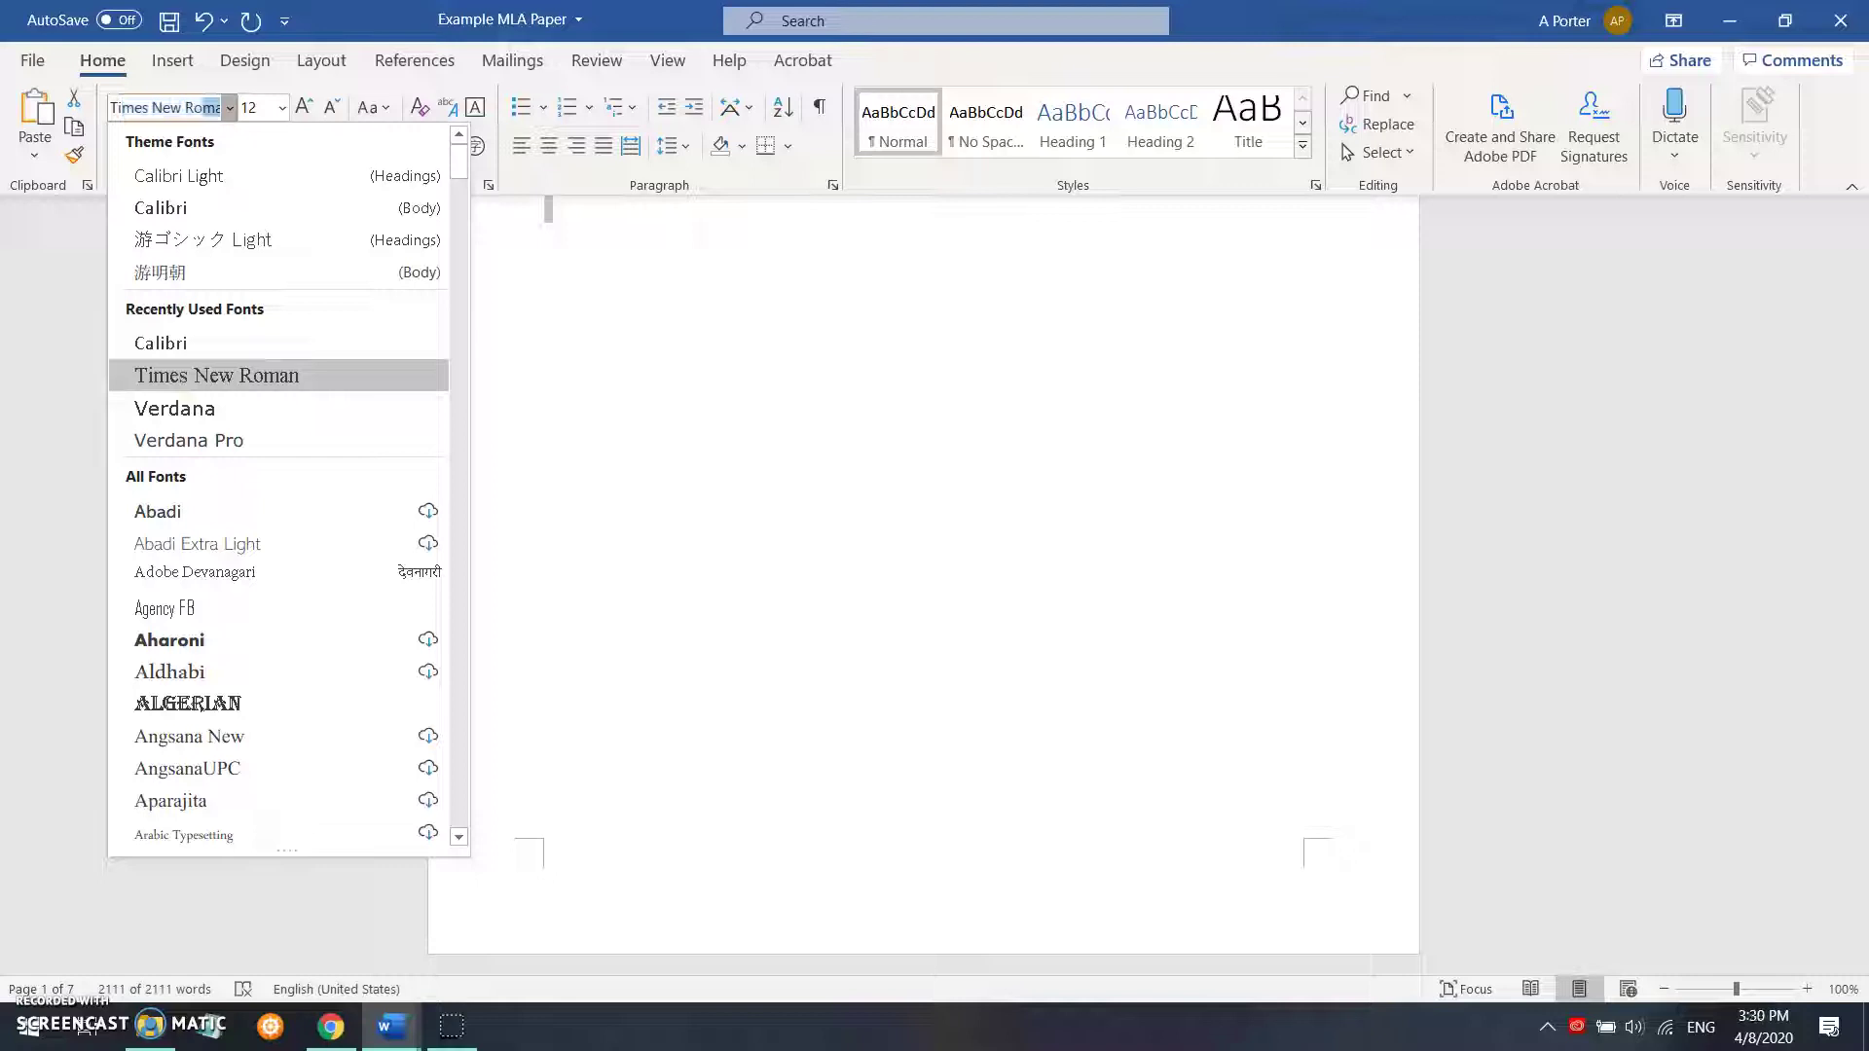
{"action": "key", "text": "Return"}
{"action": "left_click", "coordinate": [280, 108]}
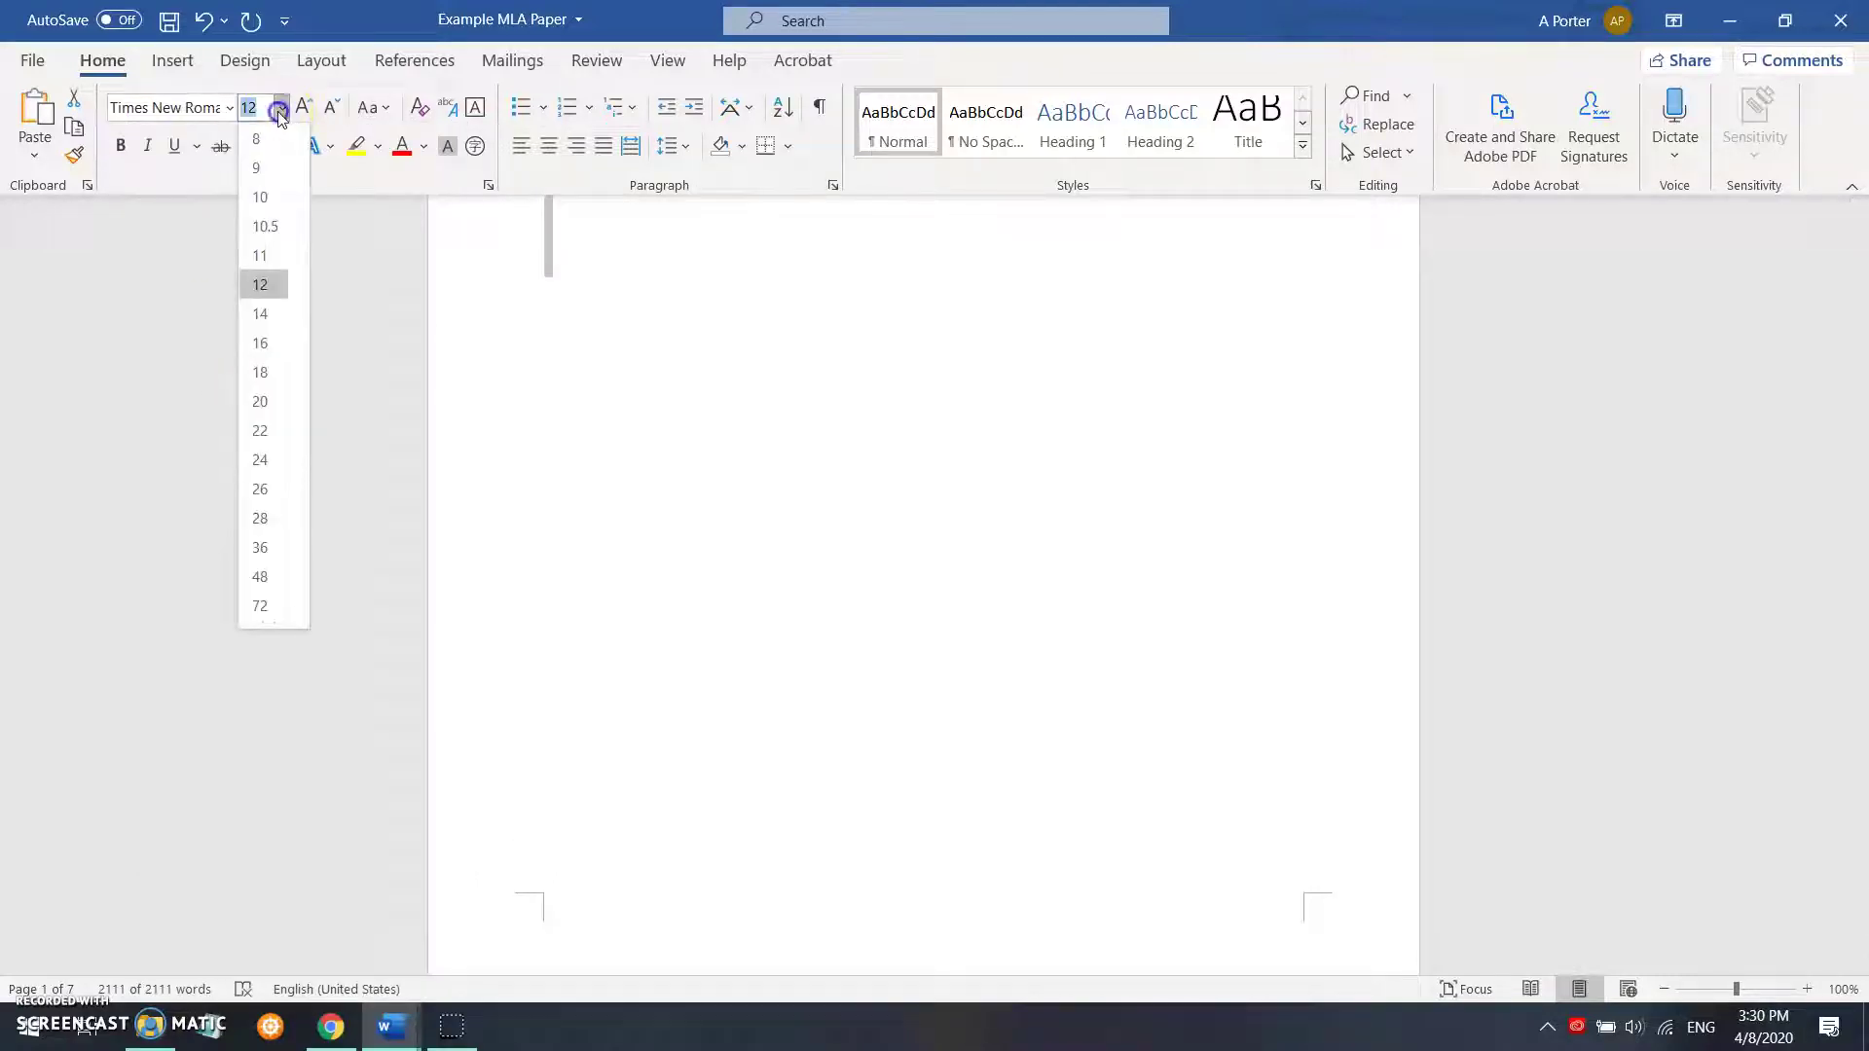
{"action": "left_click", "coordinate": [255, 287]}
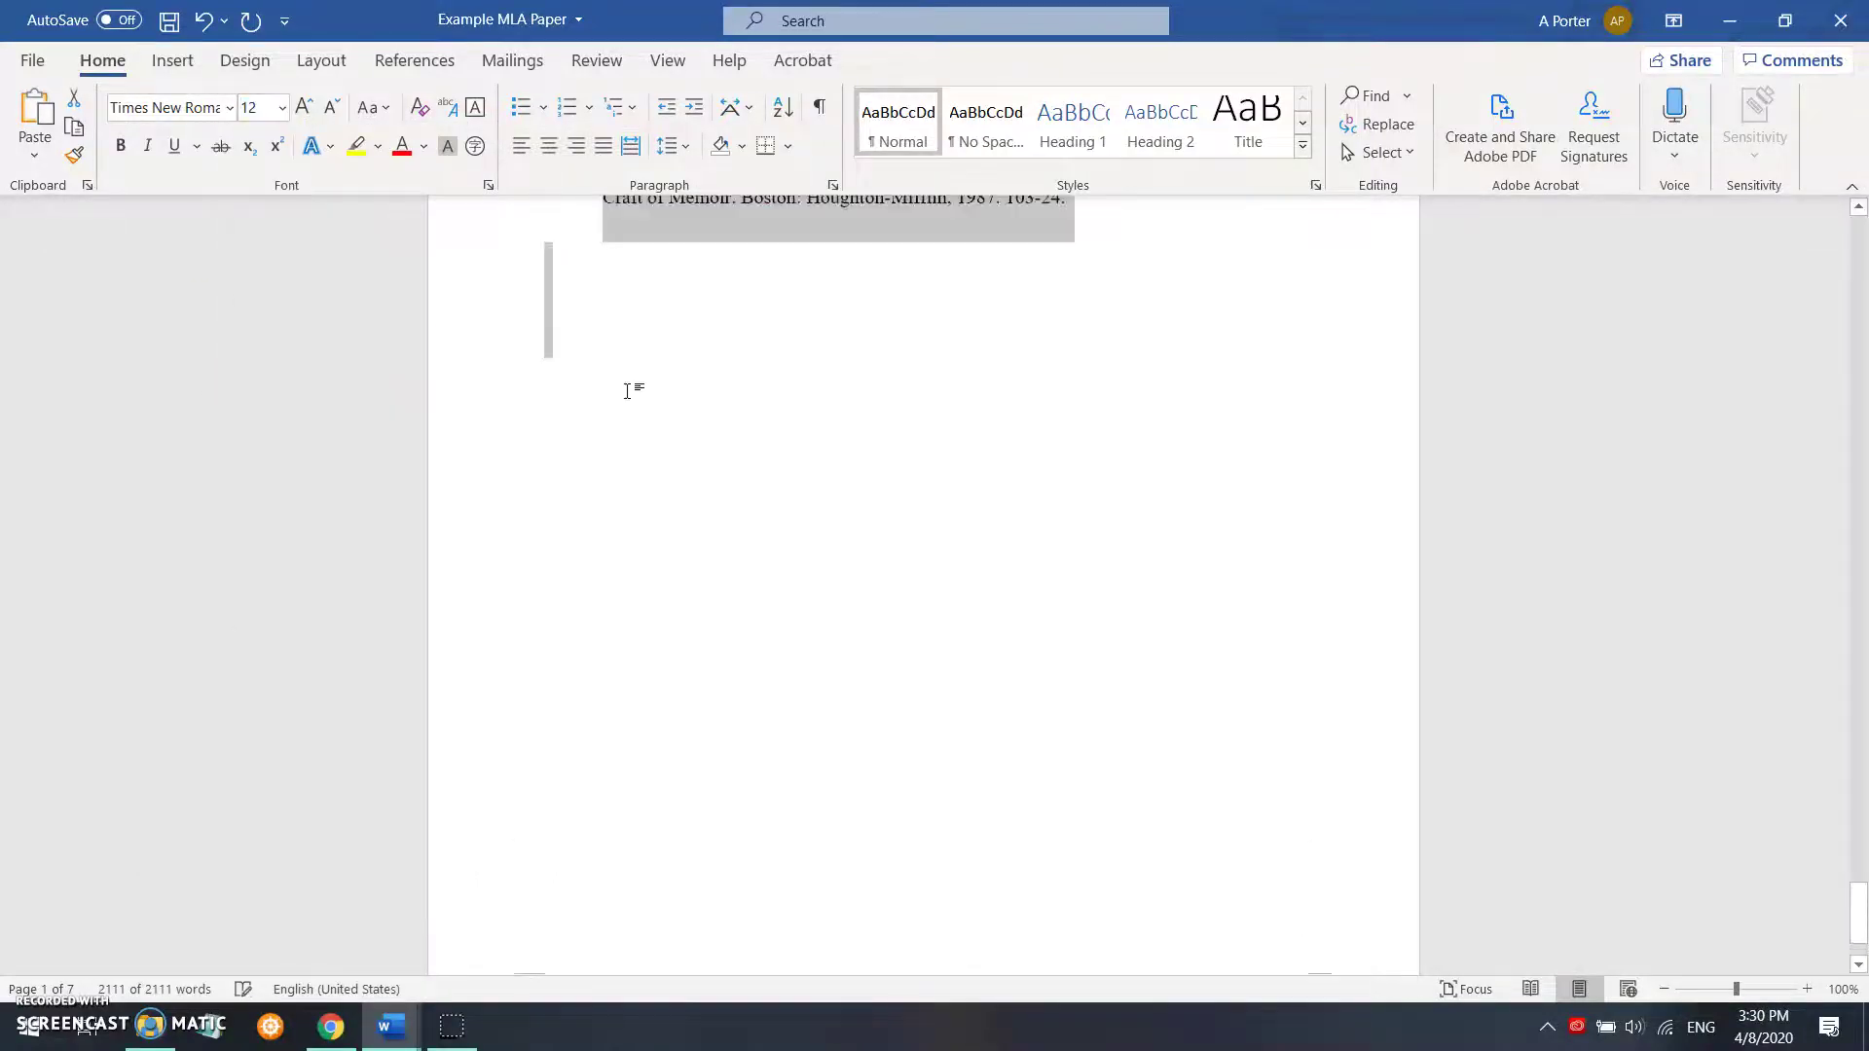
{"action": "scroll", "coordinate": [627, 390], "scroll_direction": "up", "scroll_amount": 20}
{"action": "left_click", "coordinate": [665, 409]}
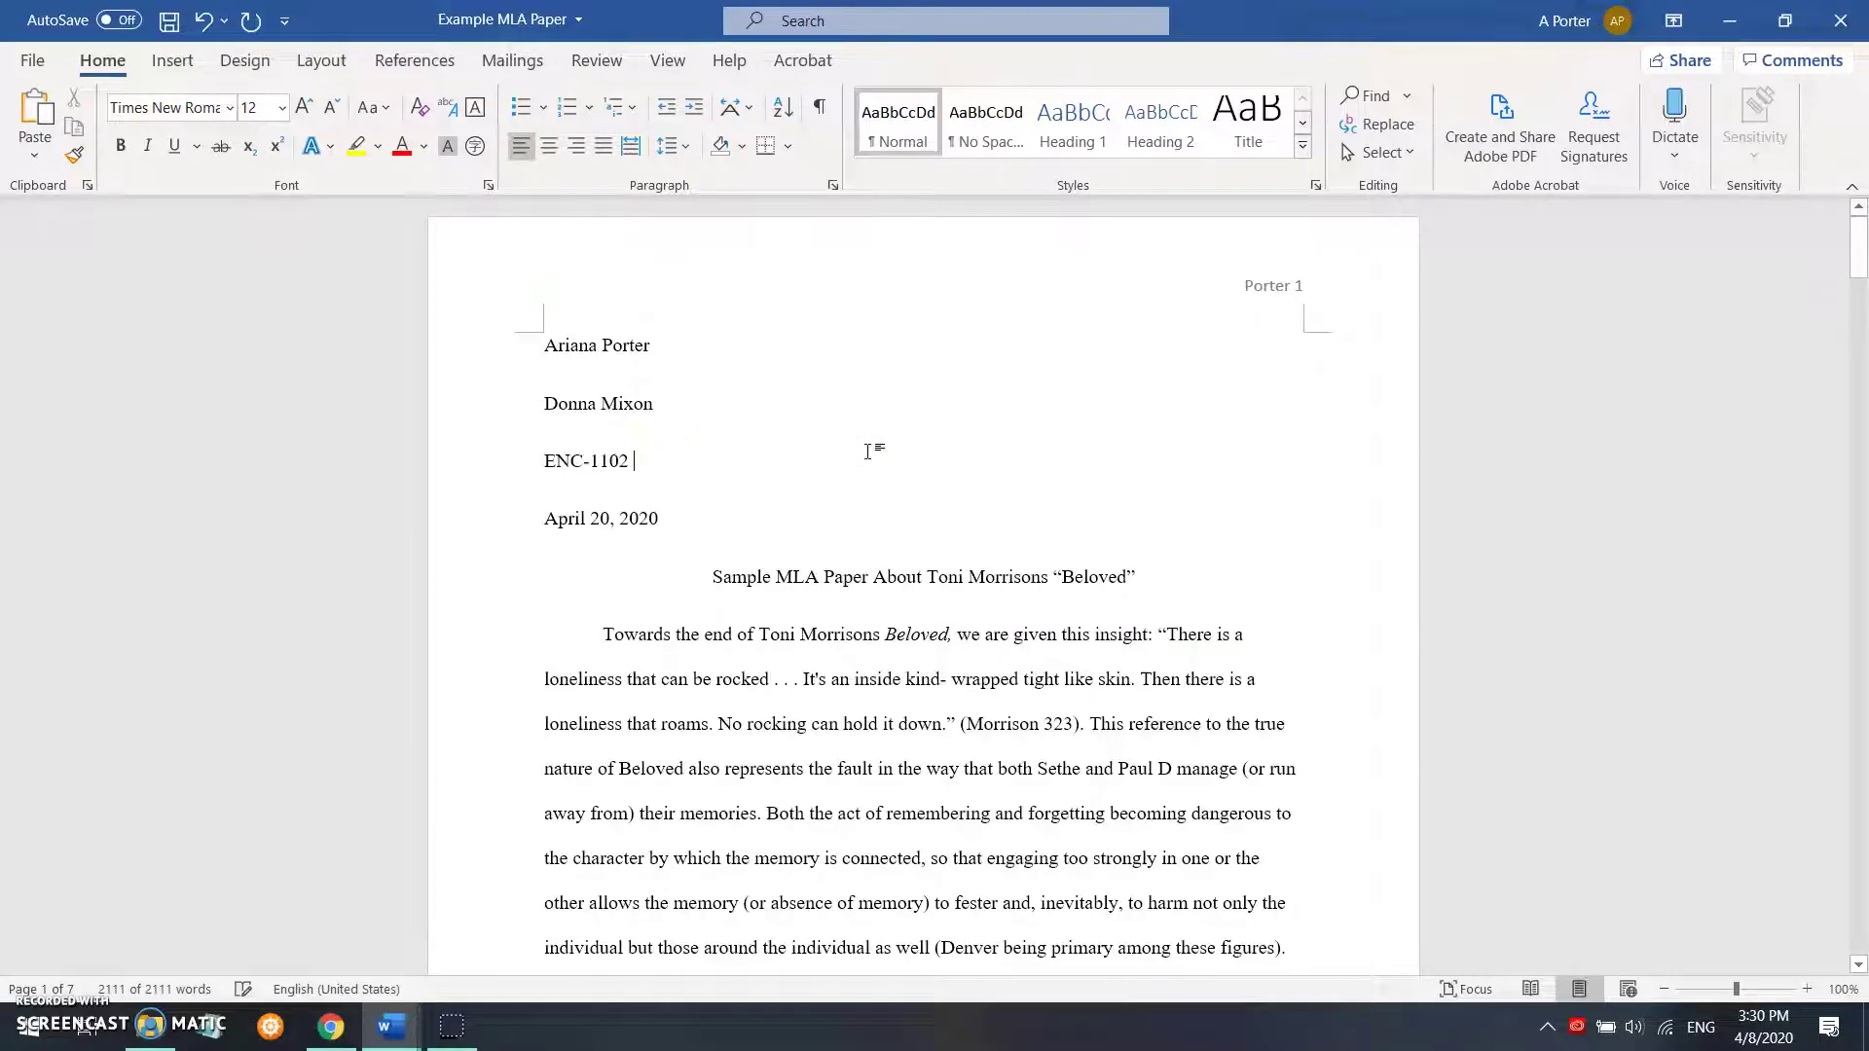
{"action": "scroll", "coordinate": [868, 450], "scroll_direction": "down", "scroll_amount": 20}
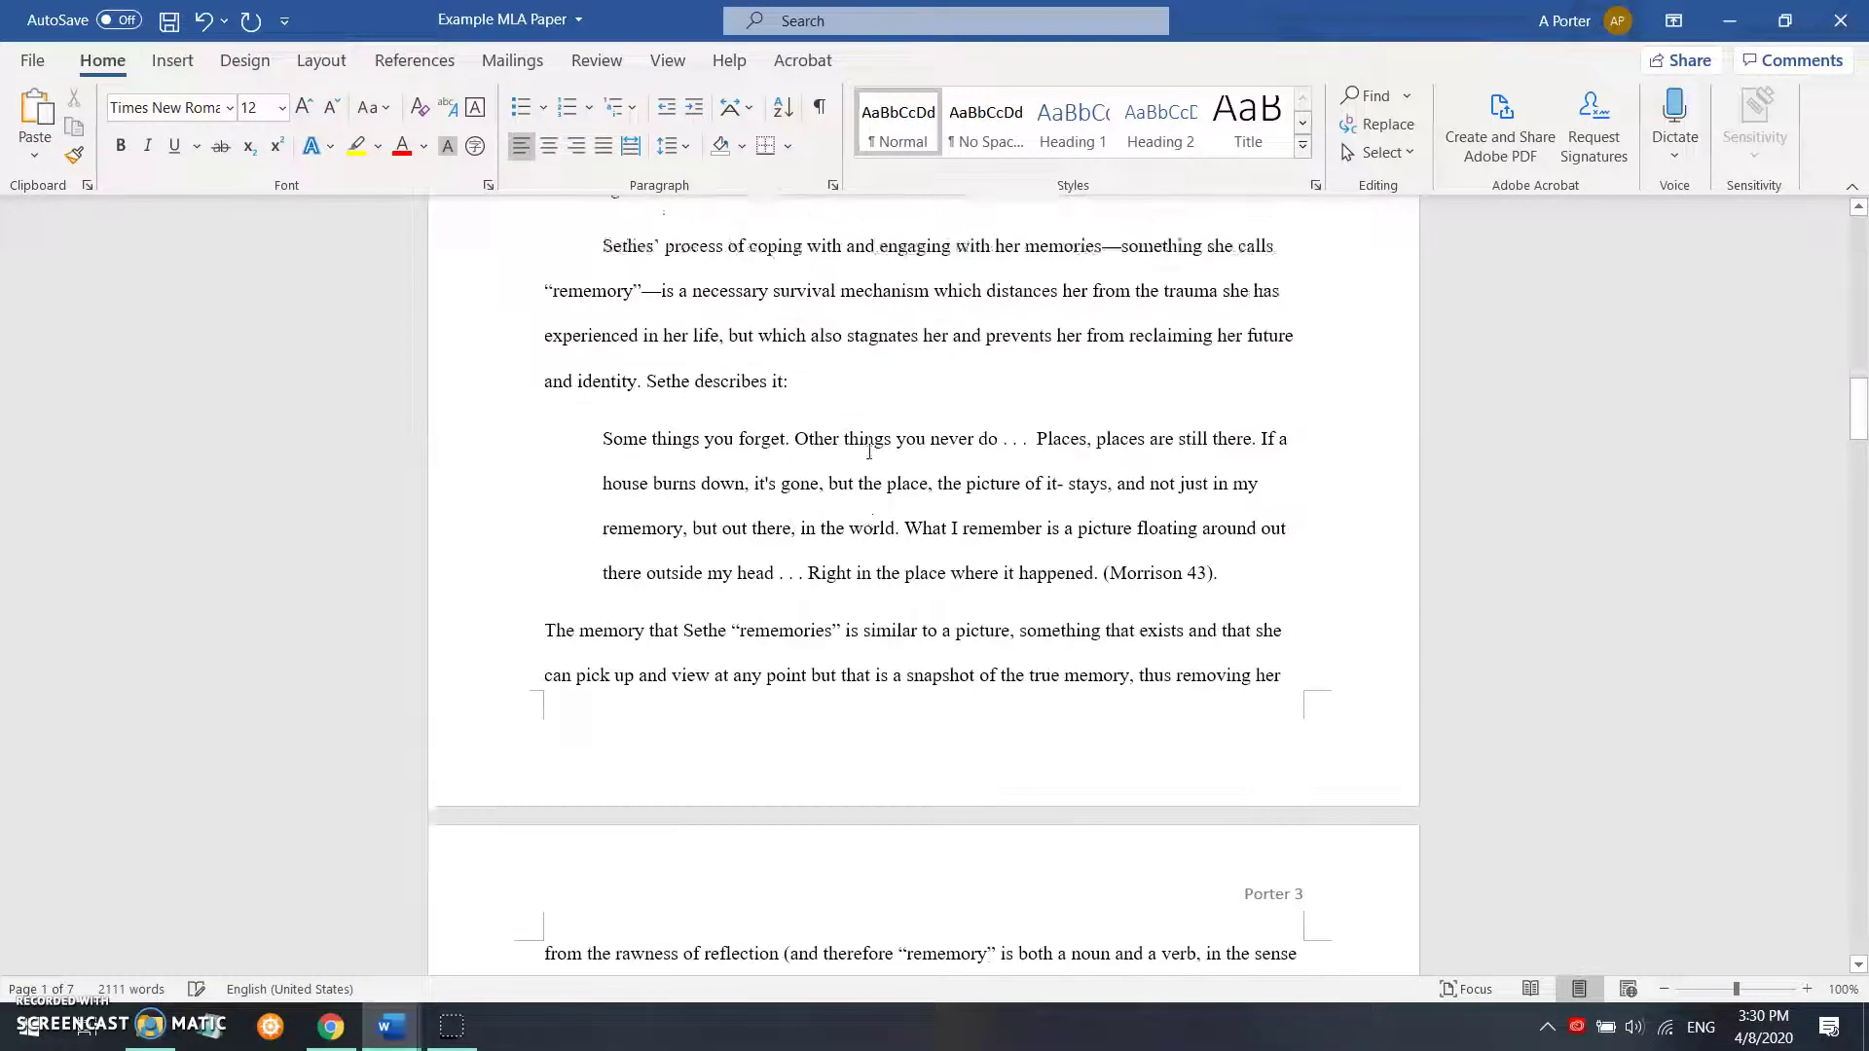
{"action": "scroll", "coordinate": [870, 452], "scroll_direction": "down", "scroll_amount": 20}
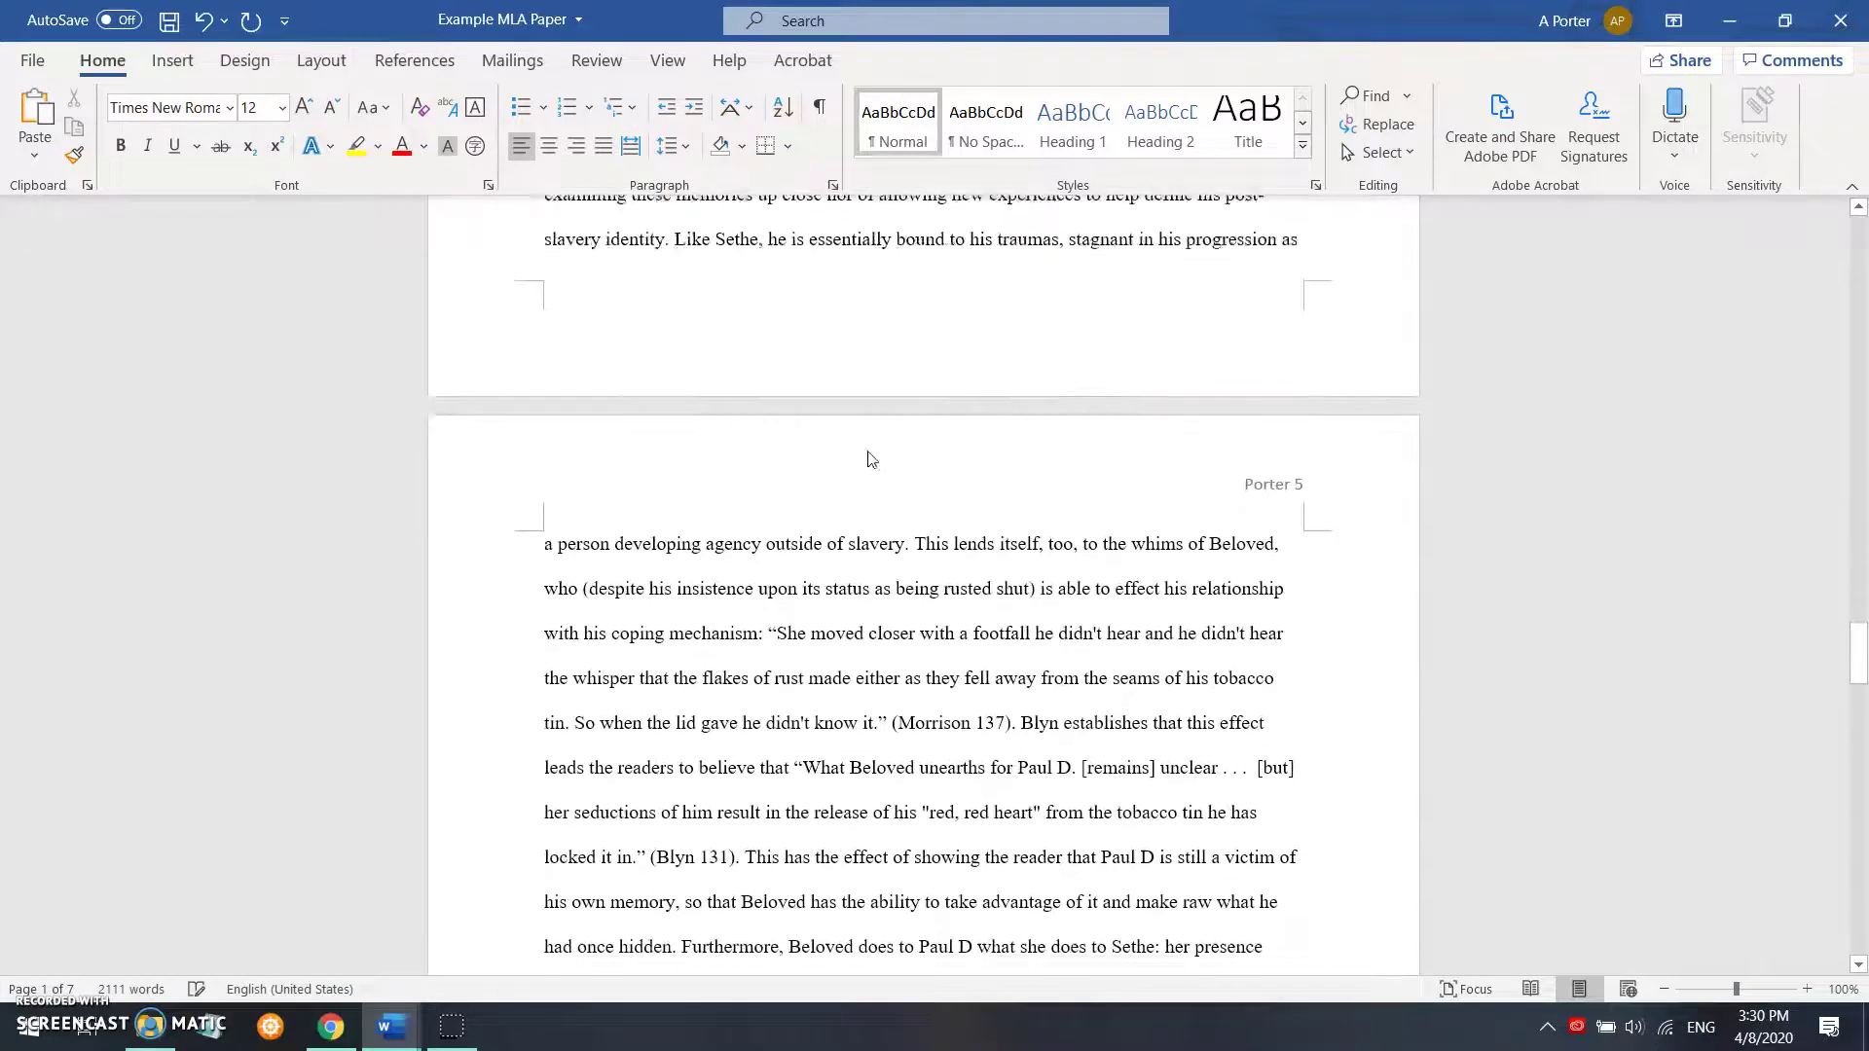
{"action": "scroll", "coordinate": [869, 452], "scroll_direction": "down", "scroll_amount": 20}
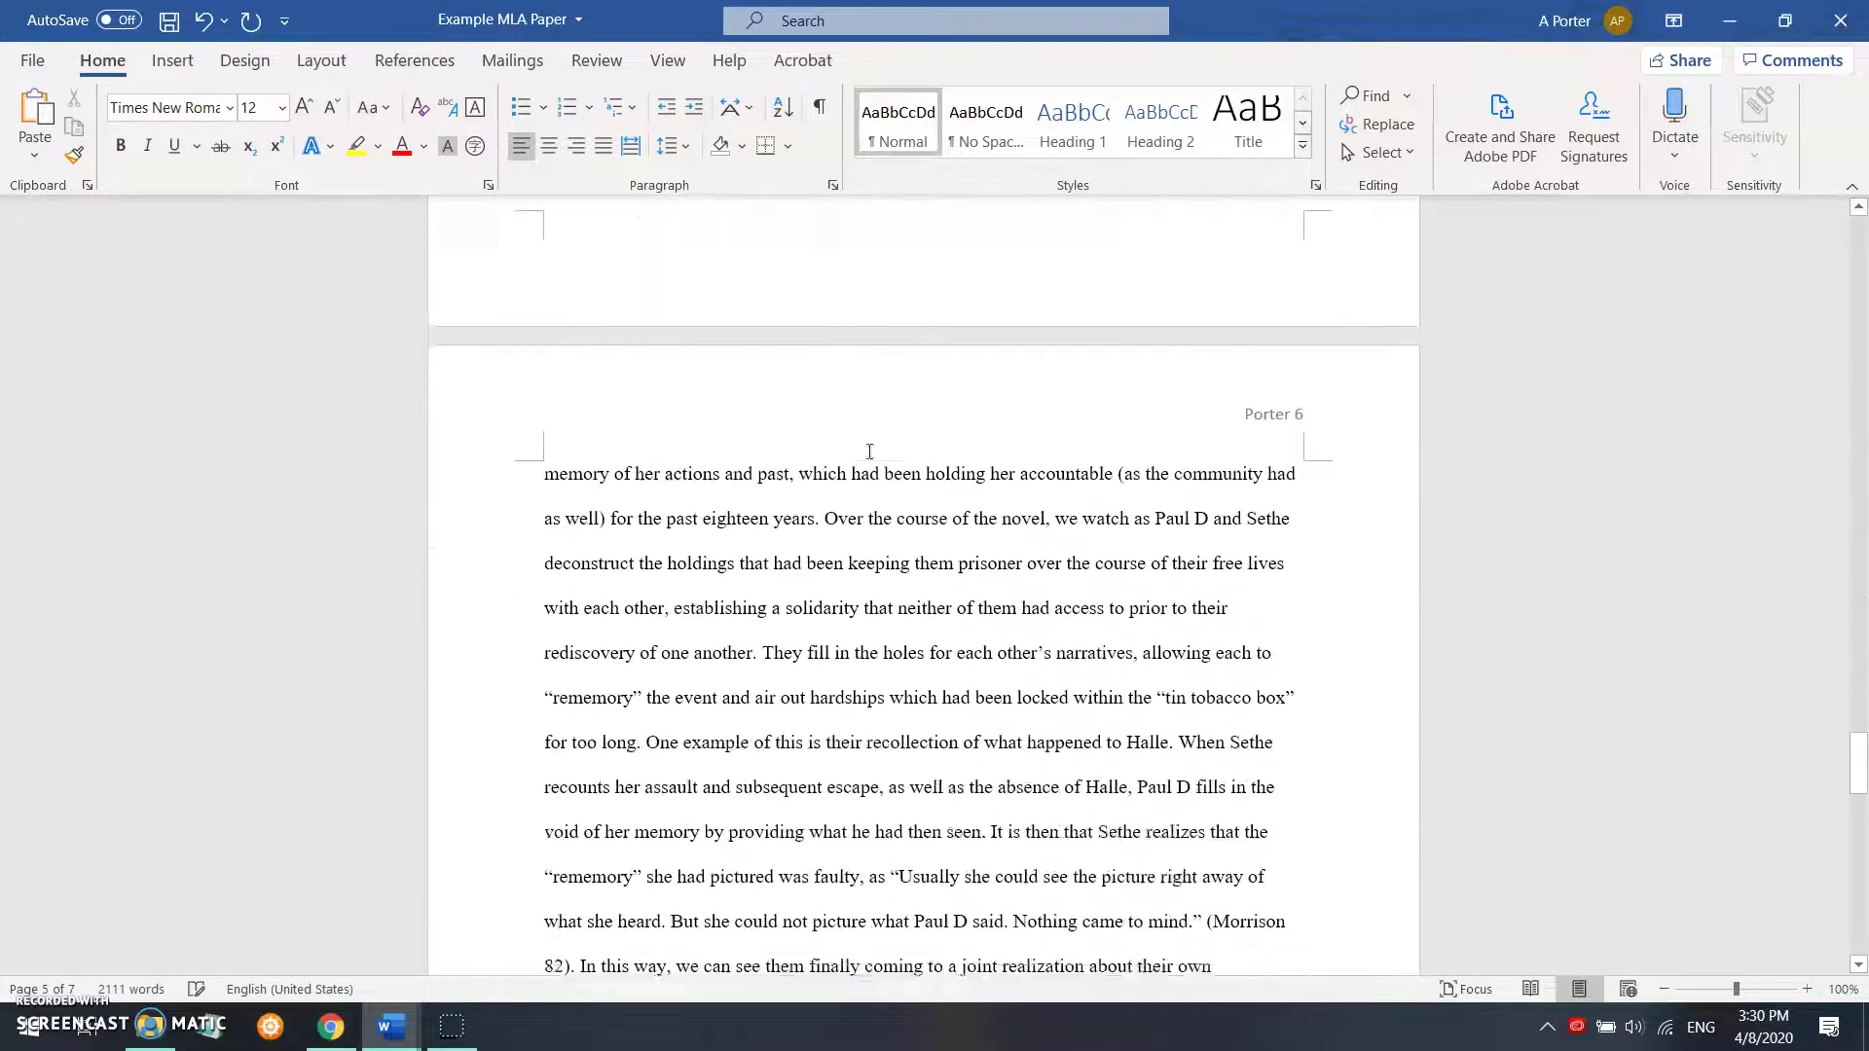
{"action": "scroll", "coordinate": [869, 449], "scroll_direction": "up", "scroll_amount": 3}
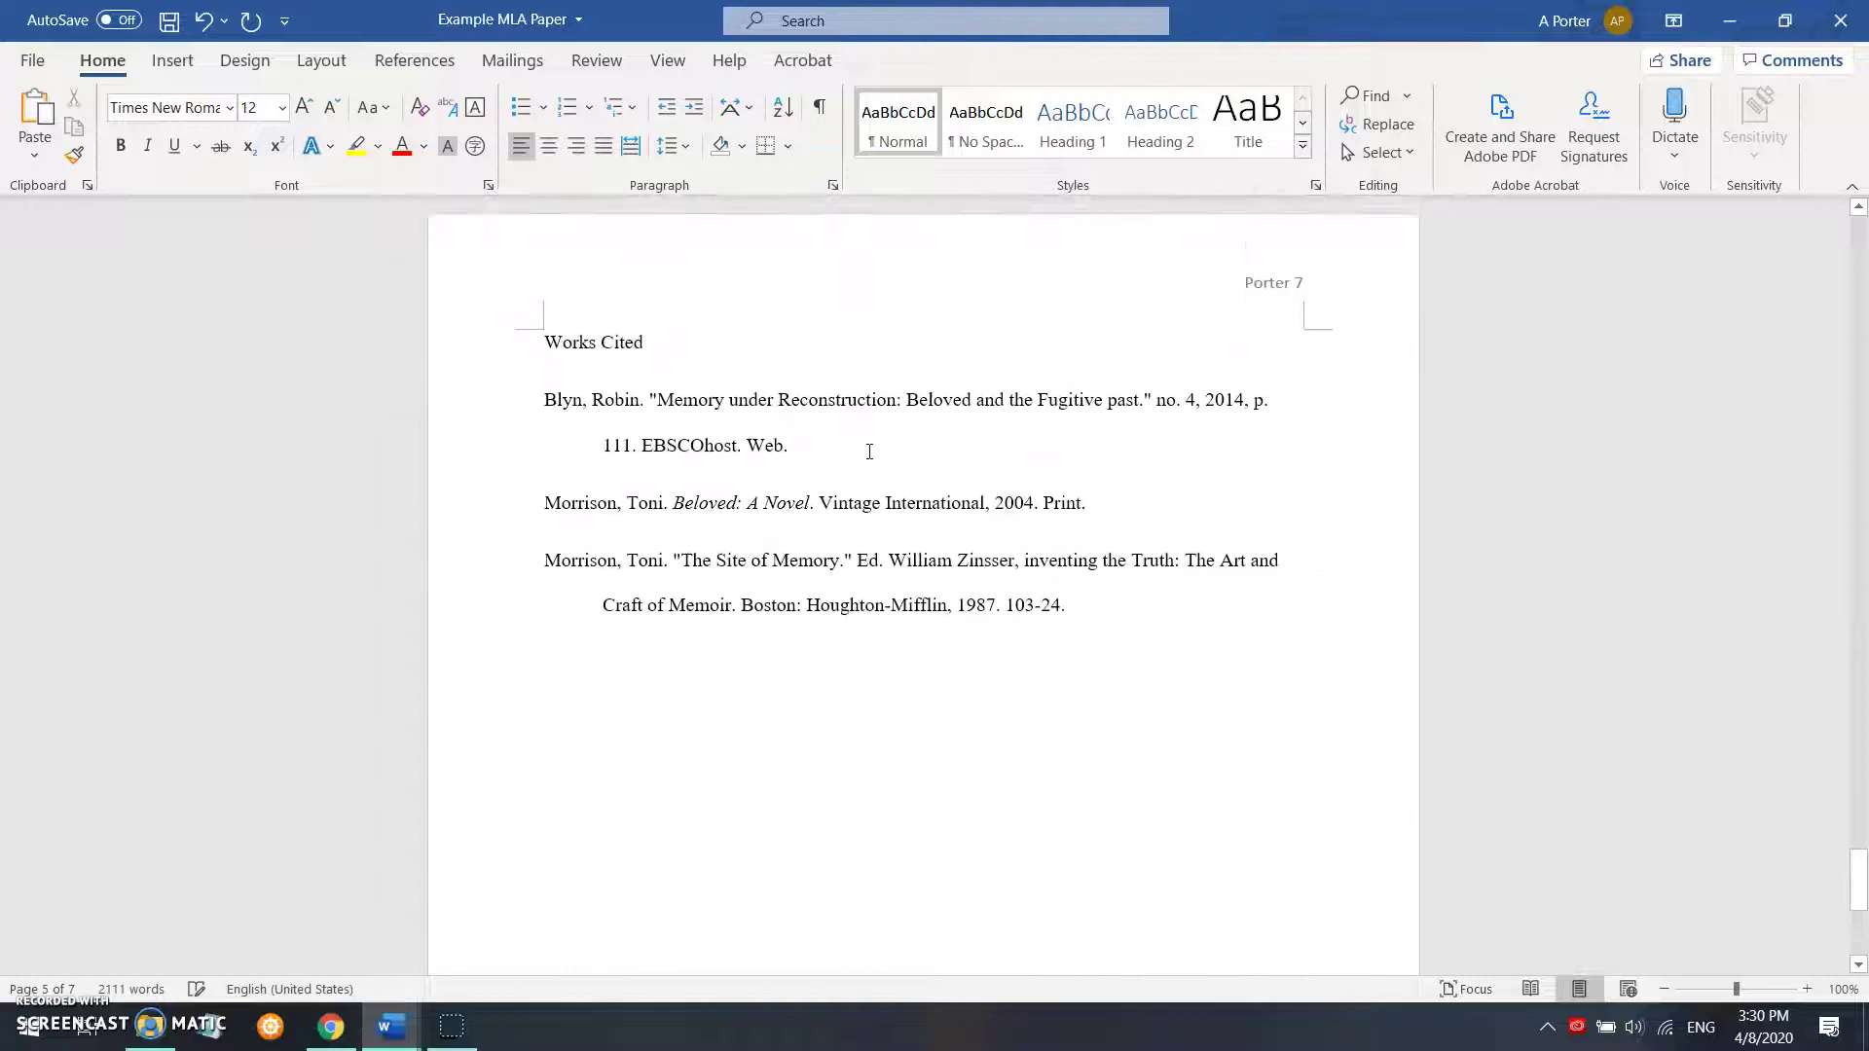
{"action": "left_click", "coordinate": [547, 410]}
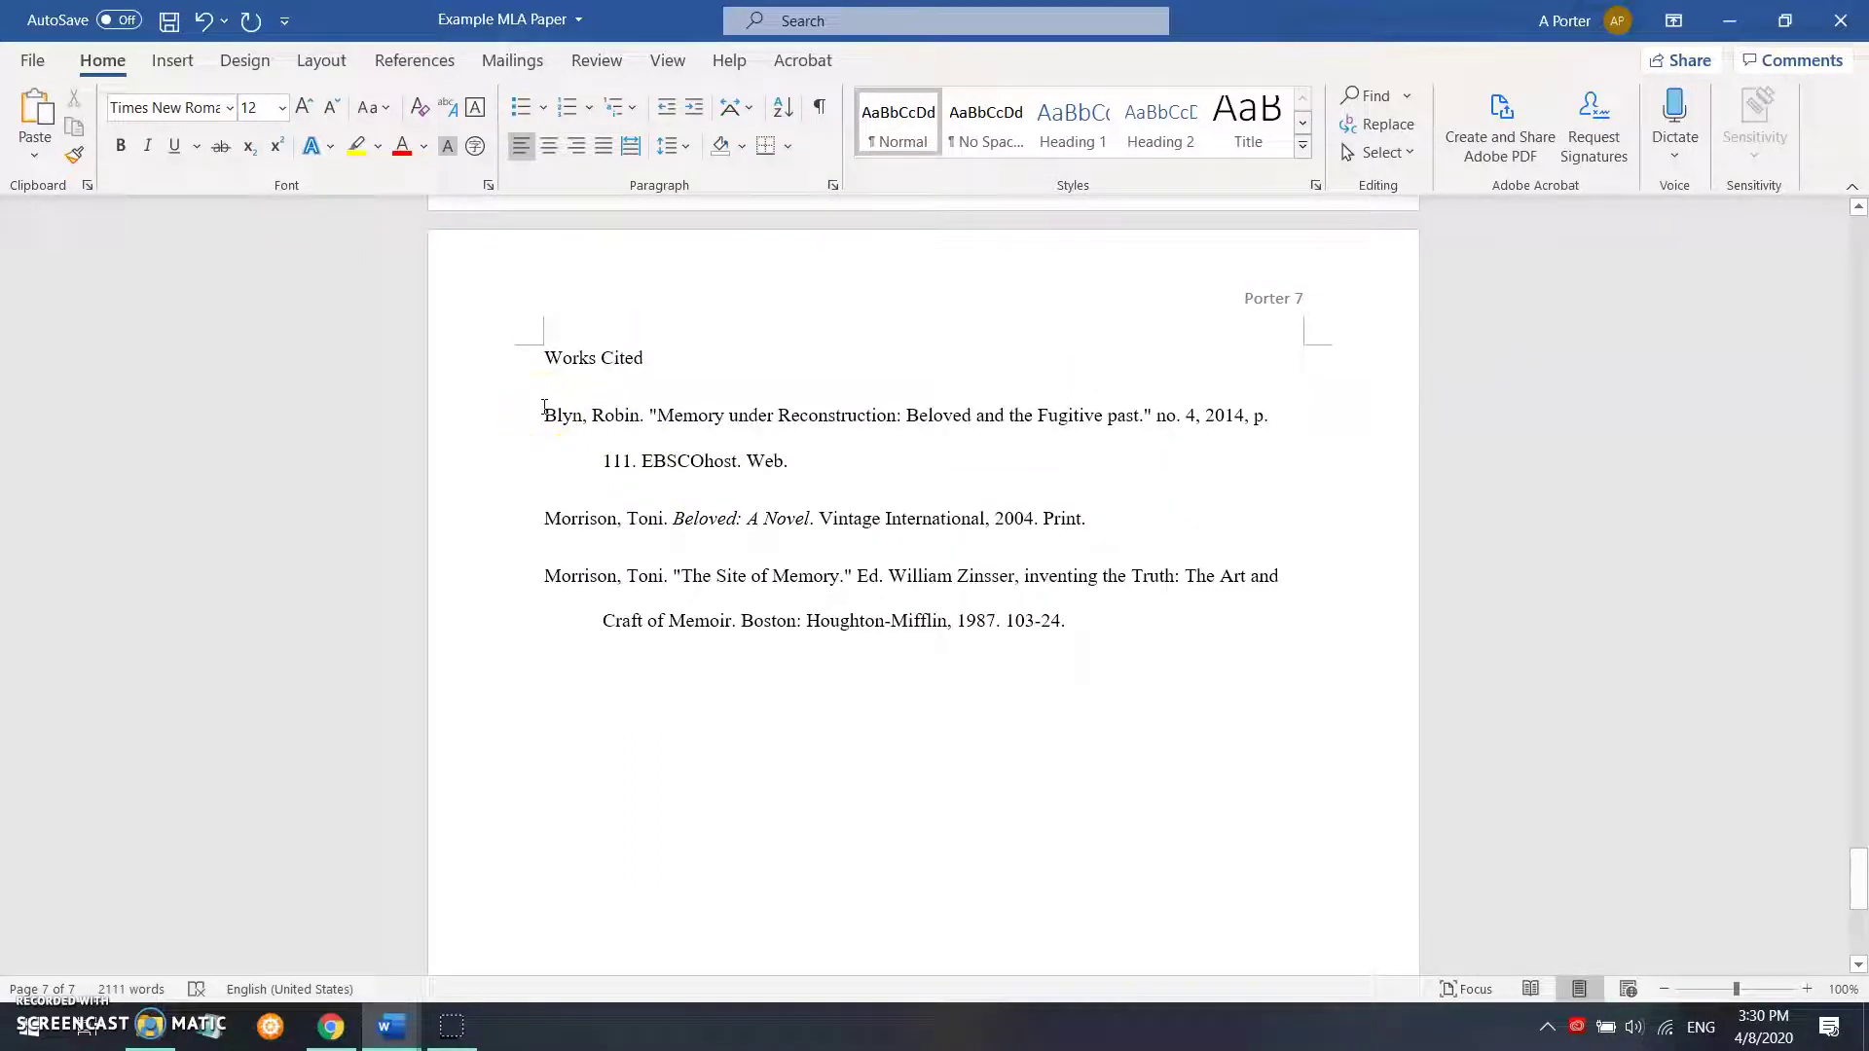
{"action": "left_click", "coordinate": [545, 417]}
{"action": "left_click_drag", "start_coordinate": [560, 418], "coordinate": [555, 419]}
{"action": "left_click", "coordinate": [564, 449]}
{"action": "left_click_drag", "start_coordinate": [814, 463], "coordinate": [555, 429]}
{"action": "left_click", "coordinate": [564, 480]}
{"action": "scroll", "coordinate": [626, 492], "scroll_direction": "up", "scroll_amount": 10}
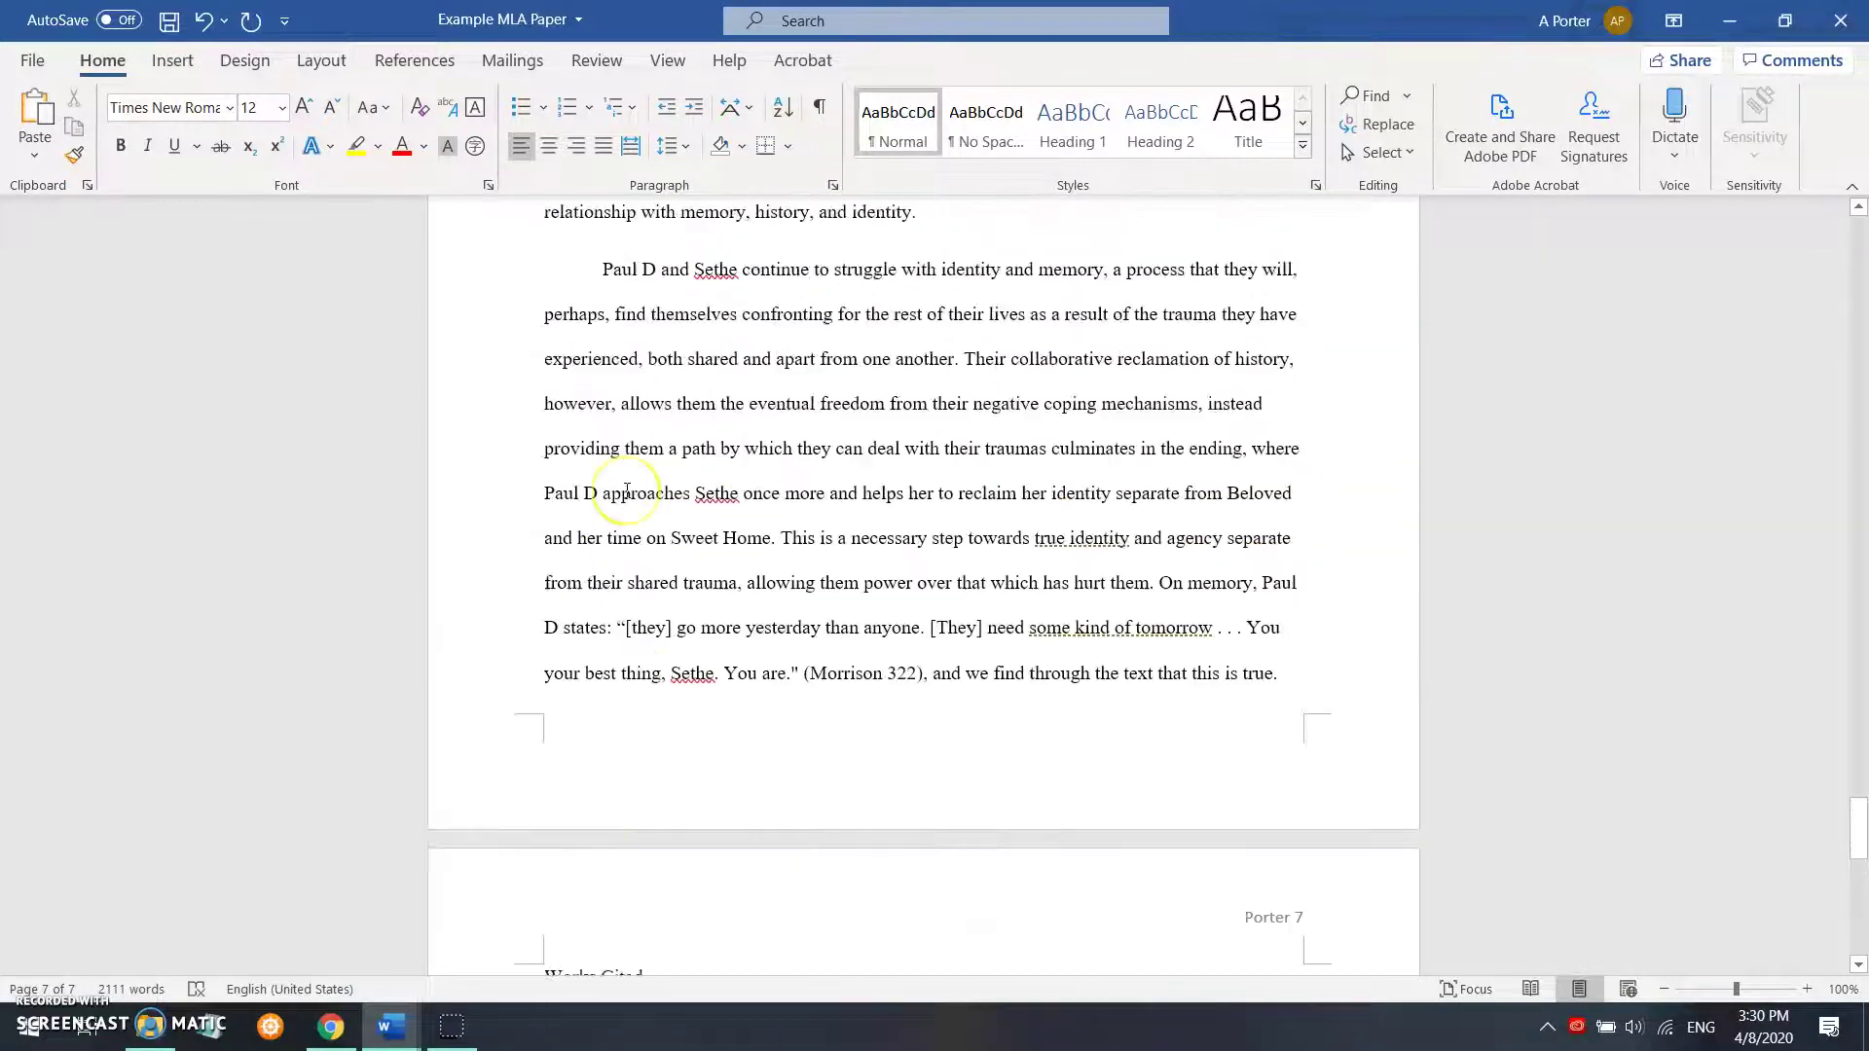
{"action": "scroll", "coordinate": [626, 491], "scroll_direction": "down", "scroll_amount": 1}
{"action": "left_click", "coordinate": [589, 440]}
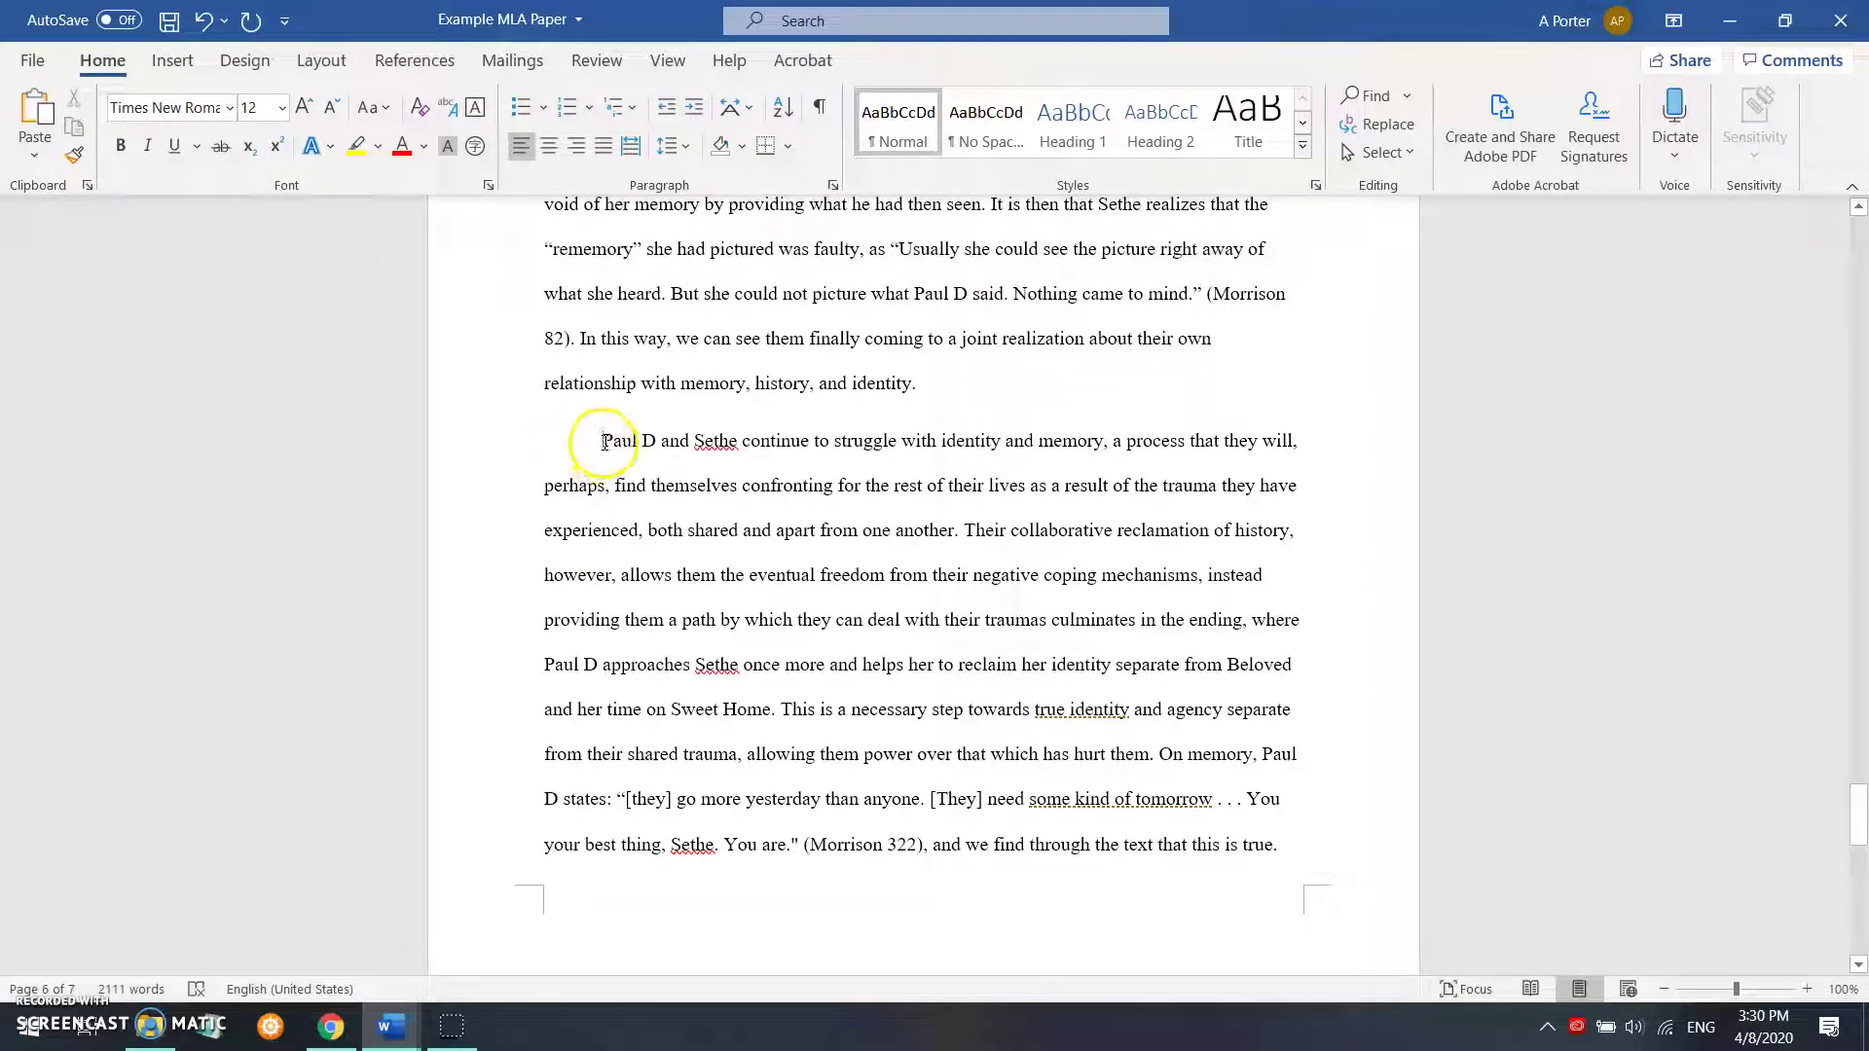
{"action": "scroll", "coordinate": [648, 502], "scroll_direction": "down", "scroll_amount": 7}
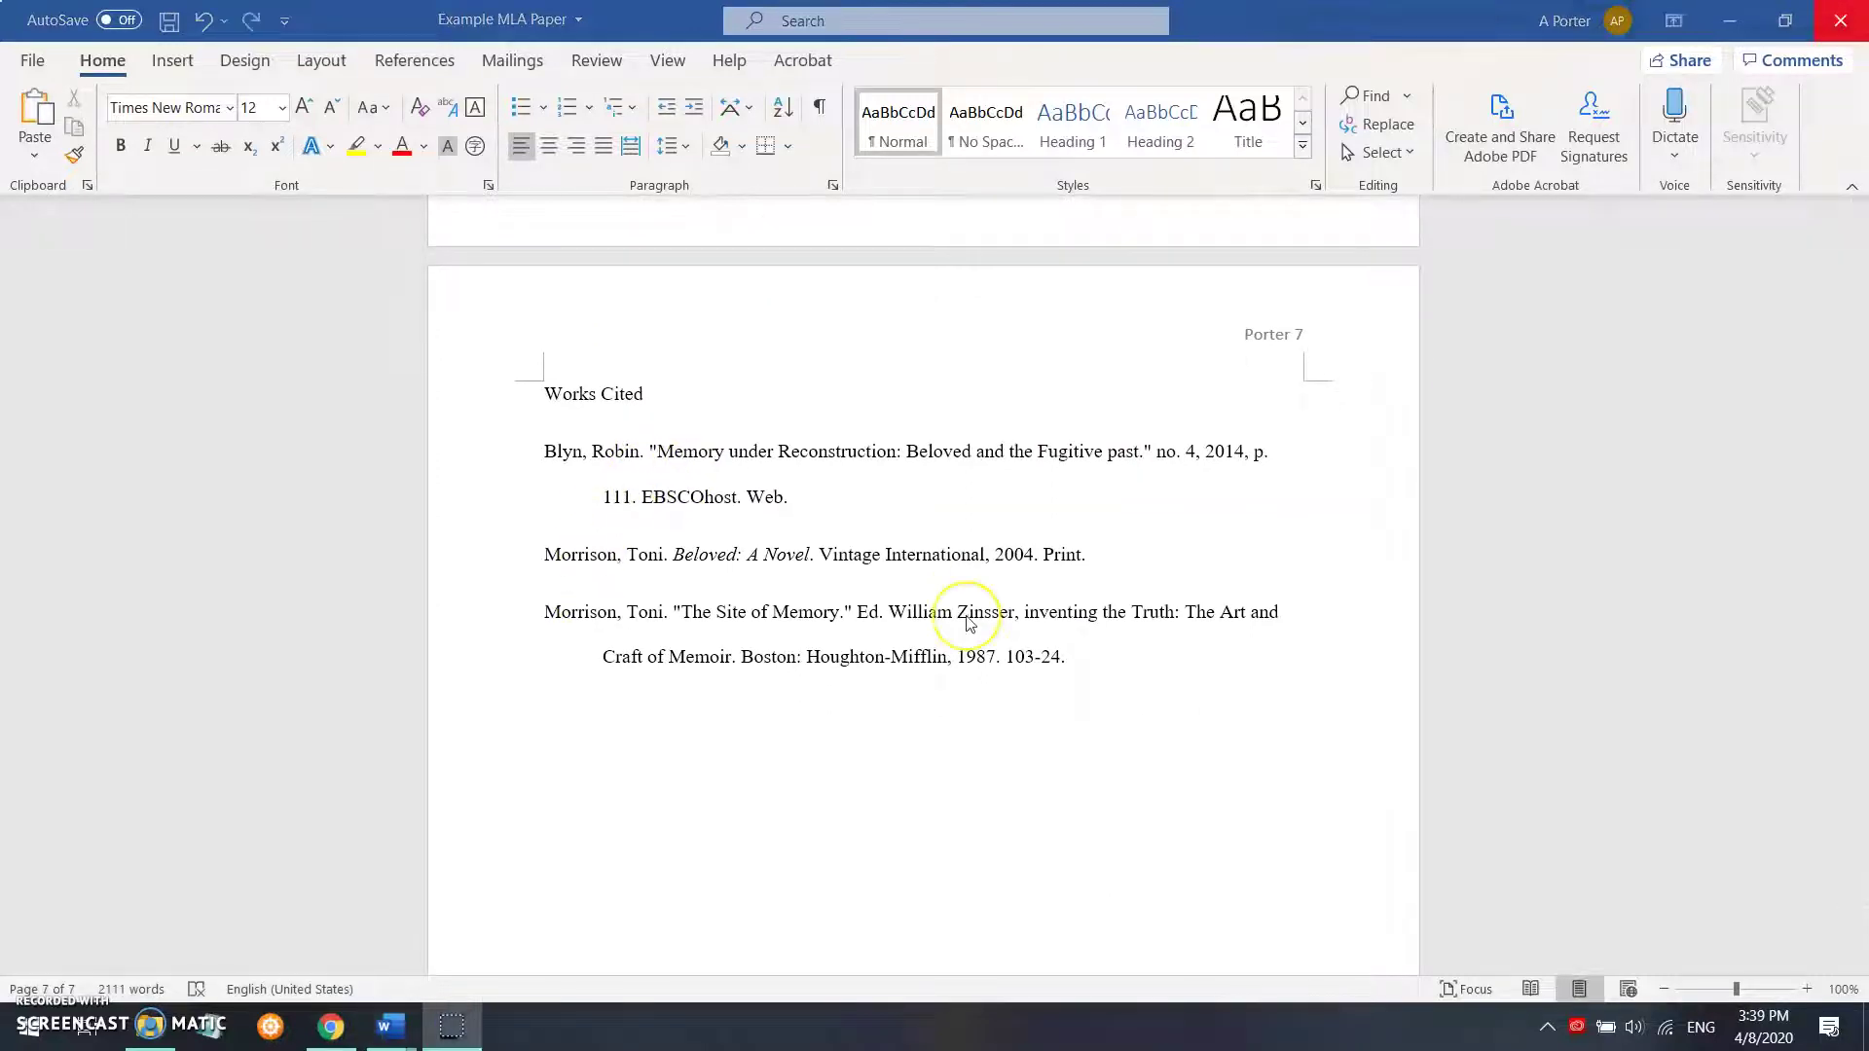
{"action": "left_click", "coordinate": [1081, 657]}
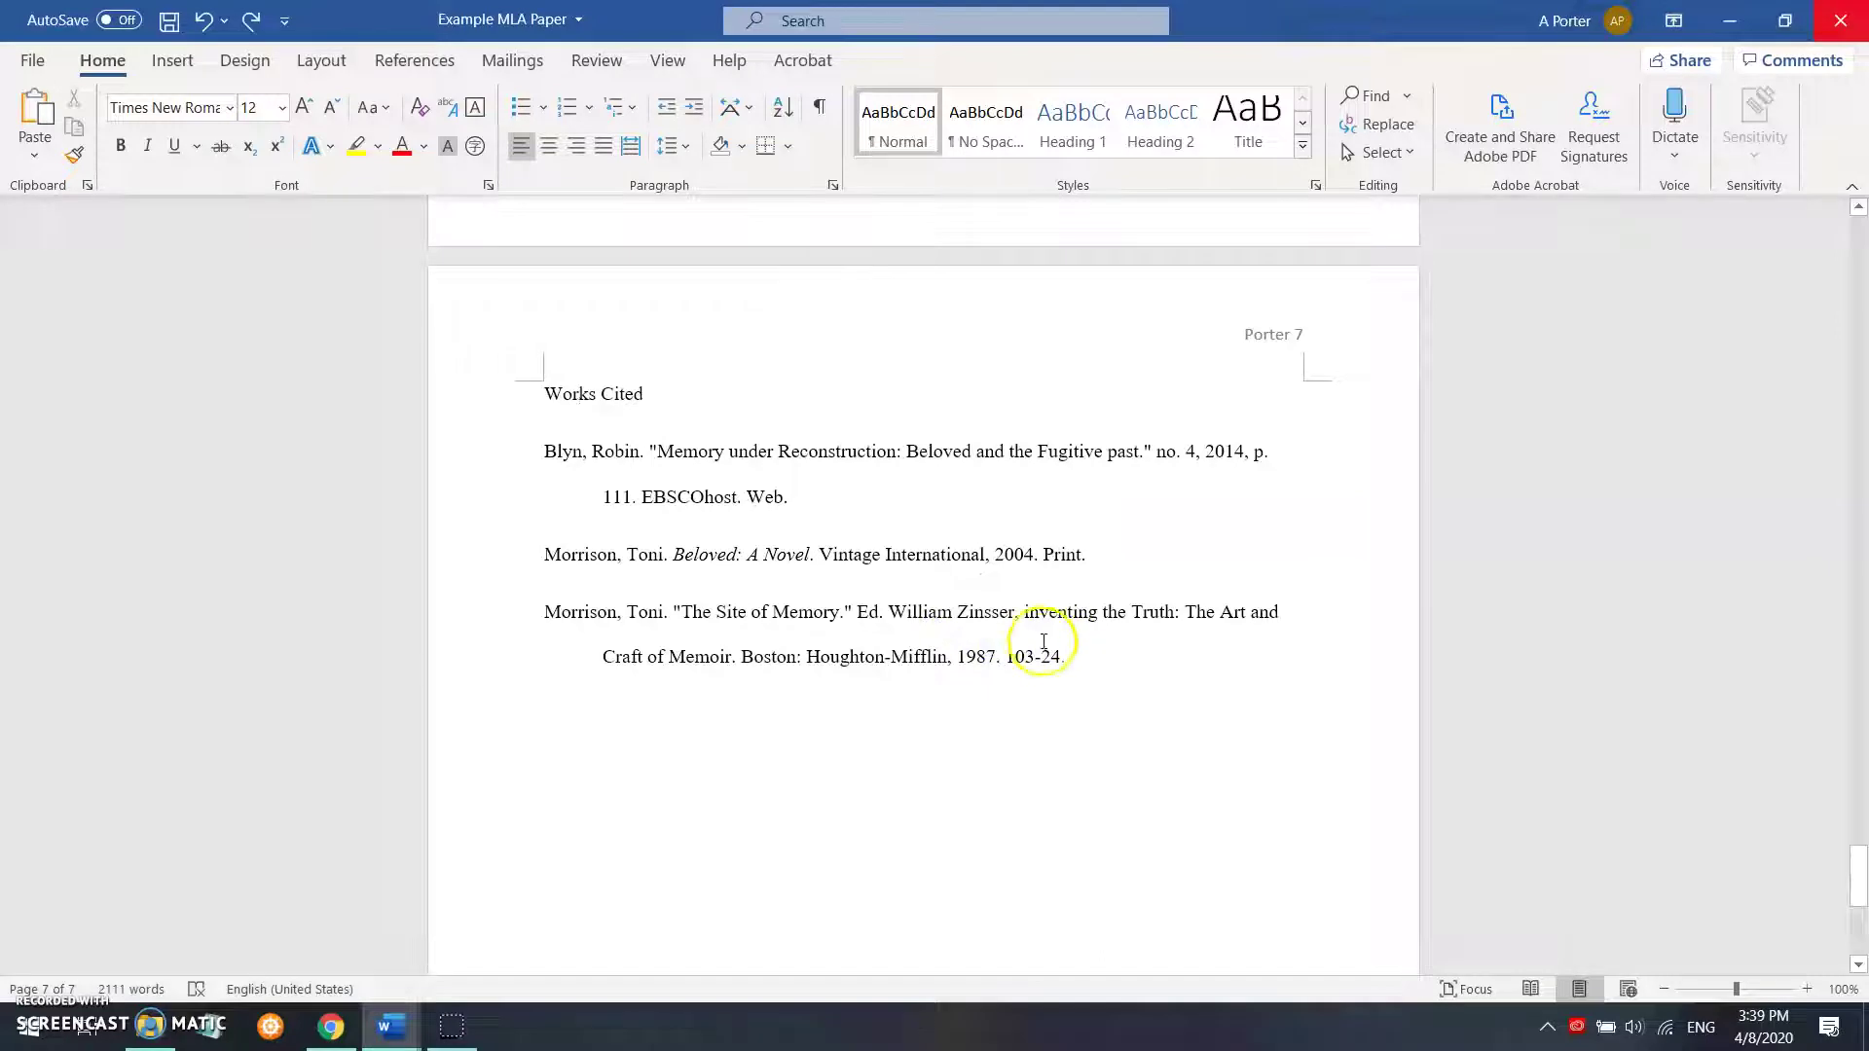
{"action": "left_click_drag", "start_coordinate": [1077, 655], "coordinate": [550, 463]}
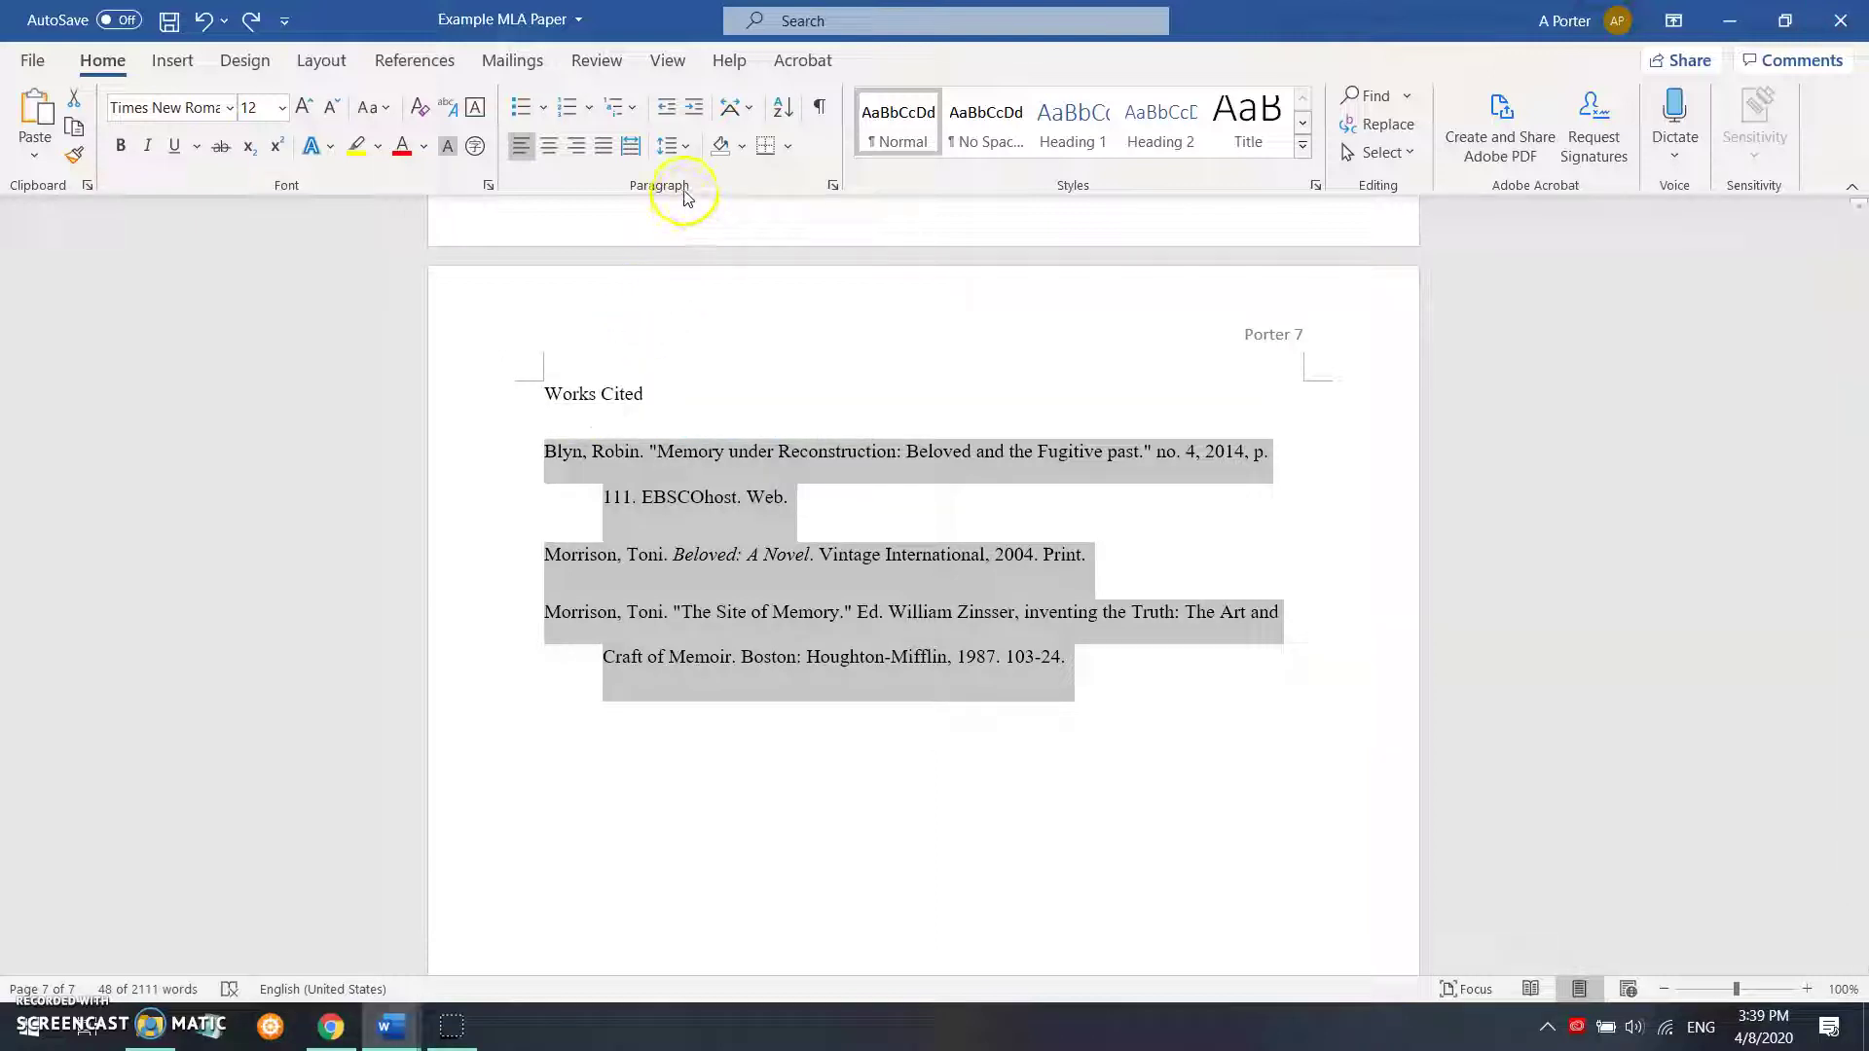
Choose a Hanging special indent for the Works Cited entries, then cancel the Paragraph dialog
{"action": "left_click", "coordinate": [833, 187]}
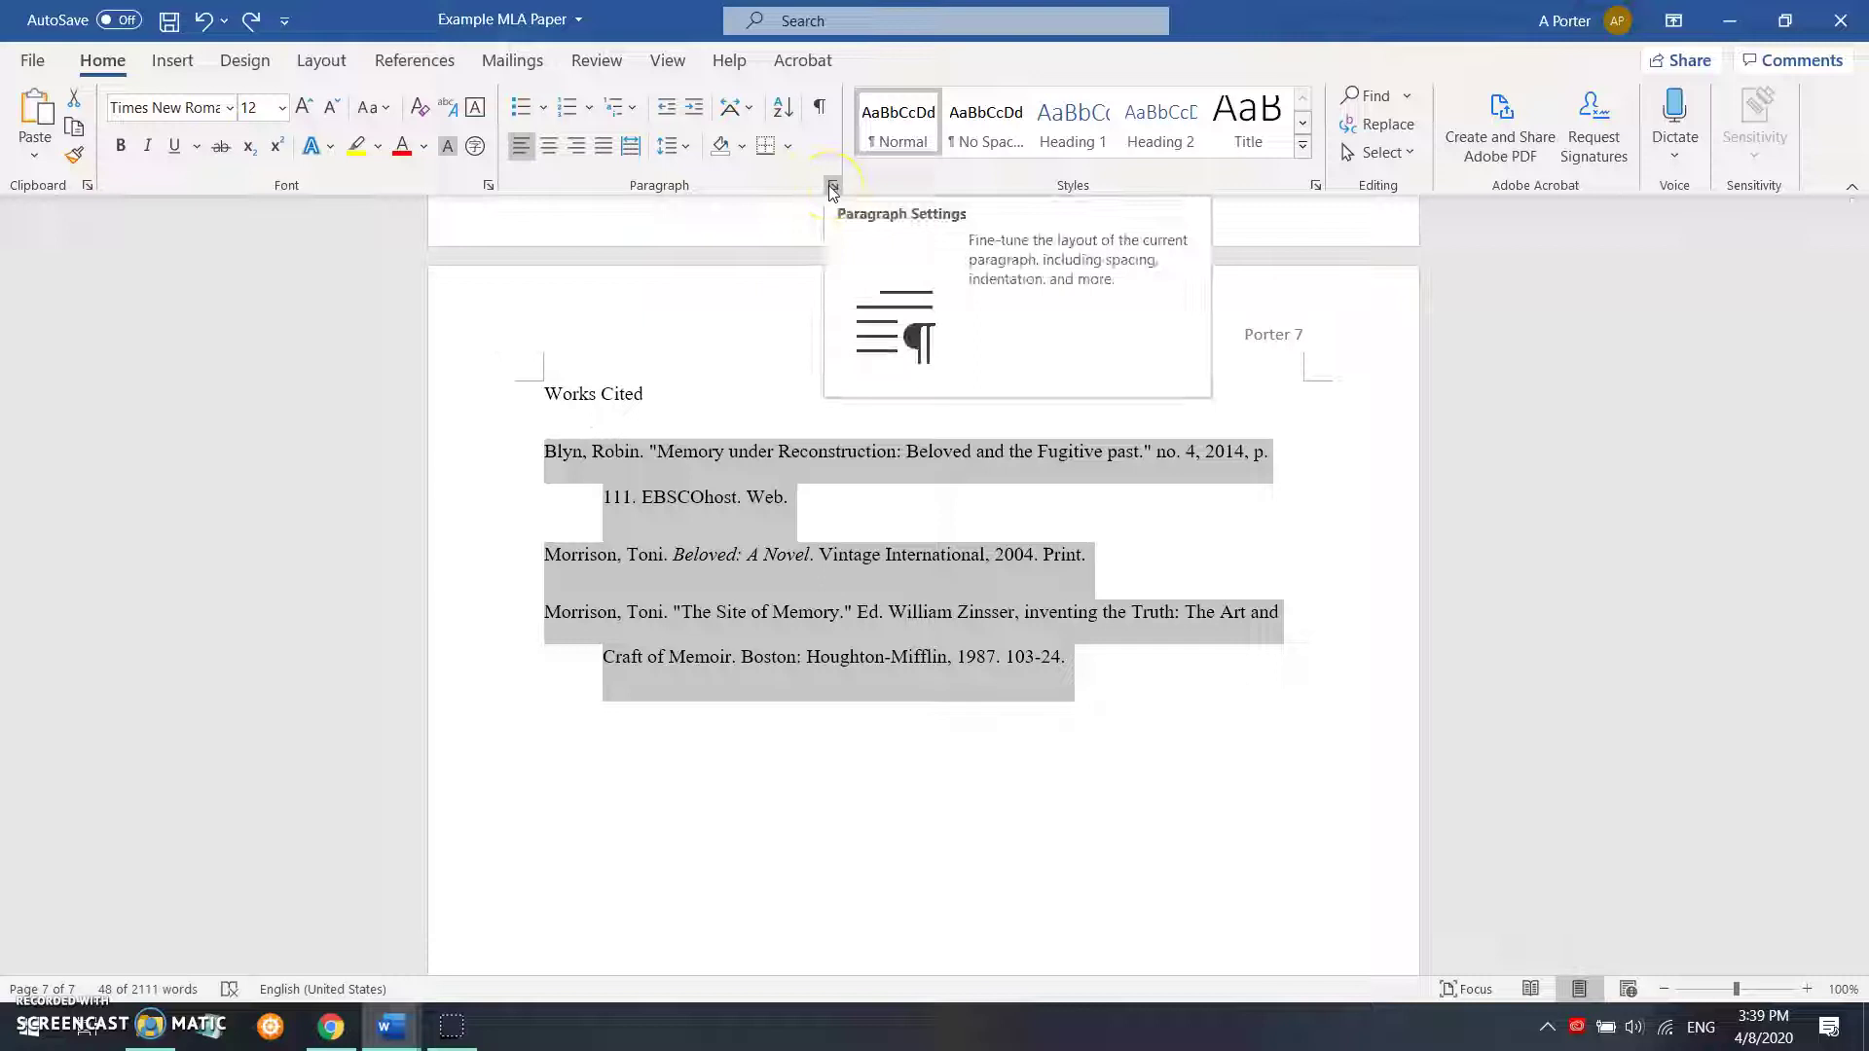
{"action": "left_click", "coordinate": [832, 188]}
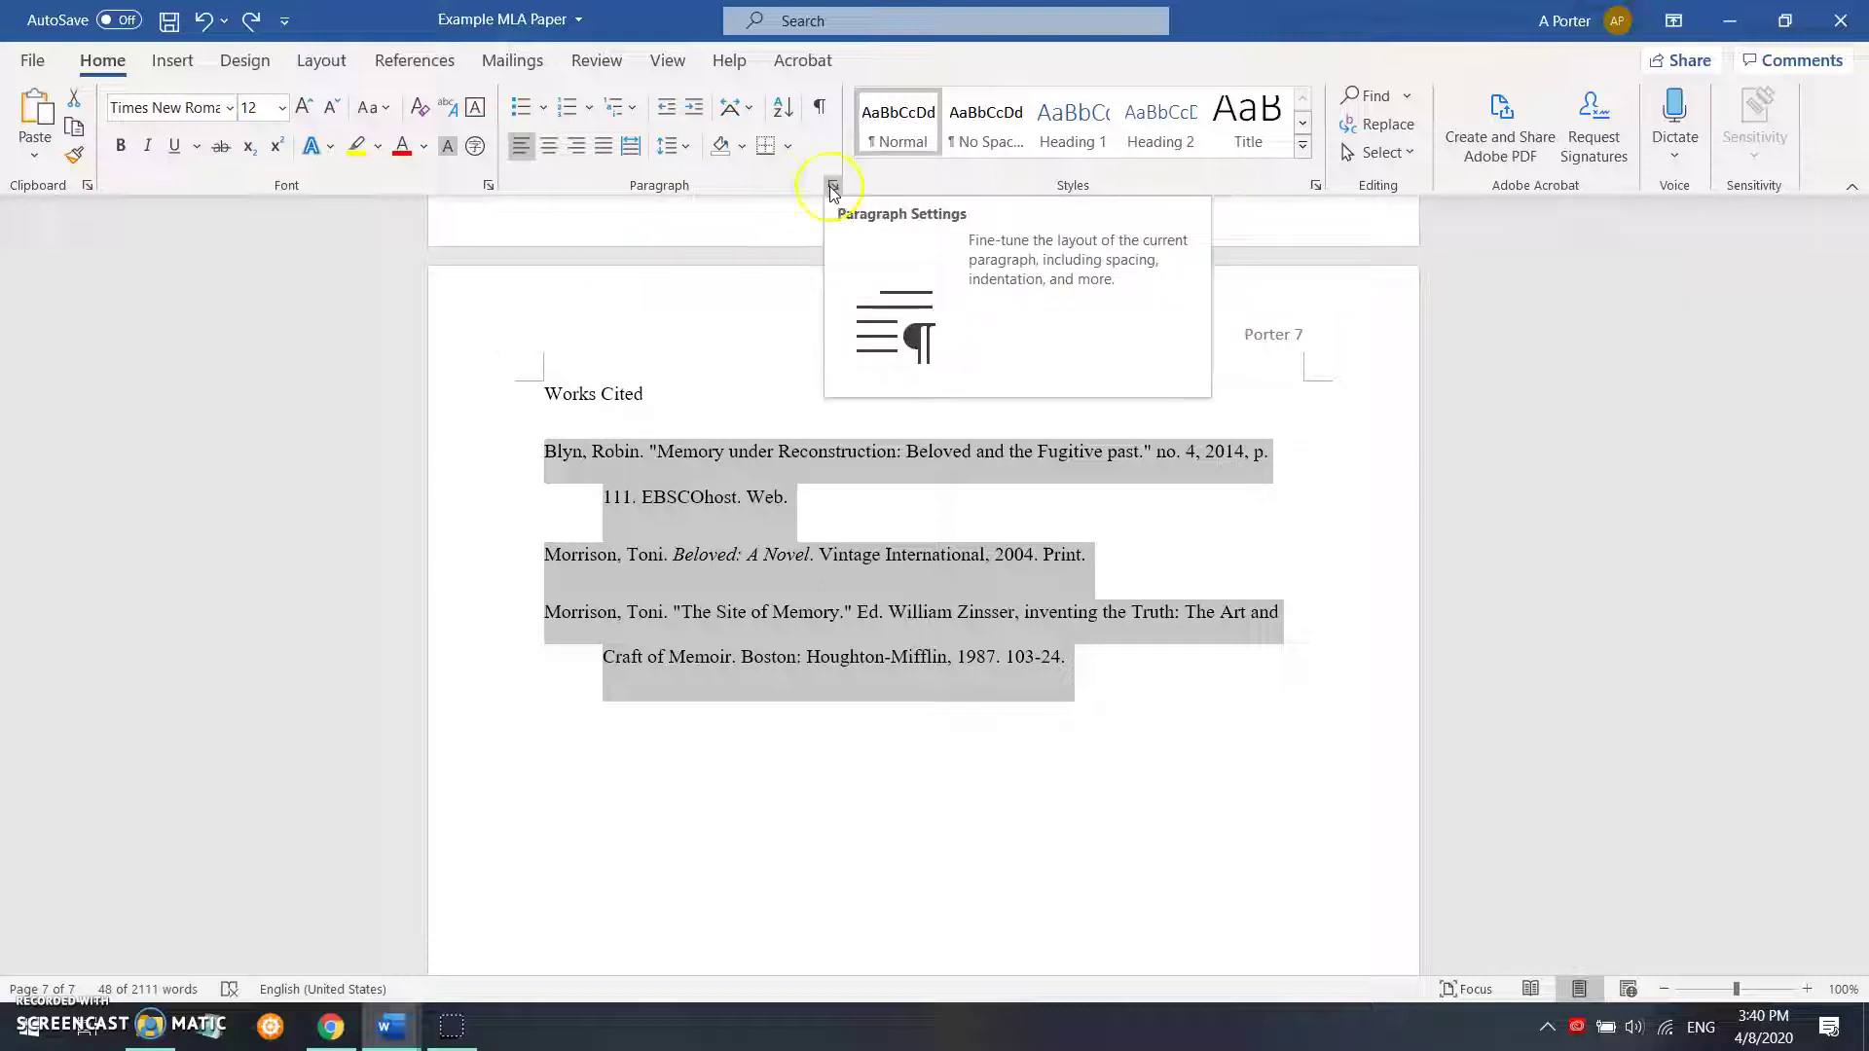
{"action": "left_click", "coordinate": [832, 187]}
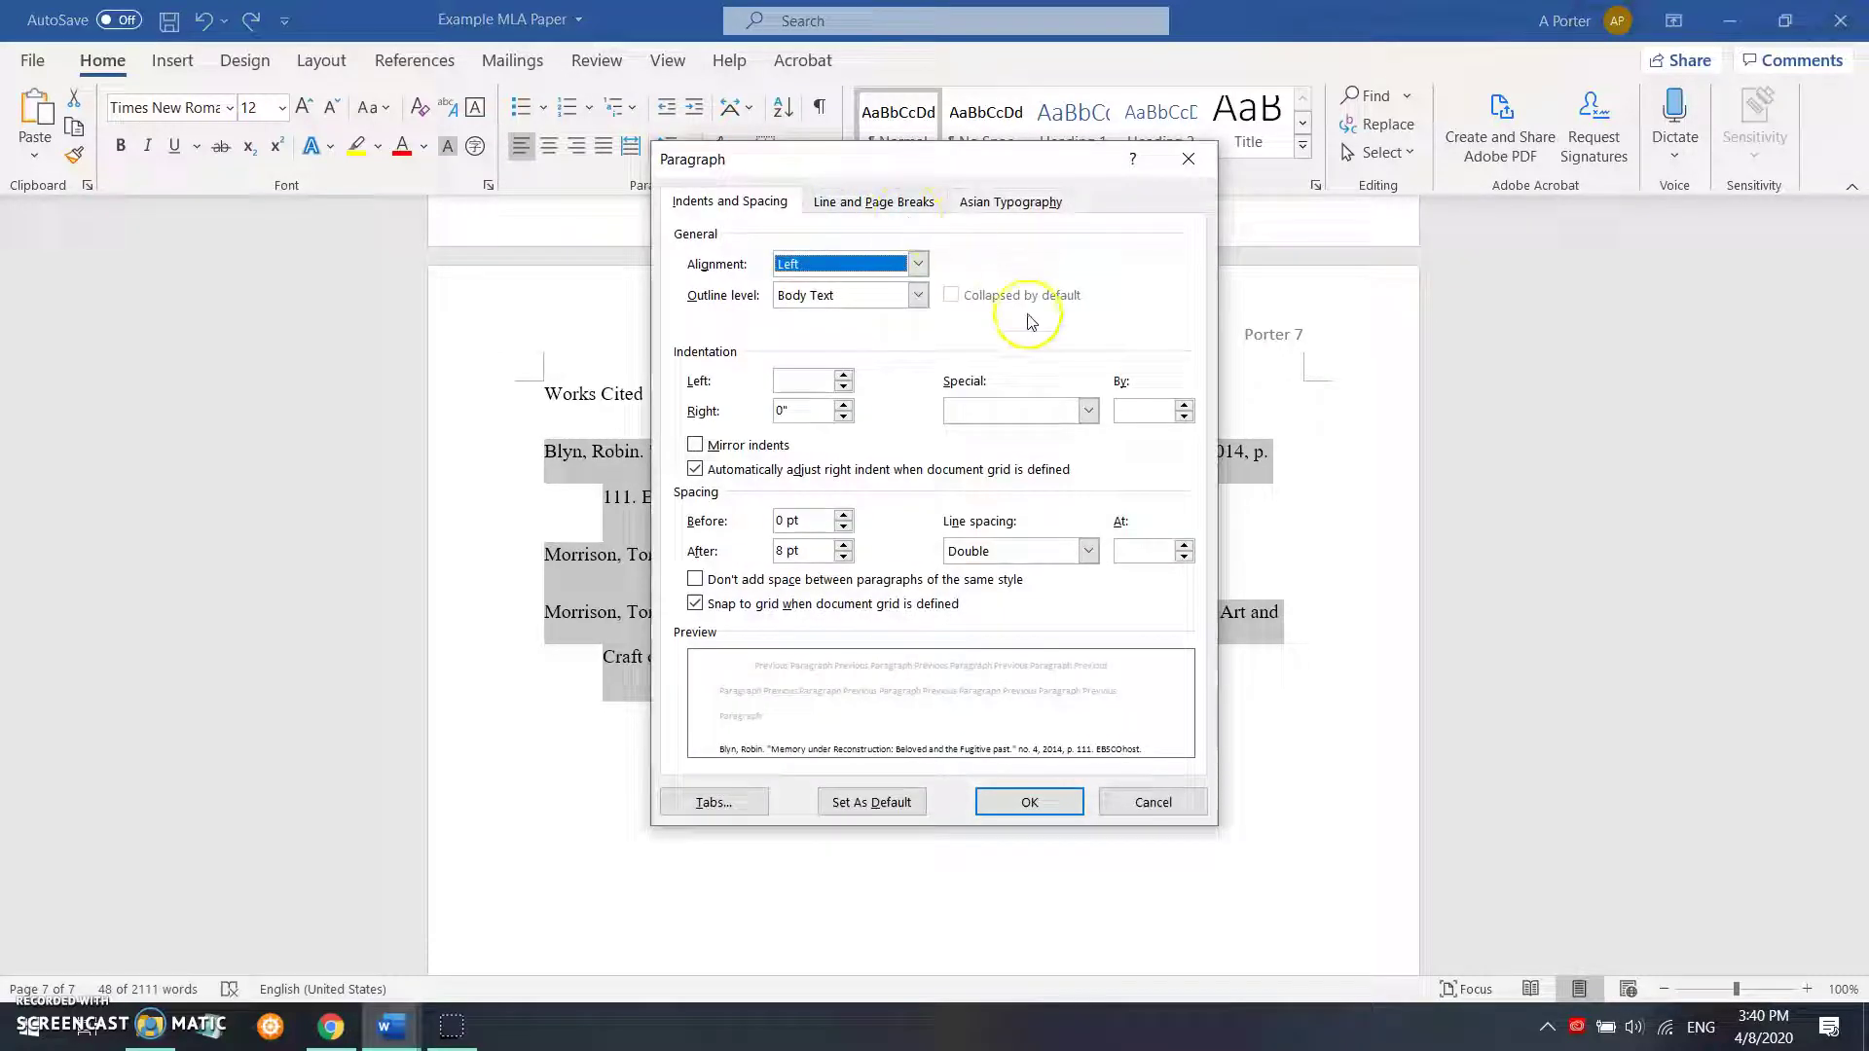
{"action": "left_click", "coordinate": [1087, 410]}
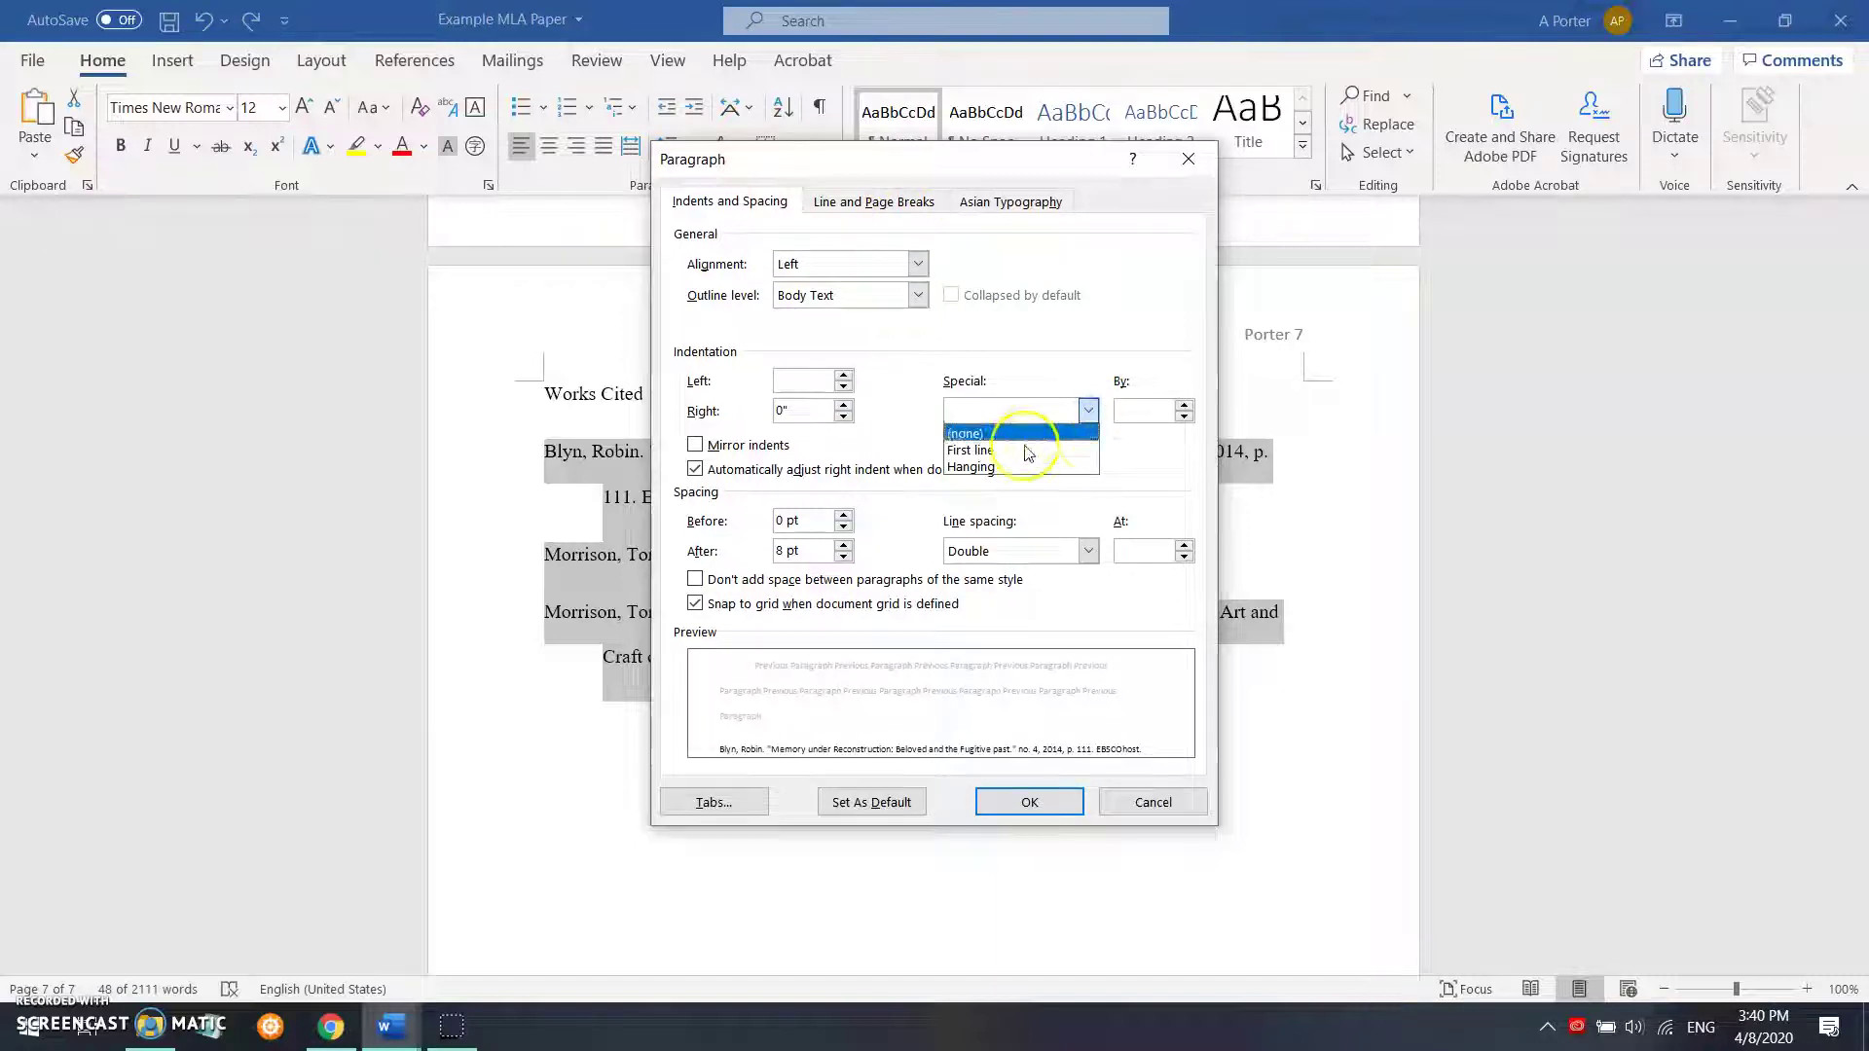
{"action": "left_click", "coordinate": [974, 467]}
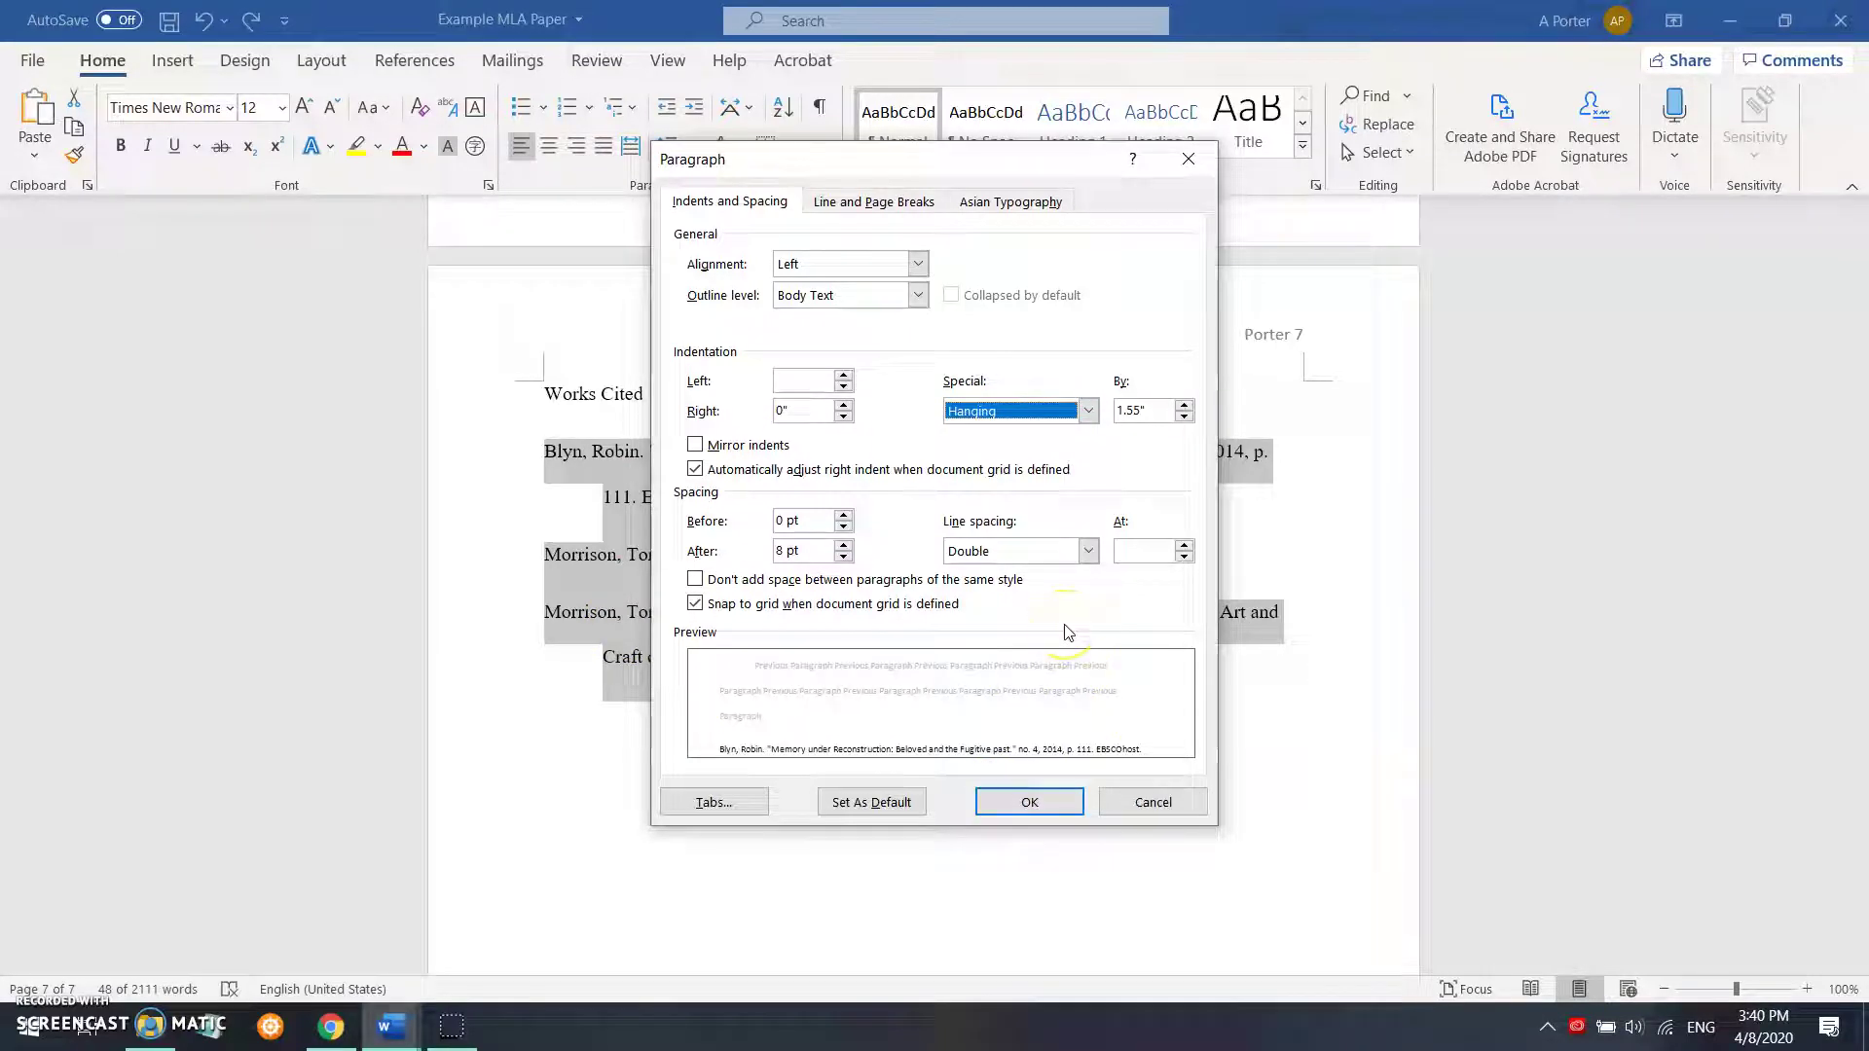
{"action": "left_click", "coordinate": [1139, 800]}
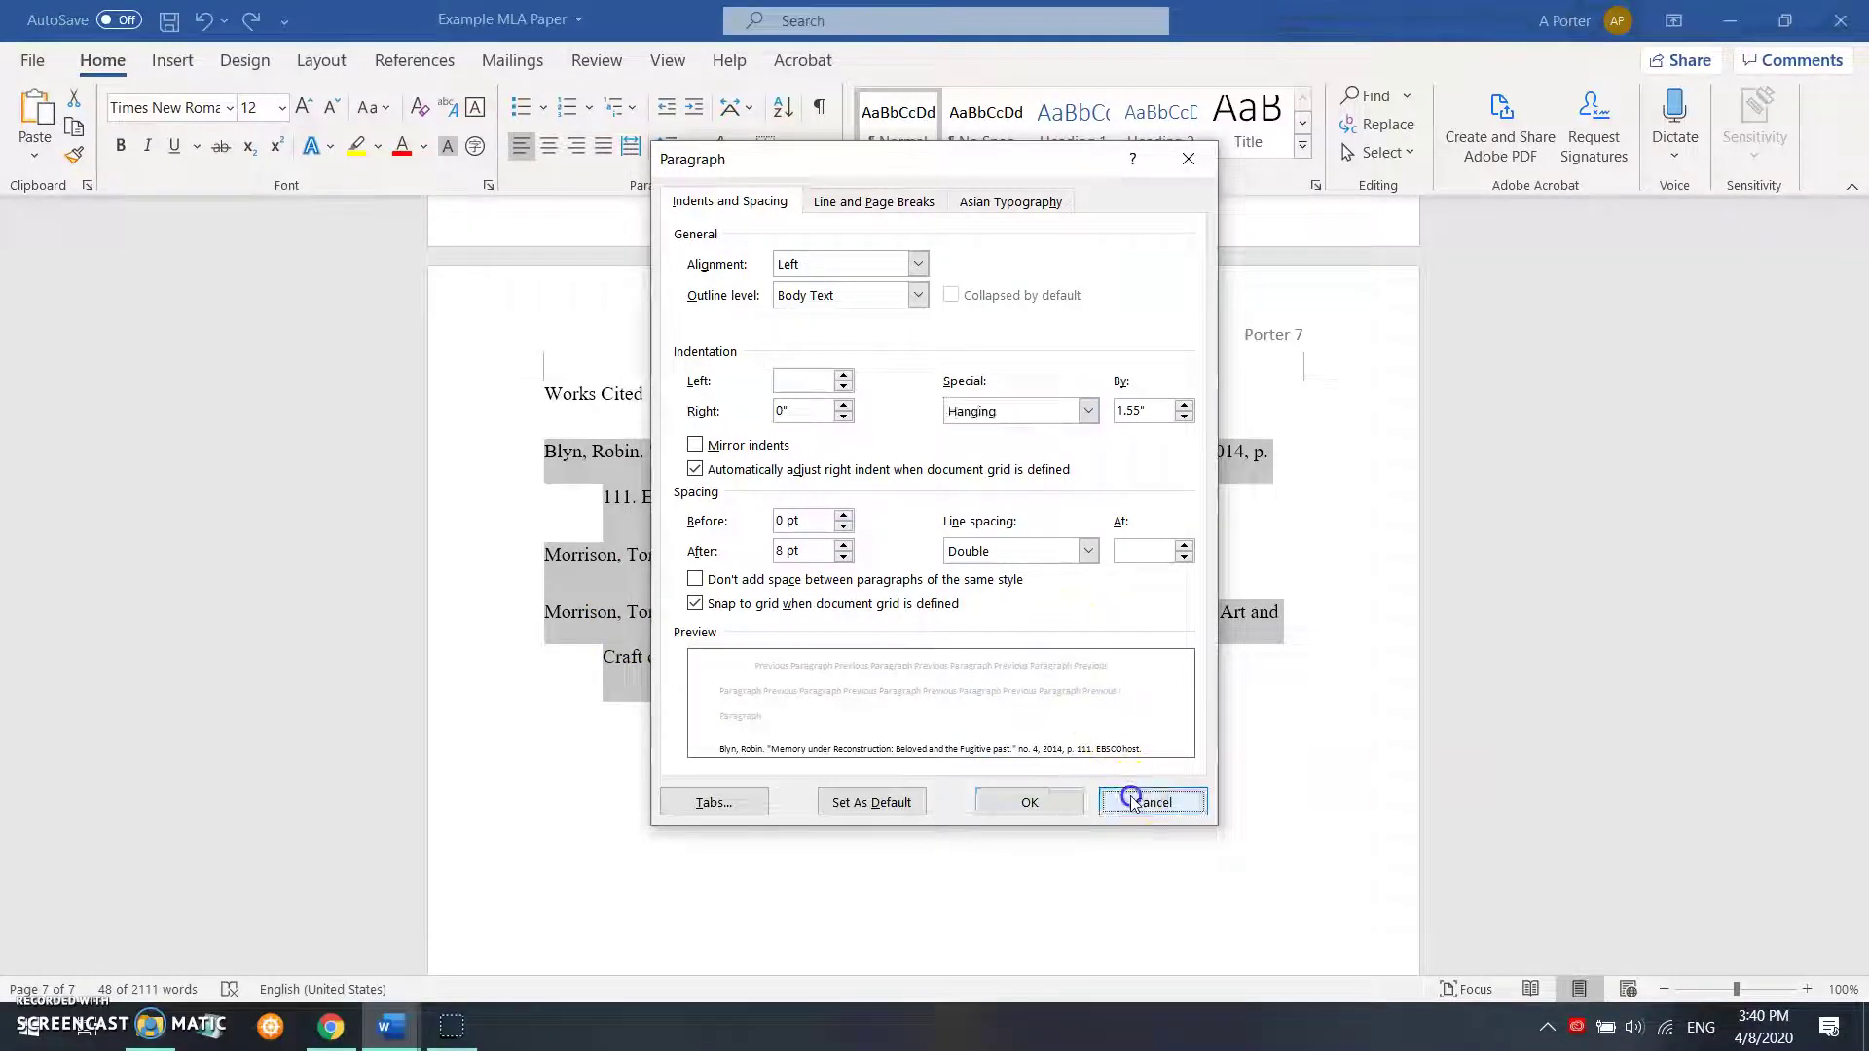
{"action": "left_click", "coordinate": [1120, 724]}
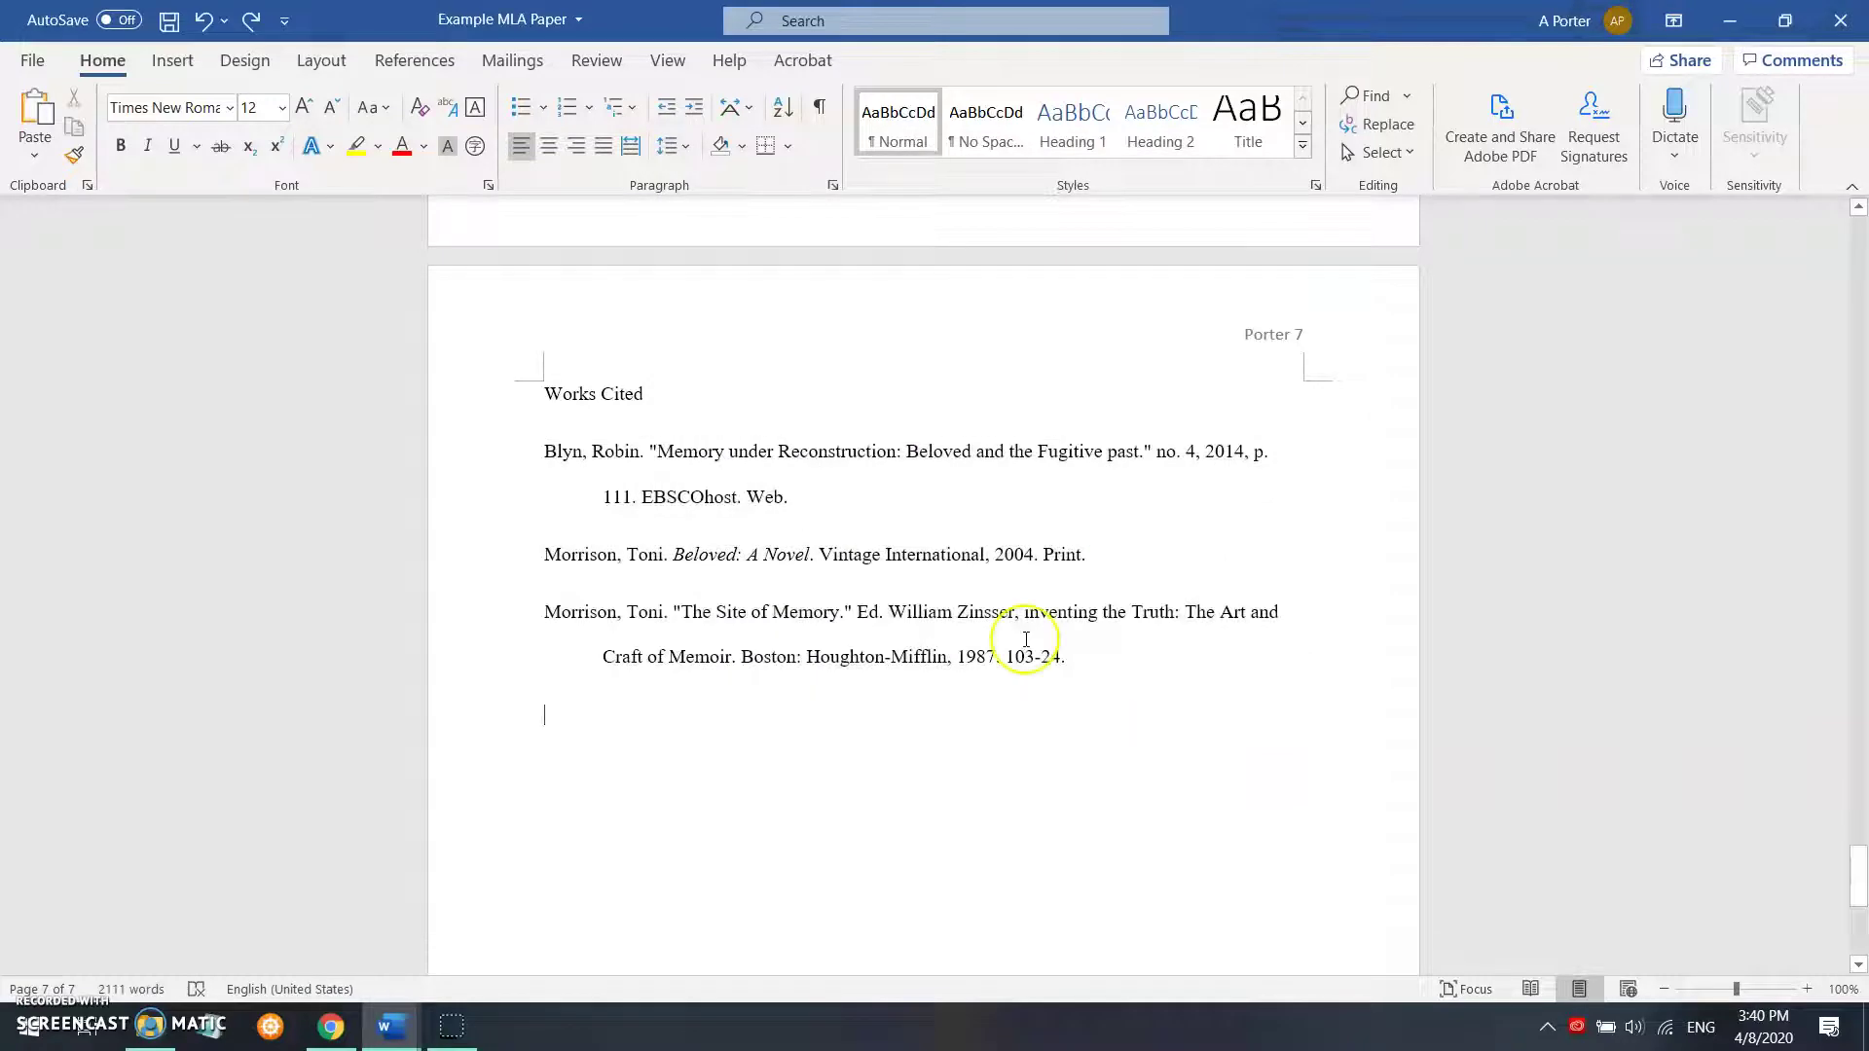
Delete the surname from the page 1 header so only the page number 1 remains
{"action": "scroll", "coordinate": [1027, 640], "scroll_direction": "up", "scroll_amount": 20}
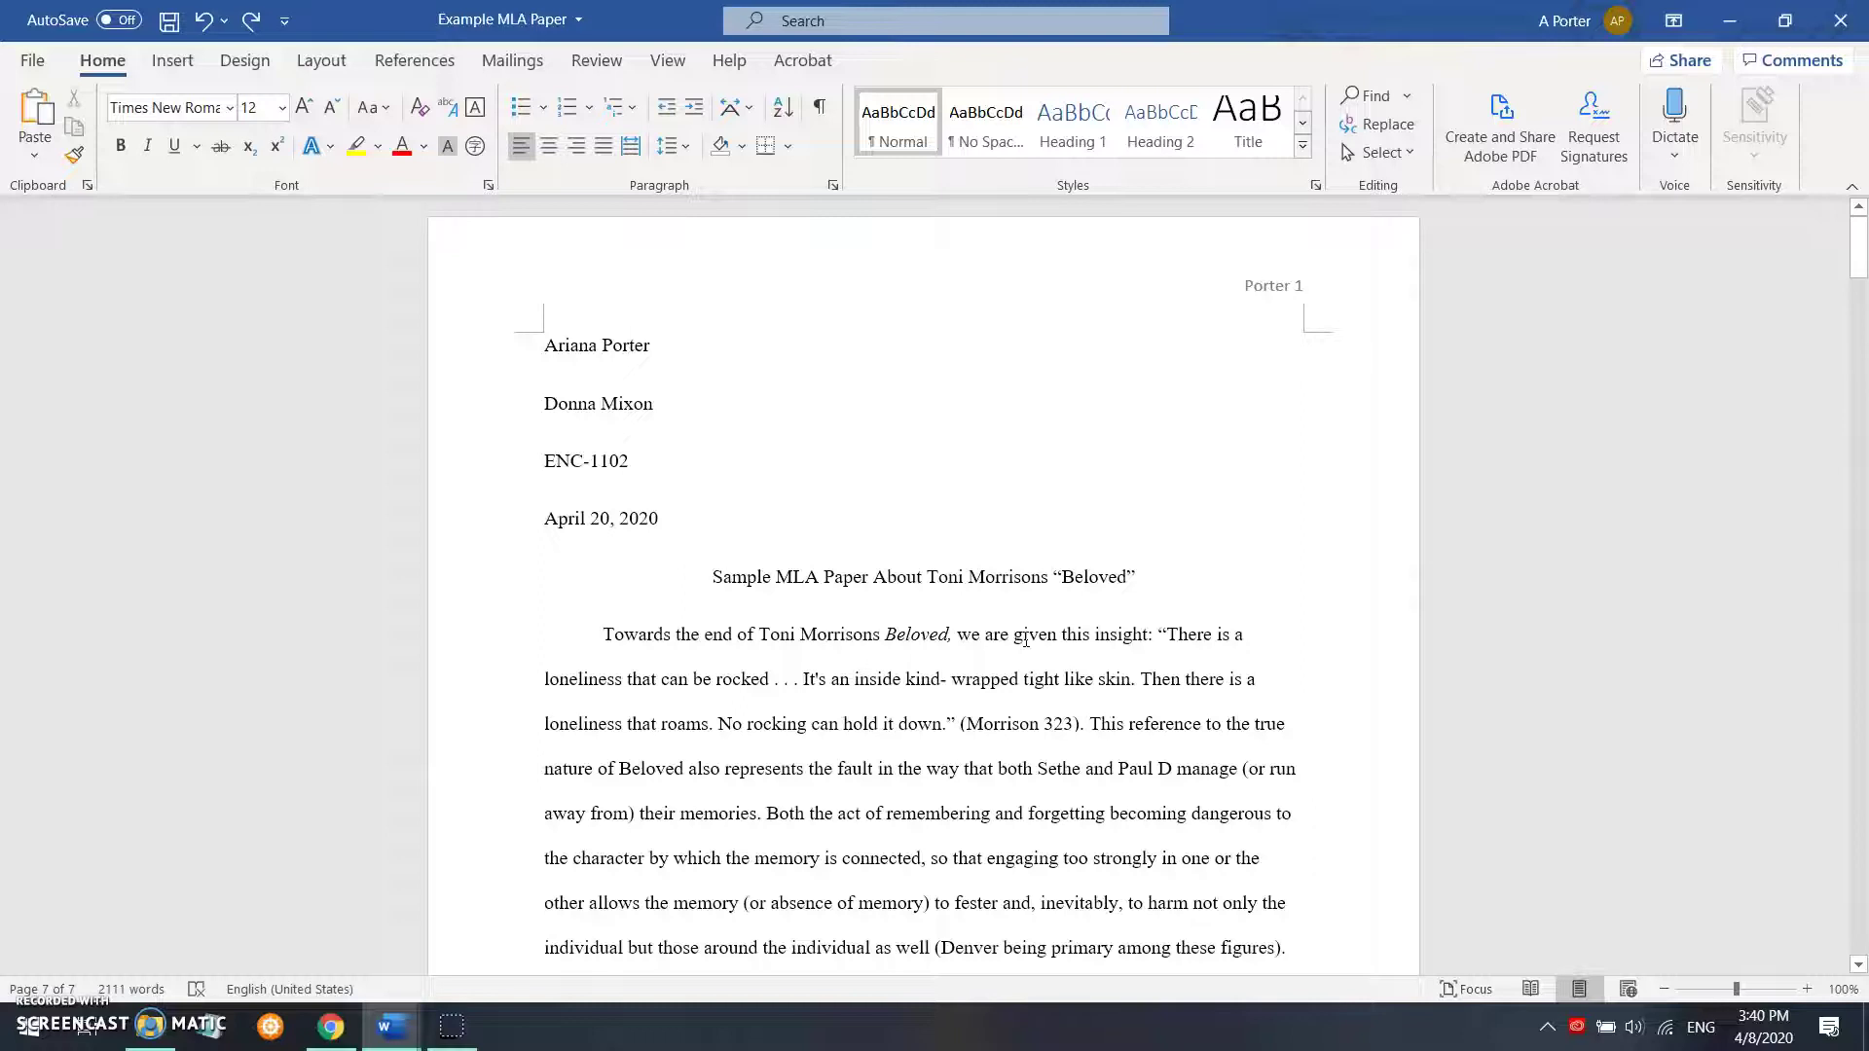
{"action": "left_click", "coordinate": [814, 447]}
{"action": "scroll", "coordinate": [816, 451], "scroll_direction": "down", "scroll_amount": 1}
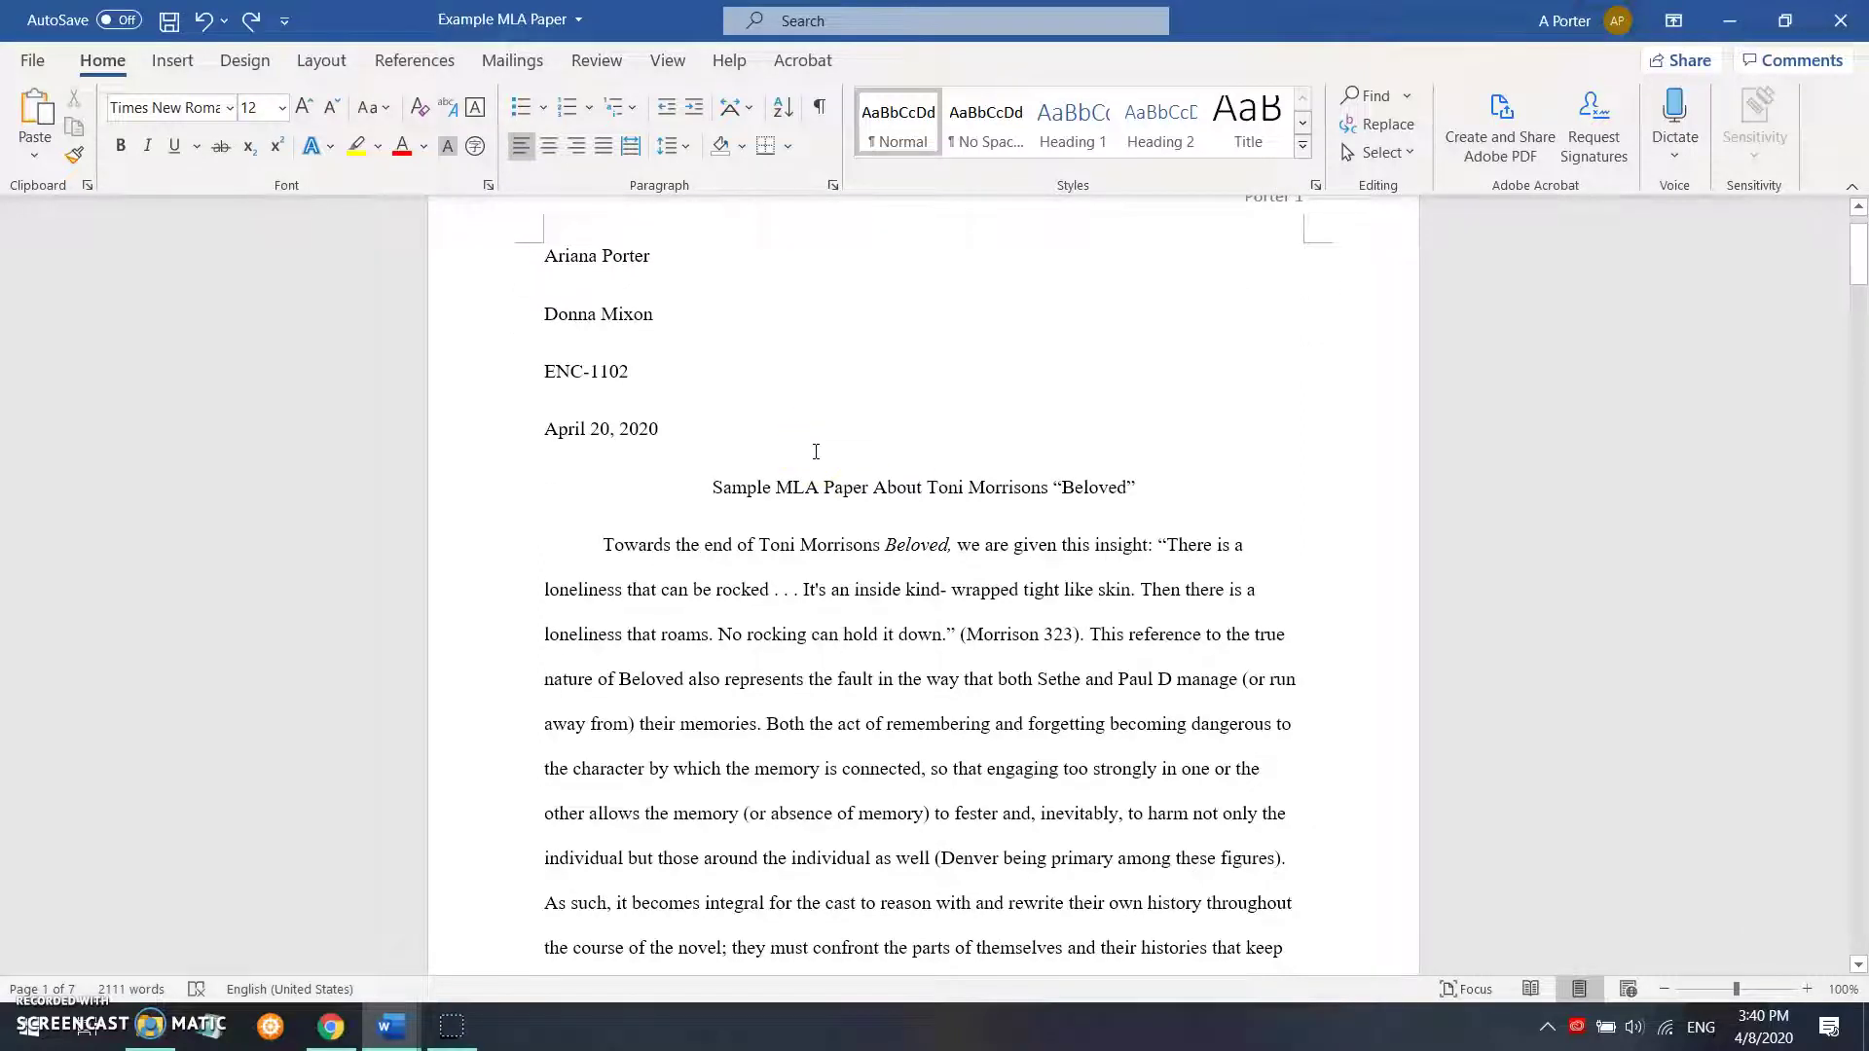
{"action": "scroll", "coordinate": [816, 452], "scroll_direction": "up", "scroll_amount": 1}
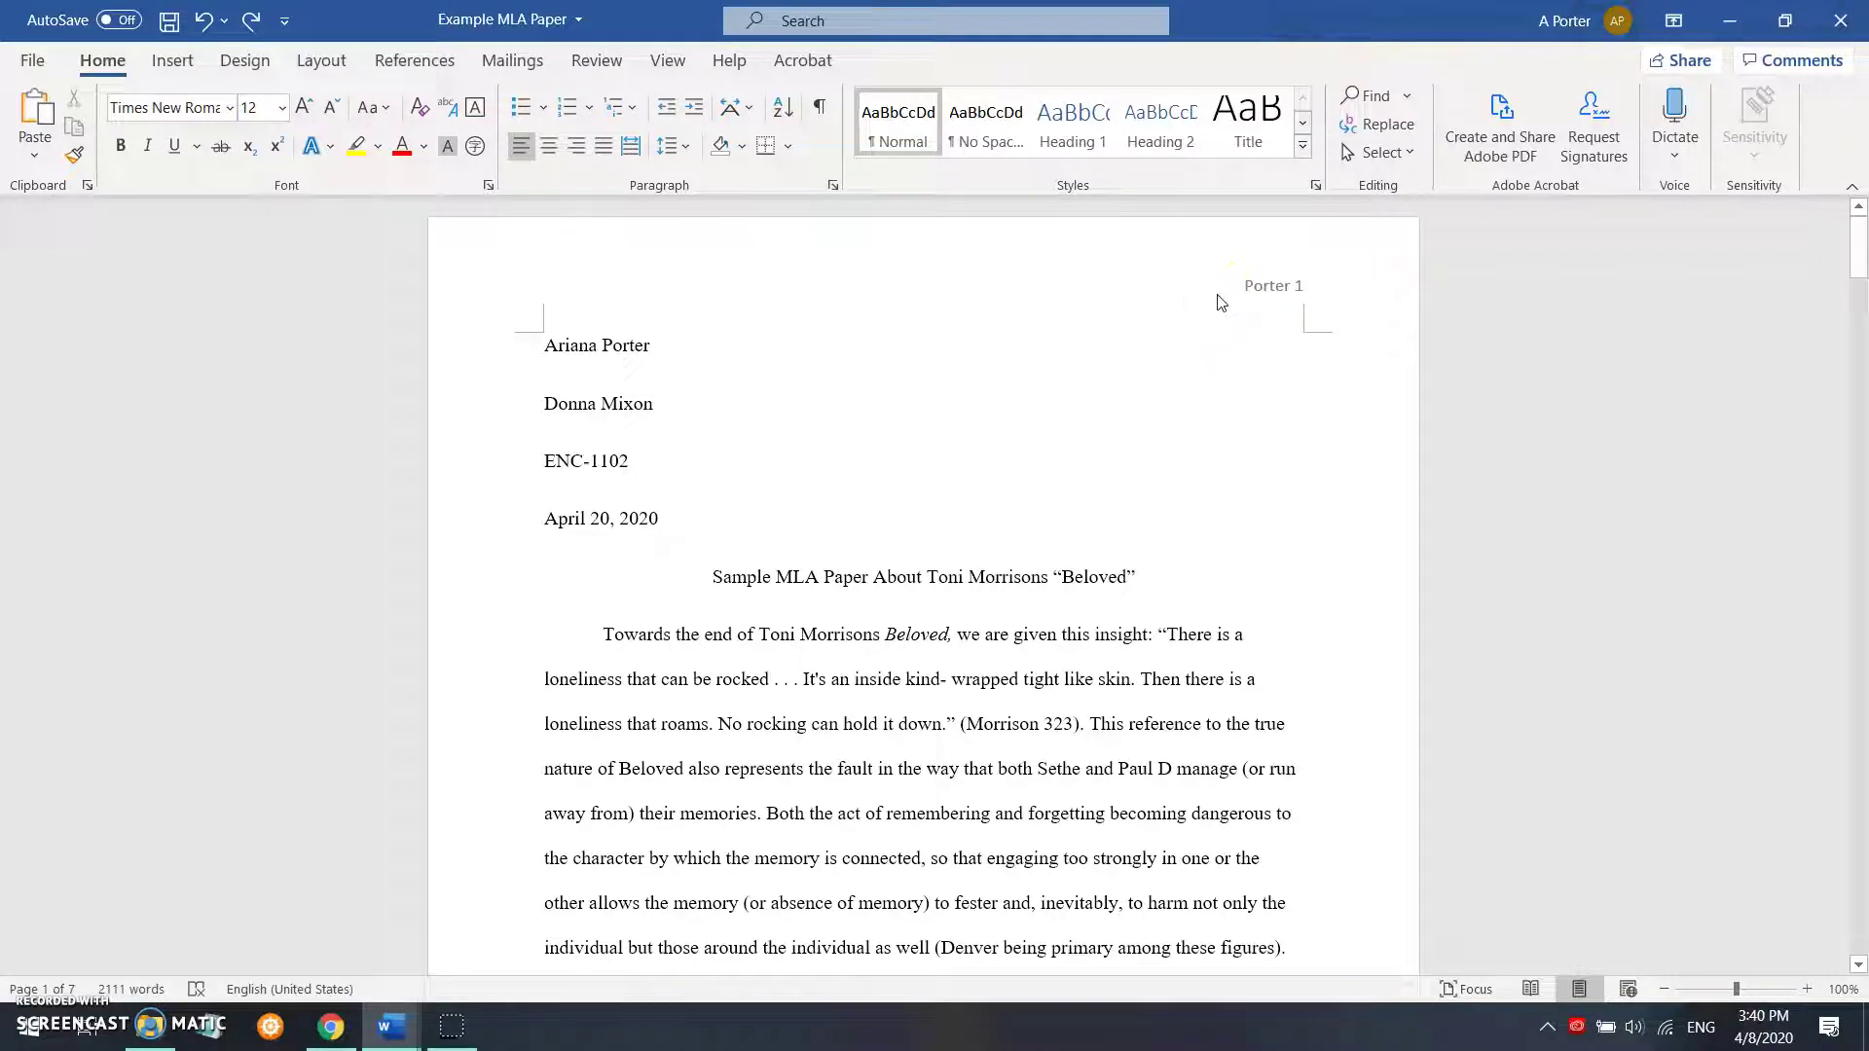
{"action": "double_click", "coordinate": [1293, 290]}
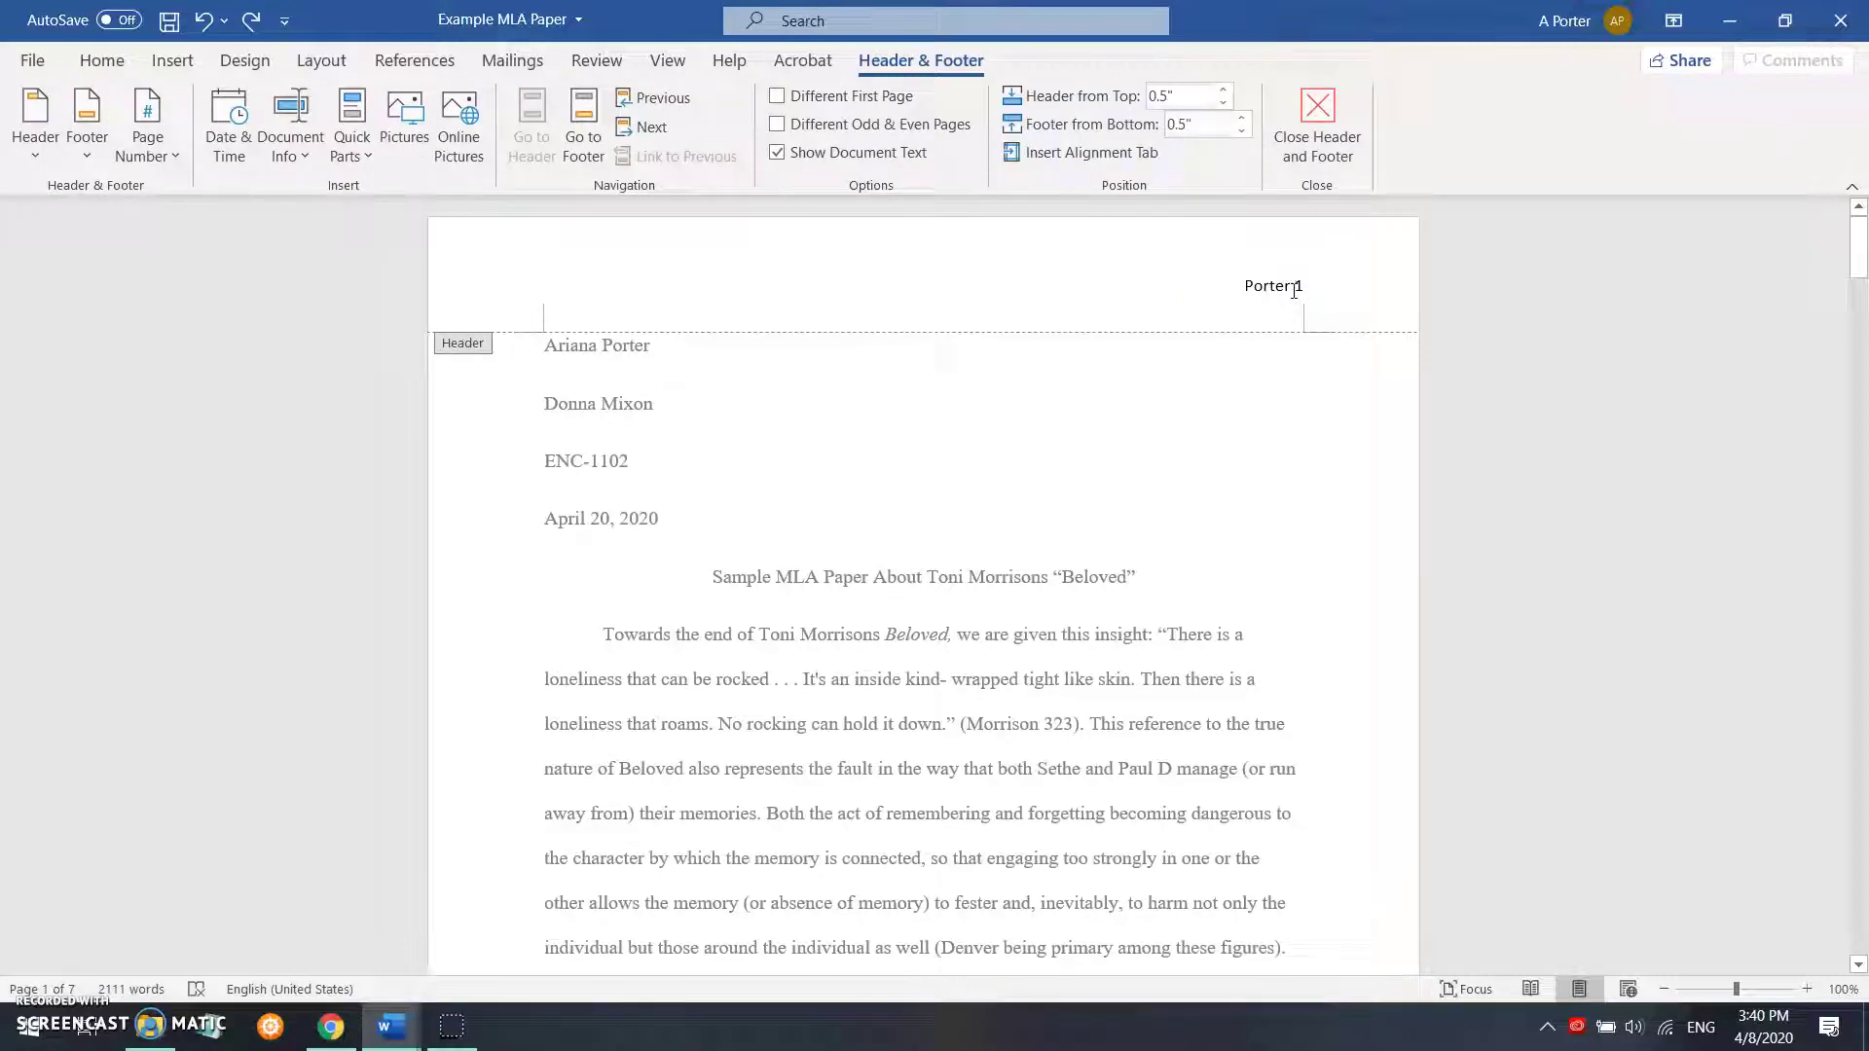
{"action": "key", "text": "BackSpace"}
{"action": "key", "text": "BackSpace"}
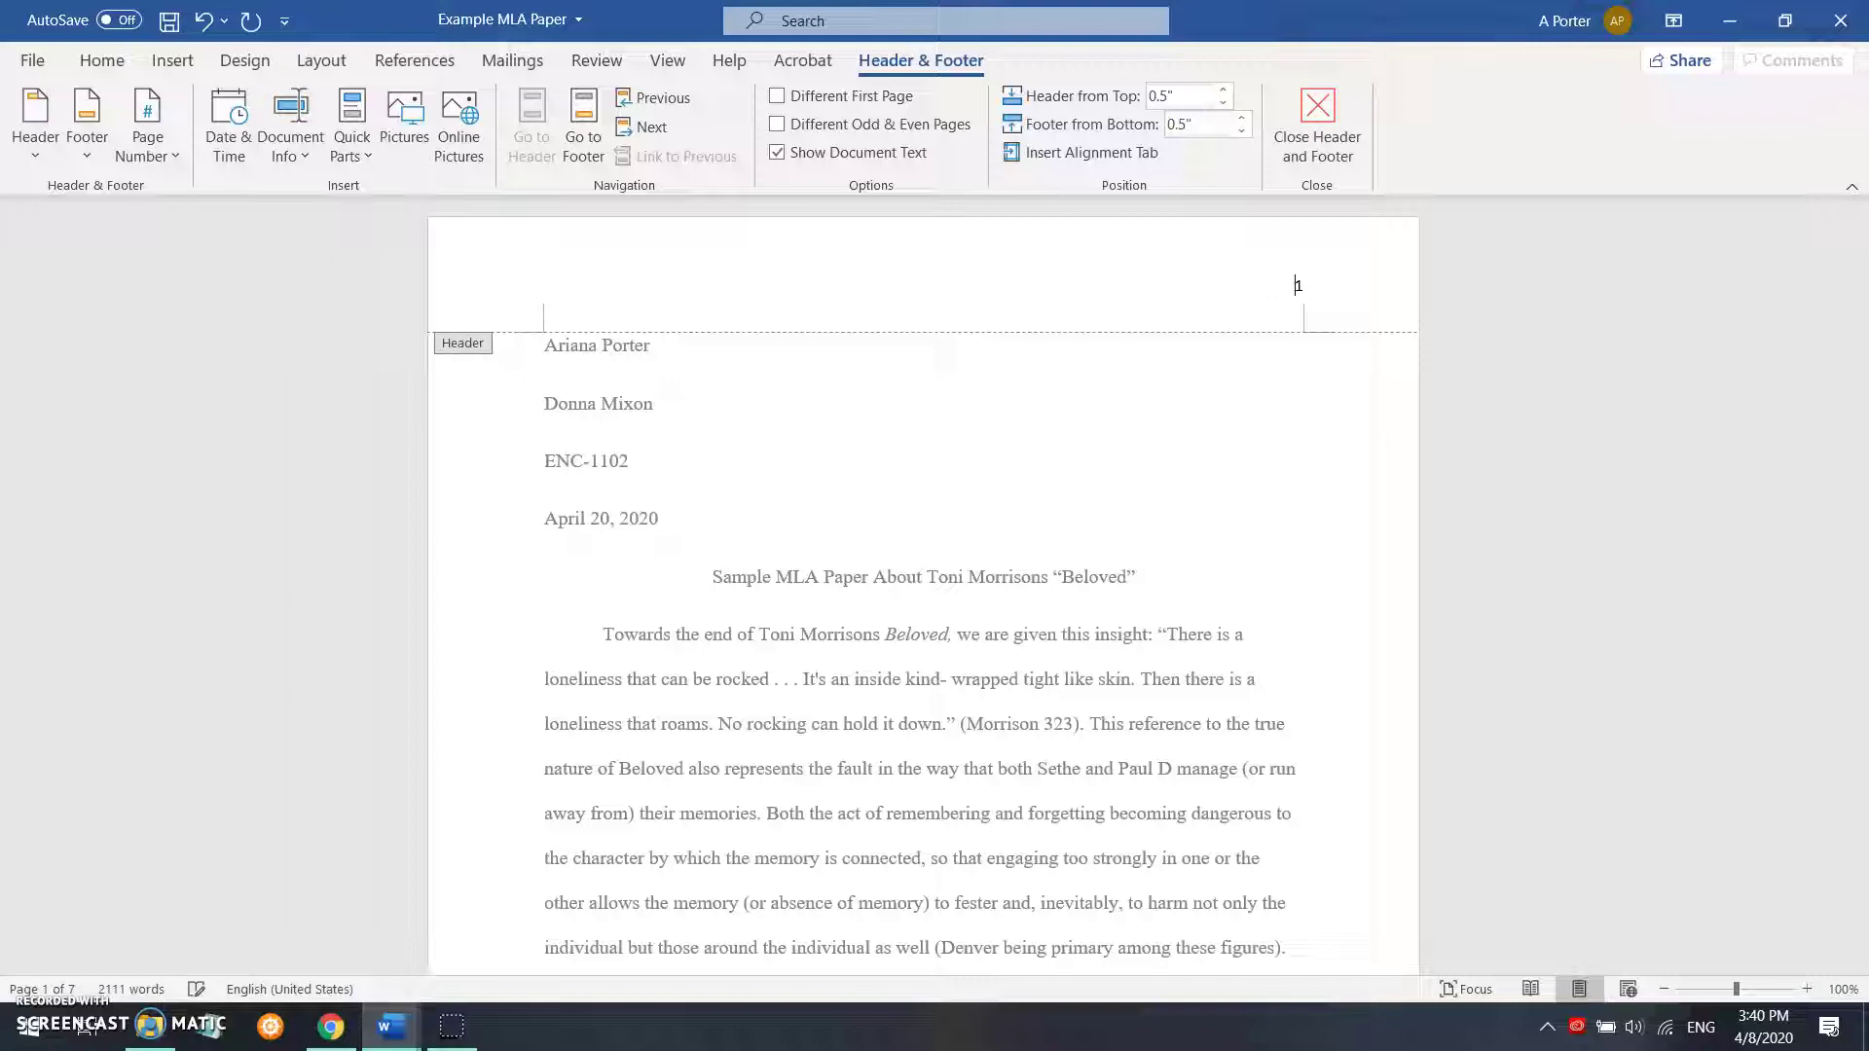
{"action": "double_click", "coordinate": [1119, 407]}
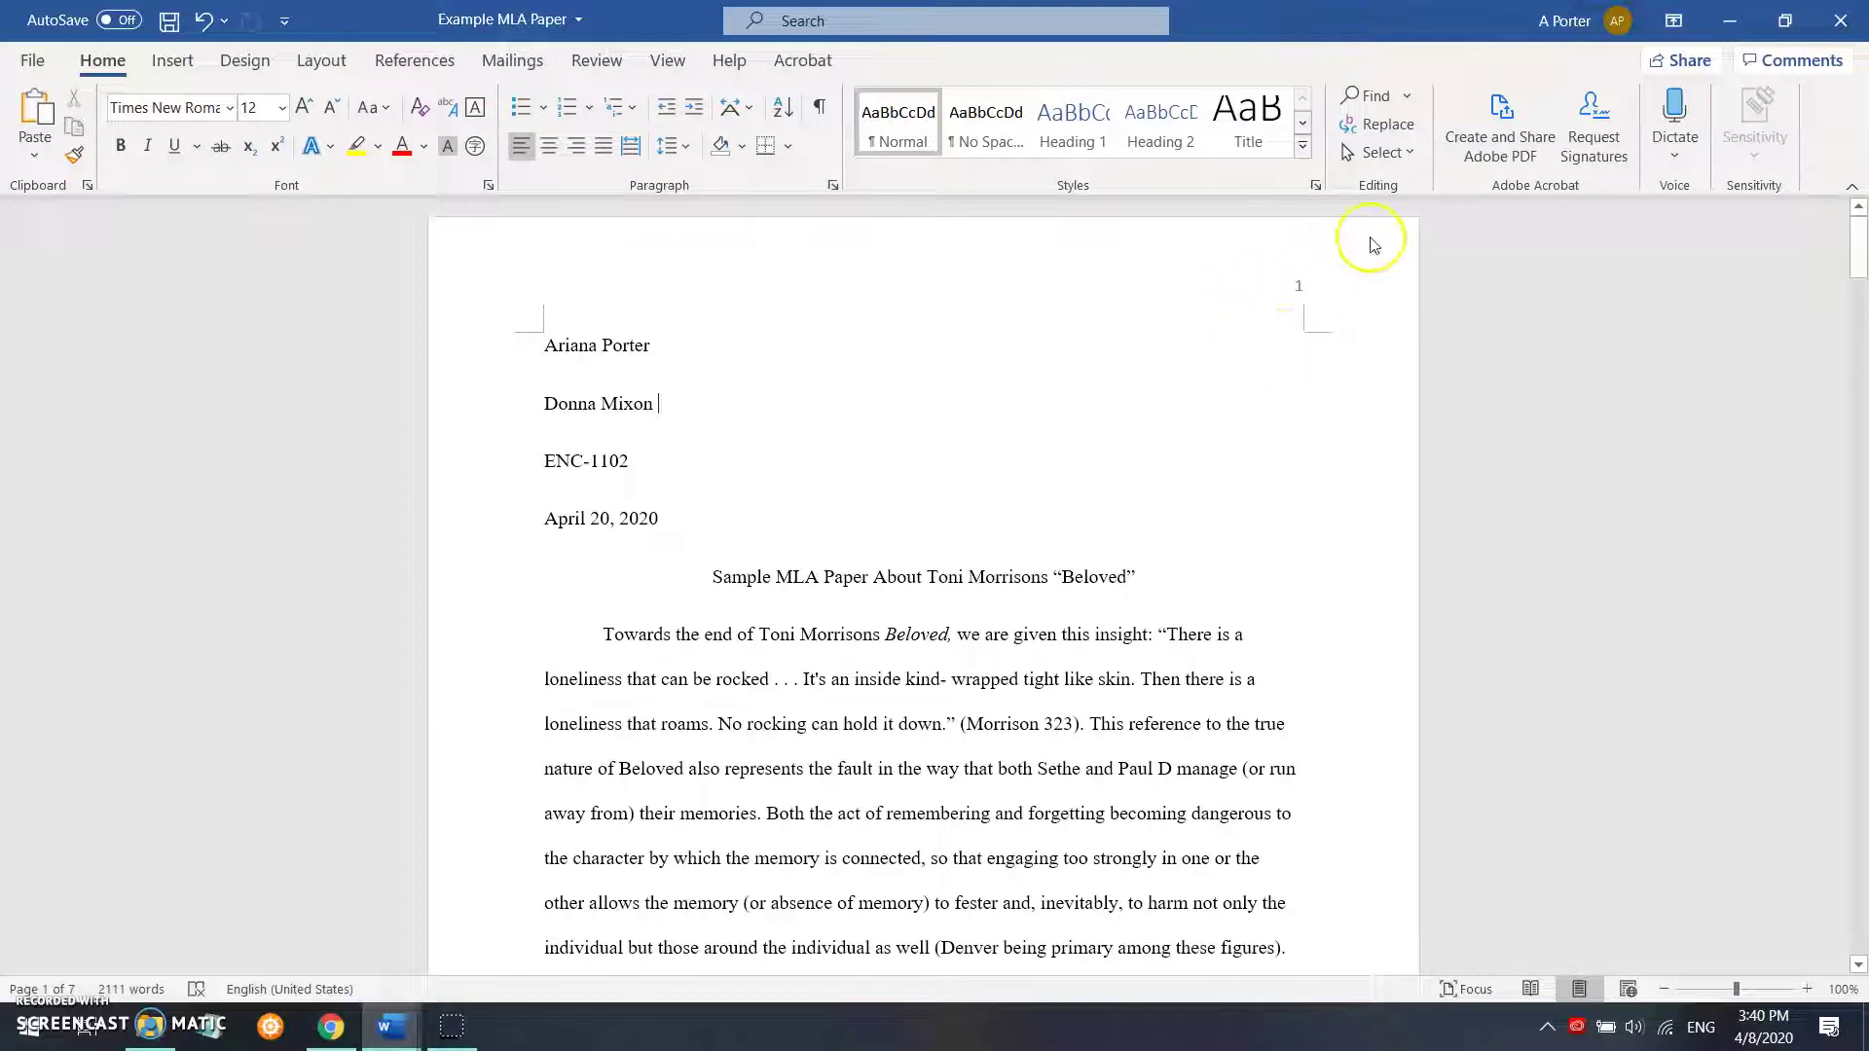
Insert a Plain Number 3 page number at the top right of every page header
{"action": "scroll", "coordinate": [1266, 491], "scroll_direction": "down", "scroll_amount": 10}
{"action": "scroll", "coordinate": [1265, 491], "scroll_direction": "down", "scroll_amount": 12}
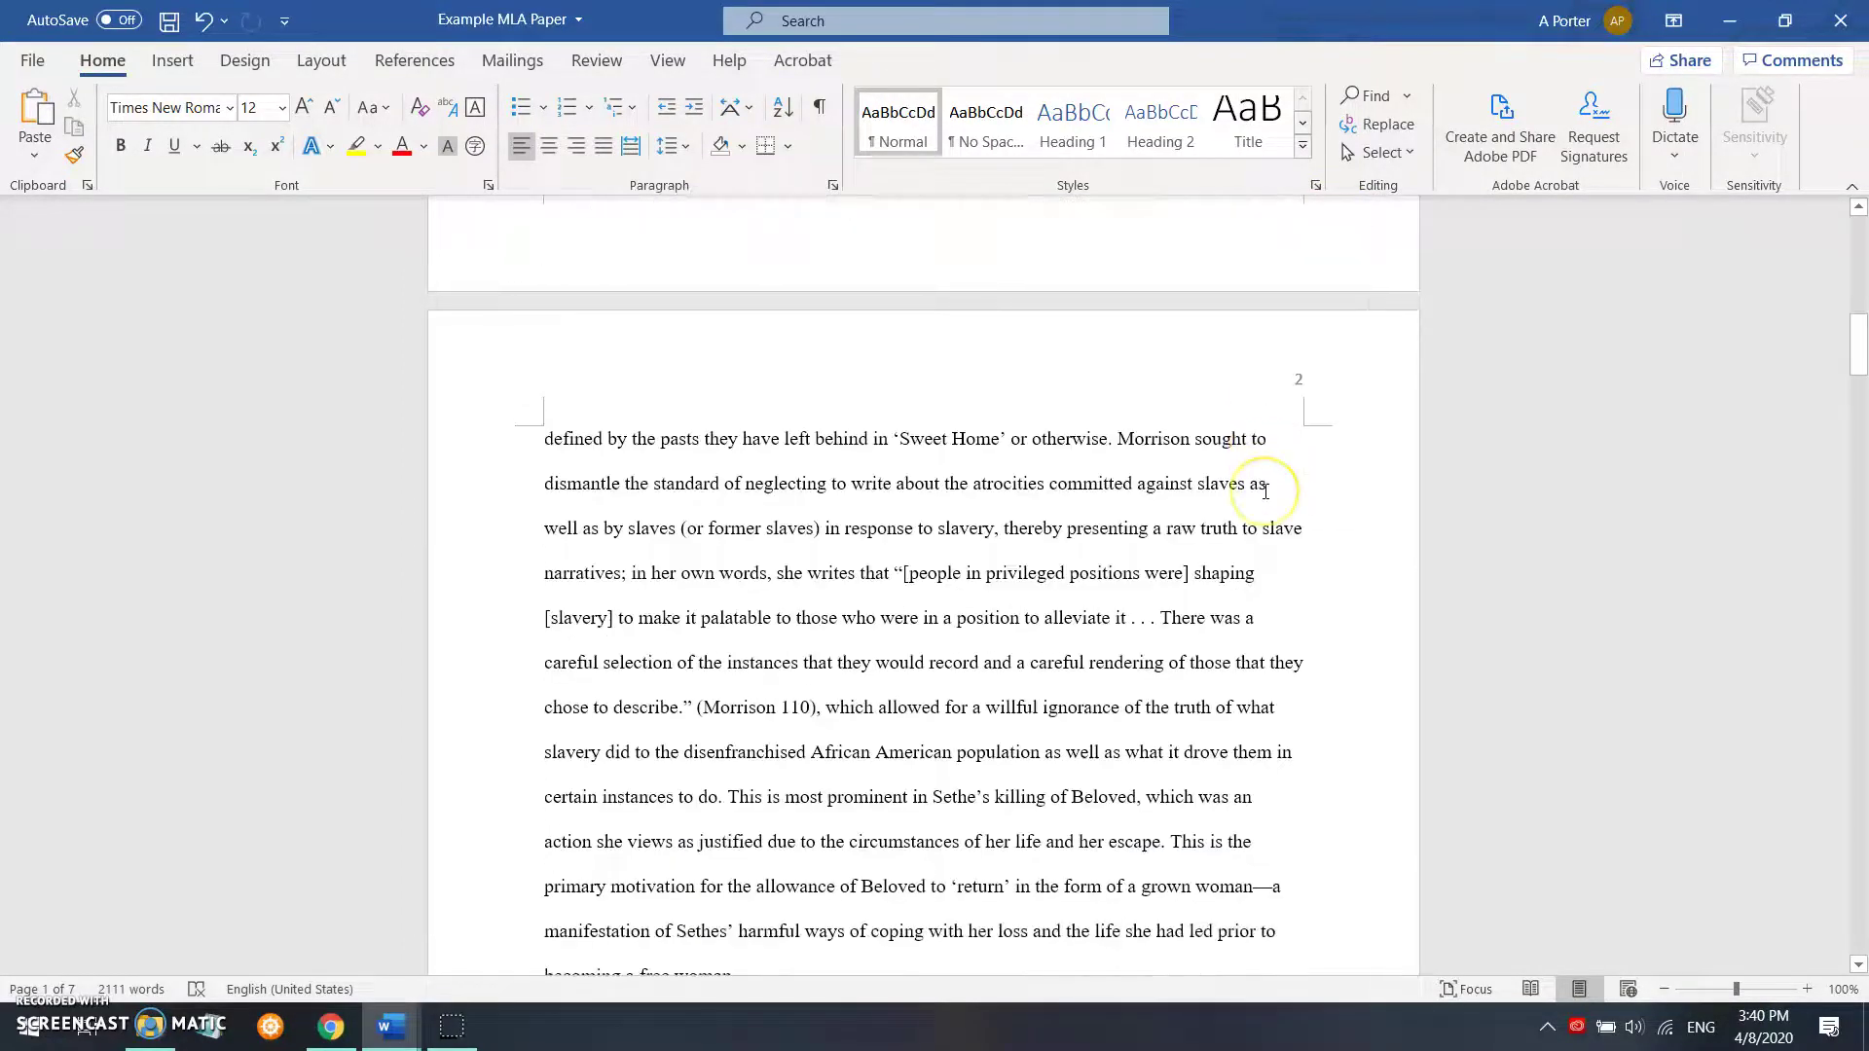
{"action": "scroll", "coordinate": [1265, 492], "scroll_direction": "down", "scroll_amount": 9}
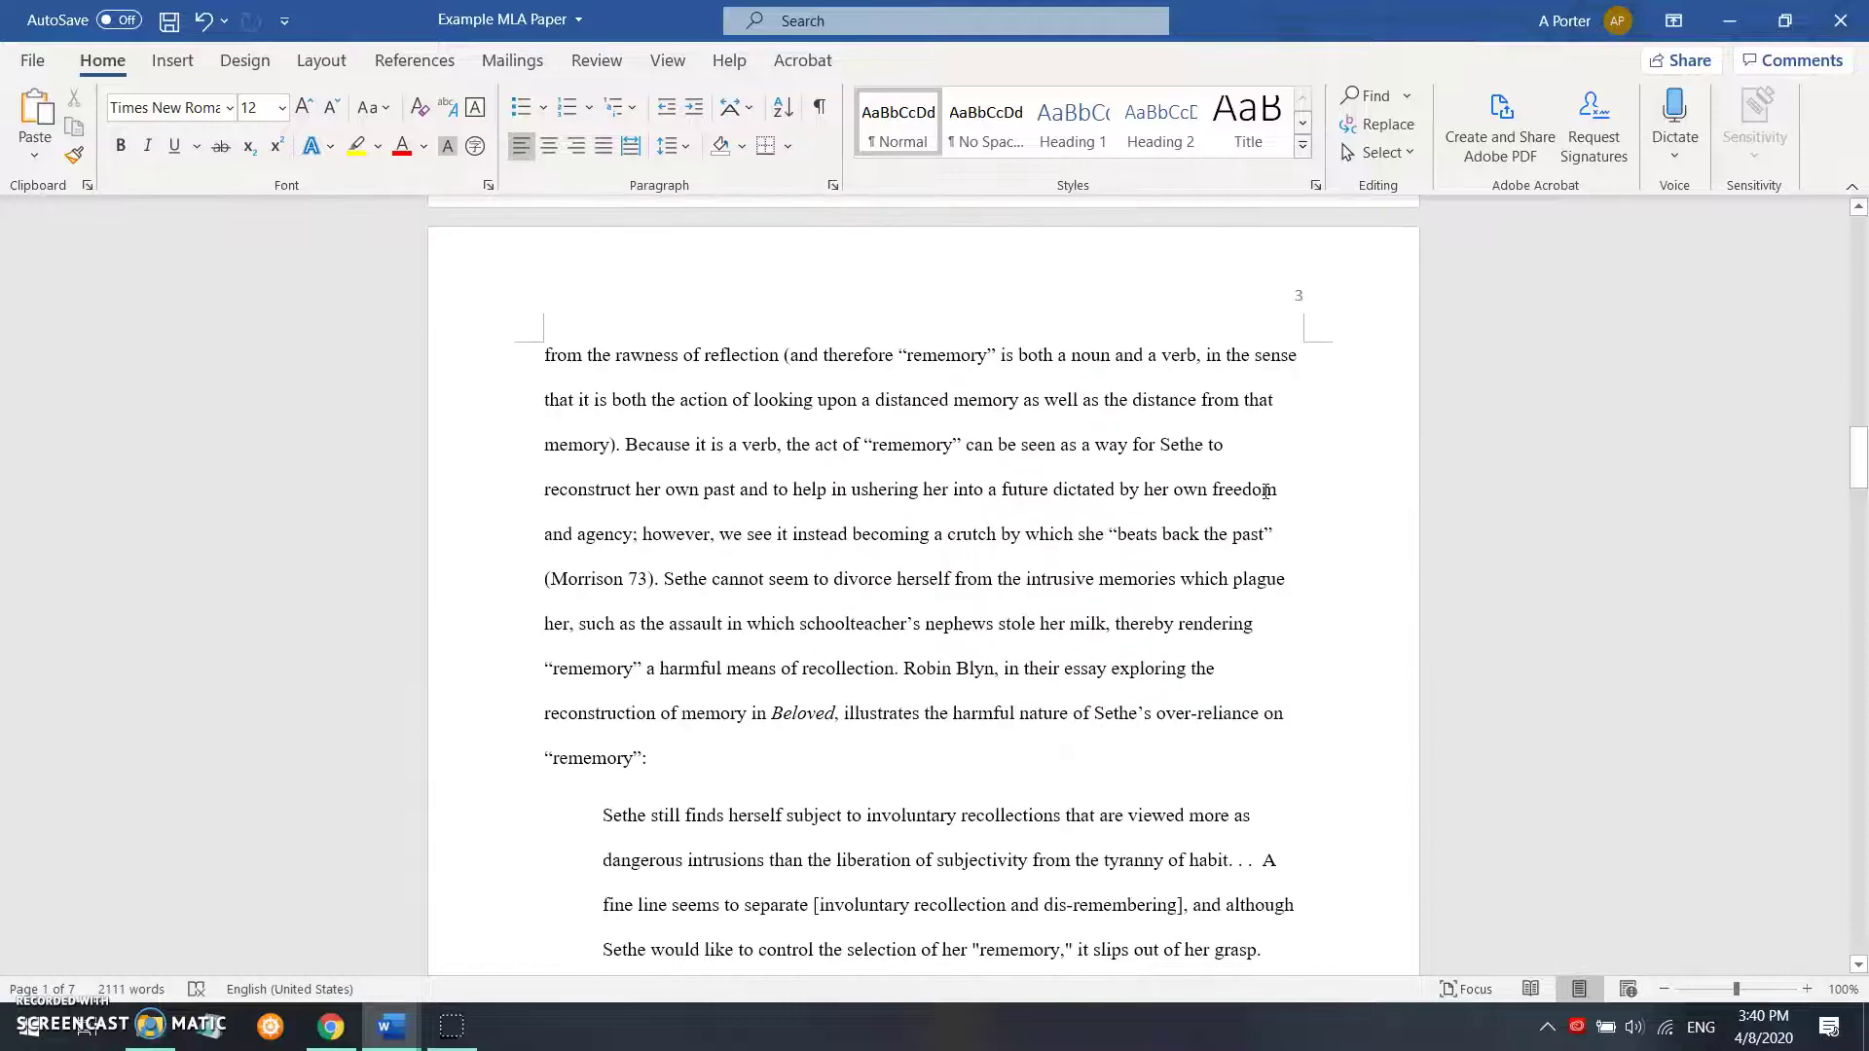
{"action": "scroll", "coordinate": [1263, 490], "scroll_direction": "down", "scroll_amount": 3}
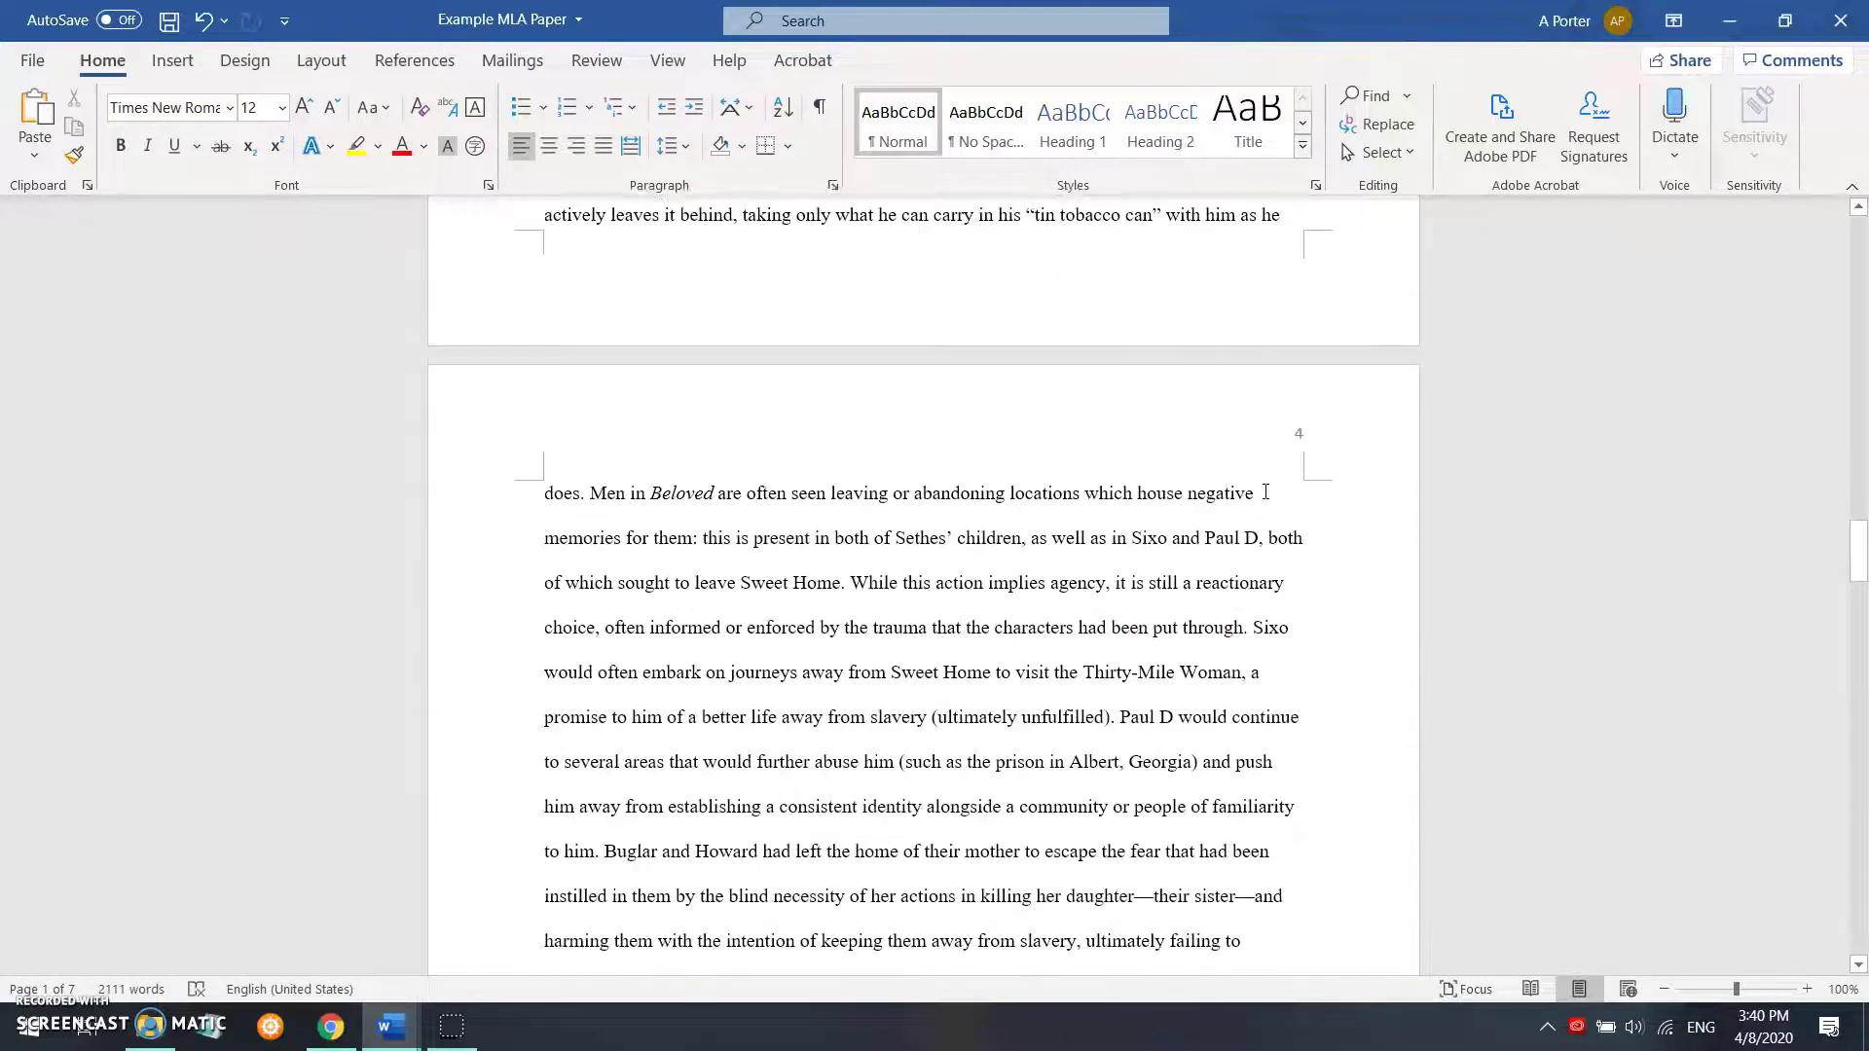
{"action": "scroll", "coordinate": [1266, 491], "scroll_direction": "up", "scroll_amount": 20}
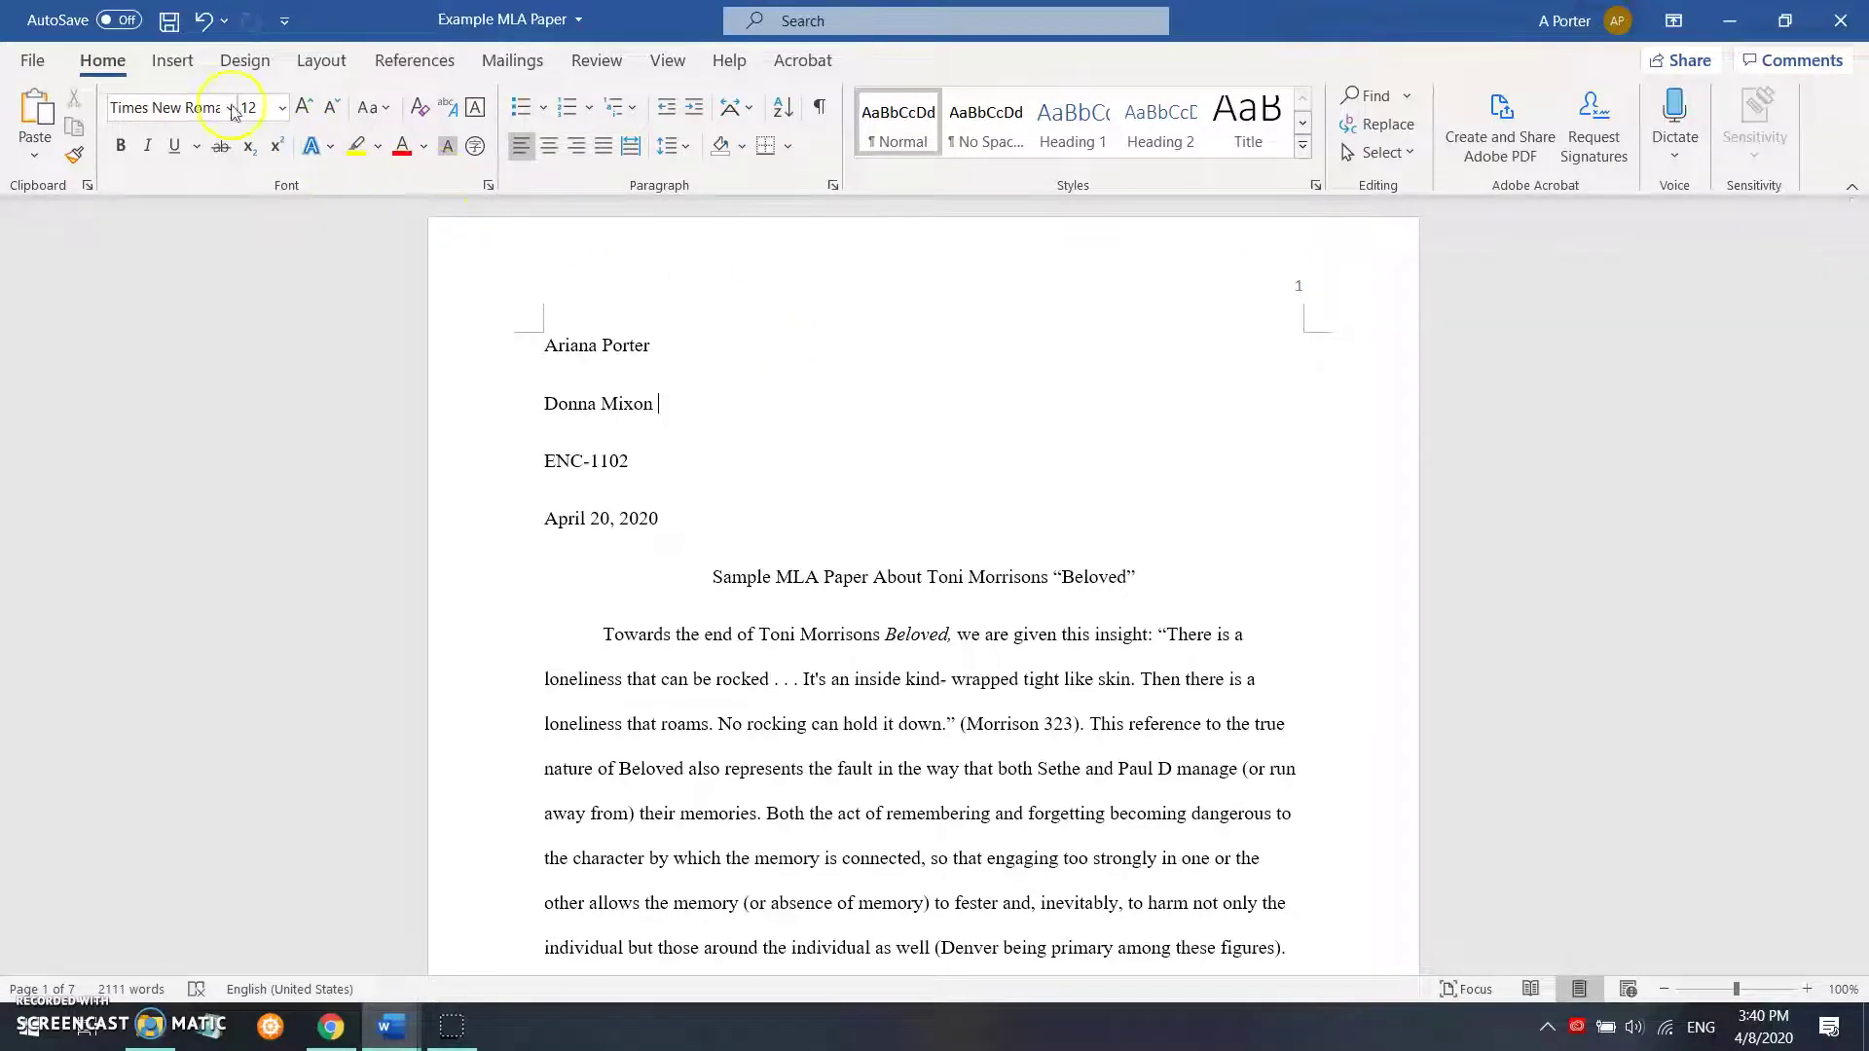
{"action": "left_click", "coordinate": [160, 64]}
{"action": "left_click", "coordinate": [161, 64]}
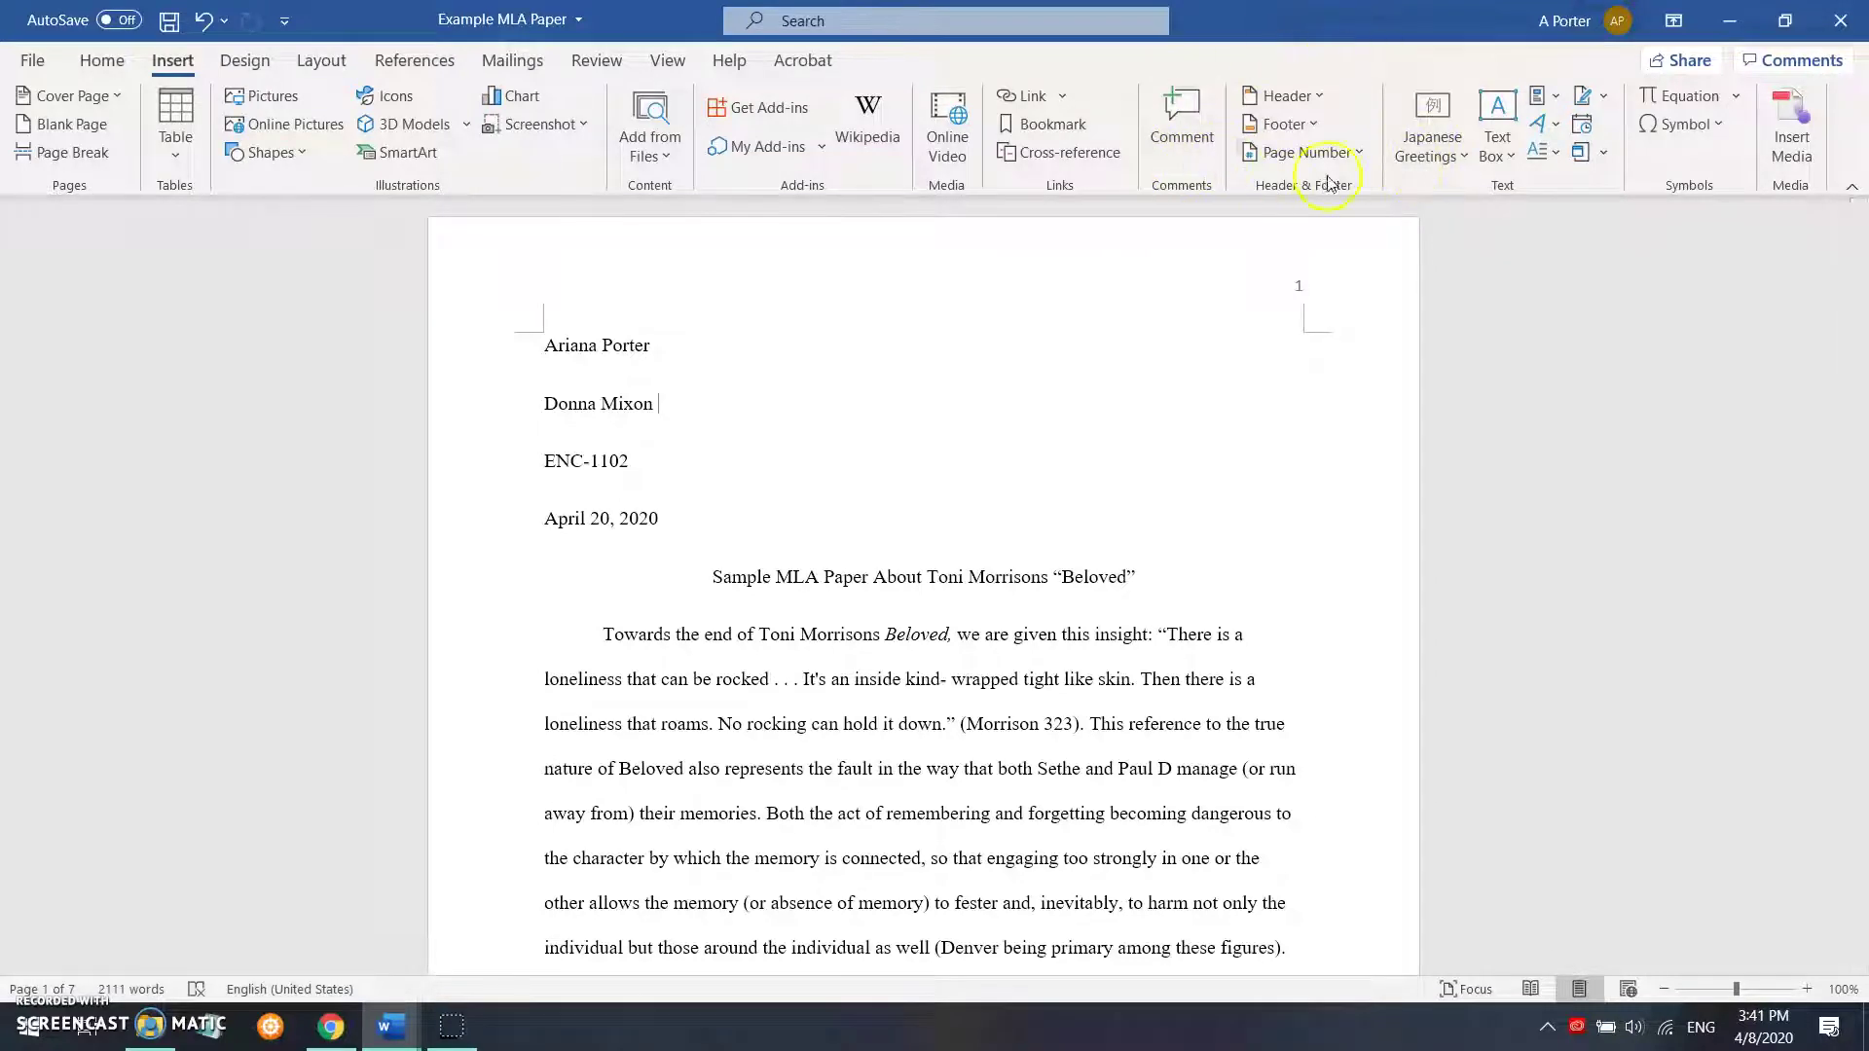
{"action": "left_click", "coordinate": [1358, 153]}
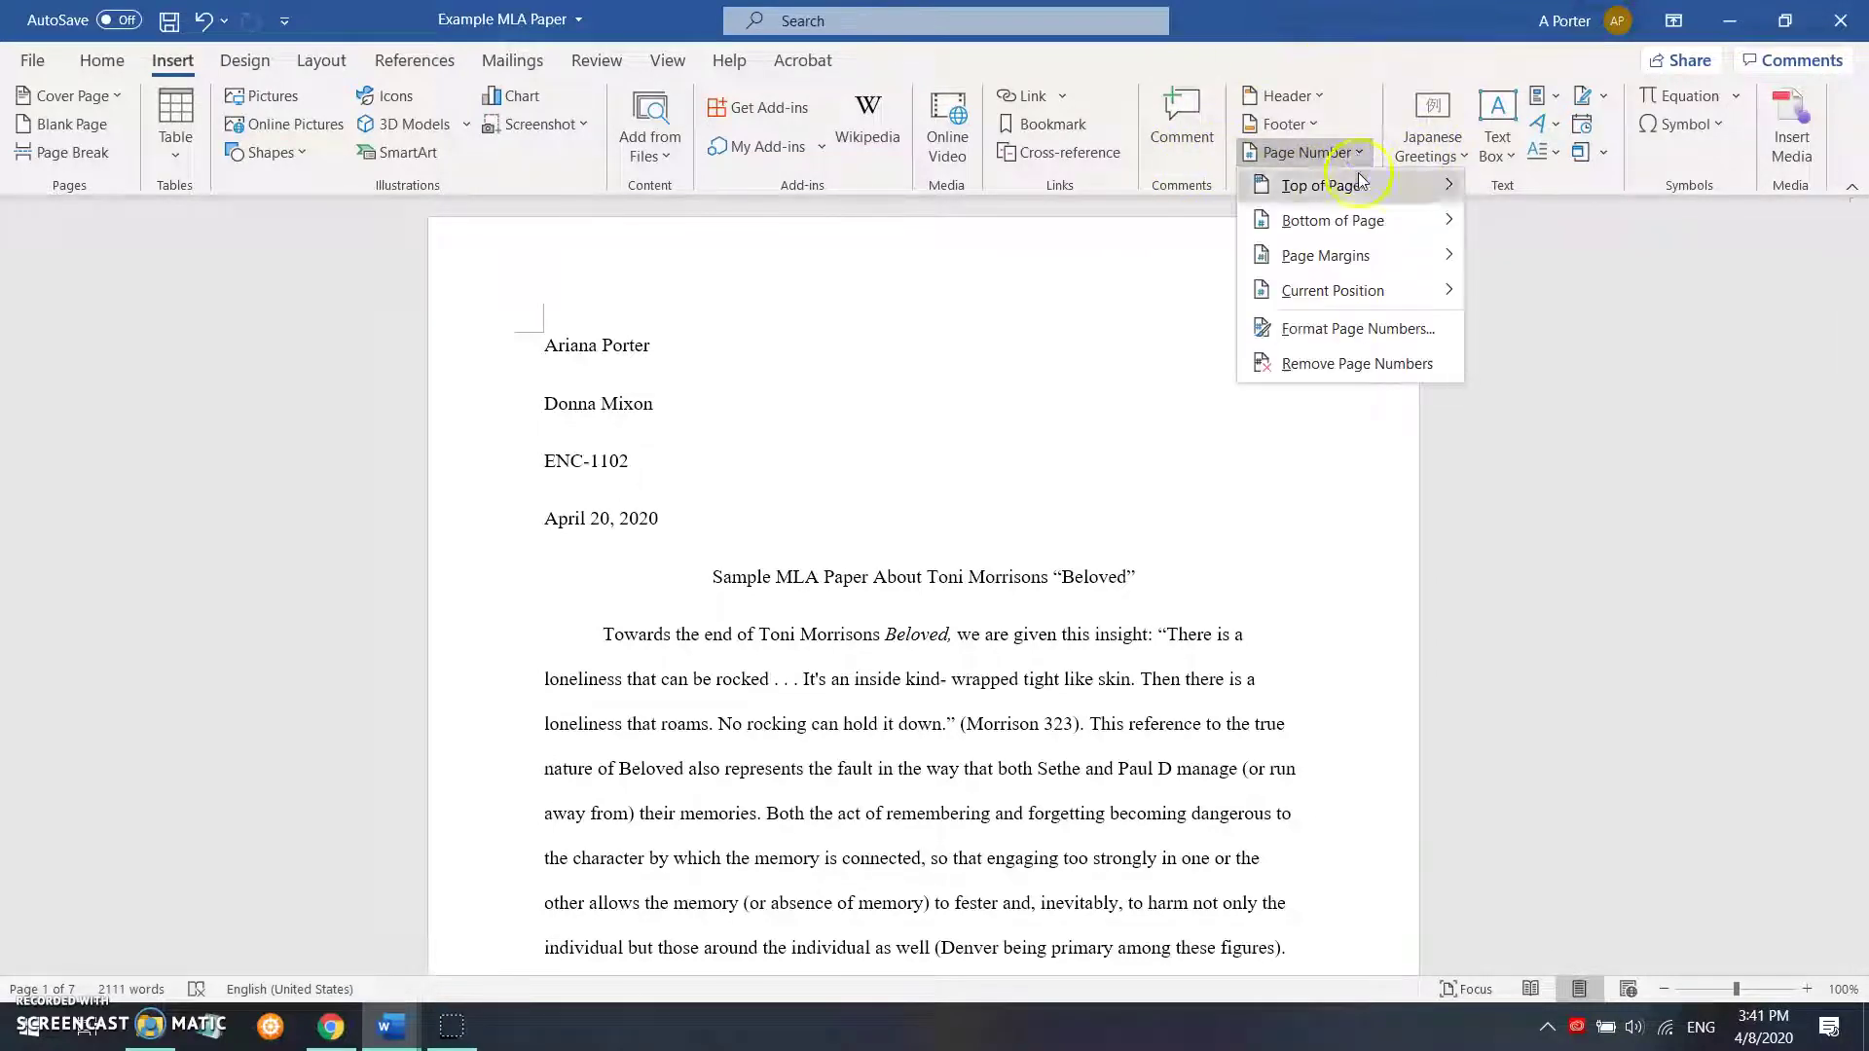
{"action": "left_click", "coordinate": [1358, 185]}
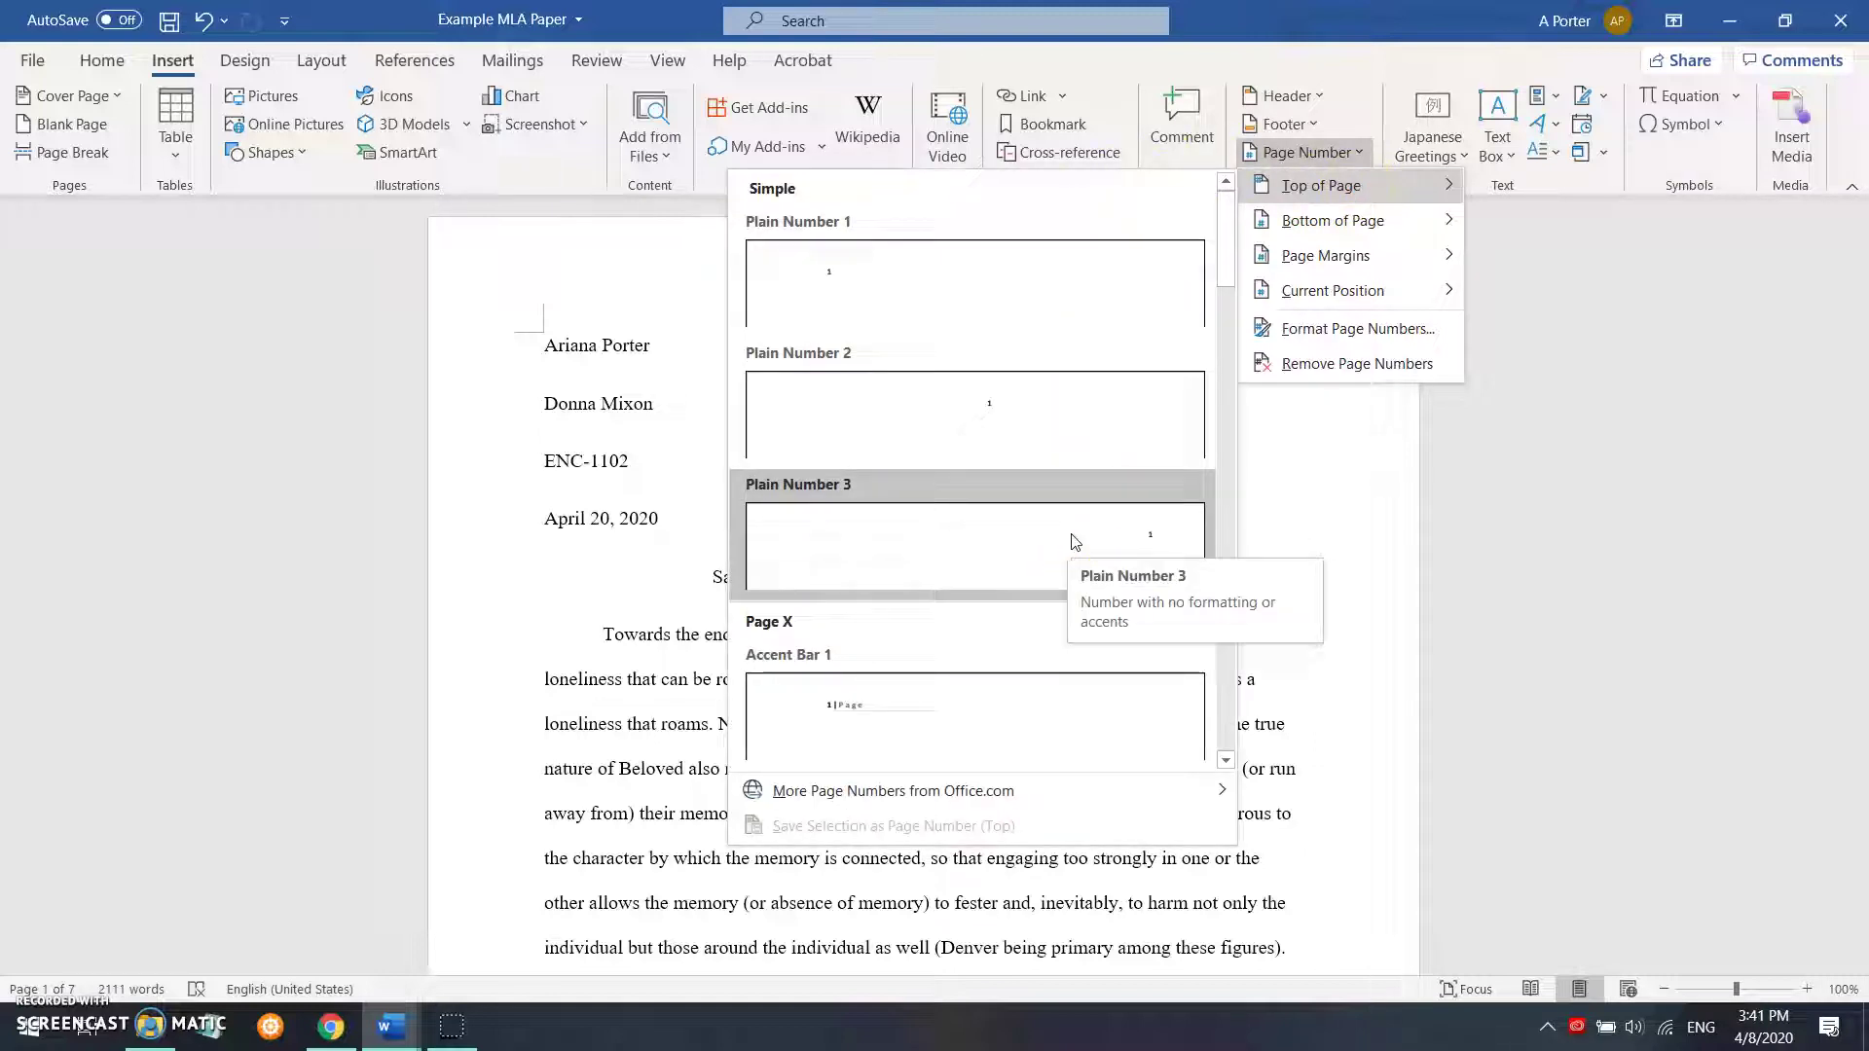
{"action": "left_click", "coordinate": [1077, 543]}
{"action": "left_click", "coordinate": [1366, 507]}
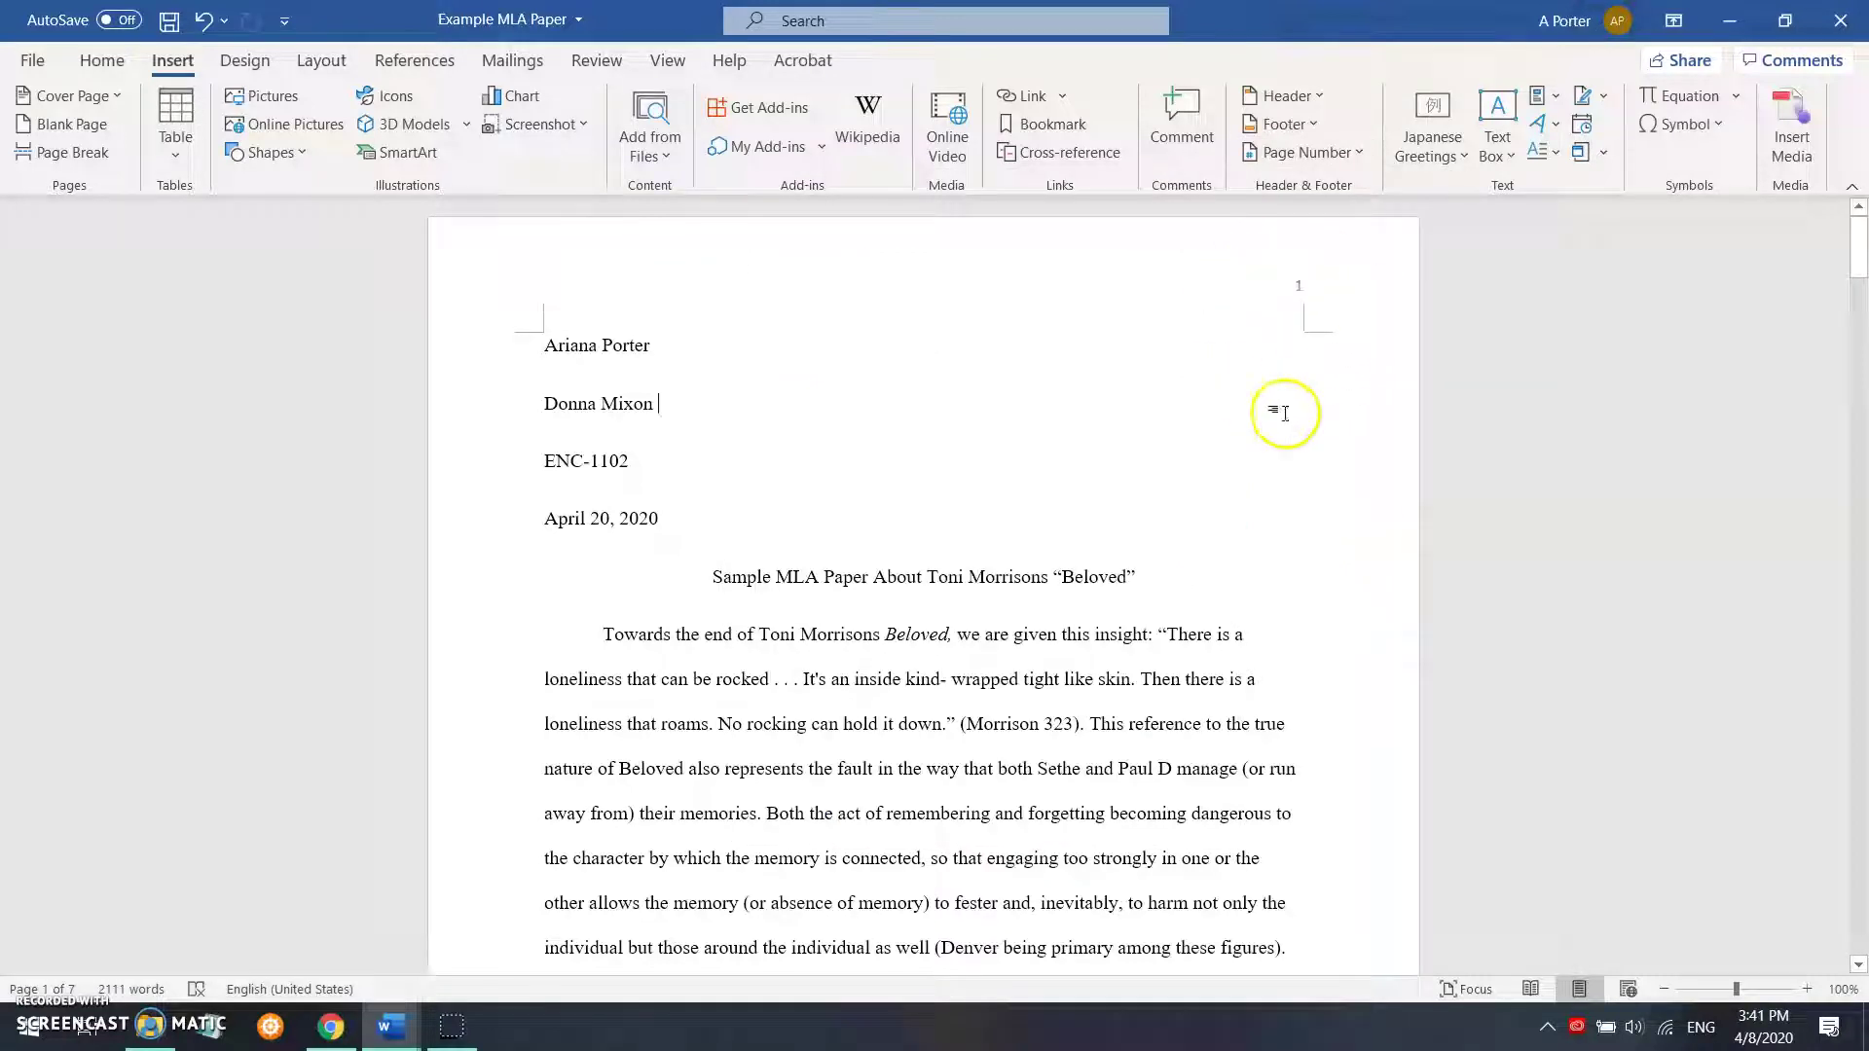
{"action": "scroll", "coordinate": [1285, 414], "scroll_direction": "down", "scroll_amount": 15}
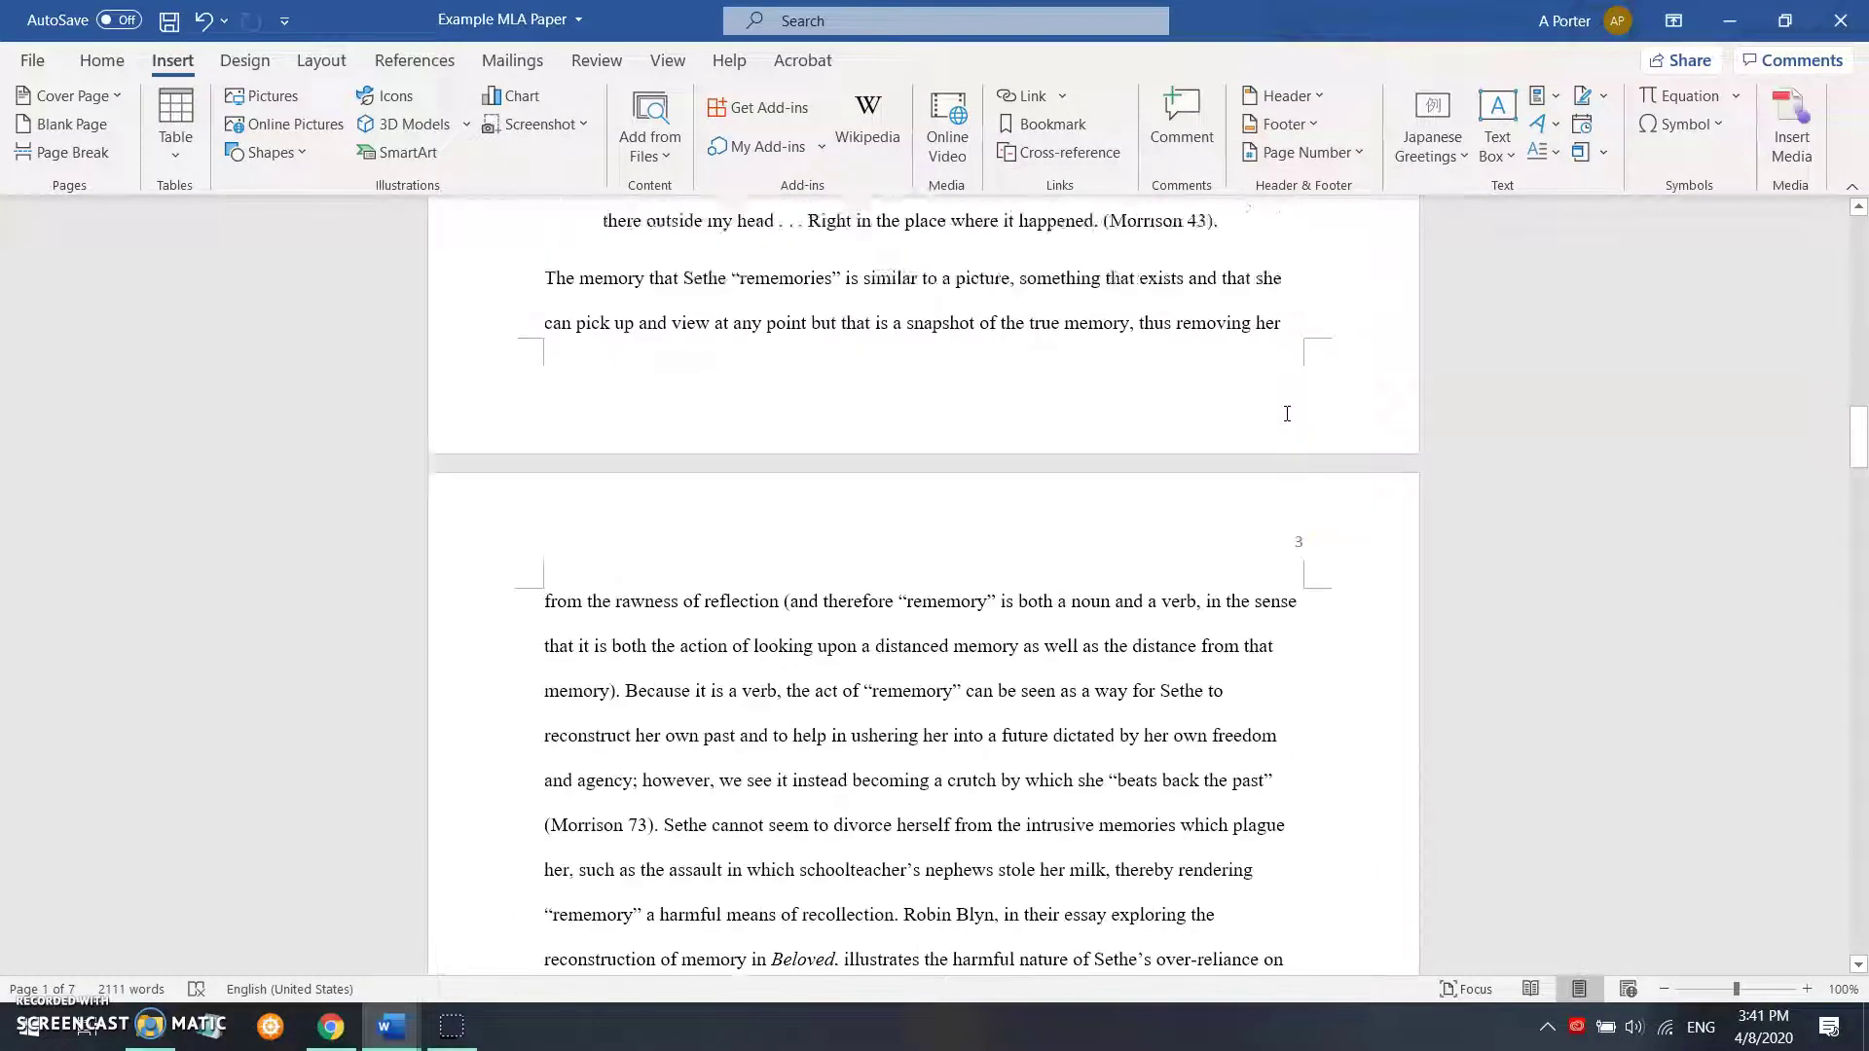
{"action": "scroll", "coordinate": [1287, 414], "scroll_direction": "down", "scroll_amount": 15}
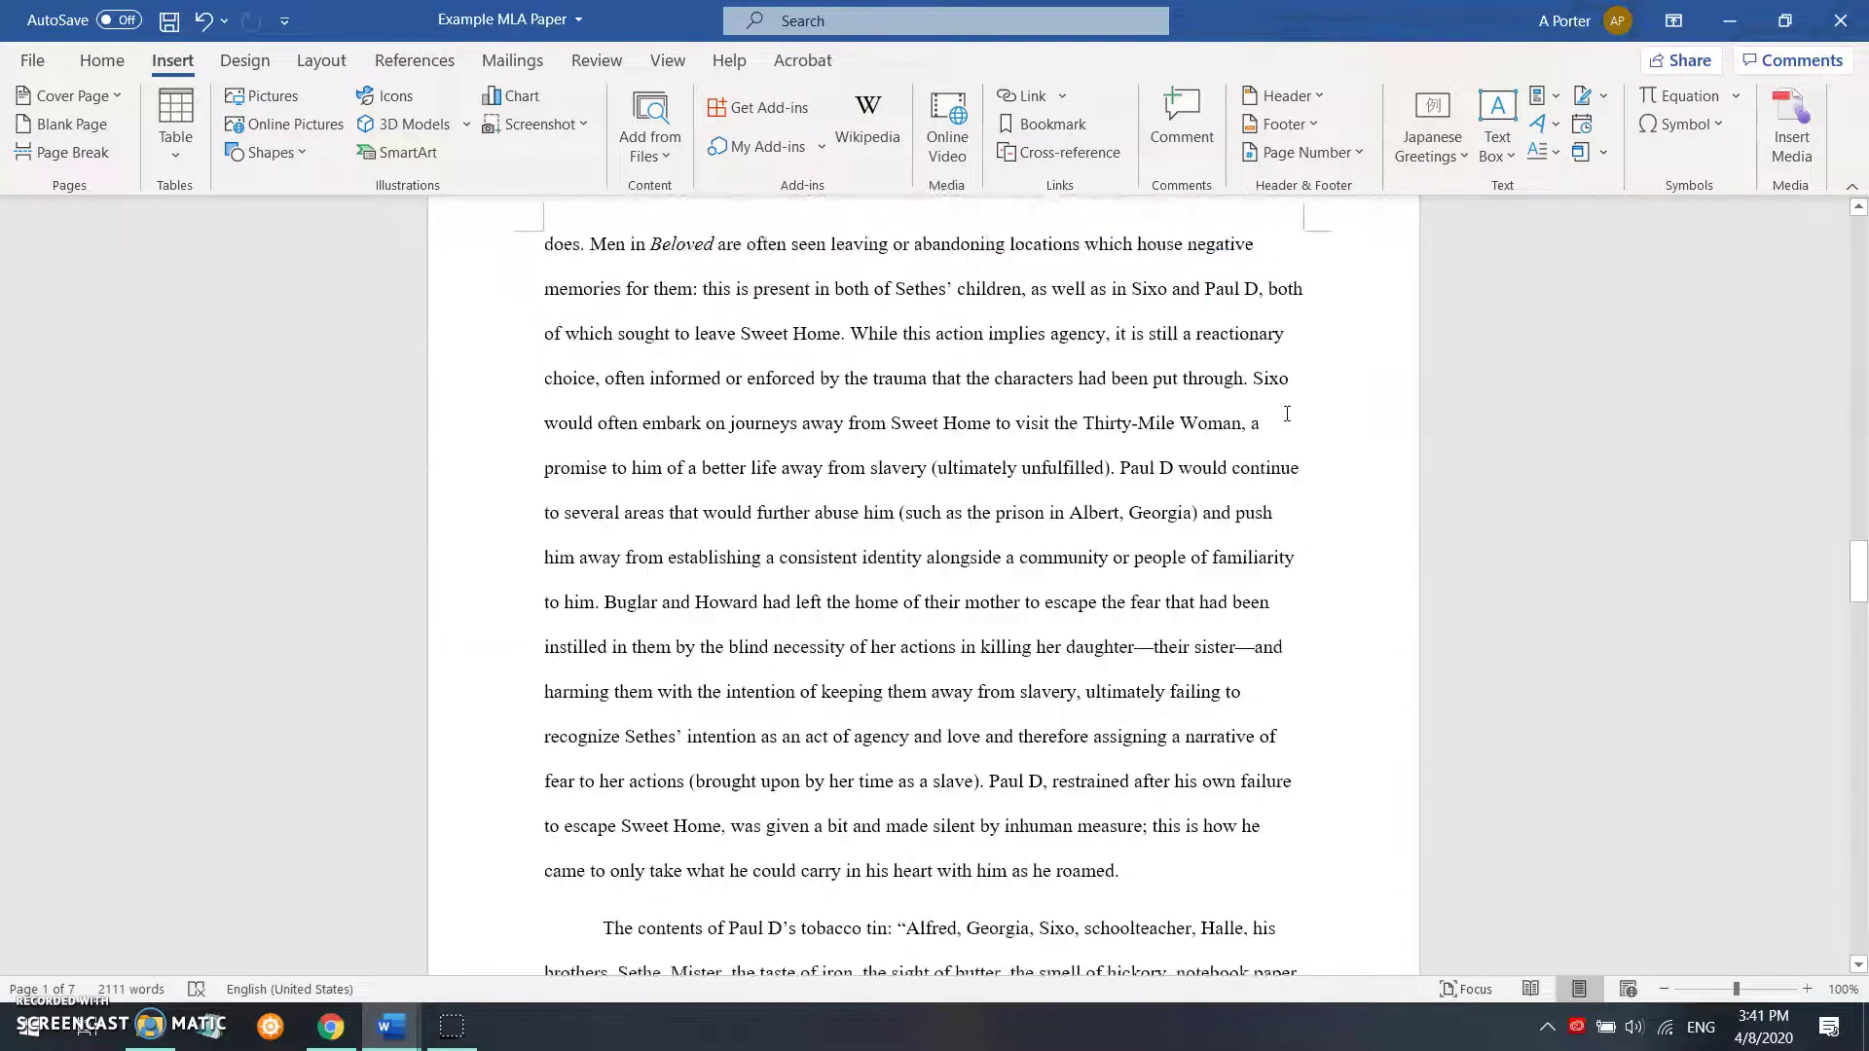
{"action": "scroll", "coordinate": [1287, 414], "scroll_direction": "up", "scroll_amount": 20}
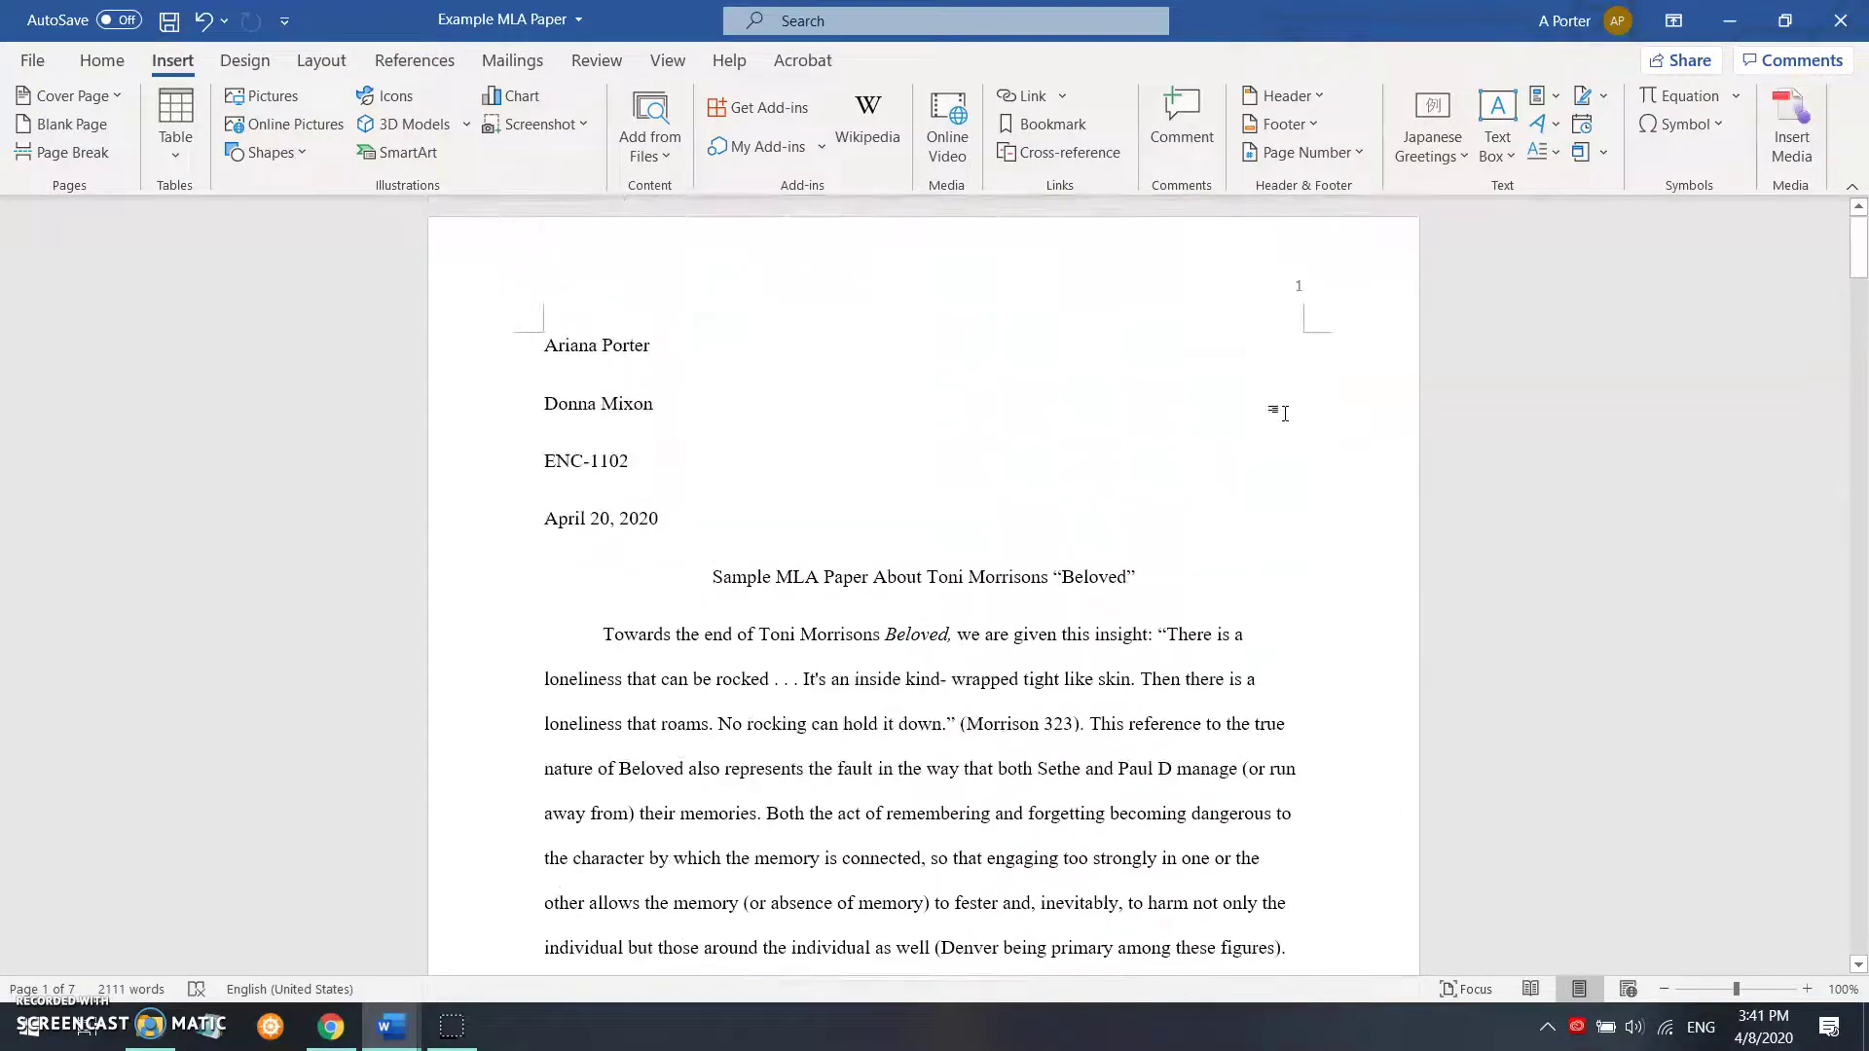
{"action": "left_click", "coordinate": [966, 511]}
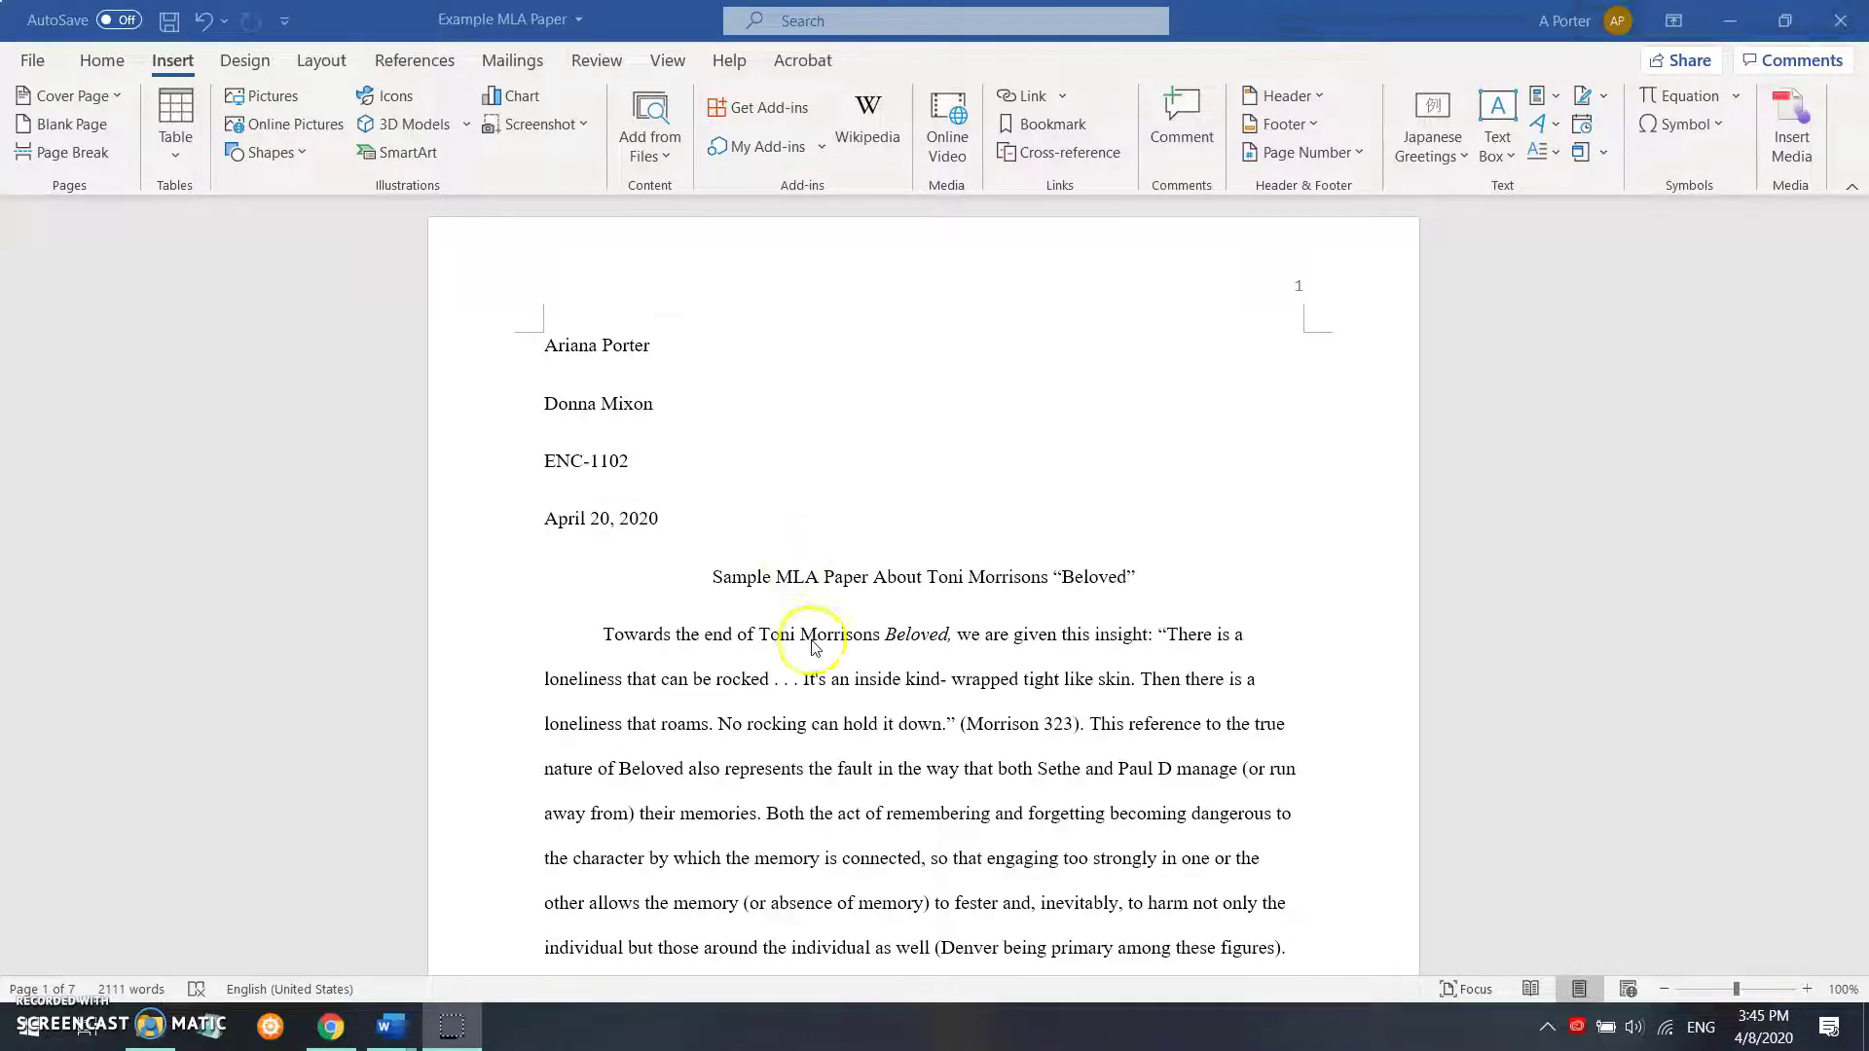
{"action": "scroll", "coordinate": [818, 633], "scroll_direction": "down", "scroll_amount": 3}
{"action": "scroll", "coordinate": [814, 648], "scroll_direction": "up", "scroll_amount": 3}
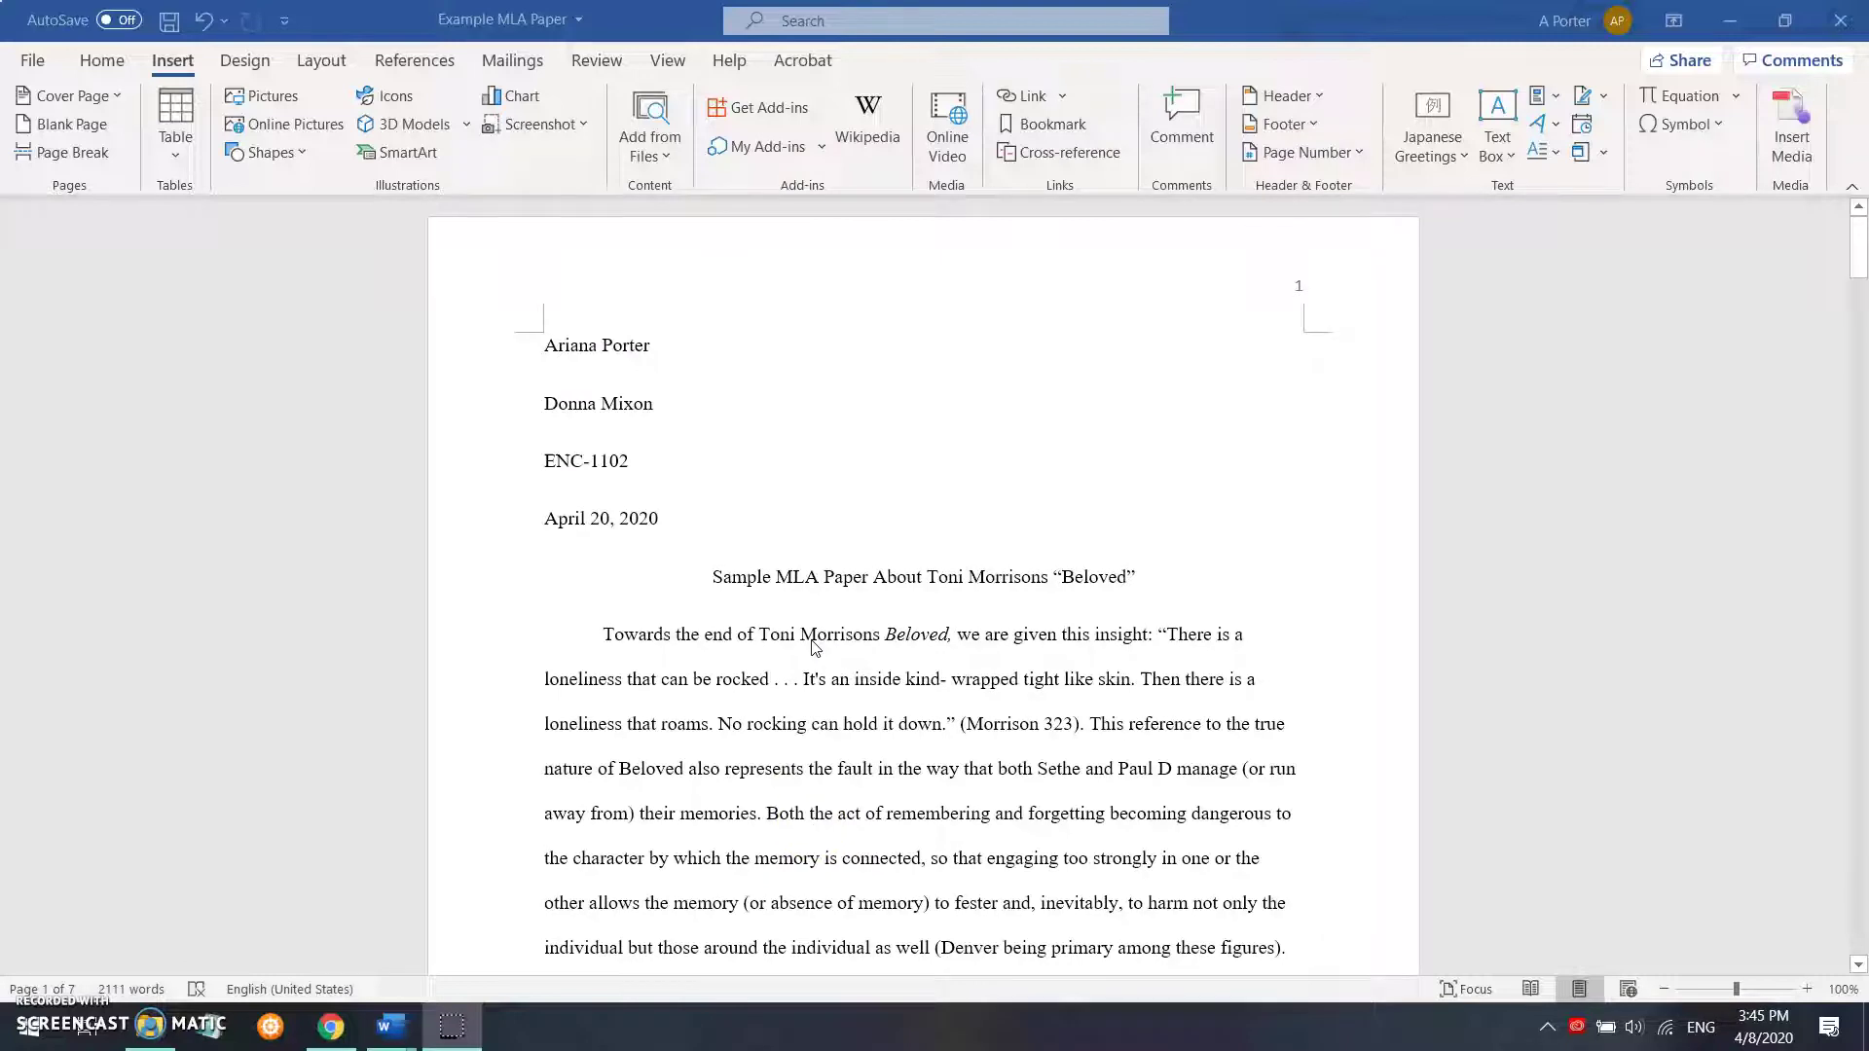
Leave one blank line under the title and insert a page break so the body starts on page 2
{"action": "left_click", "coordinate": [1130, 578]}
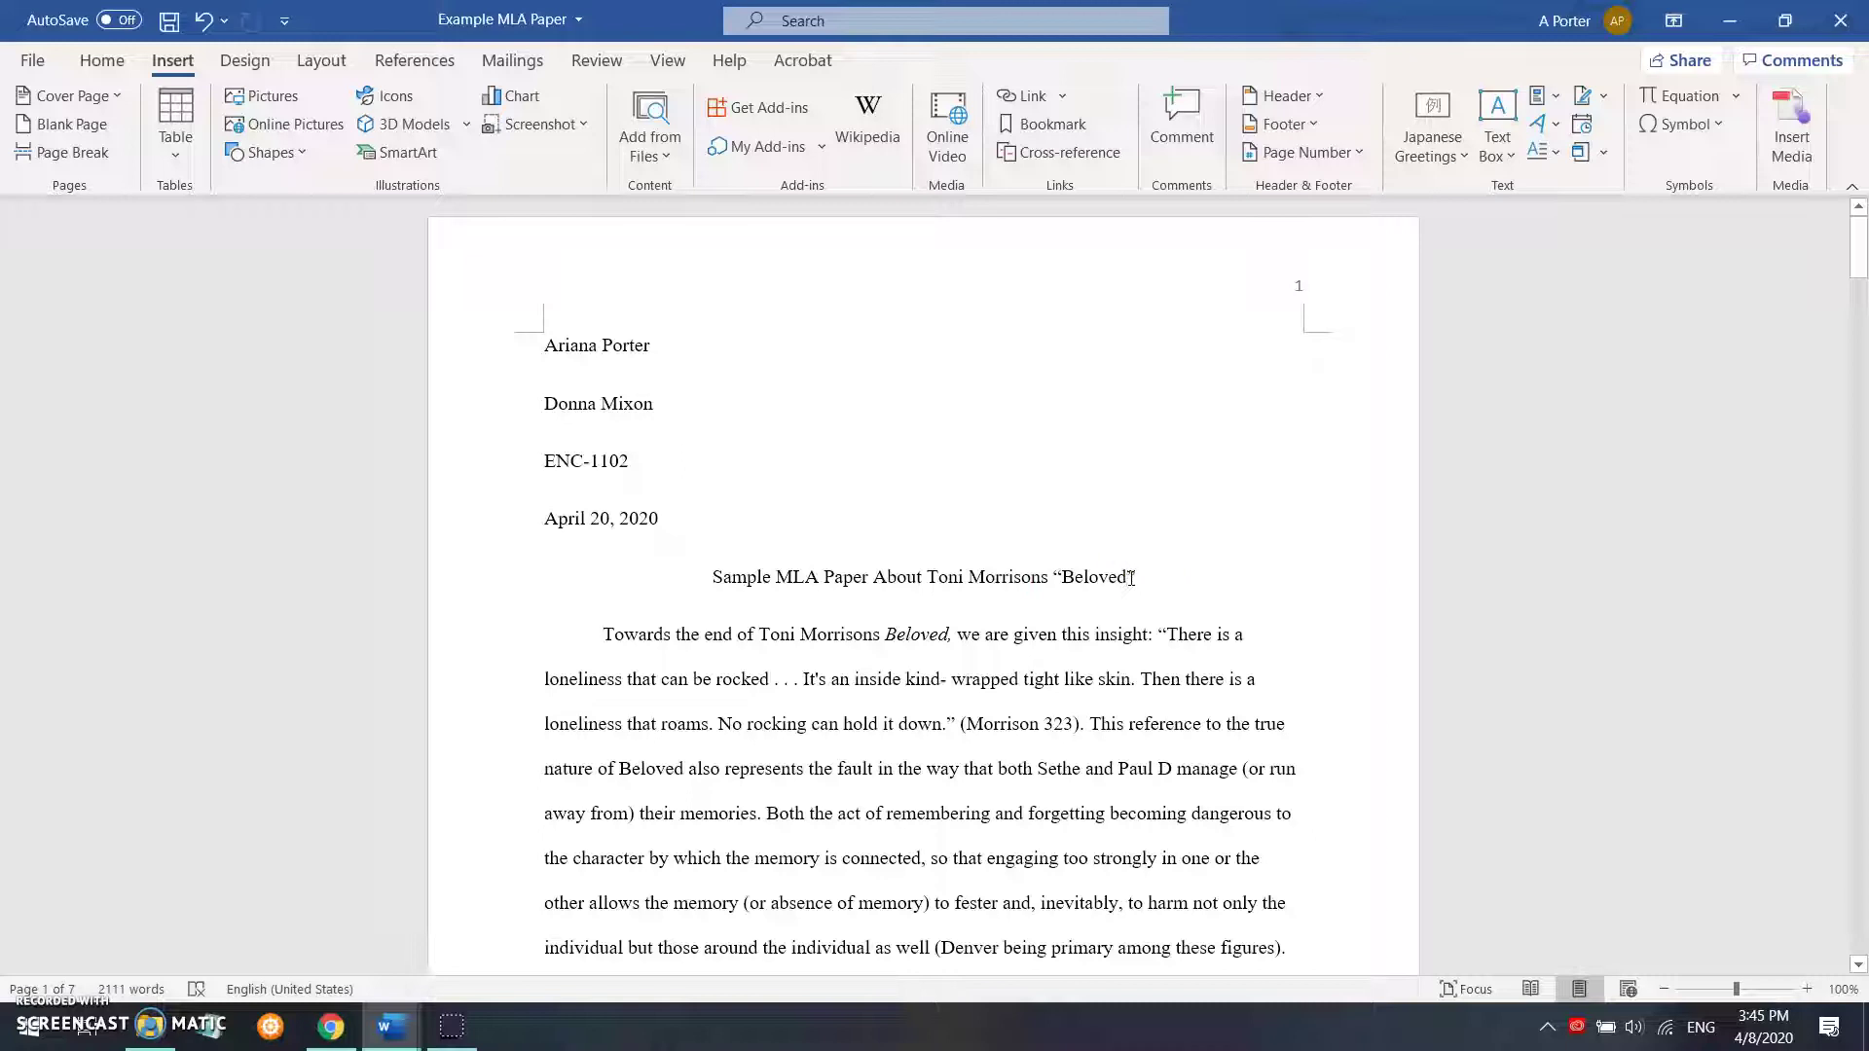
{"action": "scroll", "coordinate": [1102, 721], "scroll_direction": "down", "scroll_amount": 6}
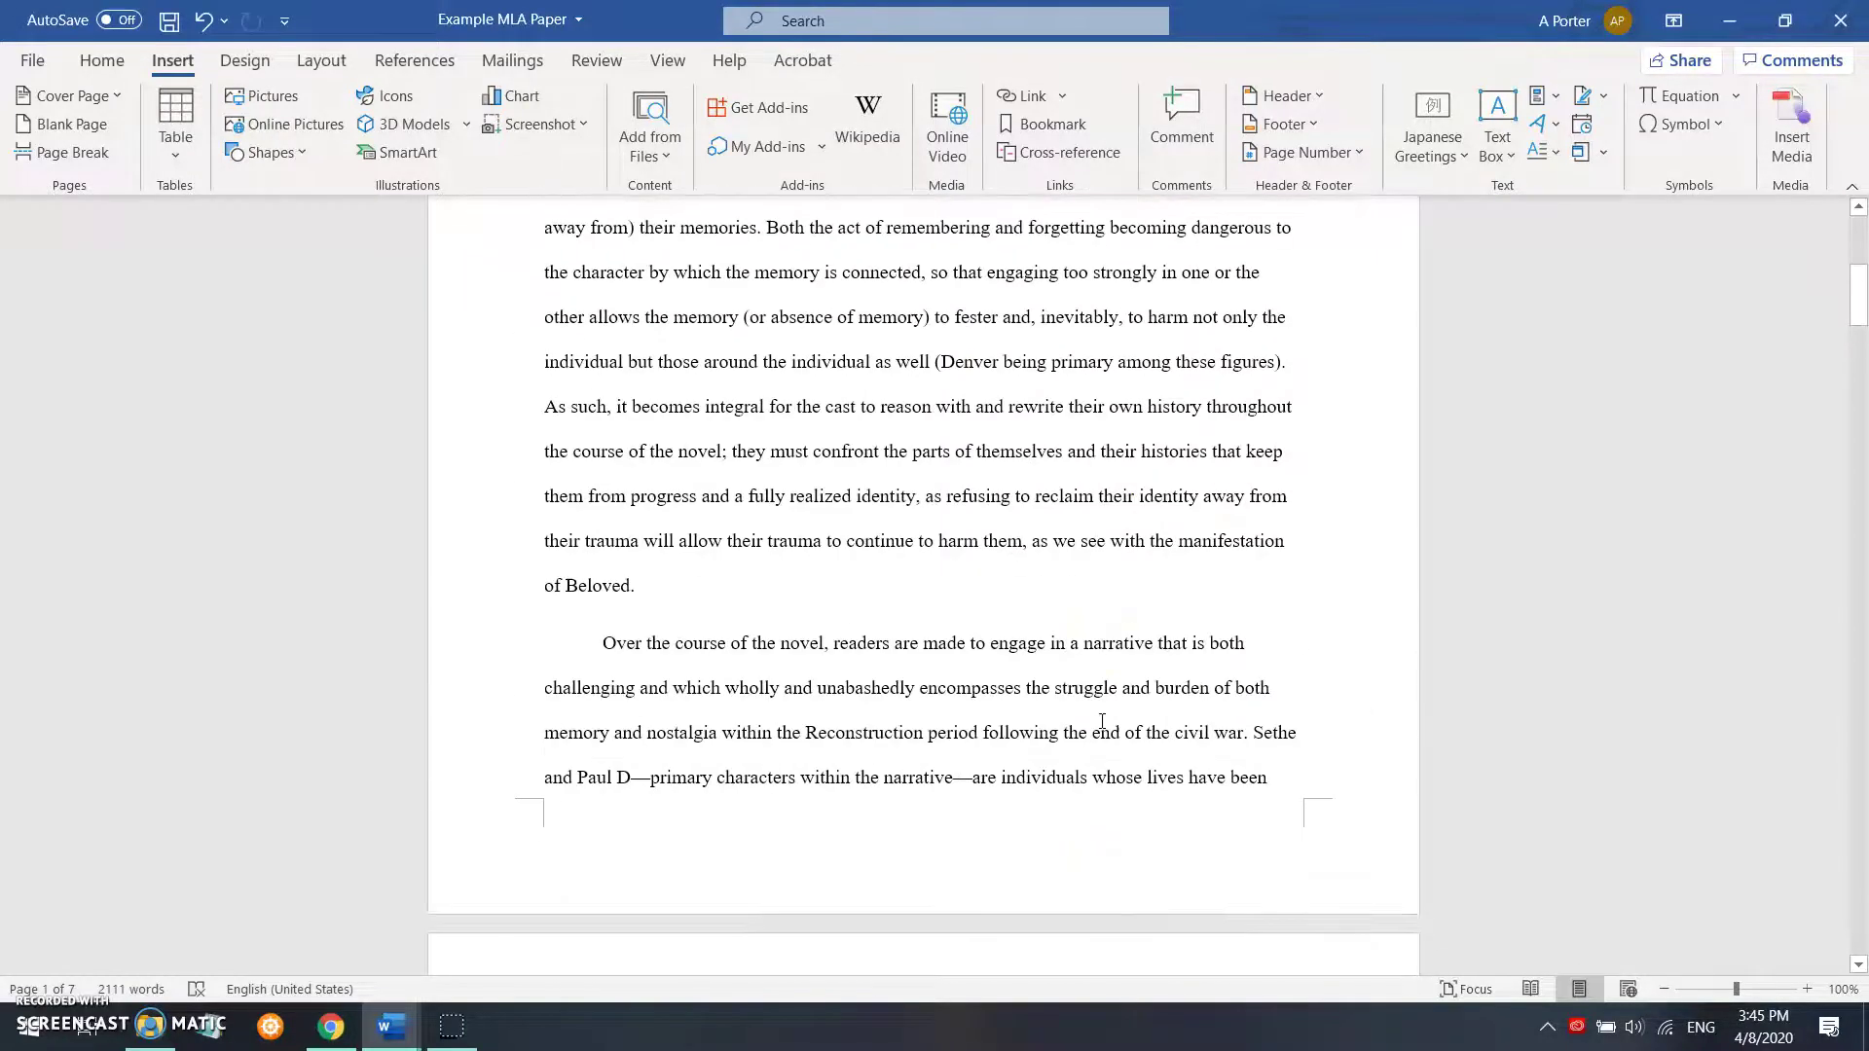
{"action": "scroll", "coordinate": [1102, 721], "scroll_direction": "up", "scroll_amount": 6}
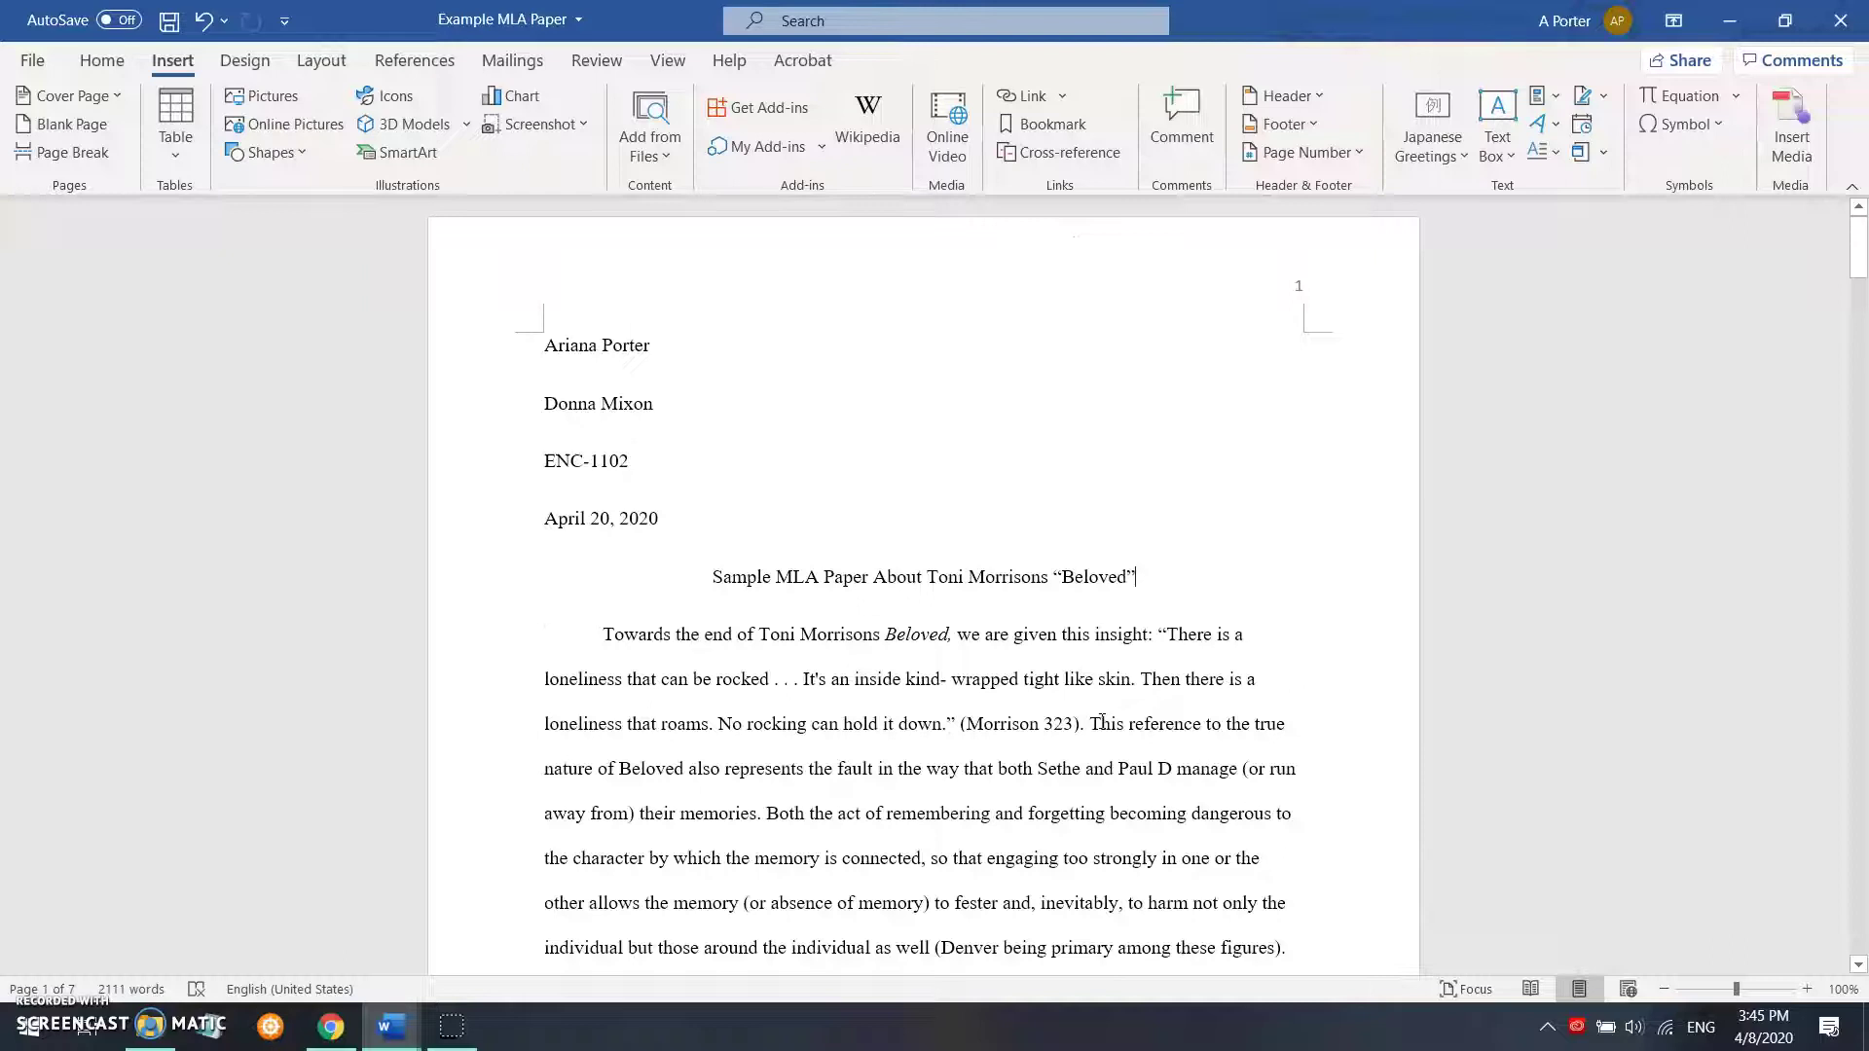
{"action": "key", "text": "Return"}
{"action": "key", "text": "Return"}
{"action": "key", "text": "Return"}
{"action": "key", "text": "Return"}
{"action": "key", "text": "Return"}
{"action": "key", "text": "BackSpace"}
{"action": "key", "text": "BackSpace"}
{"action": "key", "text": "BackSpace"}
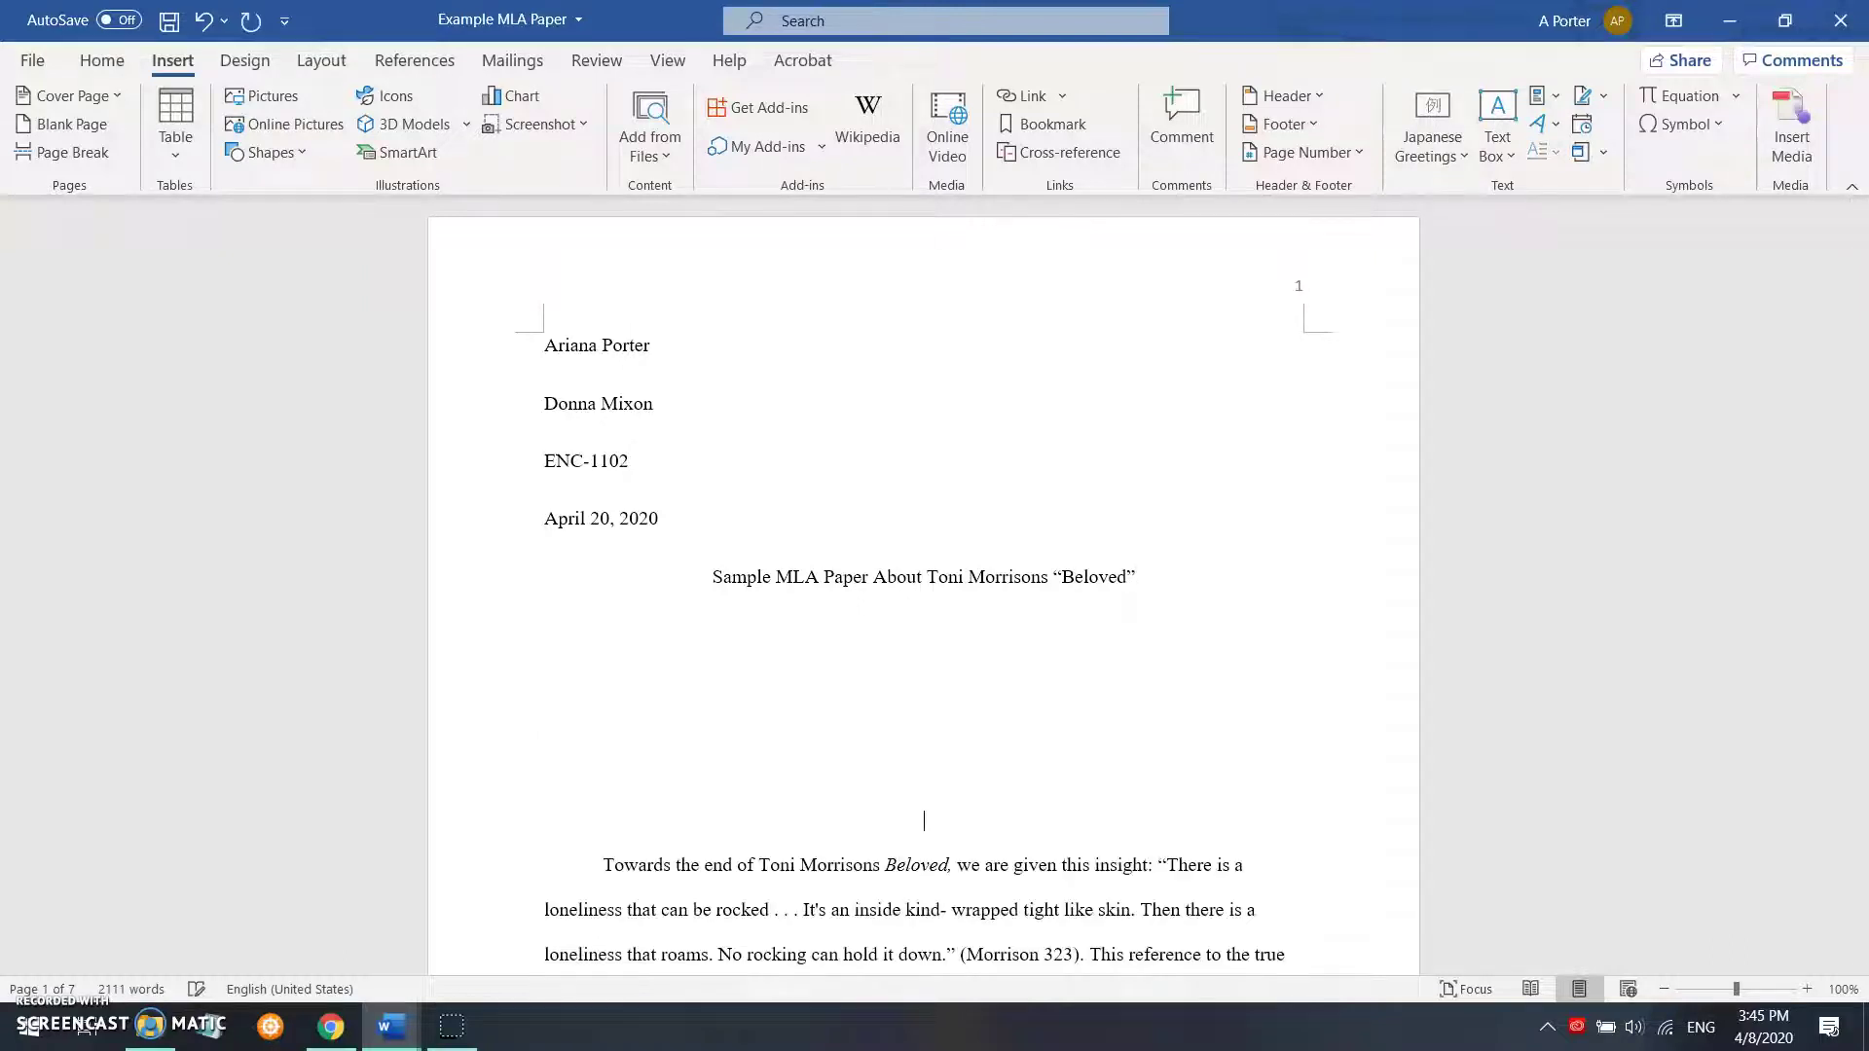
{"action": "key", "text": "BackSpace"}
{"action": "key", "text": "BackSpace"}
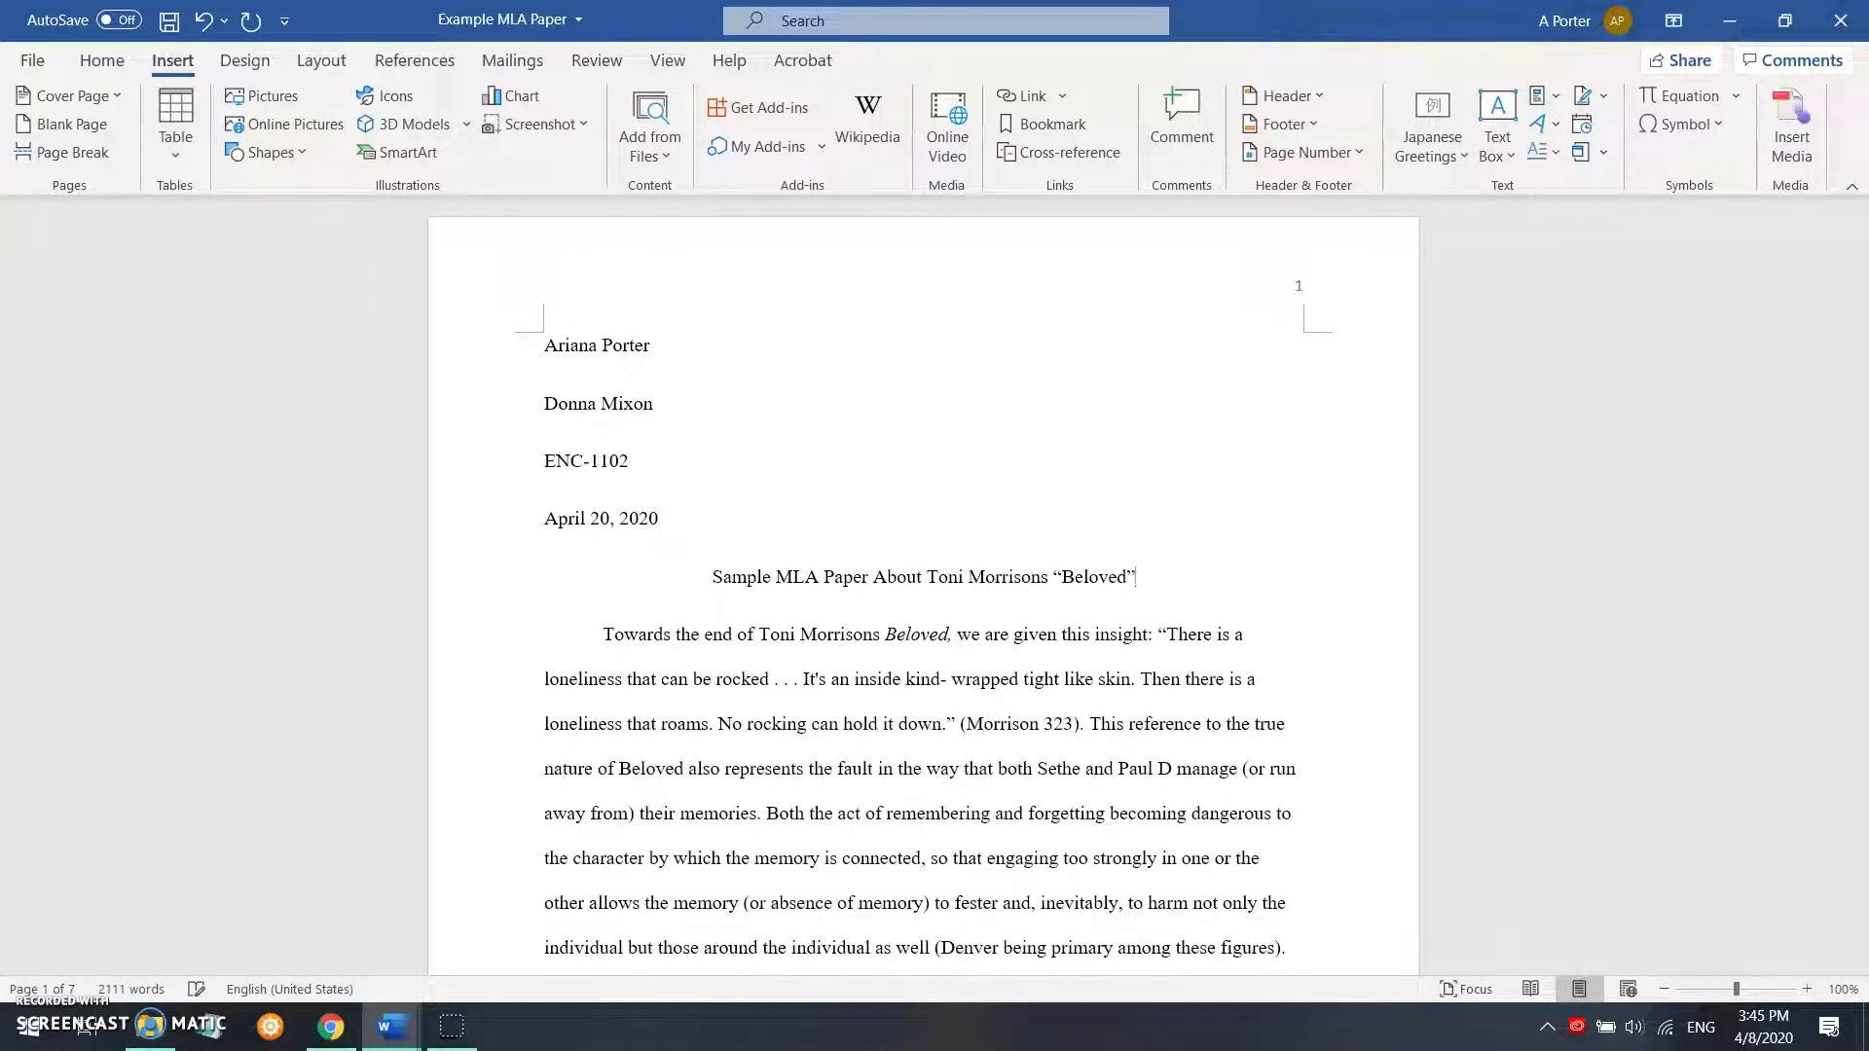
{"action": "key", "text": "Return"}
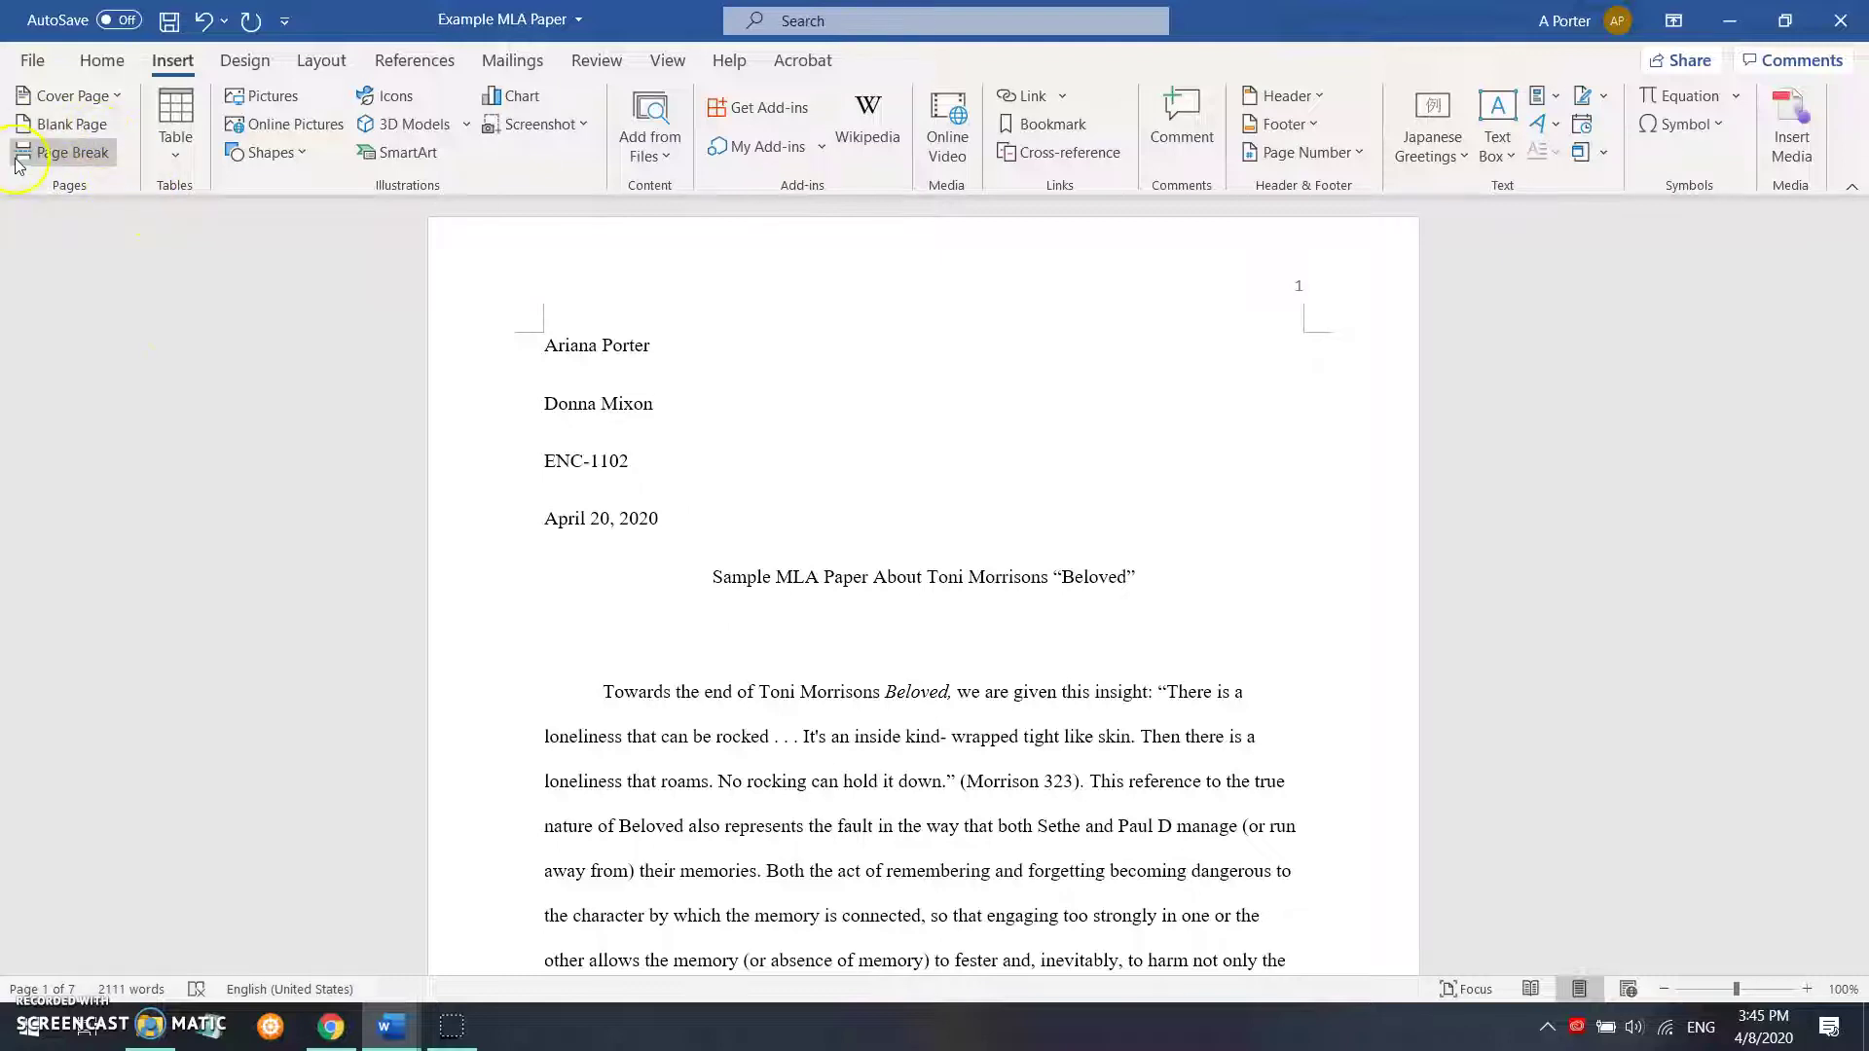
{"action": "left_click", "coordinate": [60, 153]}
{"action": "scroll", "coordinate": [633, 487], "scroll_direction": "down", "scroll_amount": 5}
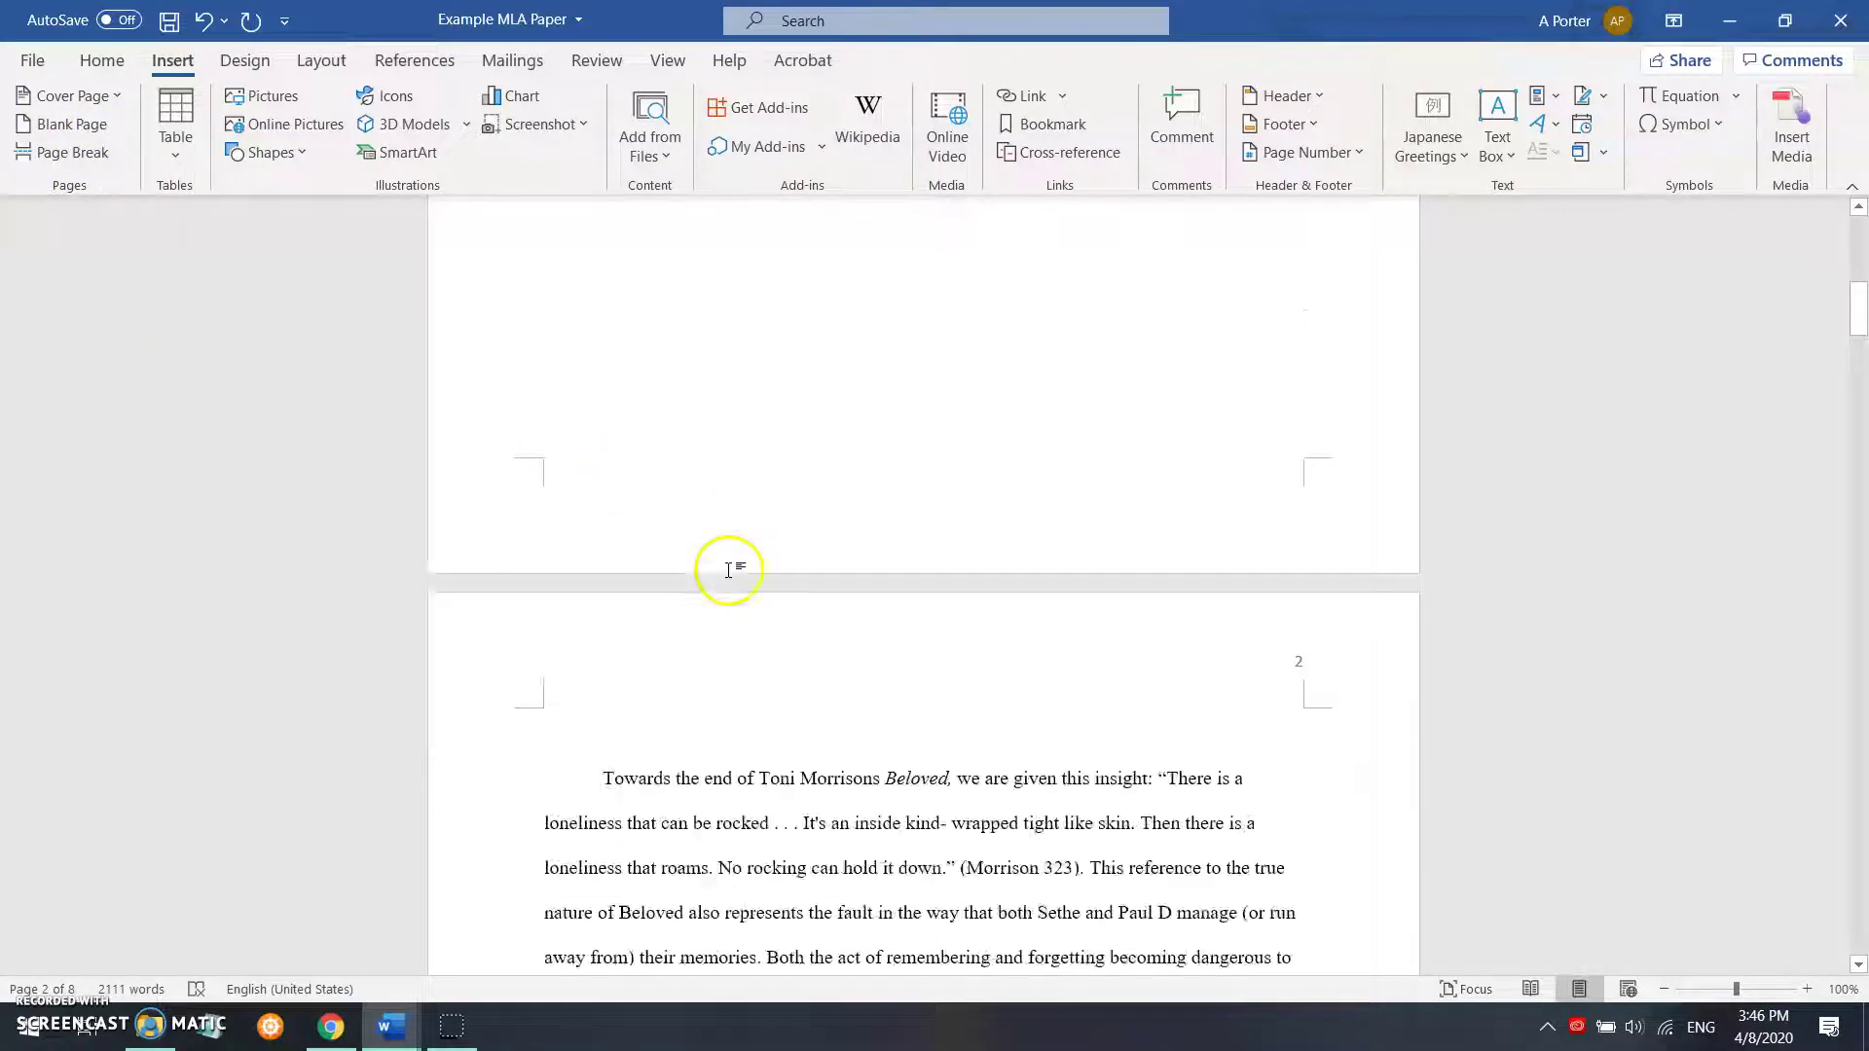
{"action": "scroll", "coordinate": [889, 501], "scroll_direction": "up", "scroll_amount": 5}
{"action": "scroll", "coordinate": [890, 503], "scroll_direction": "up", "scroll_amount": 5}
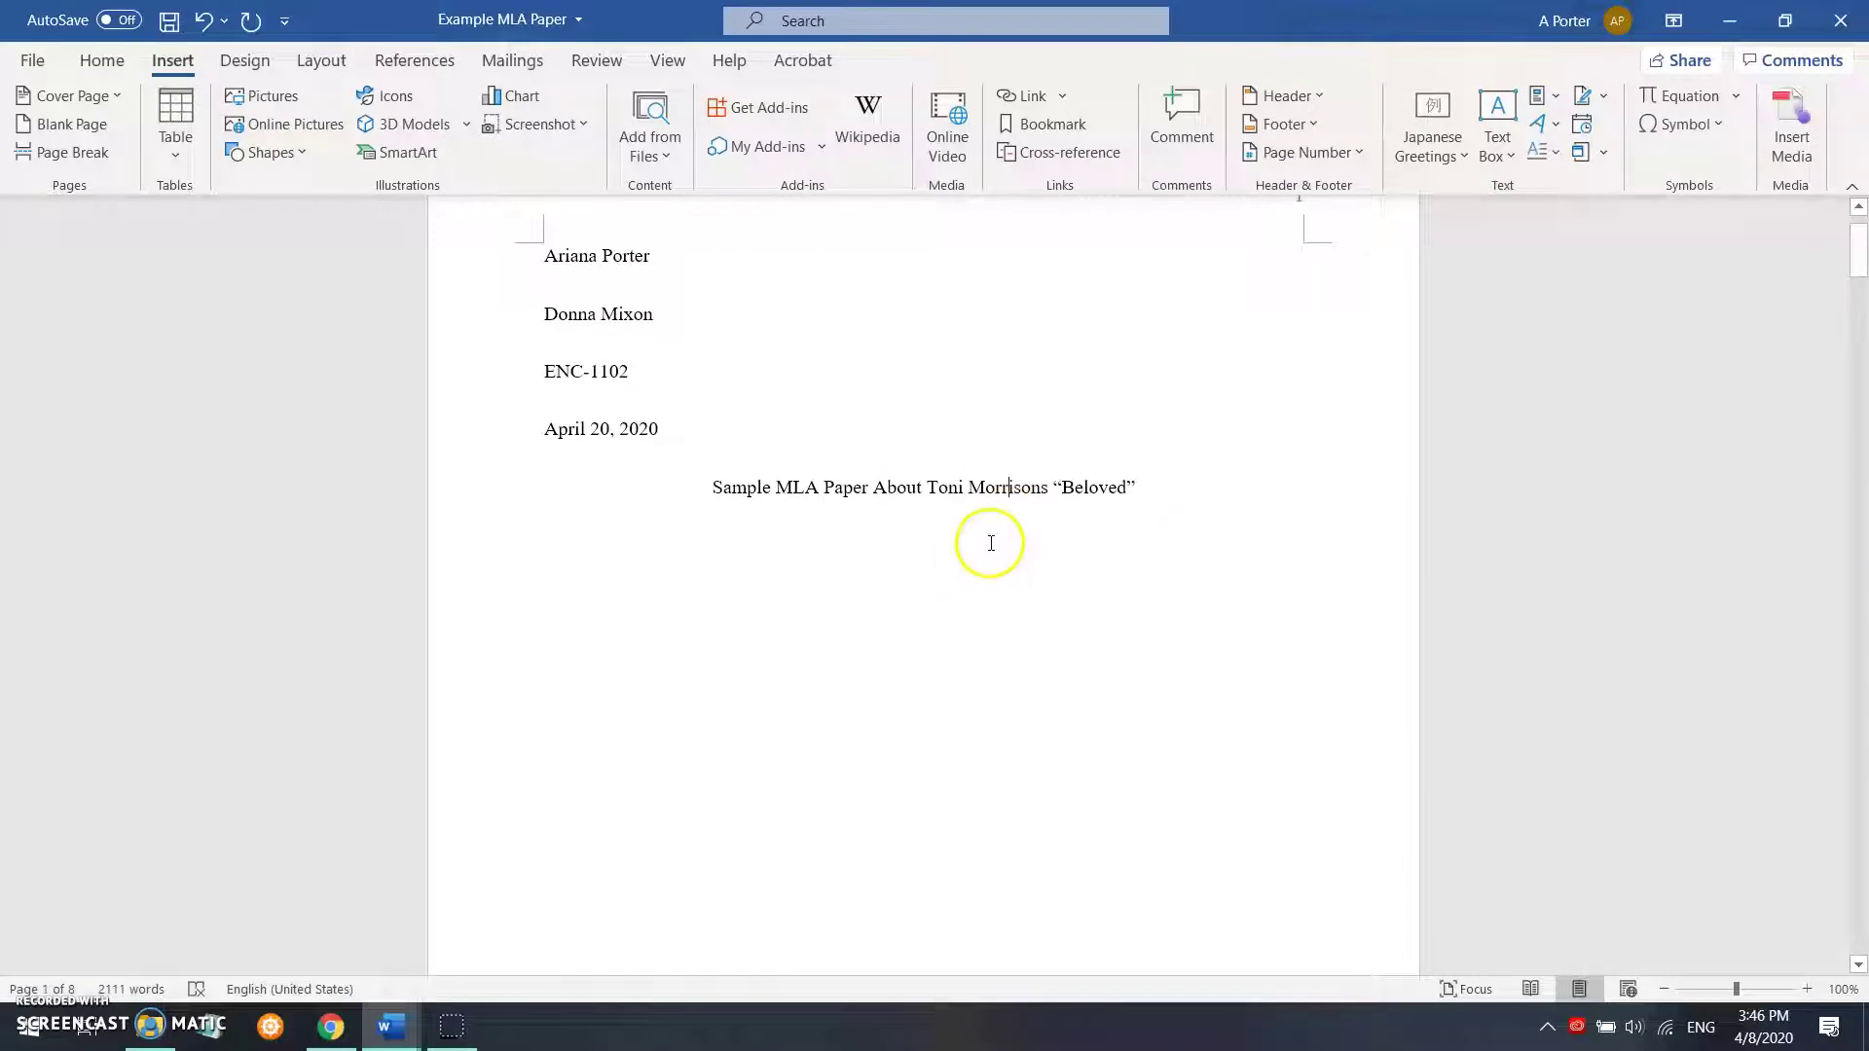
{"action": "scroll", "coordinate": [897, 709], "scroll_direction": "down", "scroll_amount": 6}
{"action": "scroll", "coordinate": [899, 711], "scroll_direction": "down", "scroll_amount": 3}
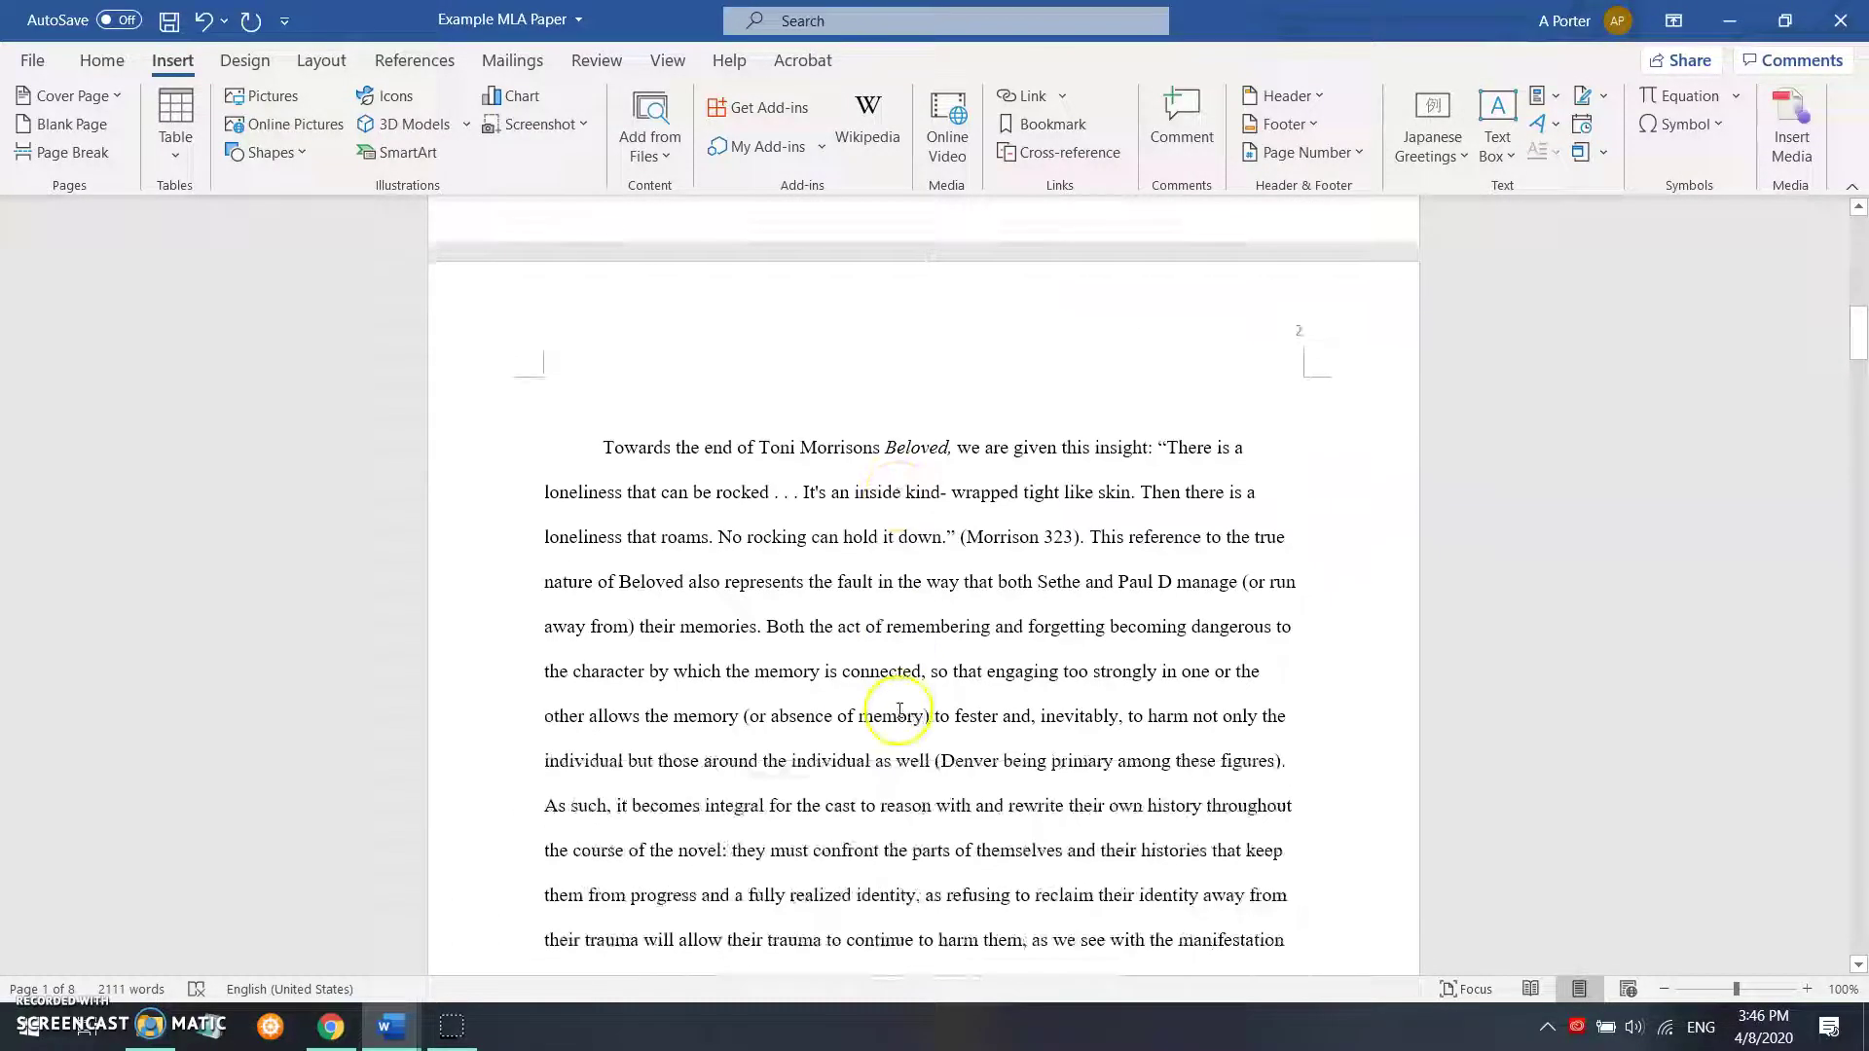
{"action": "scroll", "coordinate": [898, 711], "scroll_direction": "up", "scroll_amount": 9}
{"action": "key", "text": "ctrl+z"}
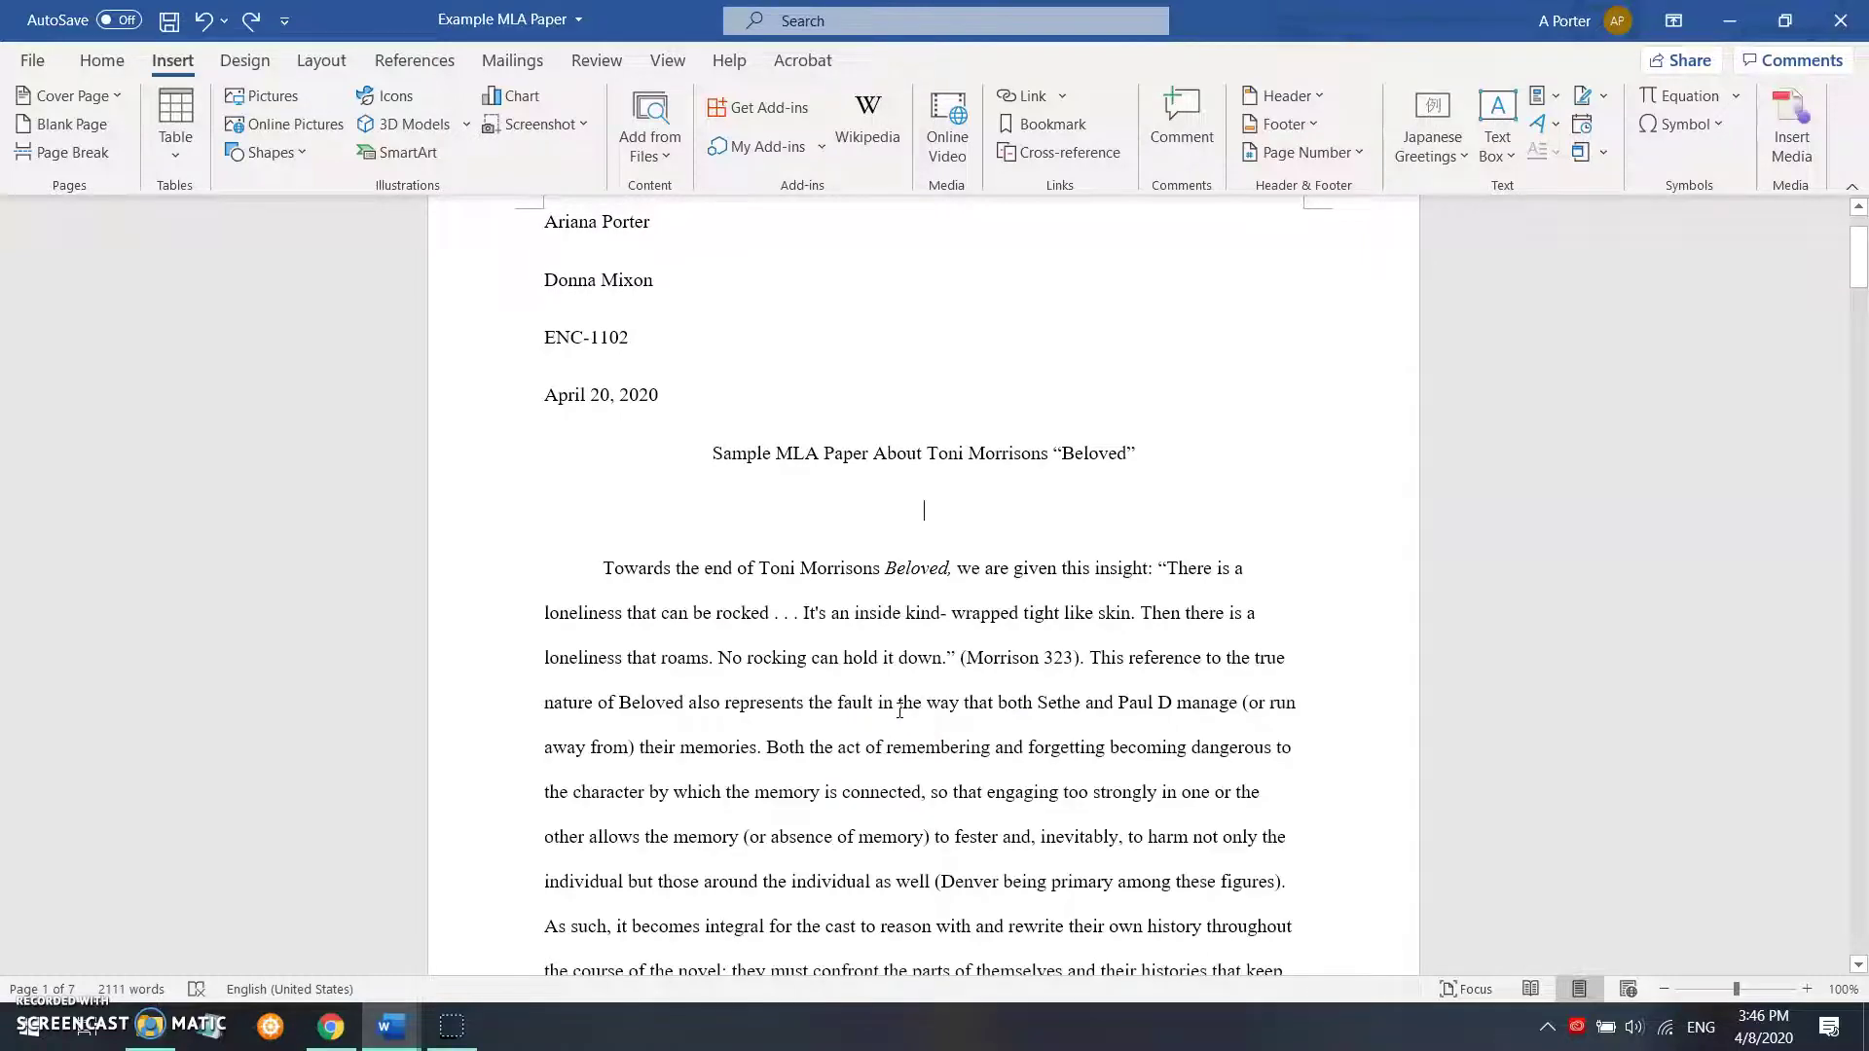
{"action": "key", "text": "Return"}
{"action": "key", "text": "Return"}
{"action": "key", "text": "Return"}
{"action": "key", "text": "Return"}
{"action": "key", "text": "Return"}
{"action": "key", "text": "Return"}
{"action": "key", "text": "Return"}
{"action": "key", "text": "Return"}
{"action": "key", "text": "Return"}
{"action": "key", "text": "Return"}
{"action": "key", "text": "Return"}
{"action": "key", "text": "Return"}
{"action": "key", "text": "Return"}
{"action": "key", "text": "Return"}
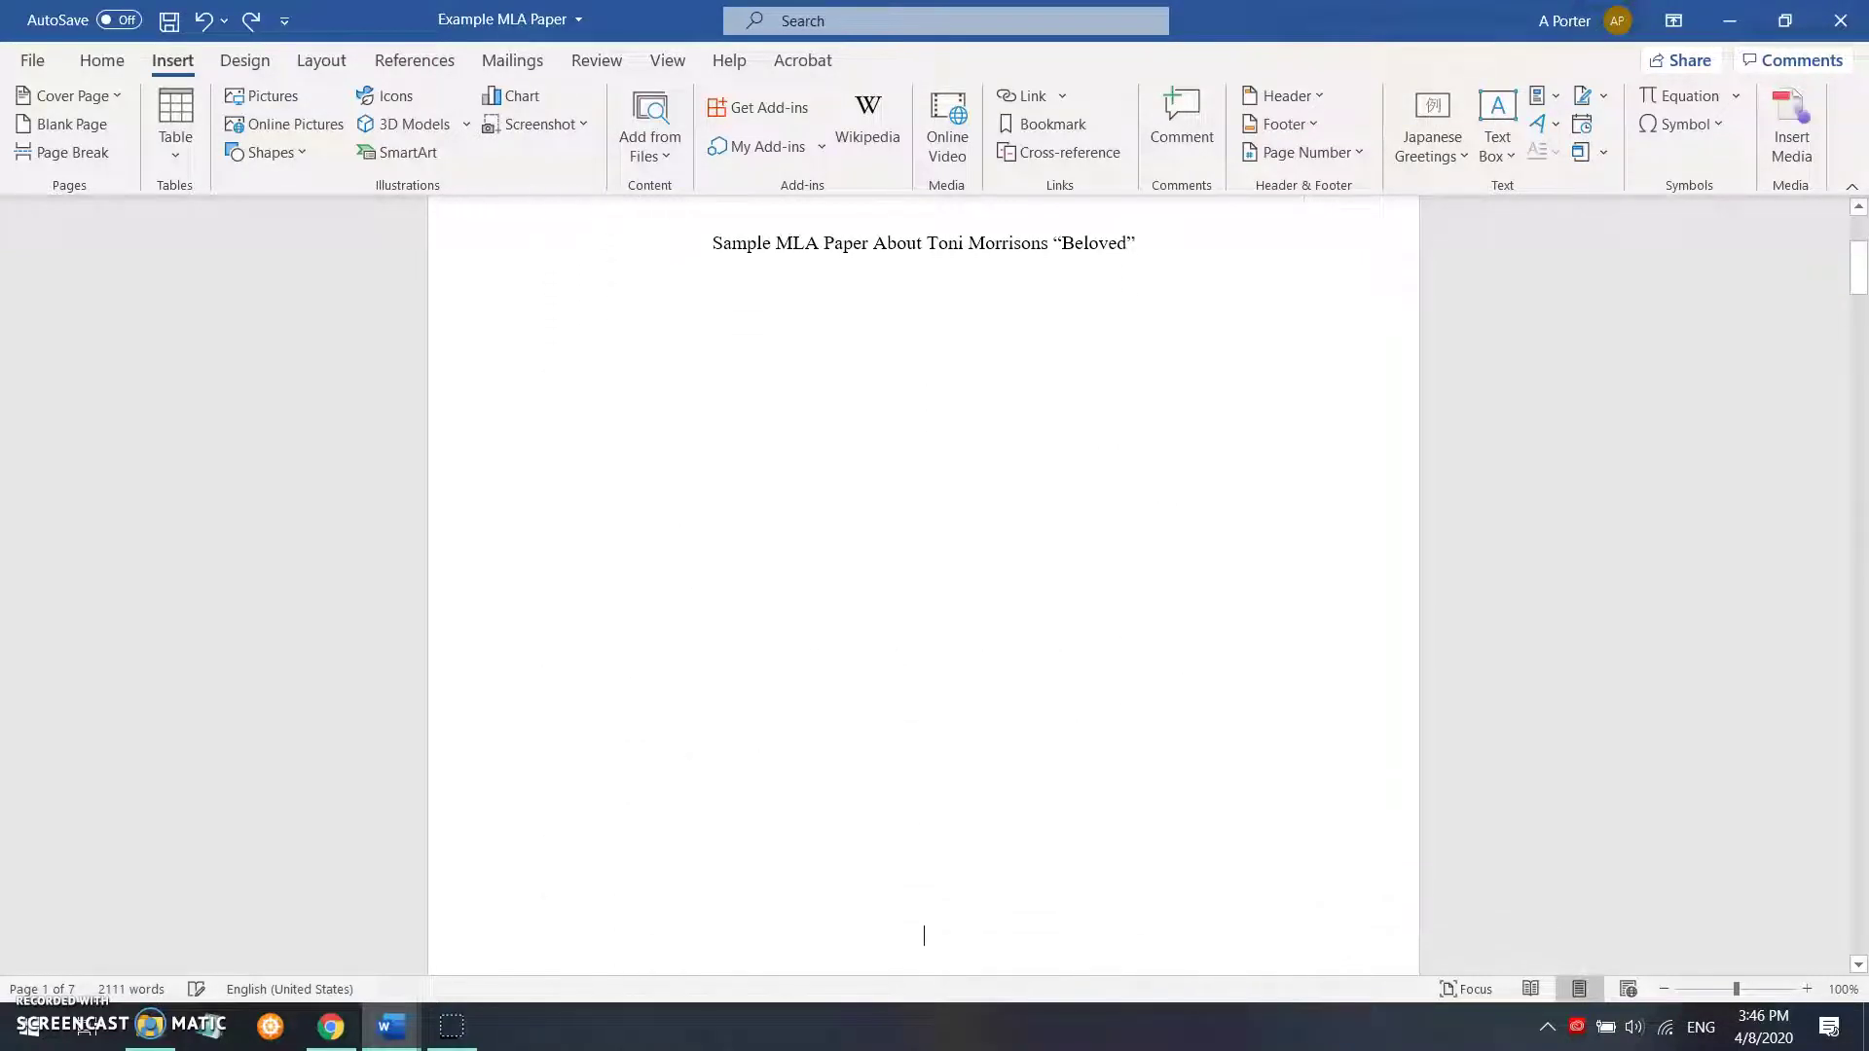
{"action": "key", "text": "Return"}
{"action": "key", "text": "Return"}
{"action": "key", "text": "Return"}
{"action": "key", "text": "Return"}
{"action": "scroll", "coordinate": [924, 584], "scroll_direction": "up", "scroll_amount": 10}
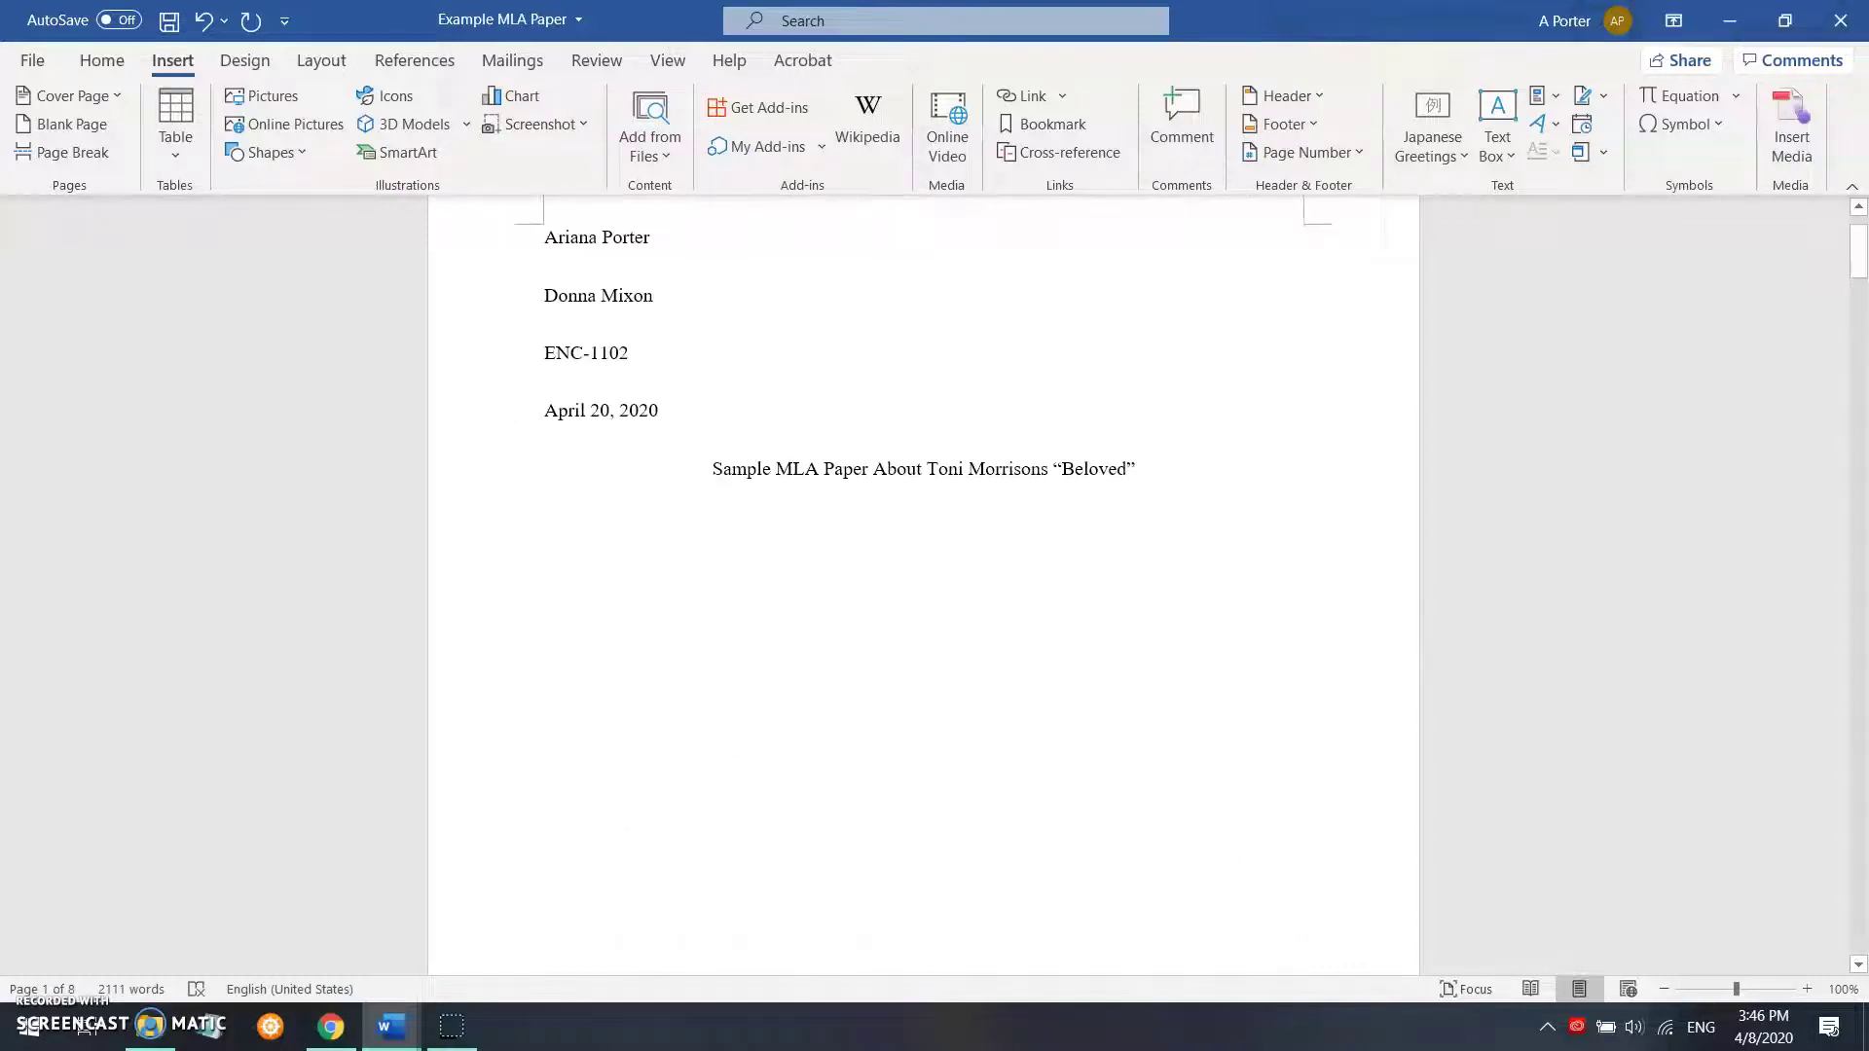
{"action": "left_click", "coordinate": [919, 586]}
{"action": "type", "text": "rthrej"}
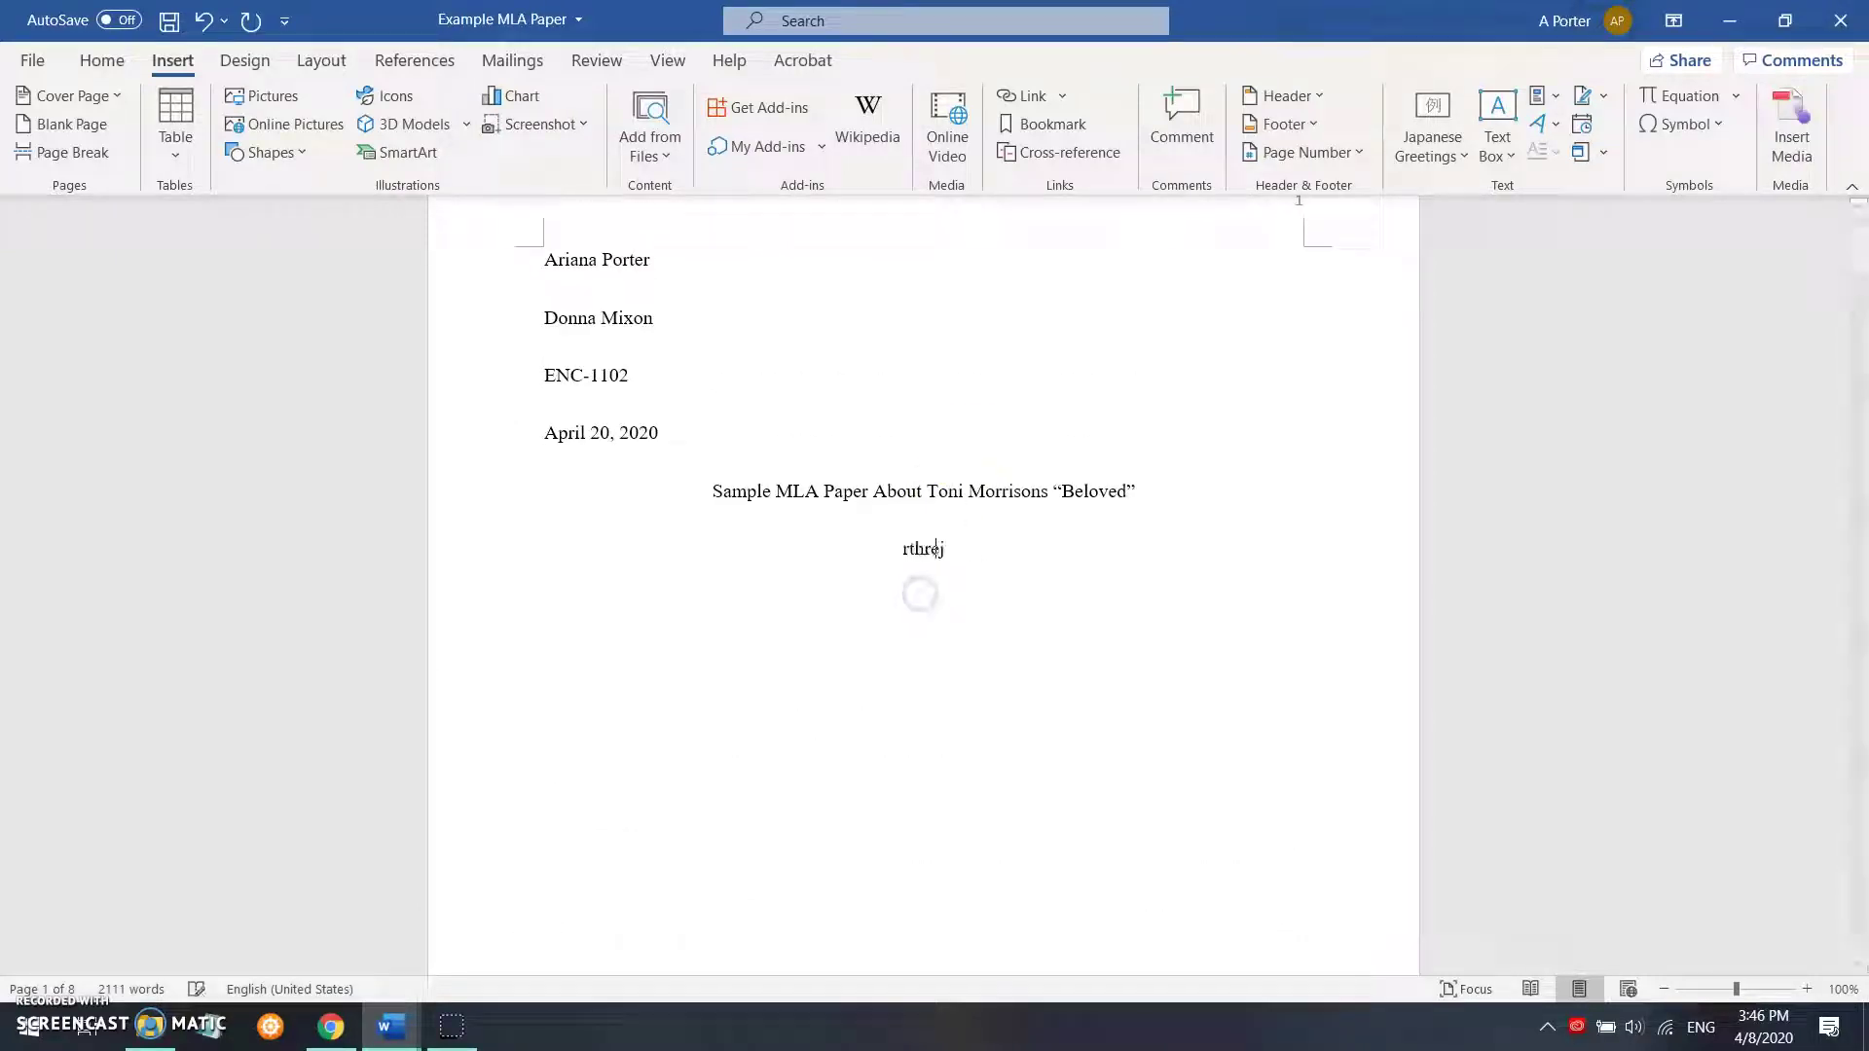
{"action": "type", "text": "htre"}
{"action": "key", "text": "Return"}
{"action": "type", "text": "thrjehwtl"}
{"action": "key", "text": "Return"}
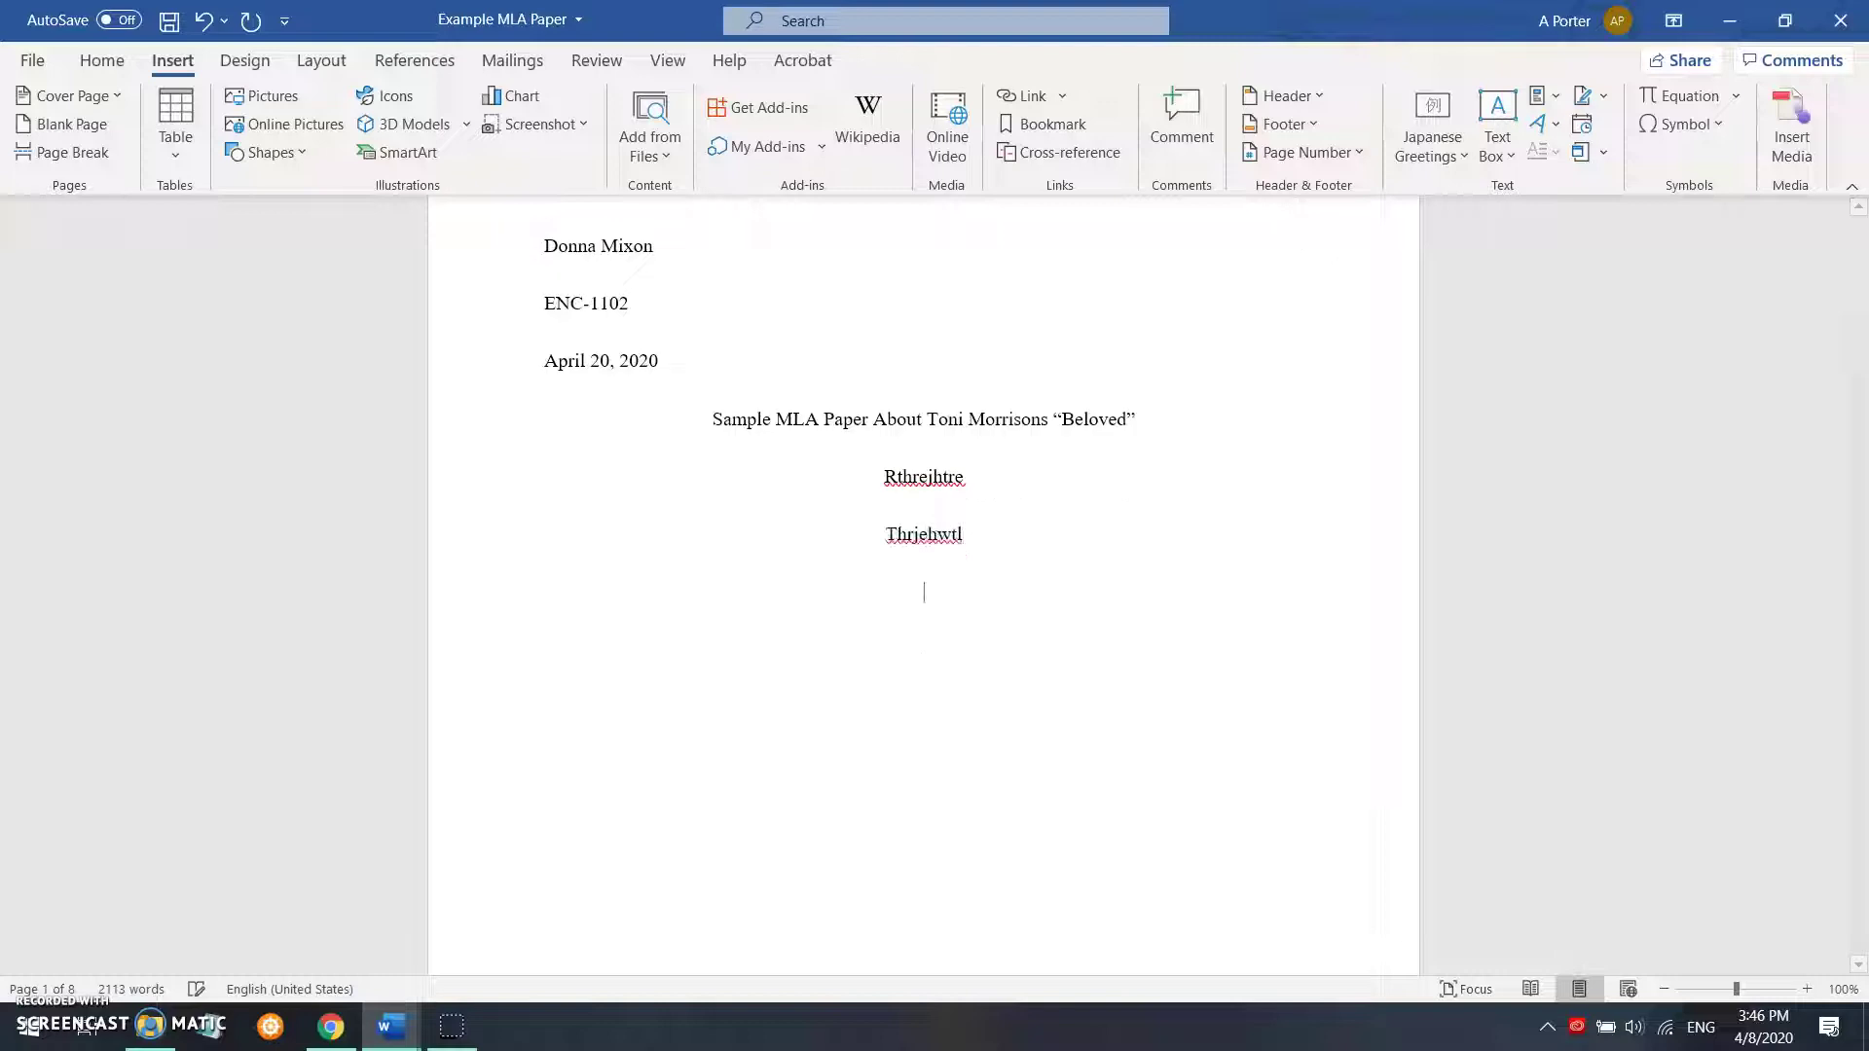
{"action": "scroll", "coordinate": [958, 394], "scroll_direction": "down", "scroll_amount": 12}
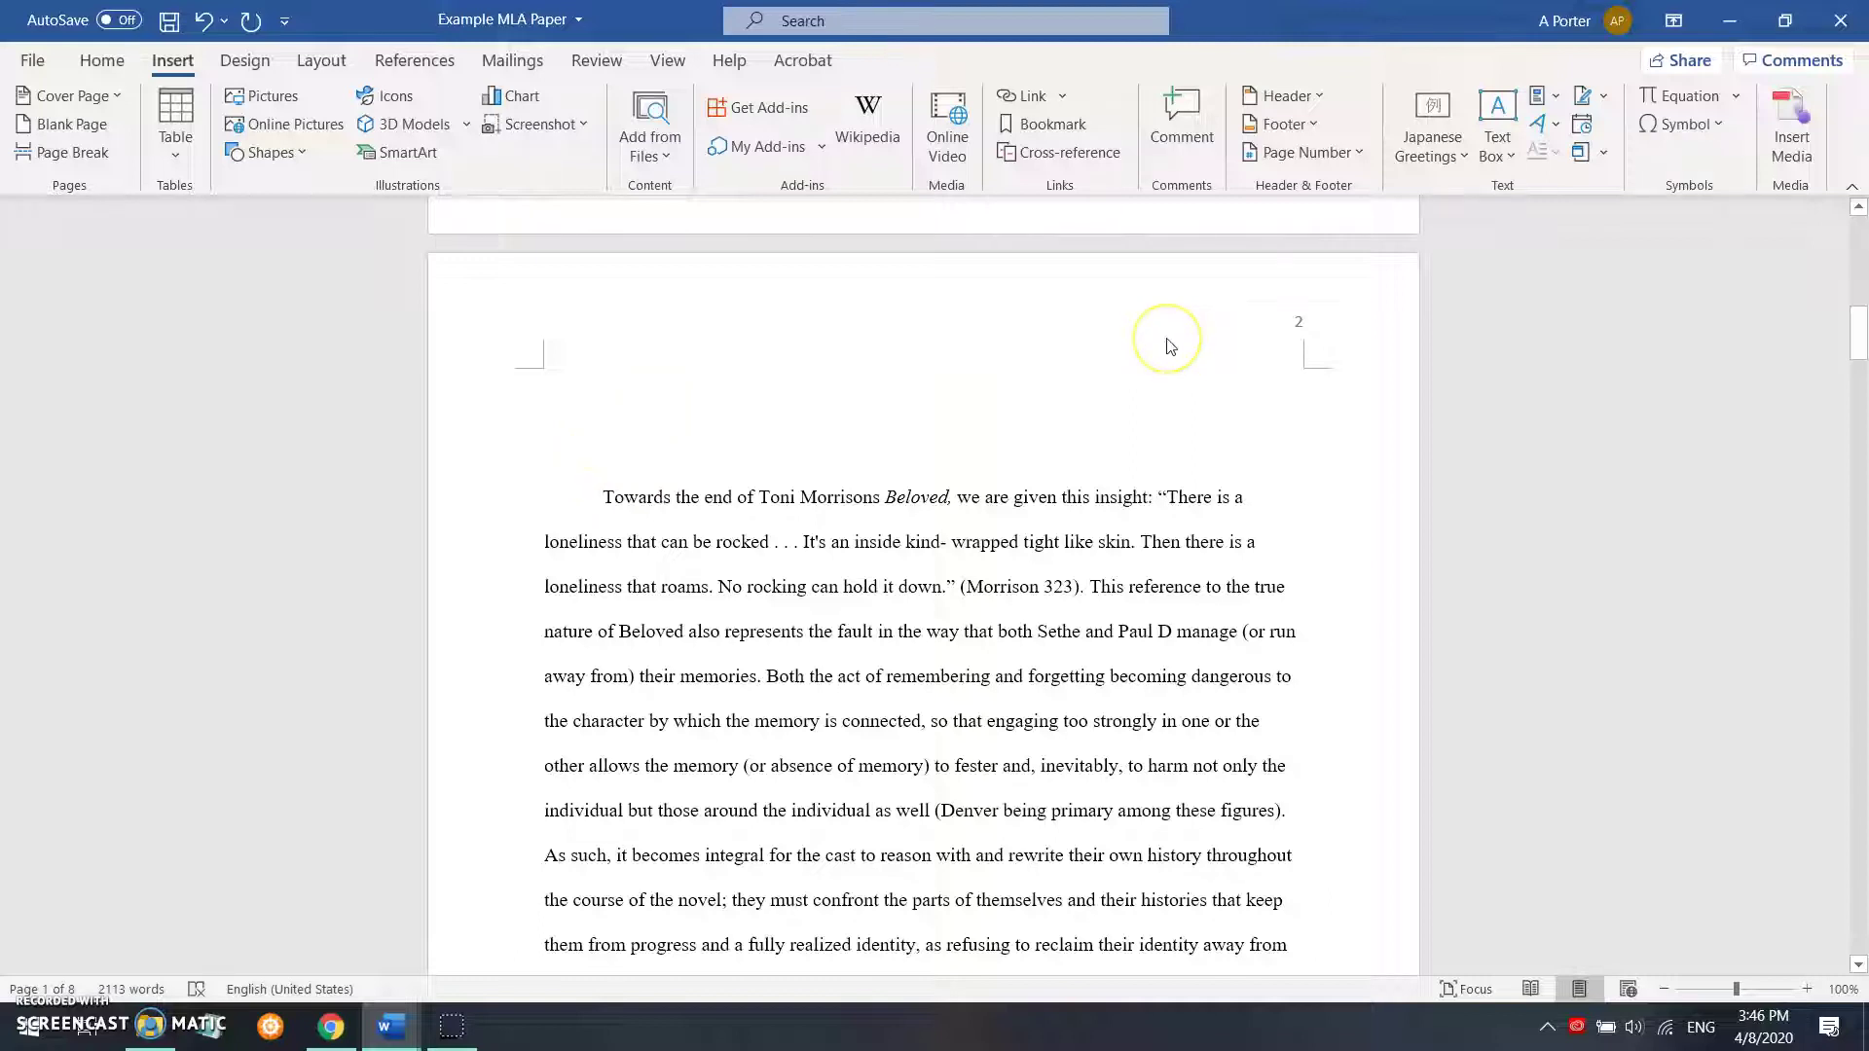
{"action": "scroll", "coordinate": [750, 580], "scroll_direction": "up", "scroll_amount": 10}
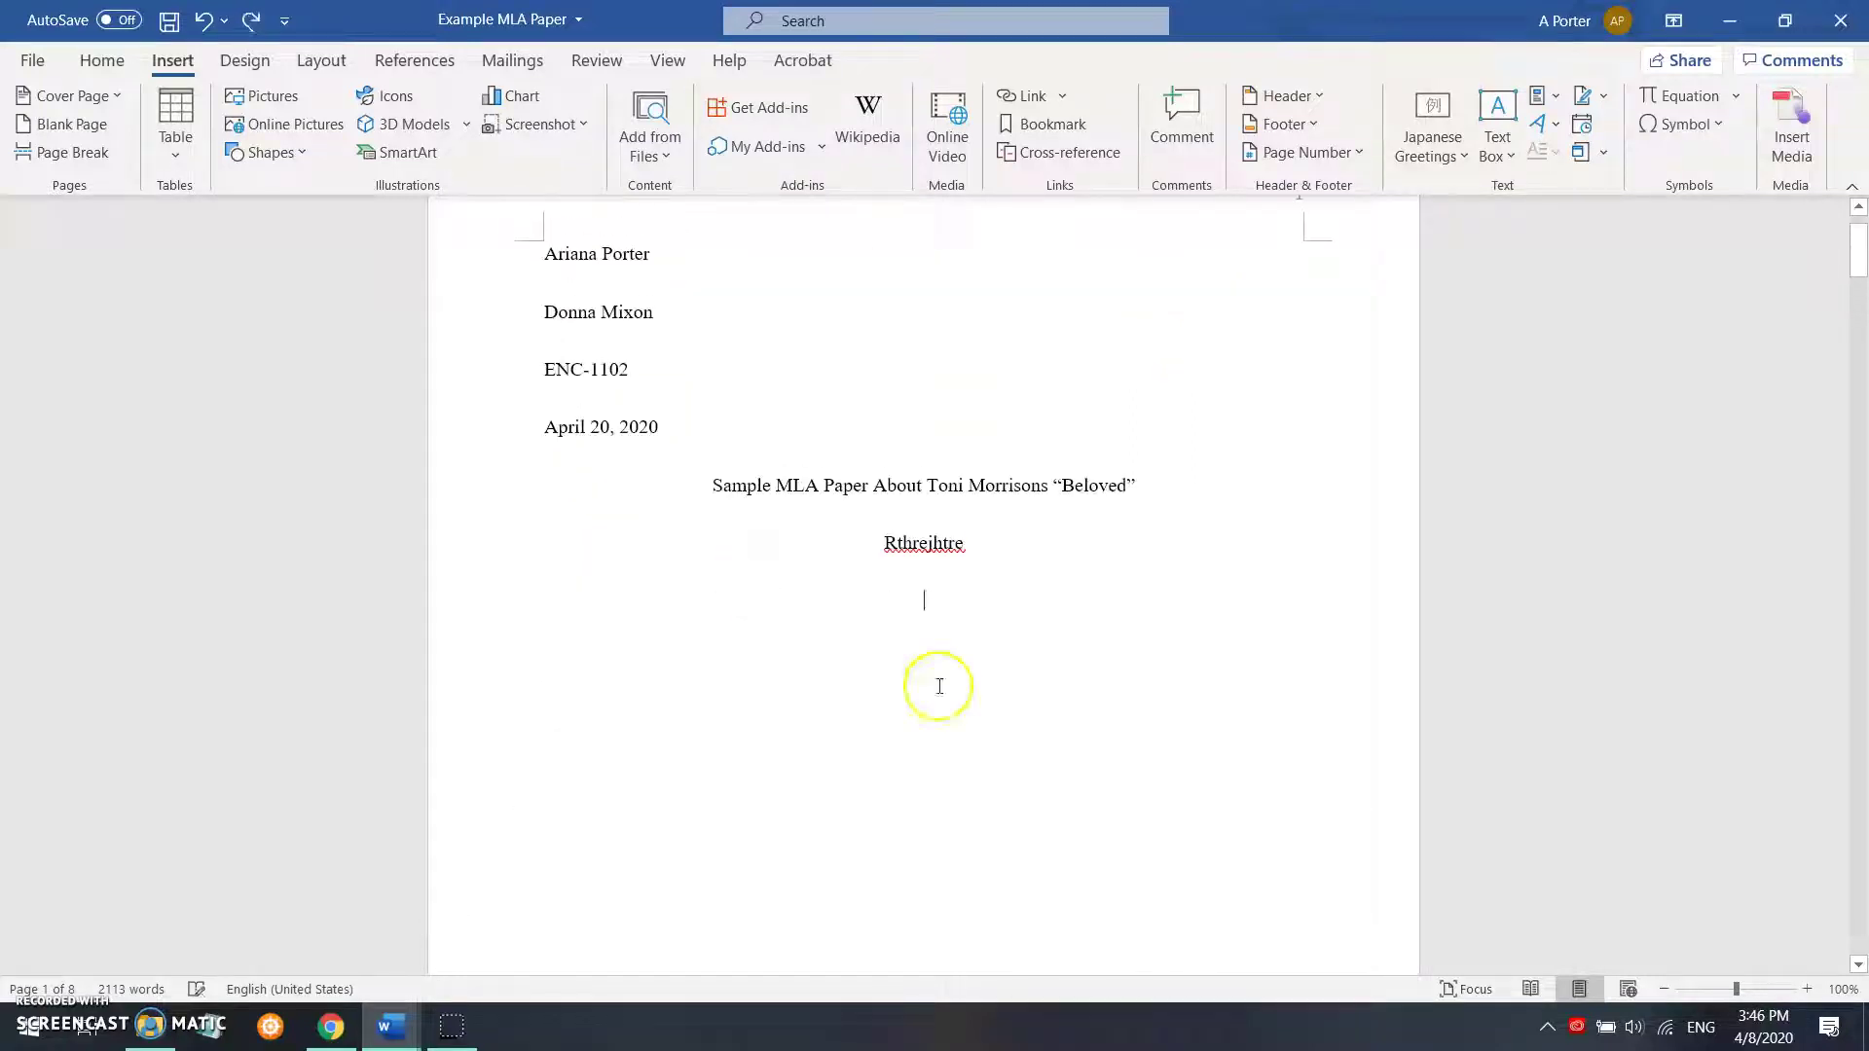
{"action": "key", "text": "ctrl+z"}
{"action": "scroll", "coordinate": [940, 686], "scroll_direction": "down", "scroll_amount": 2}
{"action": "key", "text": "ctrl+z"}
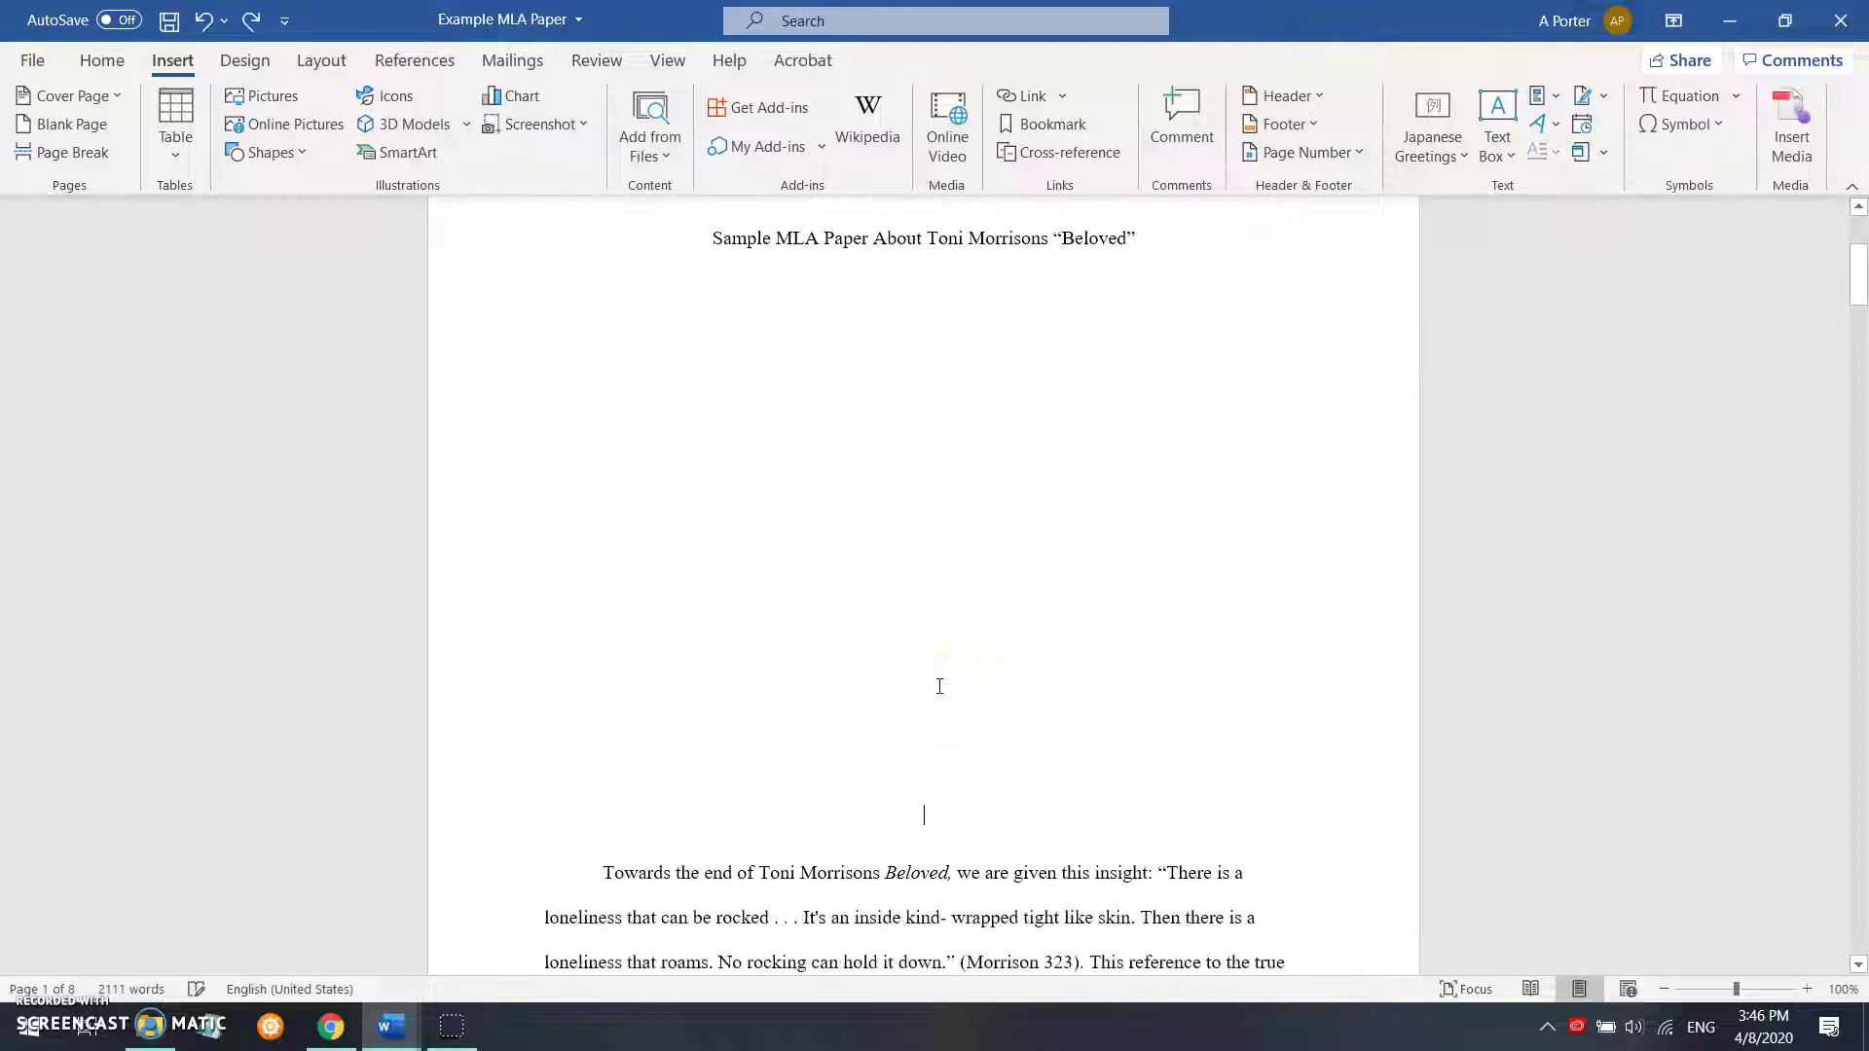
{"action": "key", "text": "BackSpace"}
{"action": "key", "text": "BackSpace"}
{"action": "key", "text": "BackSpace"}
{"action": "key", "text": "BackSpace"}
{"action": "key", "text": "BackSpace"}
{"action": "key", "text": "BackSpace"}
{"action": "key", "text": "BackSpace"}
{"action": "key", "text": "BackSpace"}
{"action": "key", "text": "BackSpace"}
{"action": "key", "text": "BackSpace"}
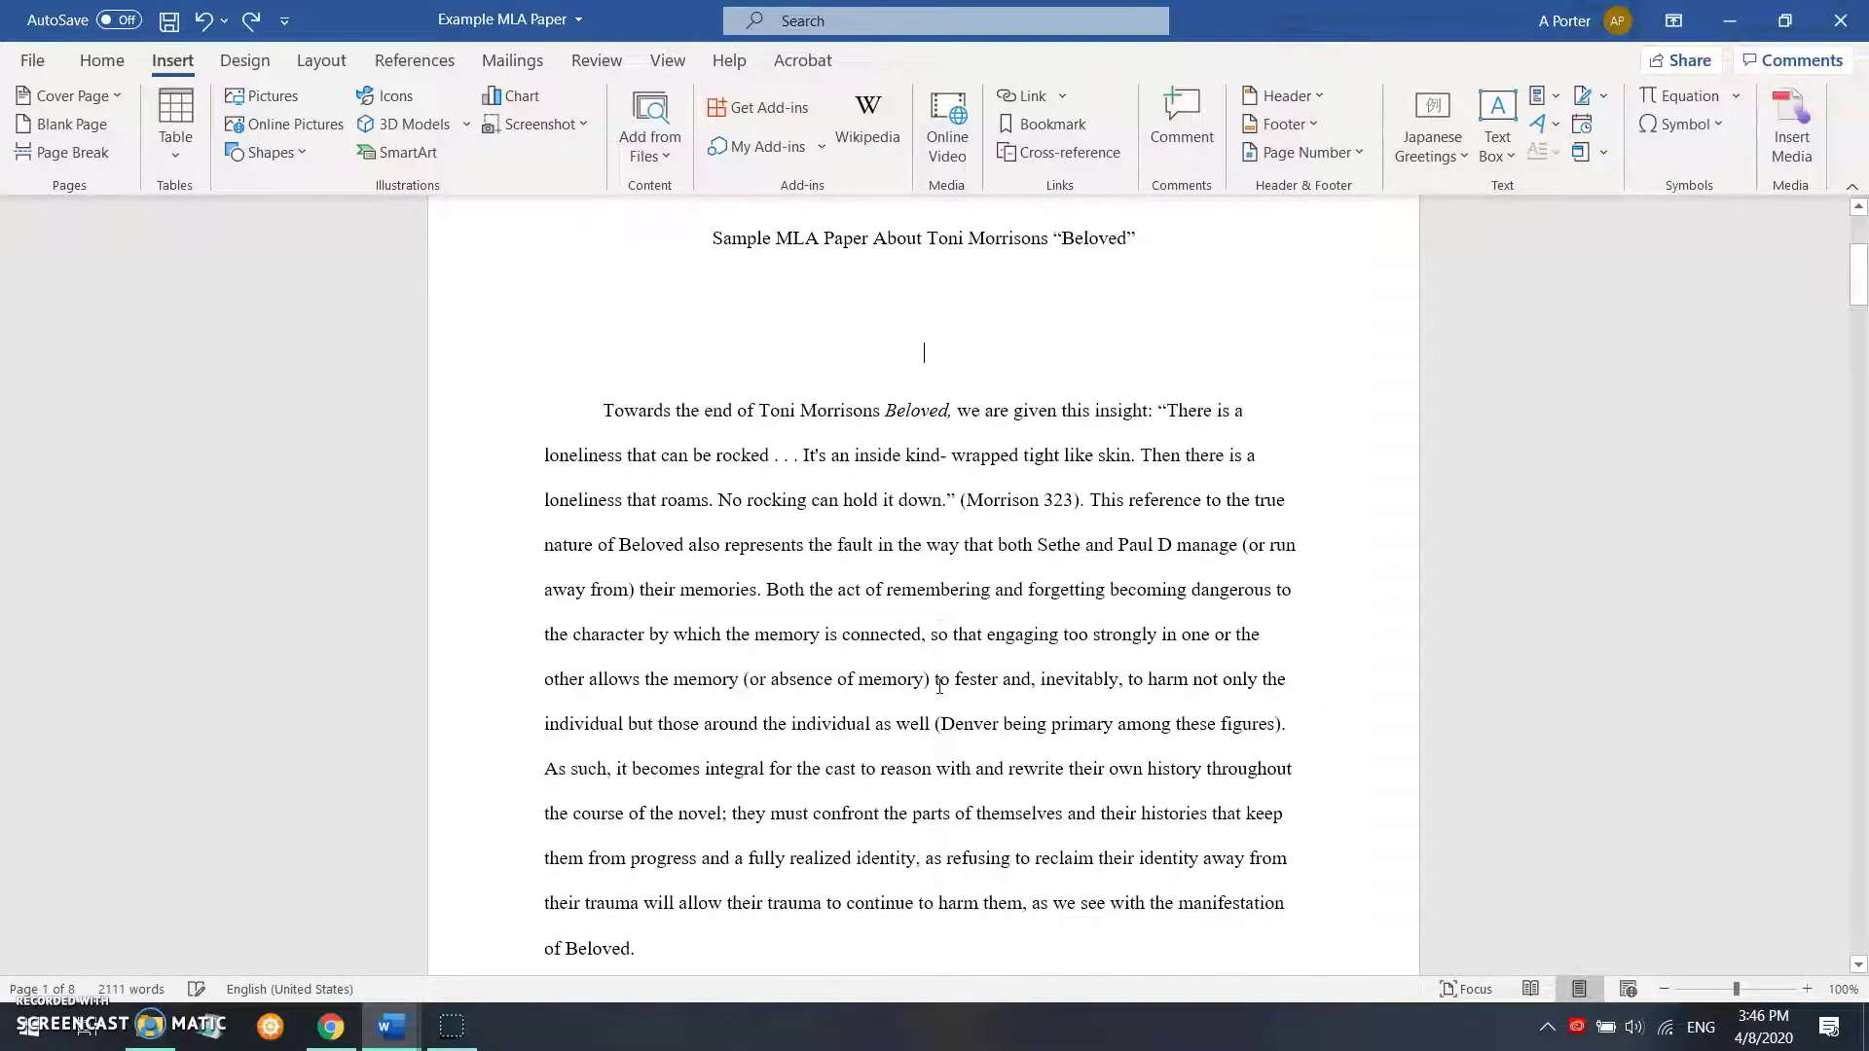
{"action": "key", "text": "BackSpace"}
{"action": "key", "text": "BackSpace"}
{"action": "key", "text": "Return"}
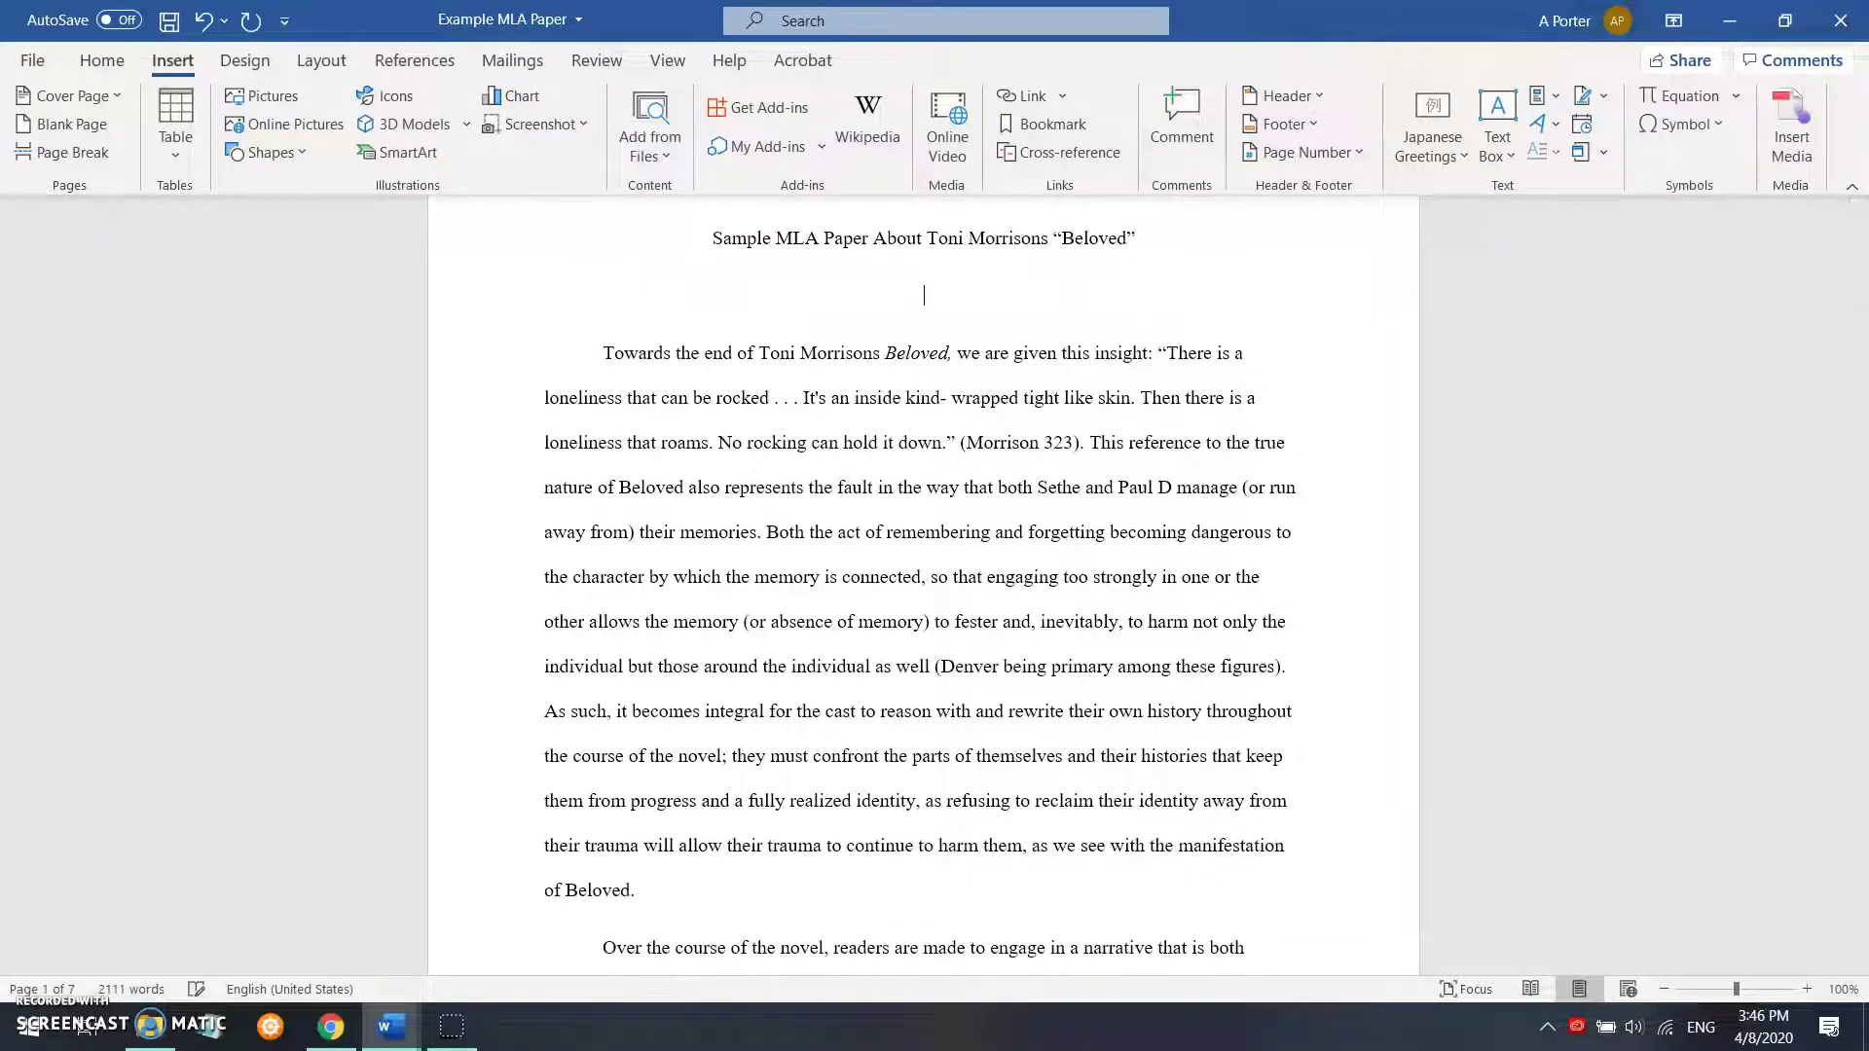
{"action": "left_click", "coordinate": [95, 161]}
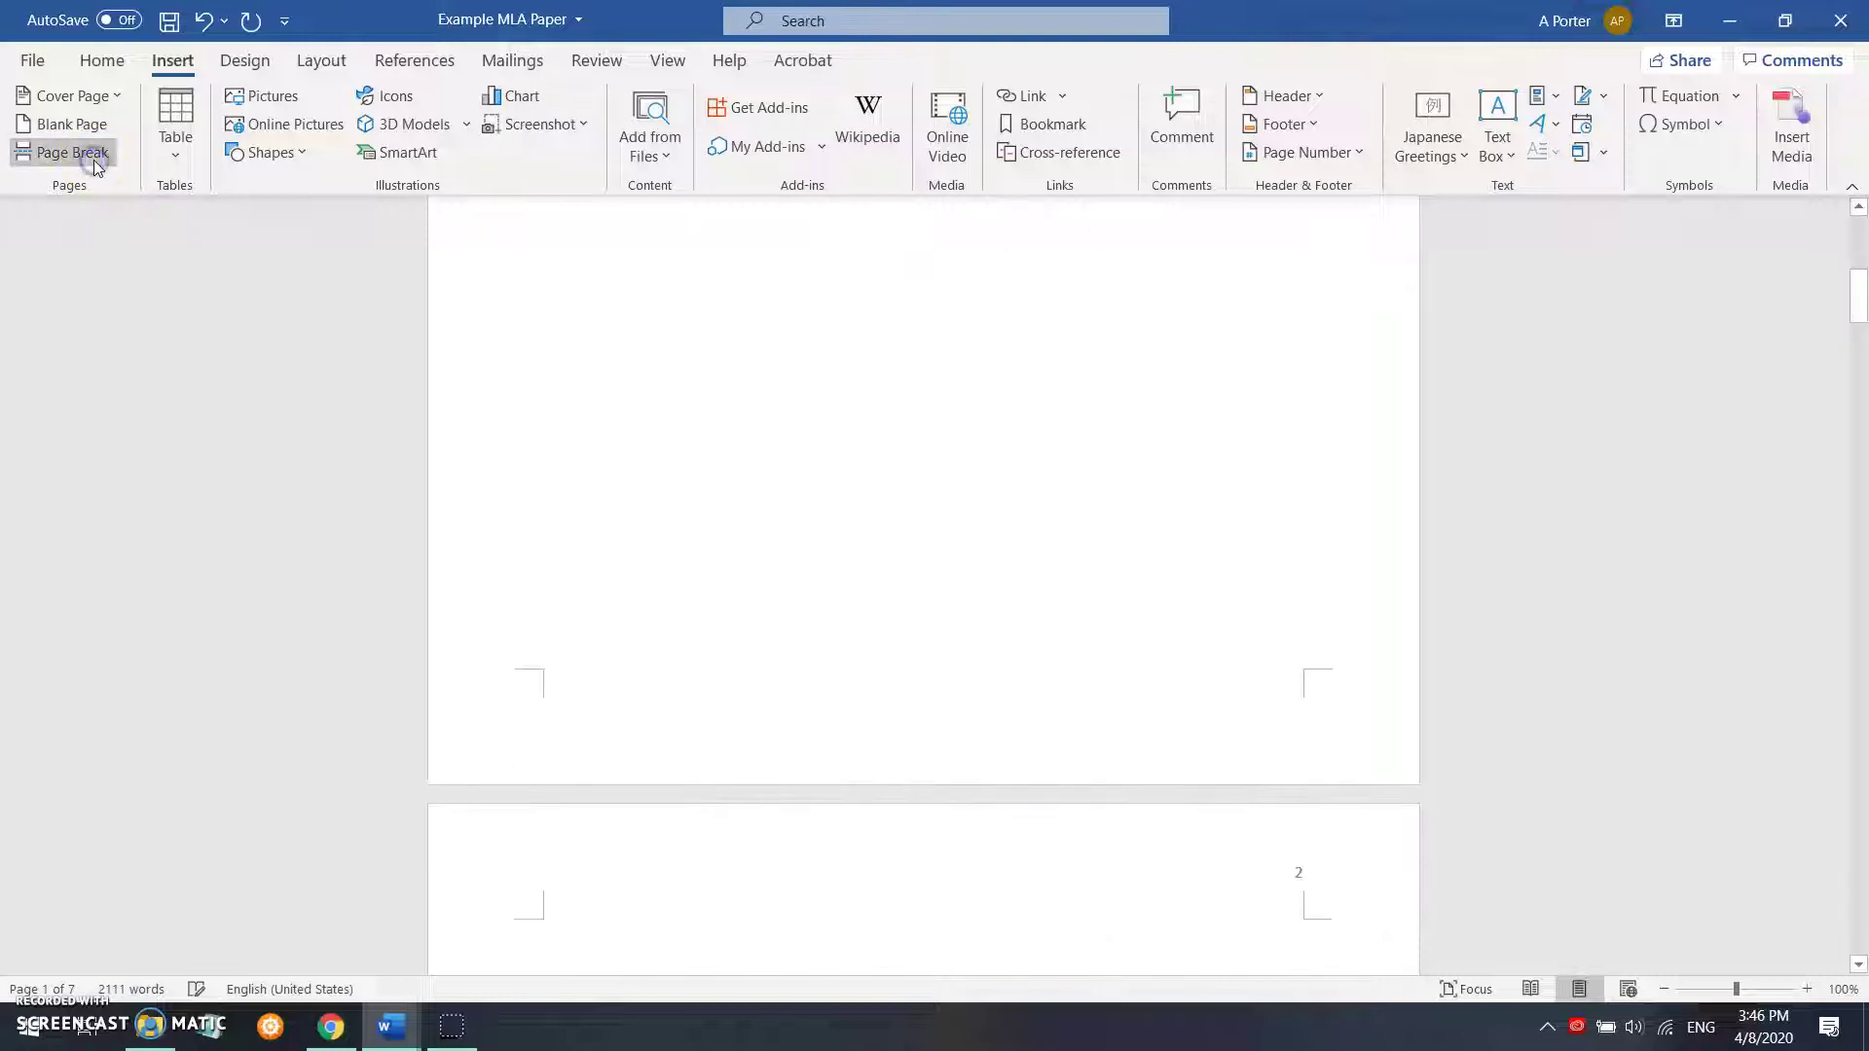
{"action": "scroll", "coordinate": [876, 738], "scroll_direction": "down", "scroll_amount": 4}
{"action": "scroll", "coordinate": [876, 742], "scroll_direction": "up", "scroll_amount": 10}
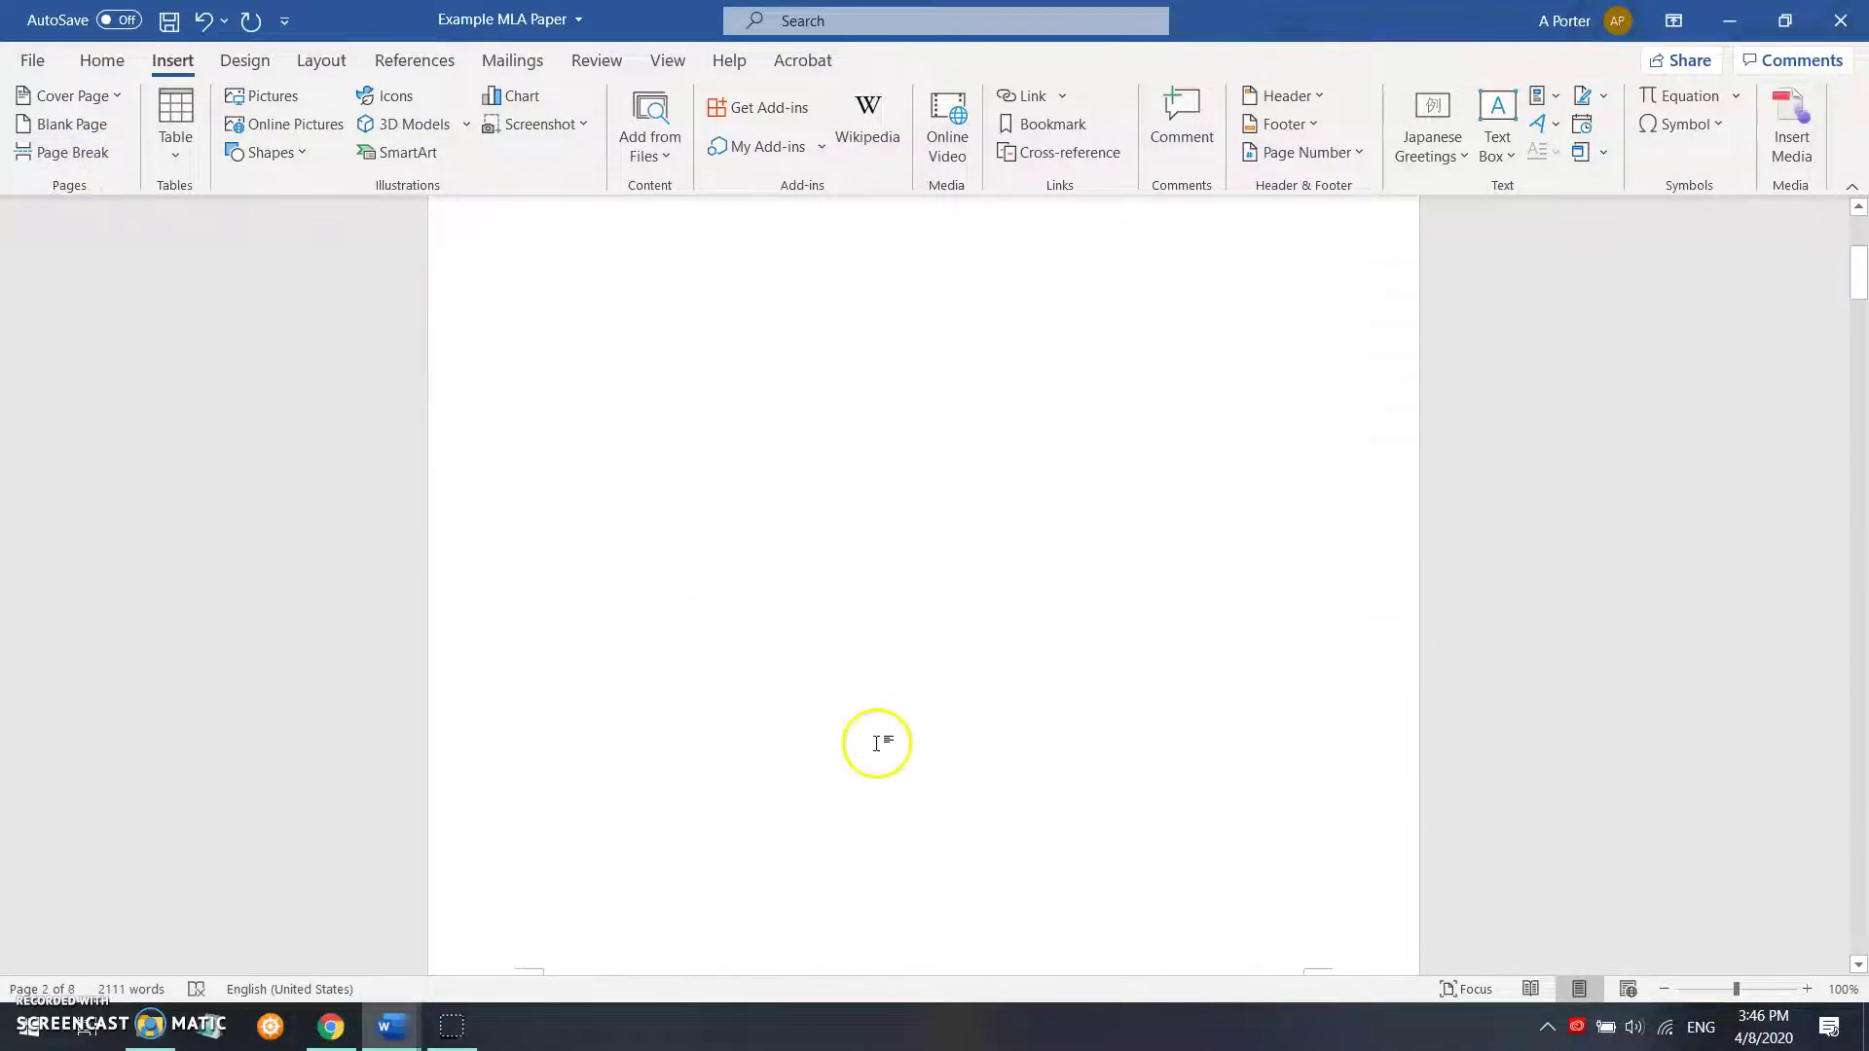
{"action": "key", "text": "Return"}
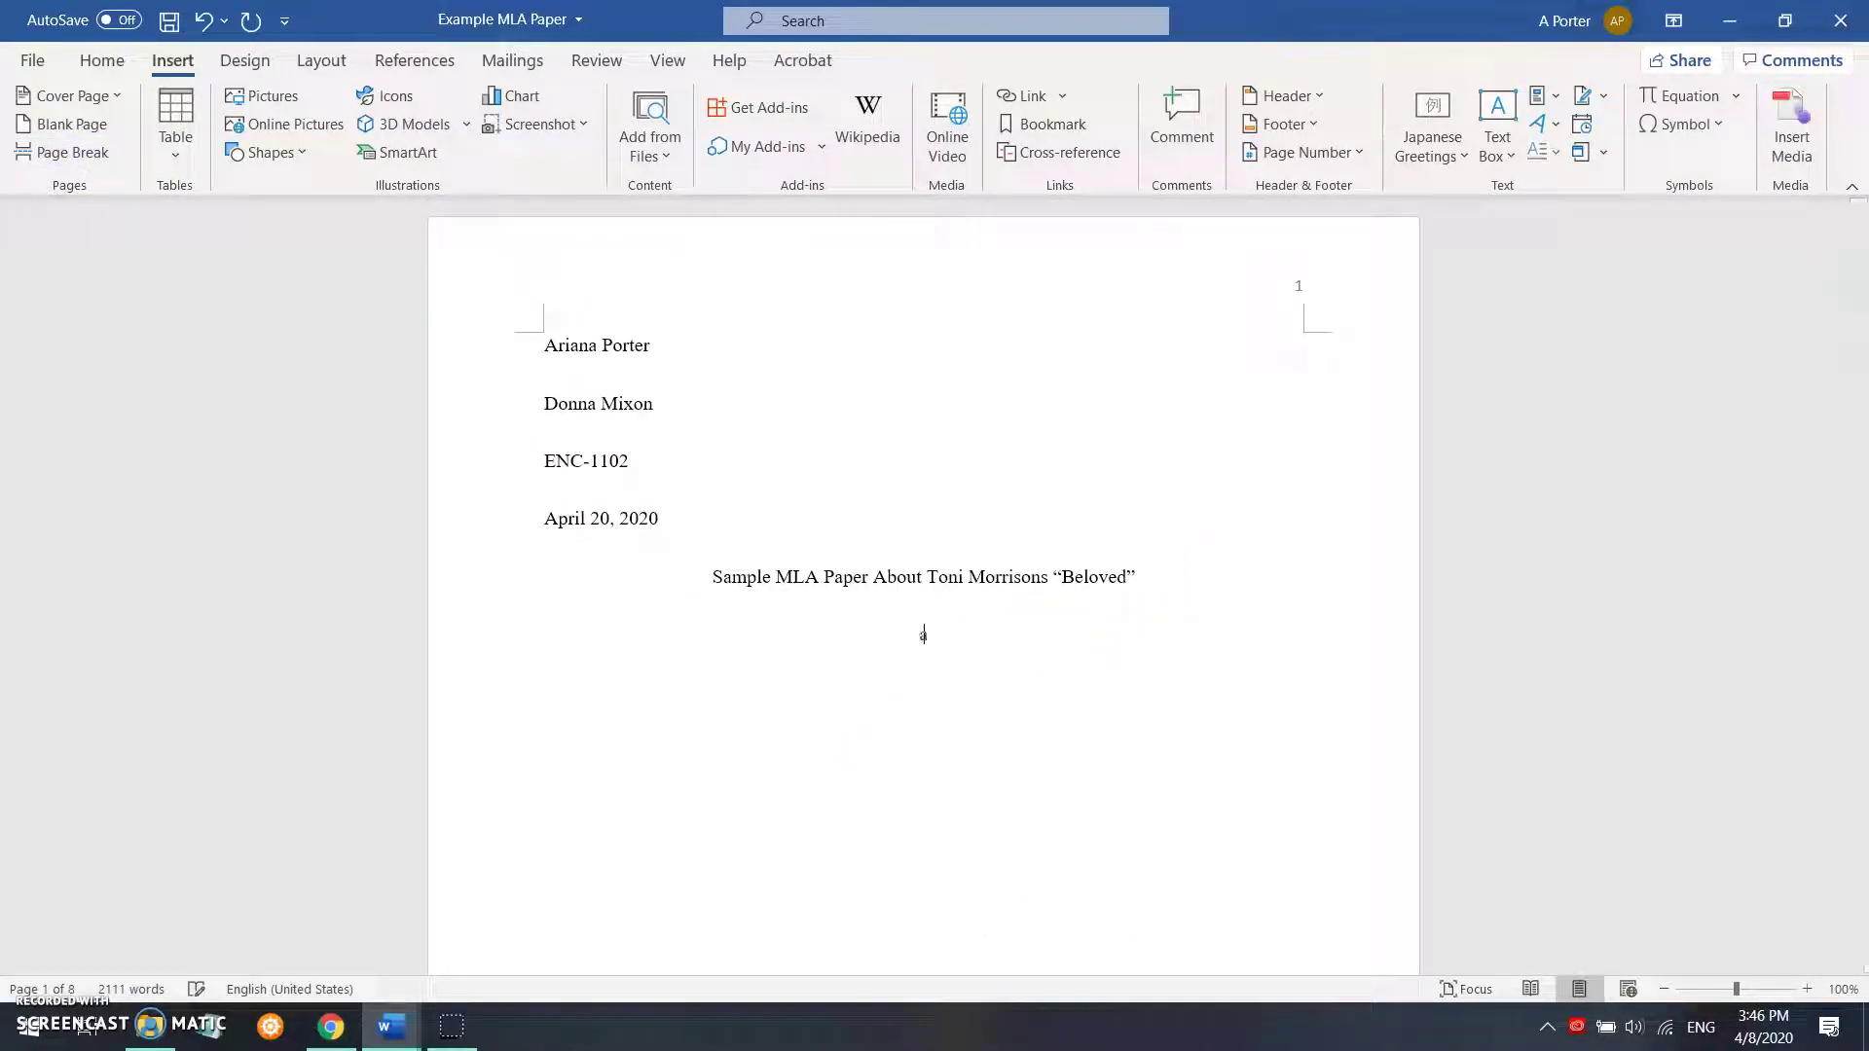
{"action": "type", "text": "adding text text"}
{"action": "scroll", "coordinate": [924, 585], "scroll_direction": "down", "scroll_amount": 10}
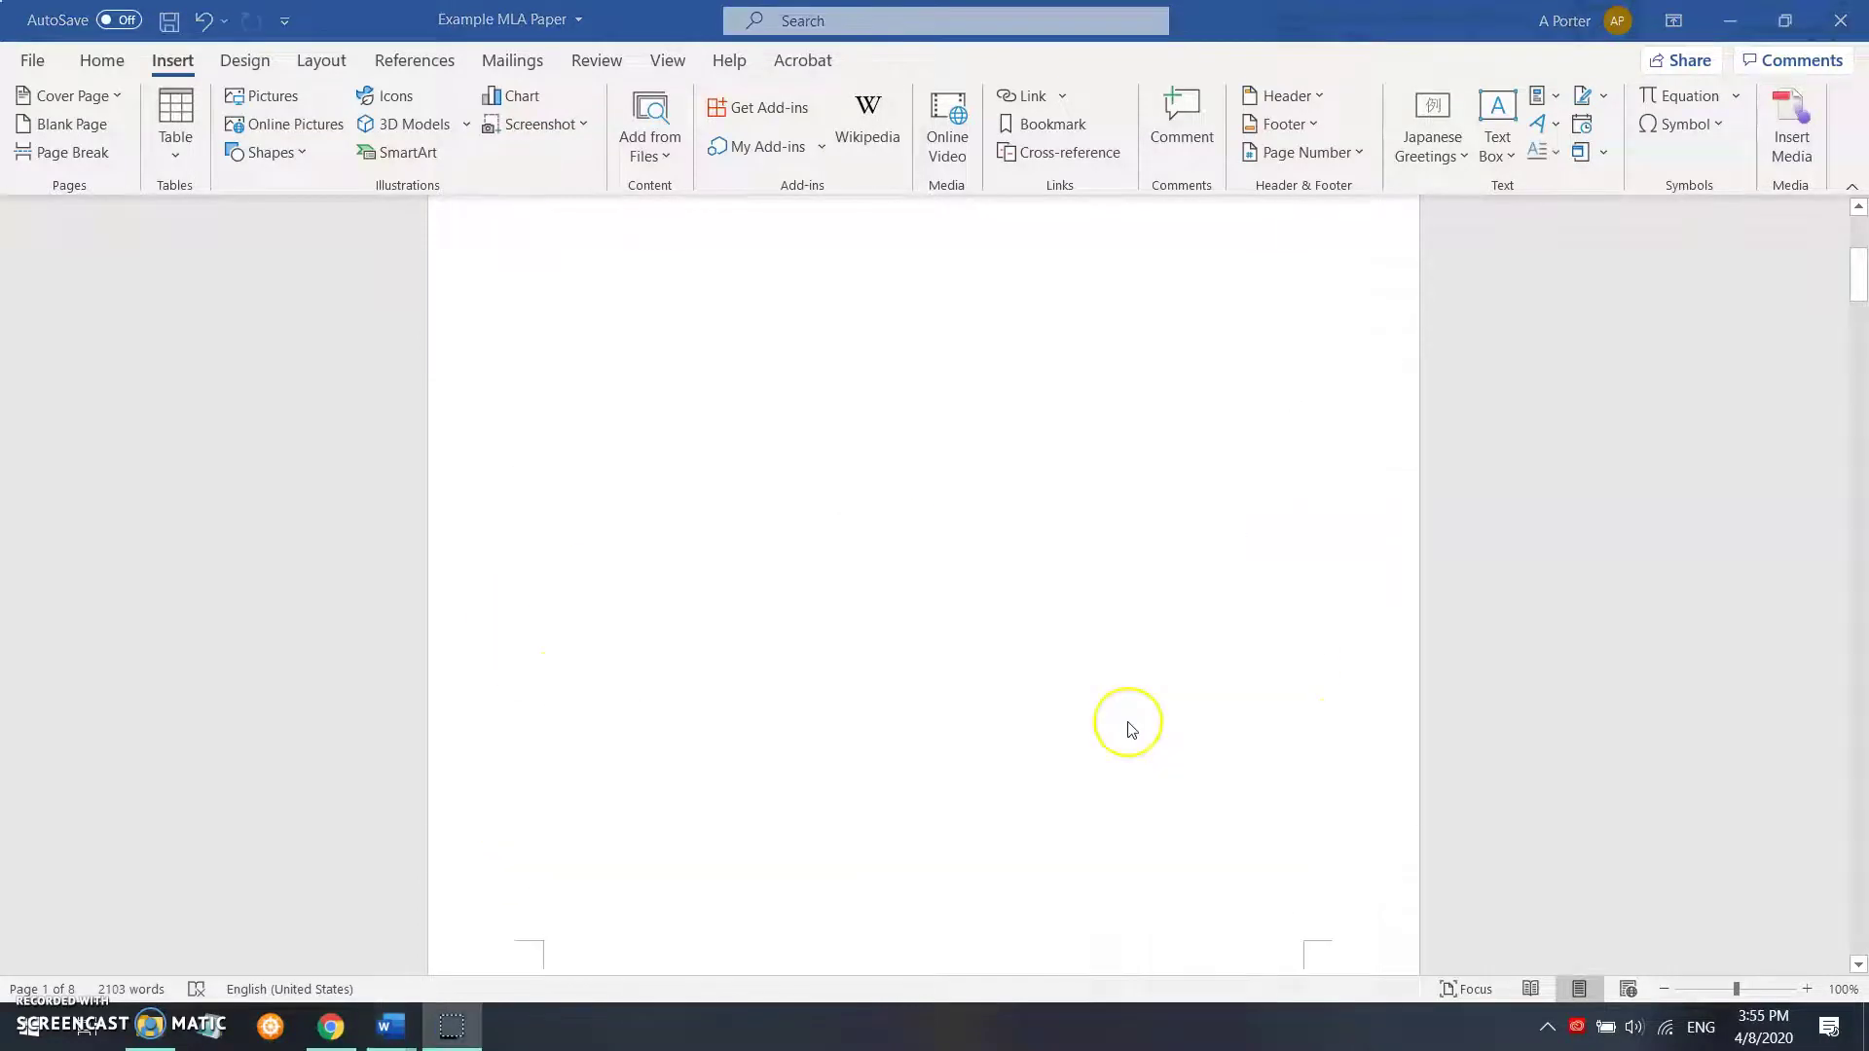
{"action": "scroll", "coordinate": [1127, 735], "scroll_direction": "down", "scroll_amount": 6}
{"action": "scroll", "coordinate": [966, 668], "scroll_direction": "up", "scroll_amount": 2}
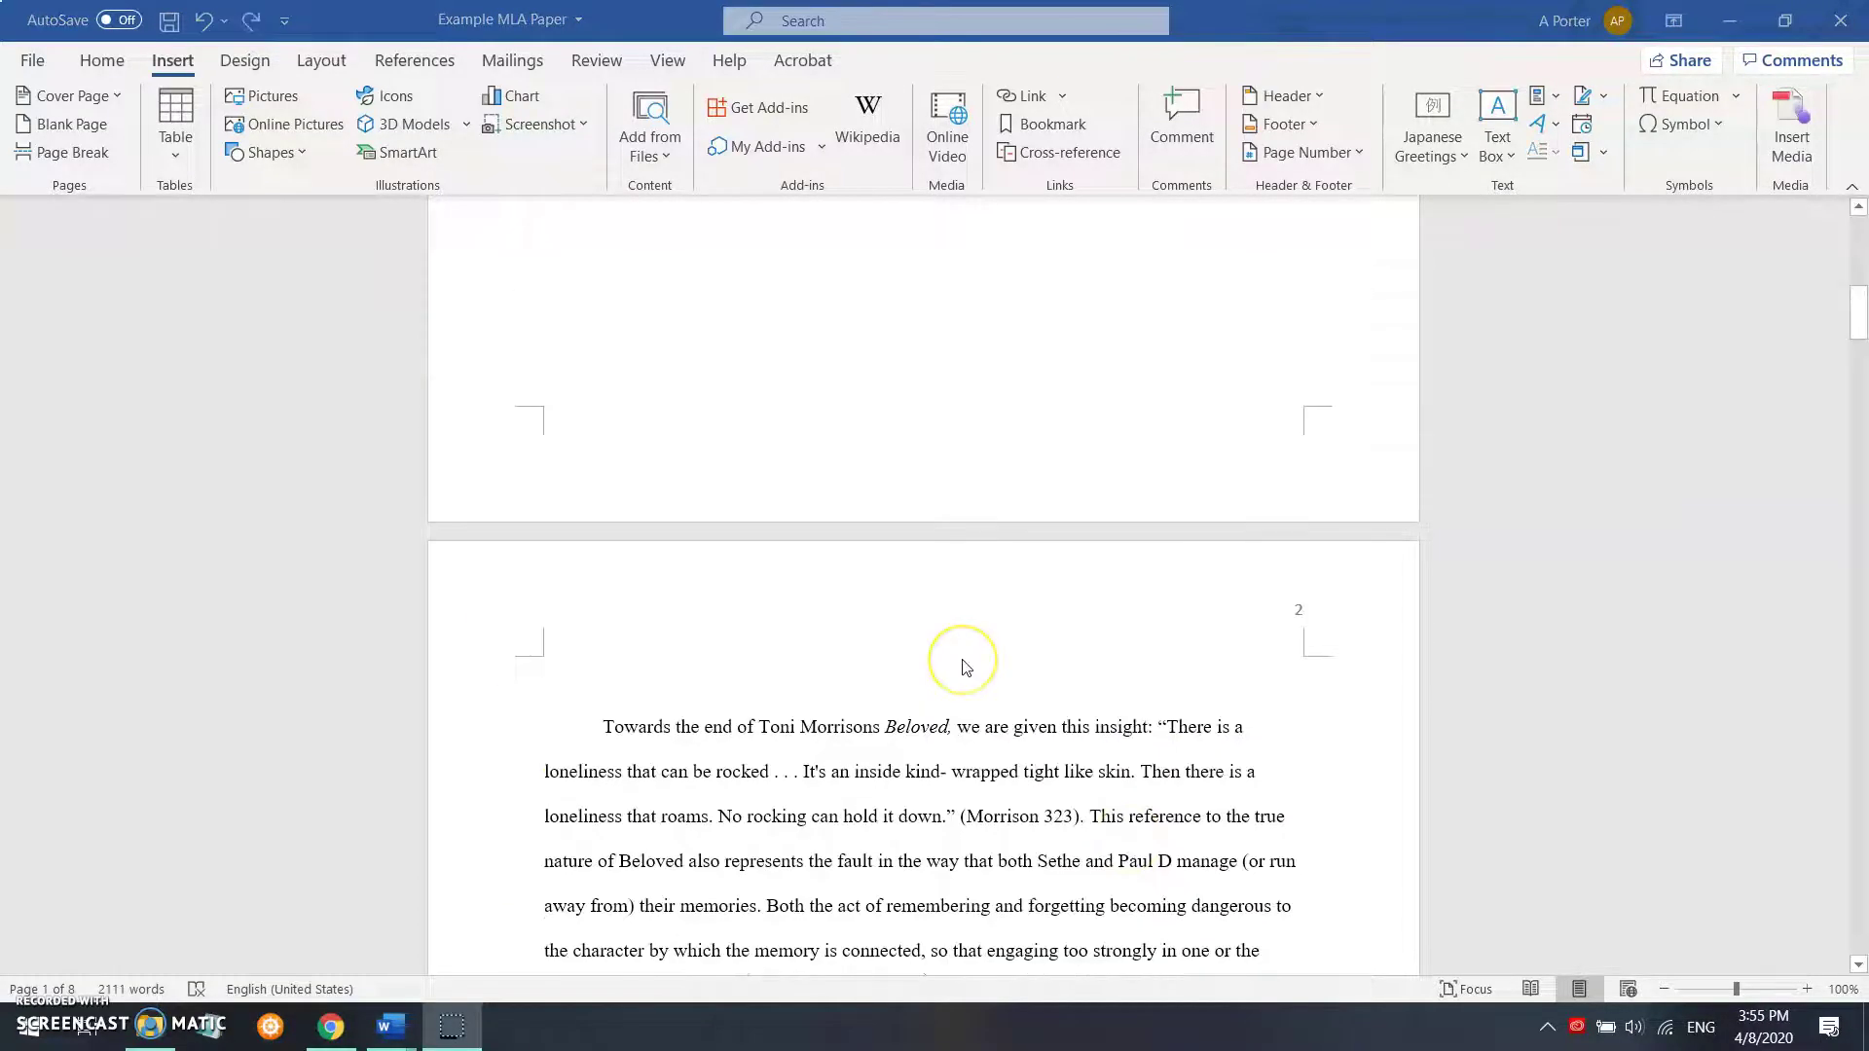
Cut the four name, instructor, course and date lines and paste them beneath the title
{"action": "scroll", "coordinate": [966, 668], "scroll_direction": "up", "scroll_amount": 10}
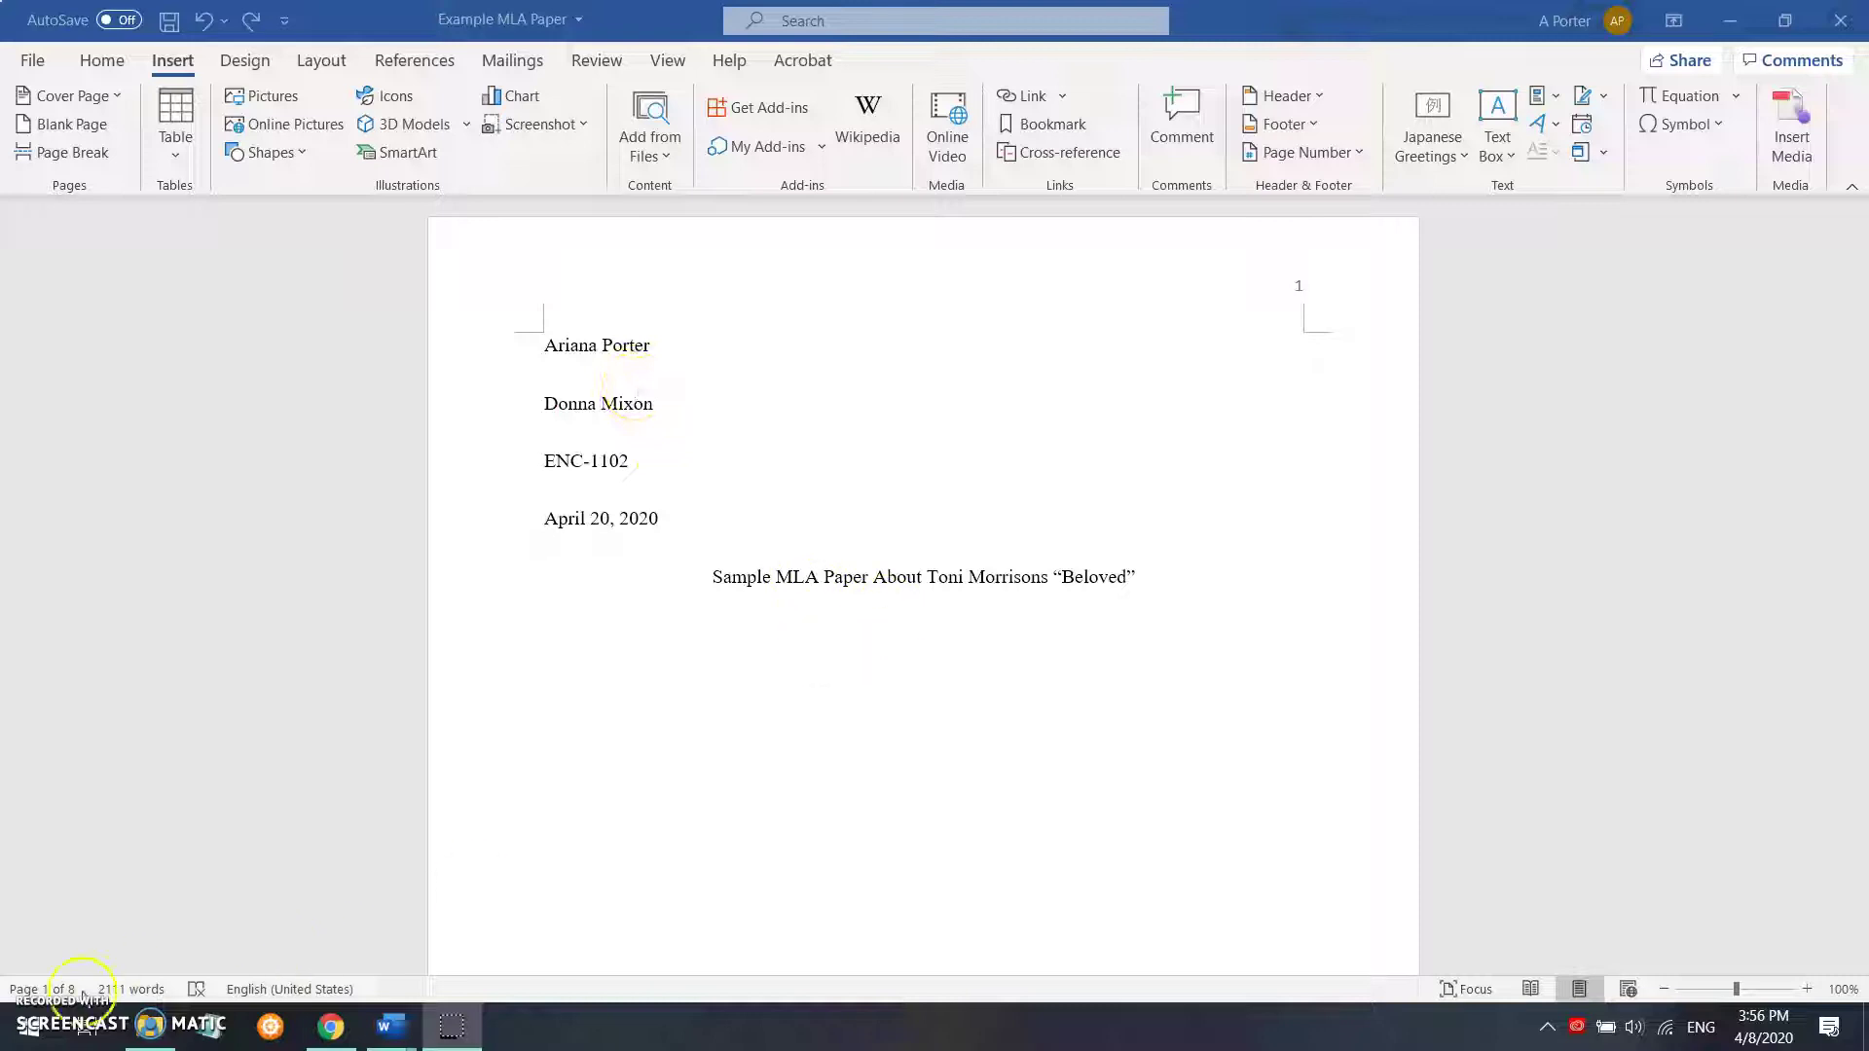
{"action": "left_click", "coordinate": [658, 514]}
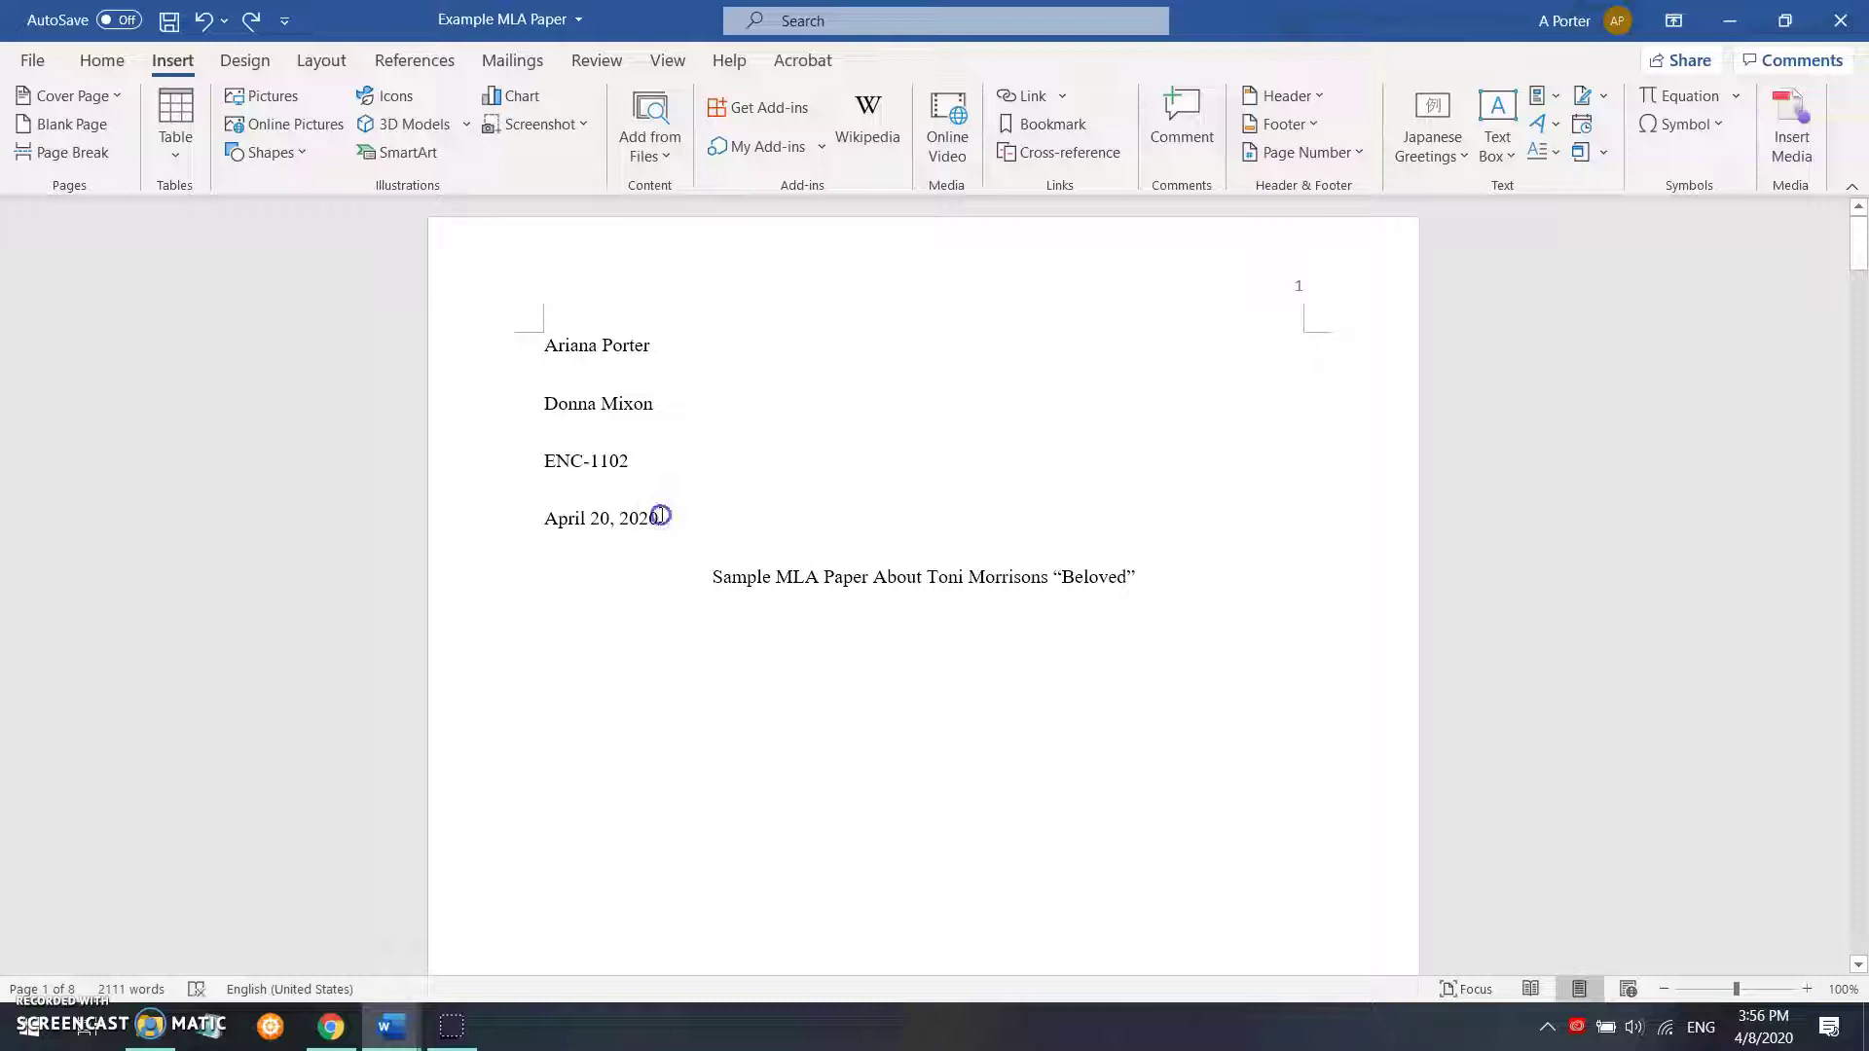
{"action": "left_click_drag", "start_coordinate": [661, 515], "coordinate": [555, 365]}
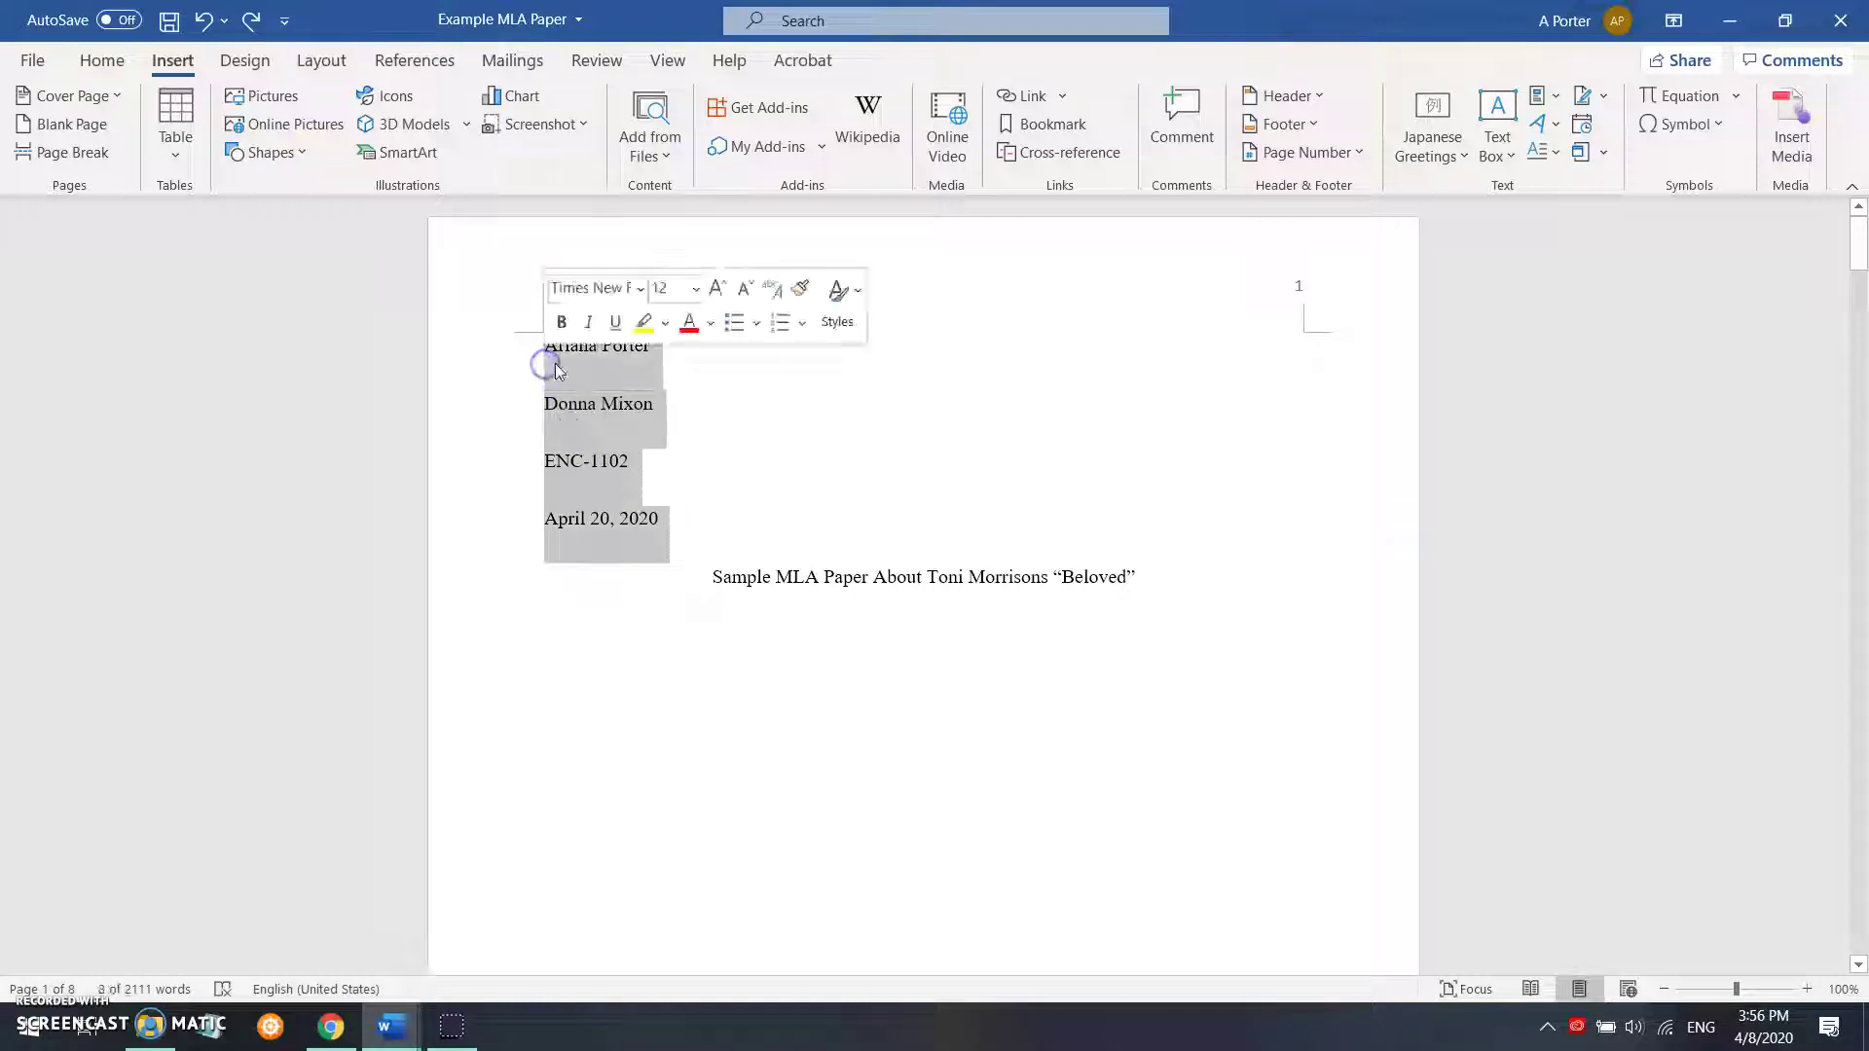
{"action": "right_click", "coordinate": [557, 368]}
{"action": "left_click", "coordinate": [577, 381]}
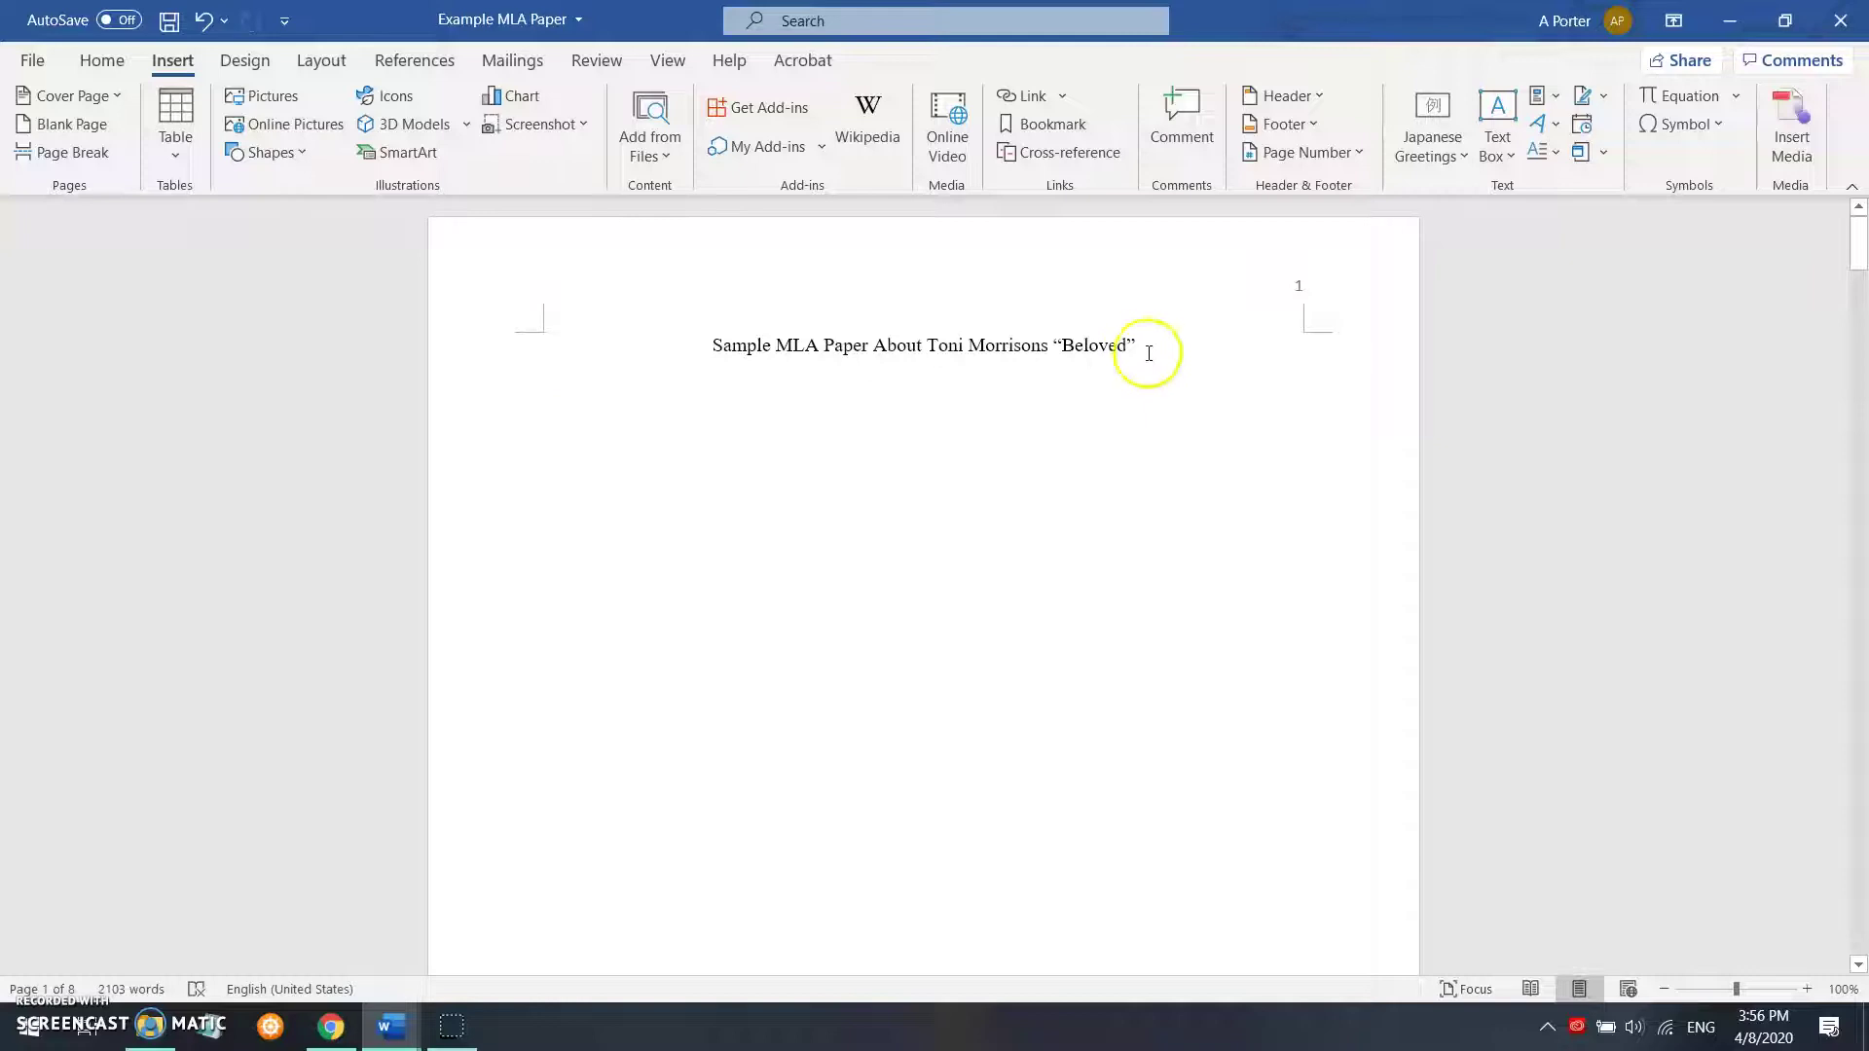
{"action": "key", "text": "Return"}
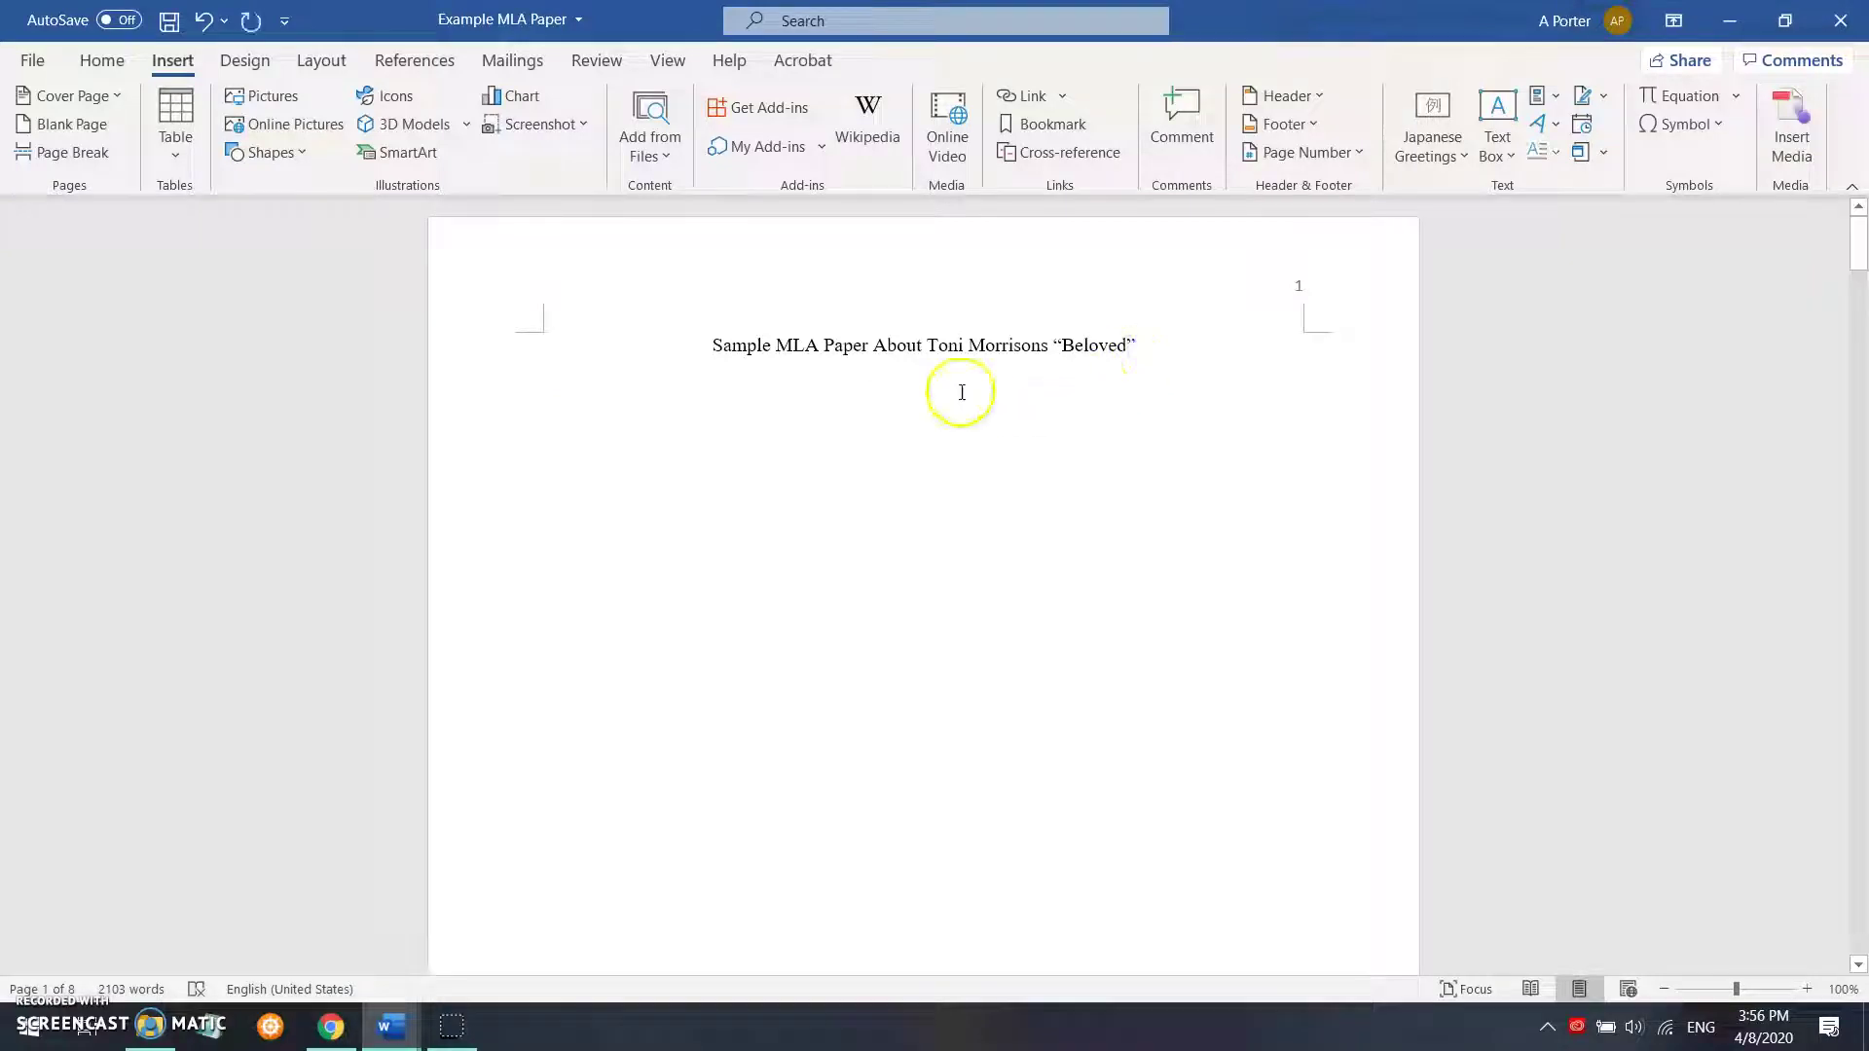
{"action": "right_click", "coordinate": [928, 403]}
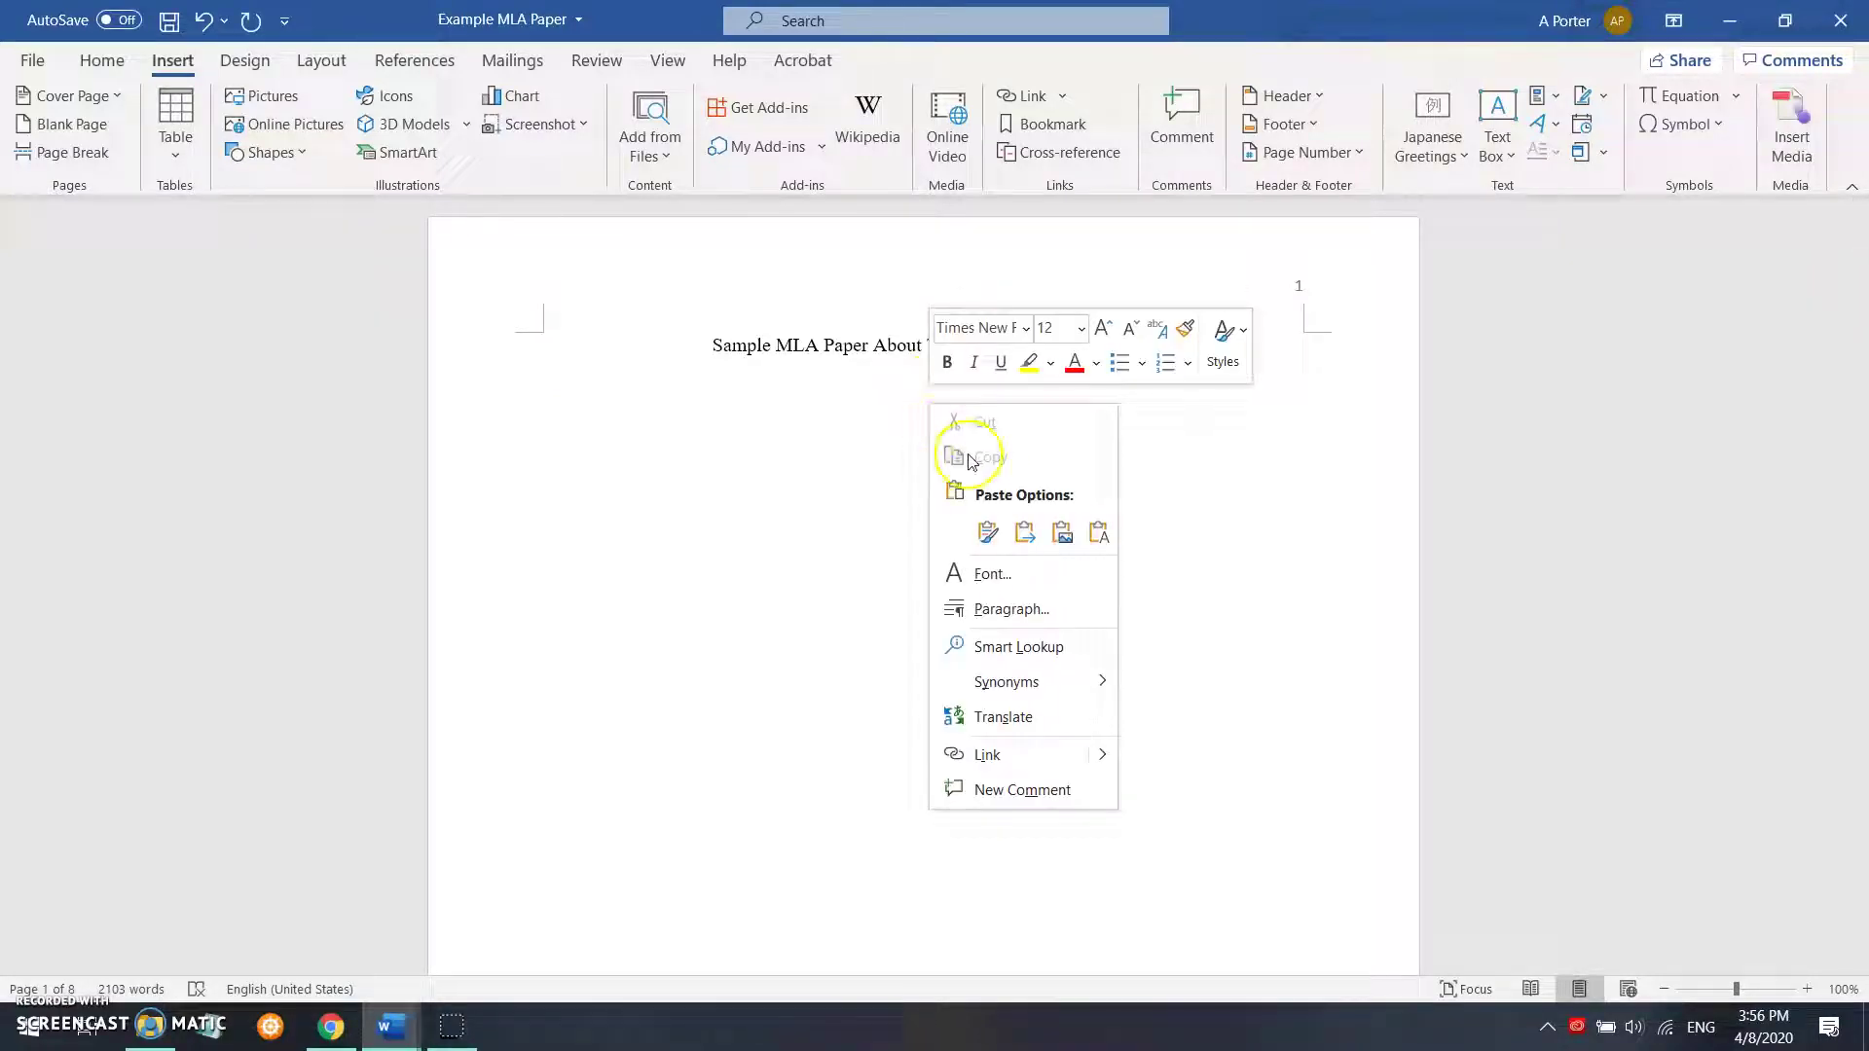
{"action": "left_click", "coordinate": [988, 537]}
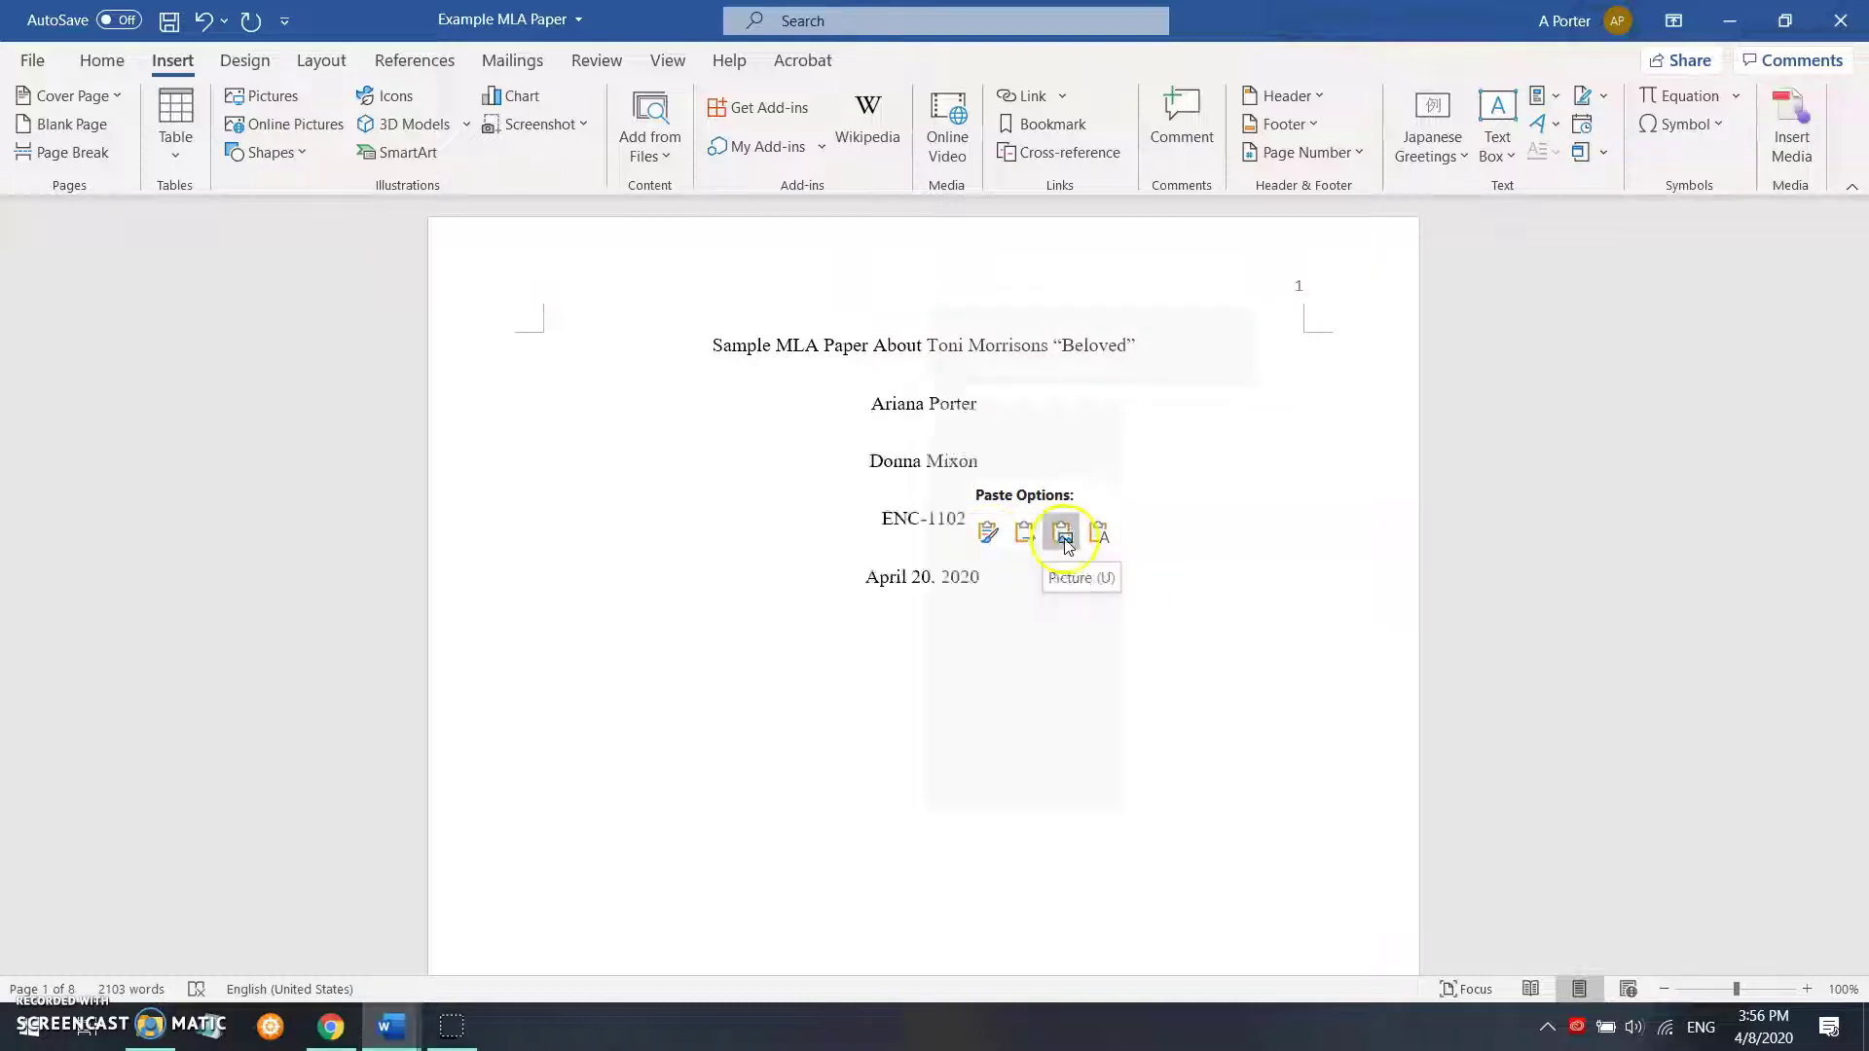
{"action": "left_click", "coordinate": [988, 539]}
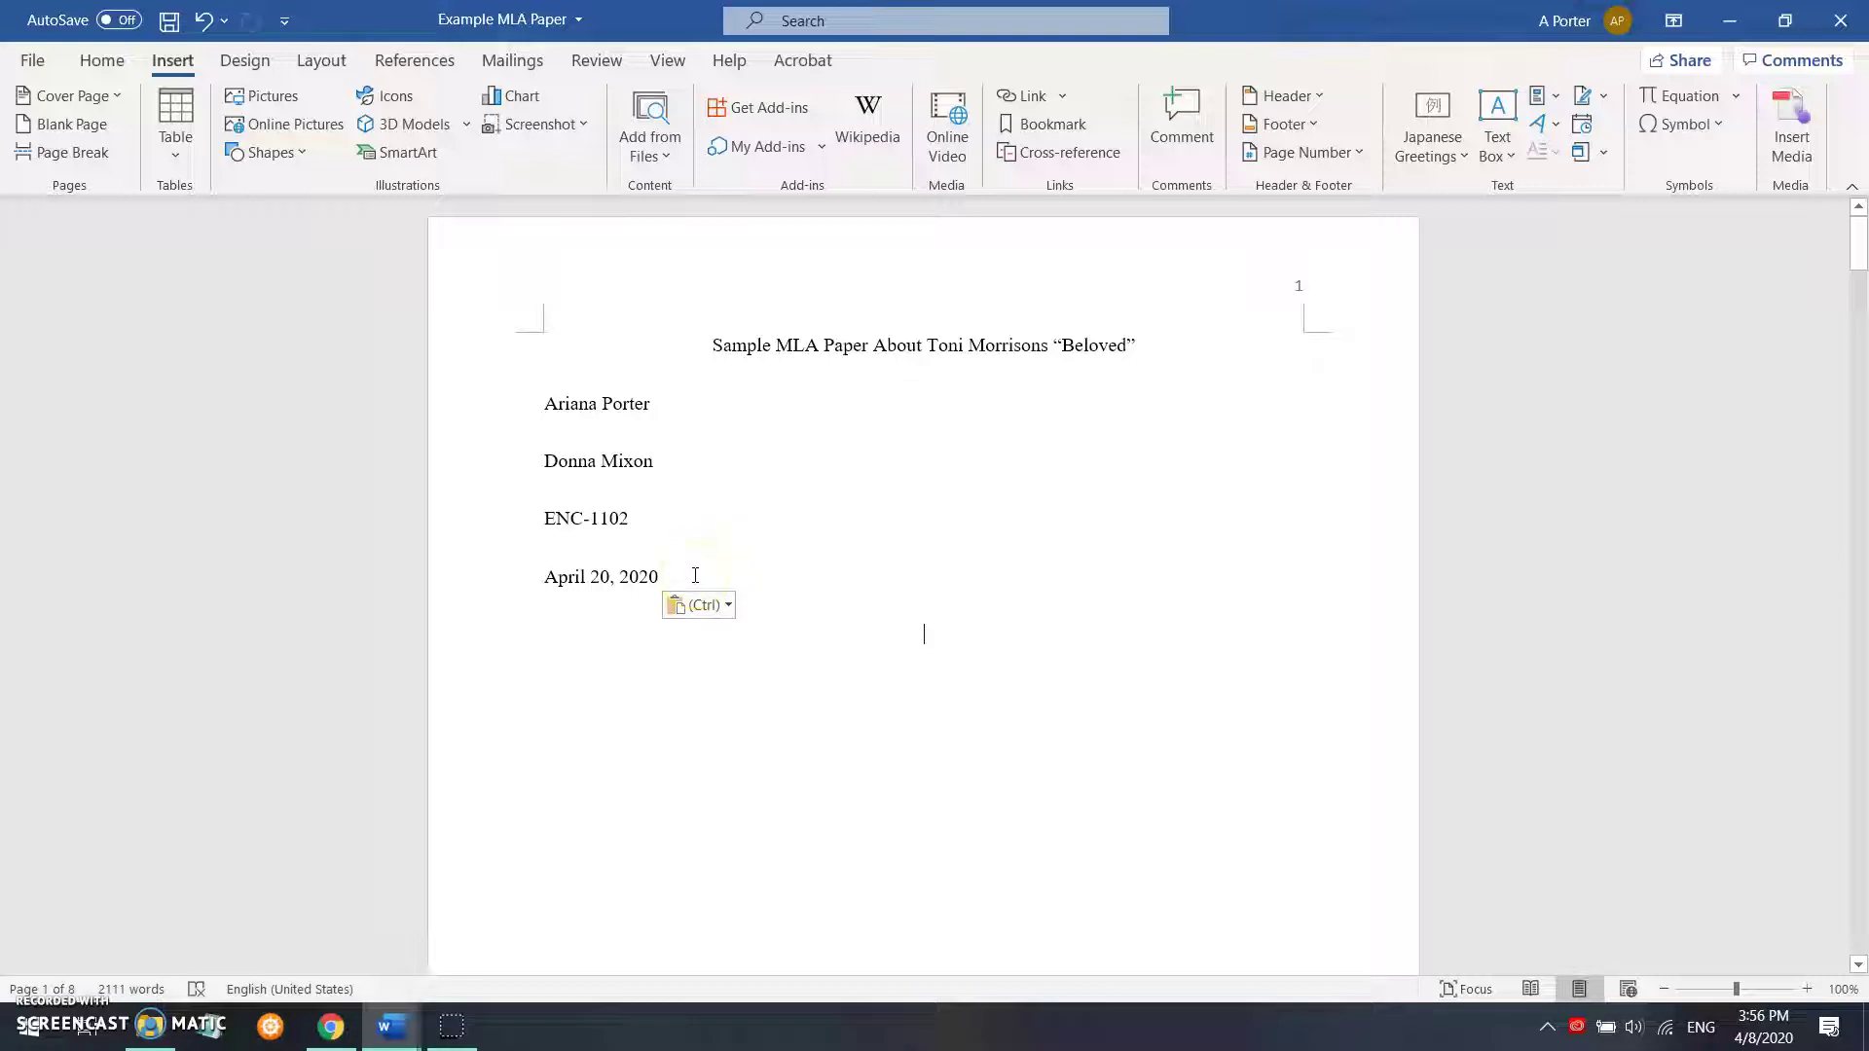
Center the four heading lines beneath the title
{"action": "left_click", "coordinate": [102, 60]}
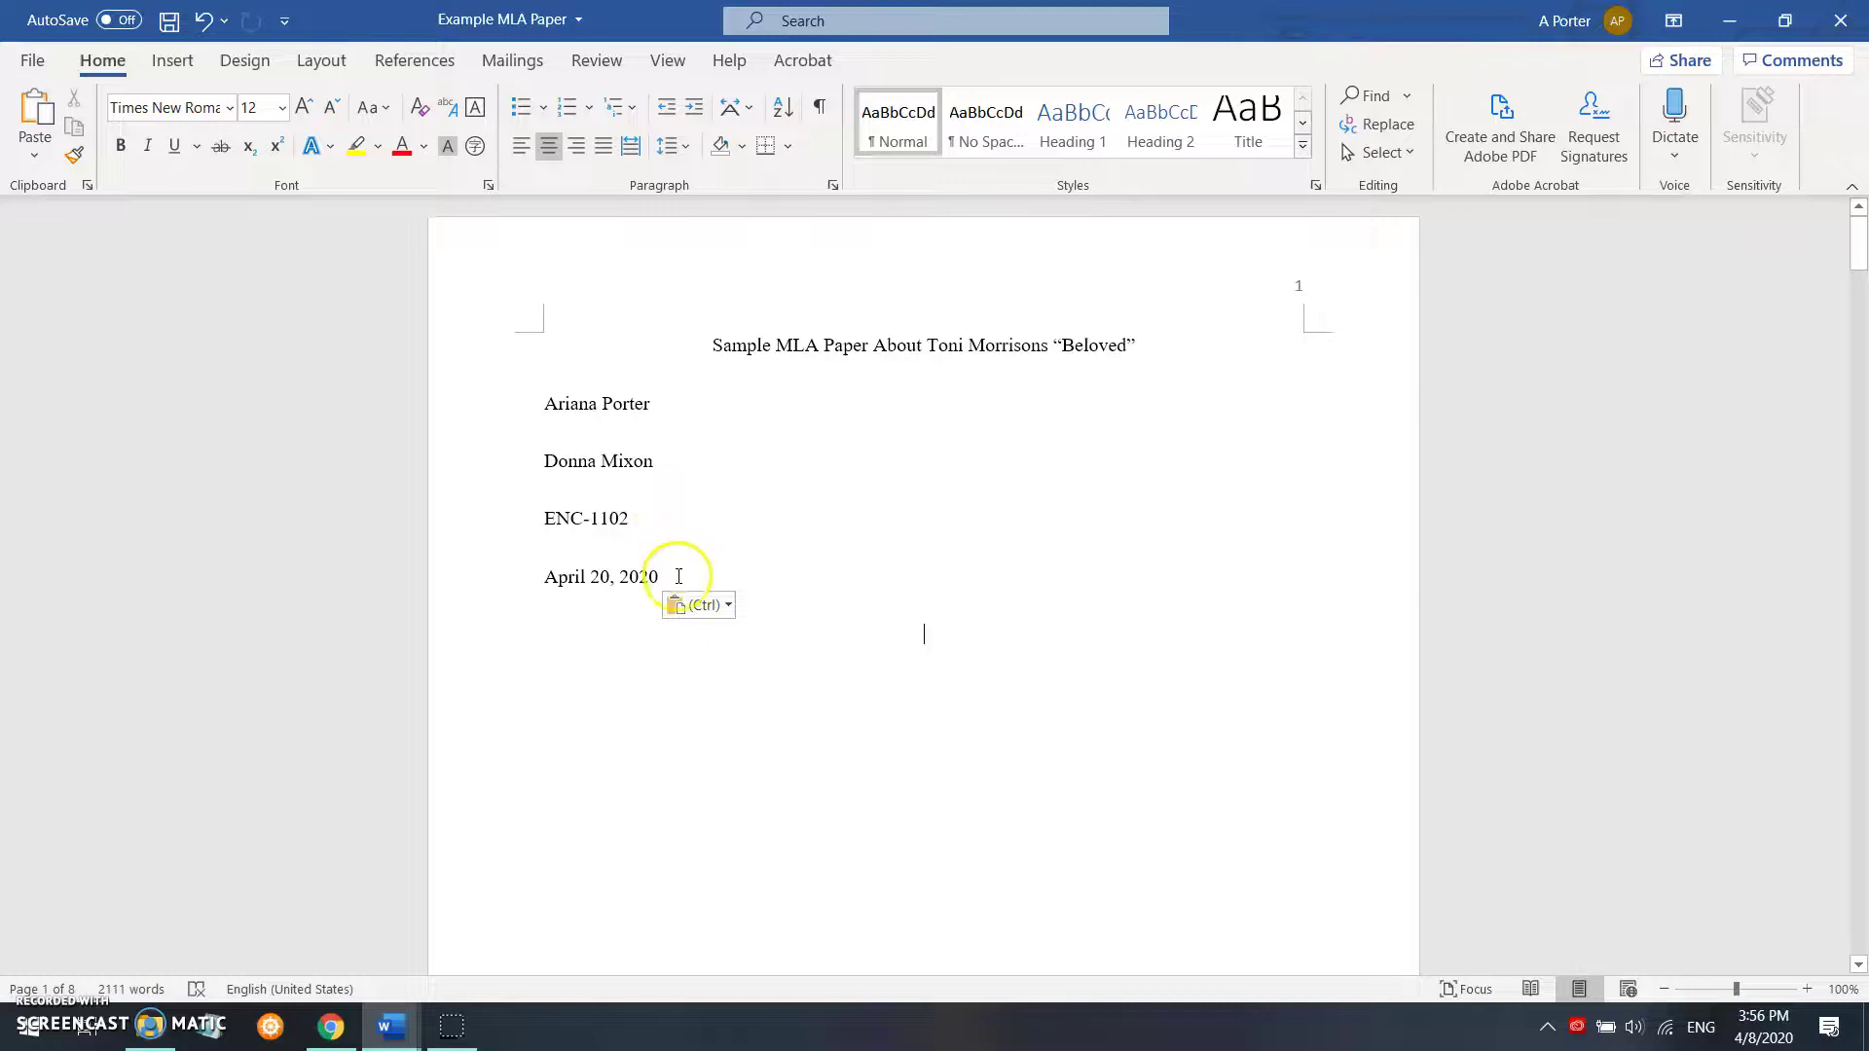
{"action": "left_click_drag", "start_coordinate": [678, 576], "coordinate": [521, 415]}
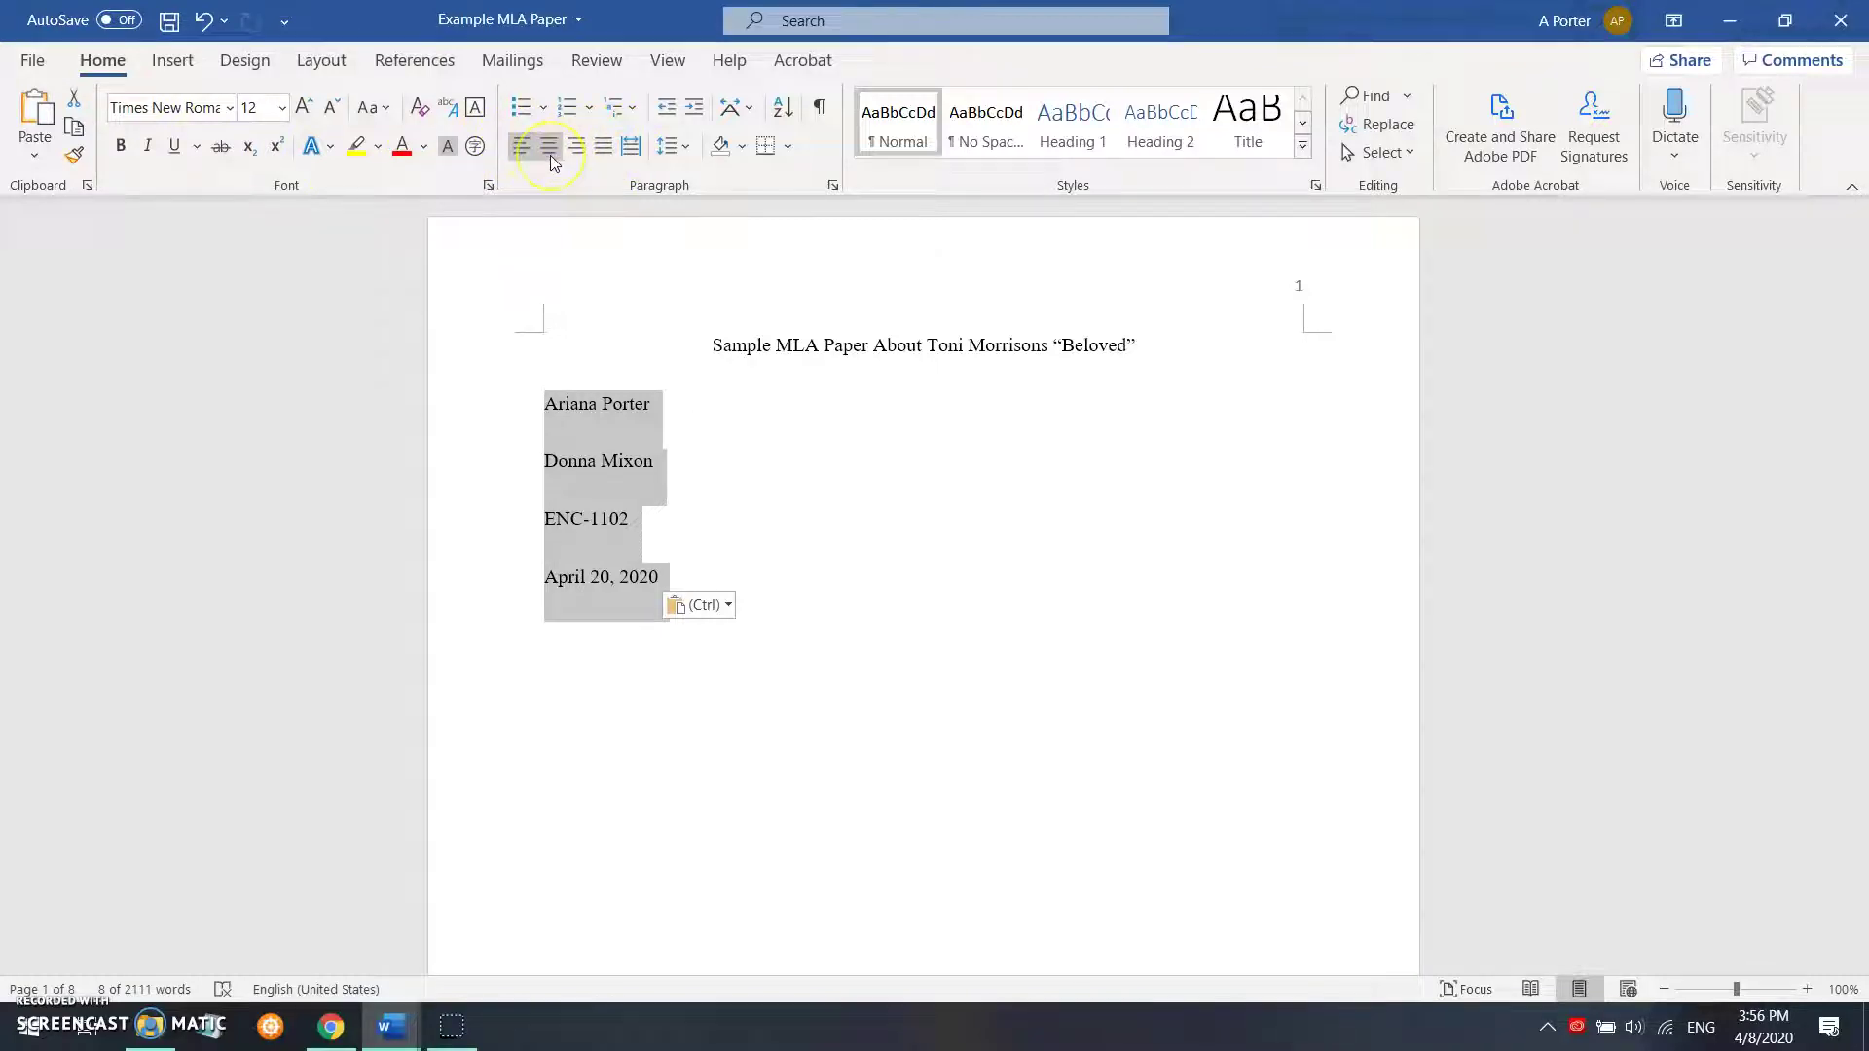
{"action": "left_click", "coordinate": [551, 158]}
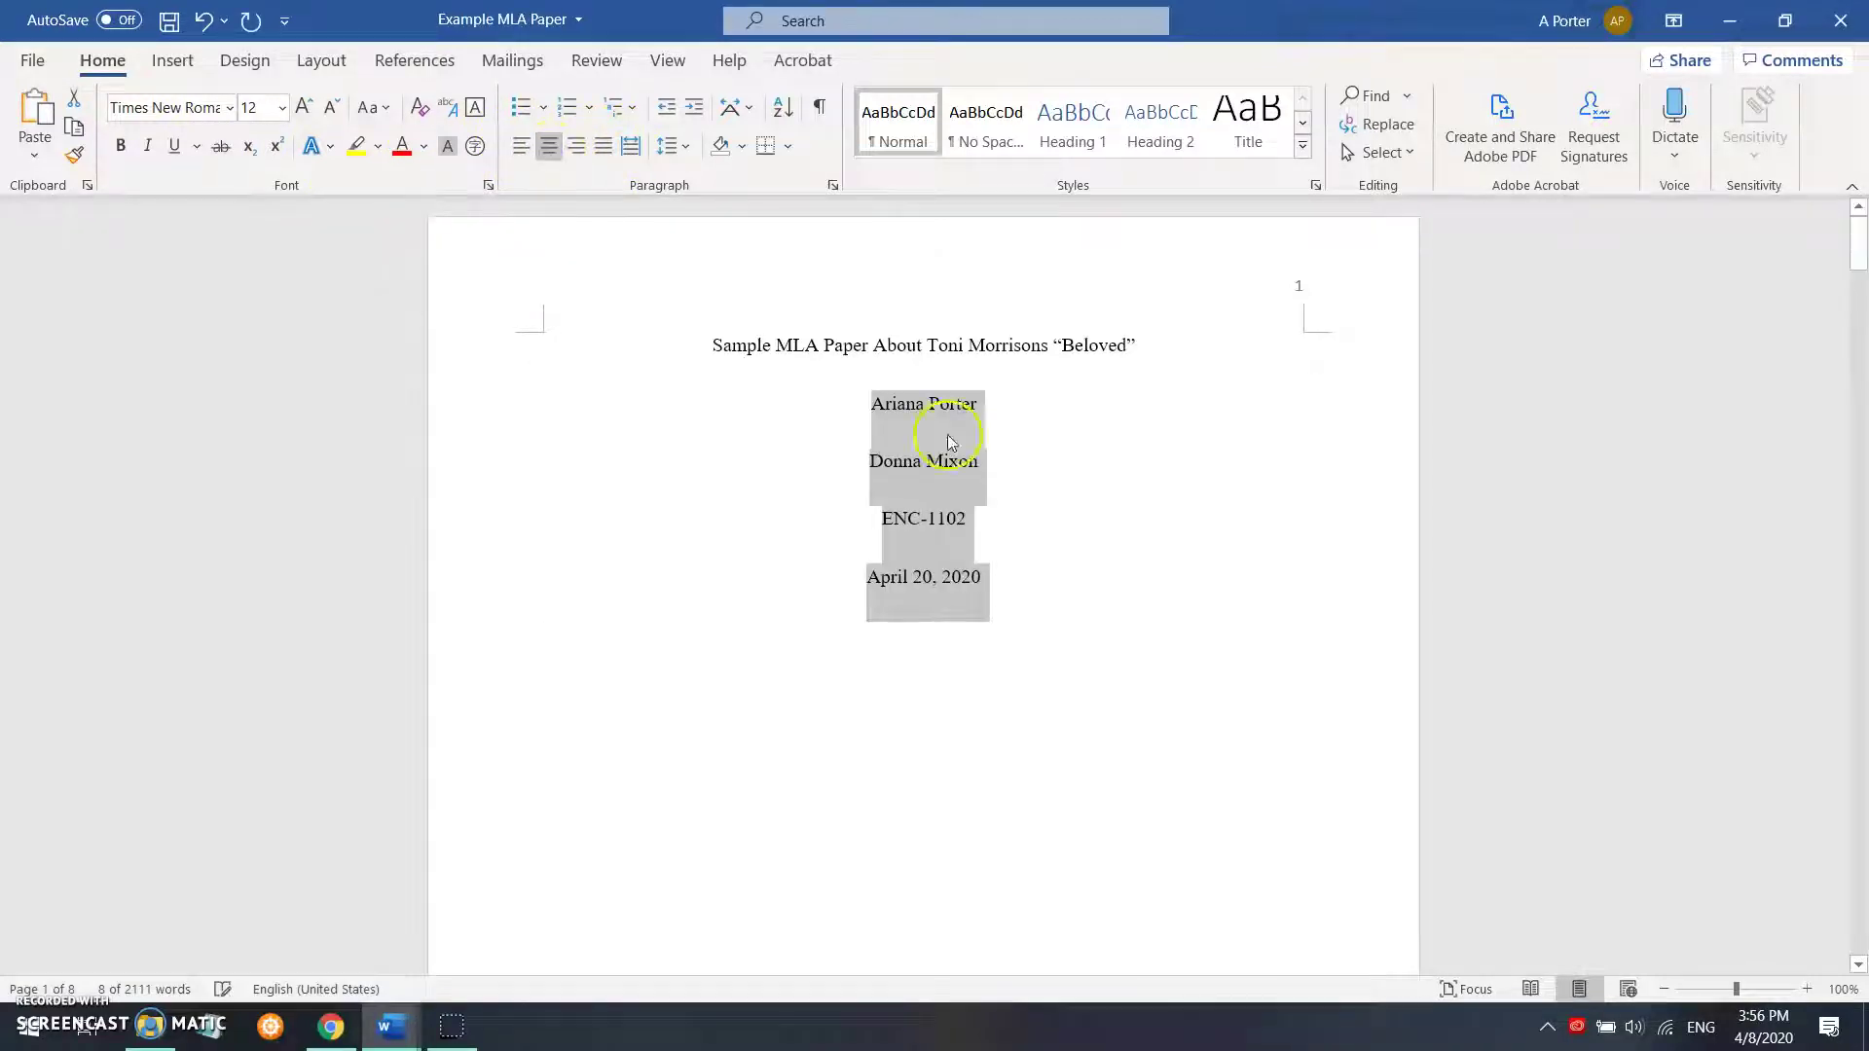
{"action": "left_click", "coordinate": [1051, 480]}
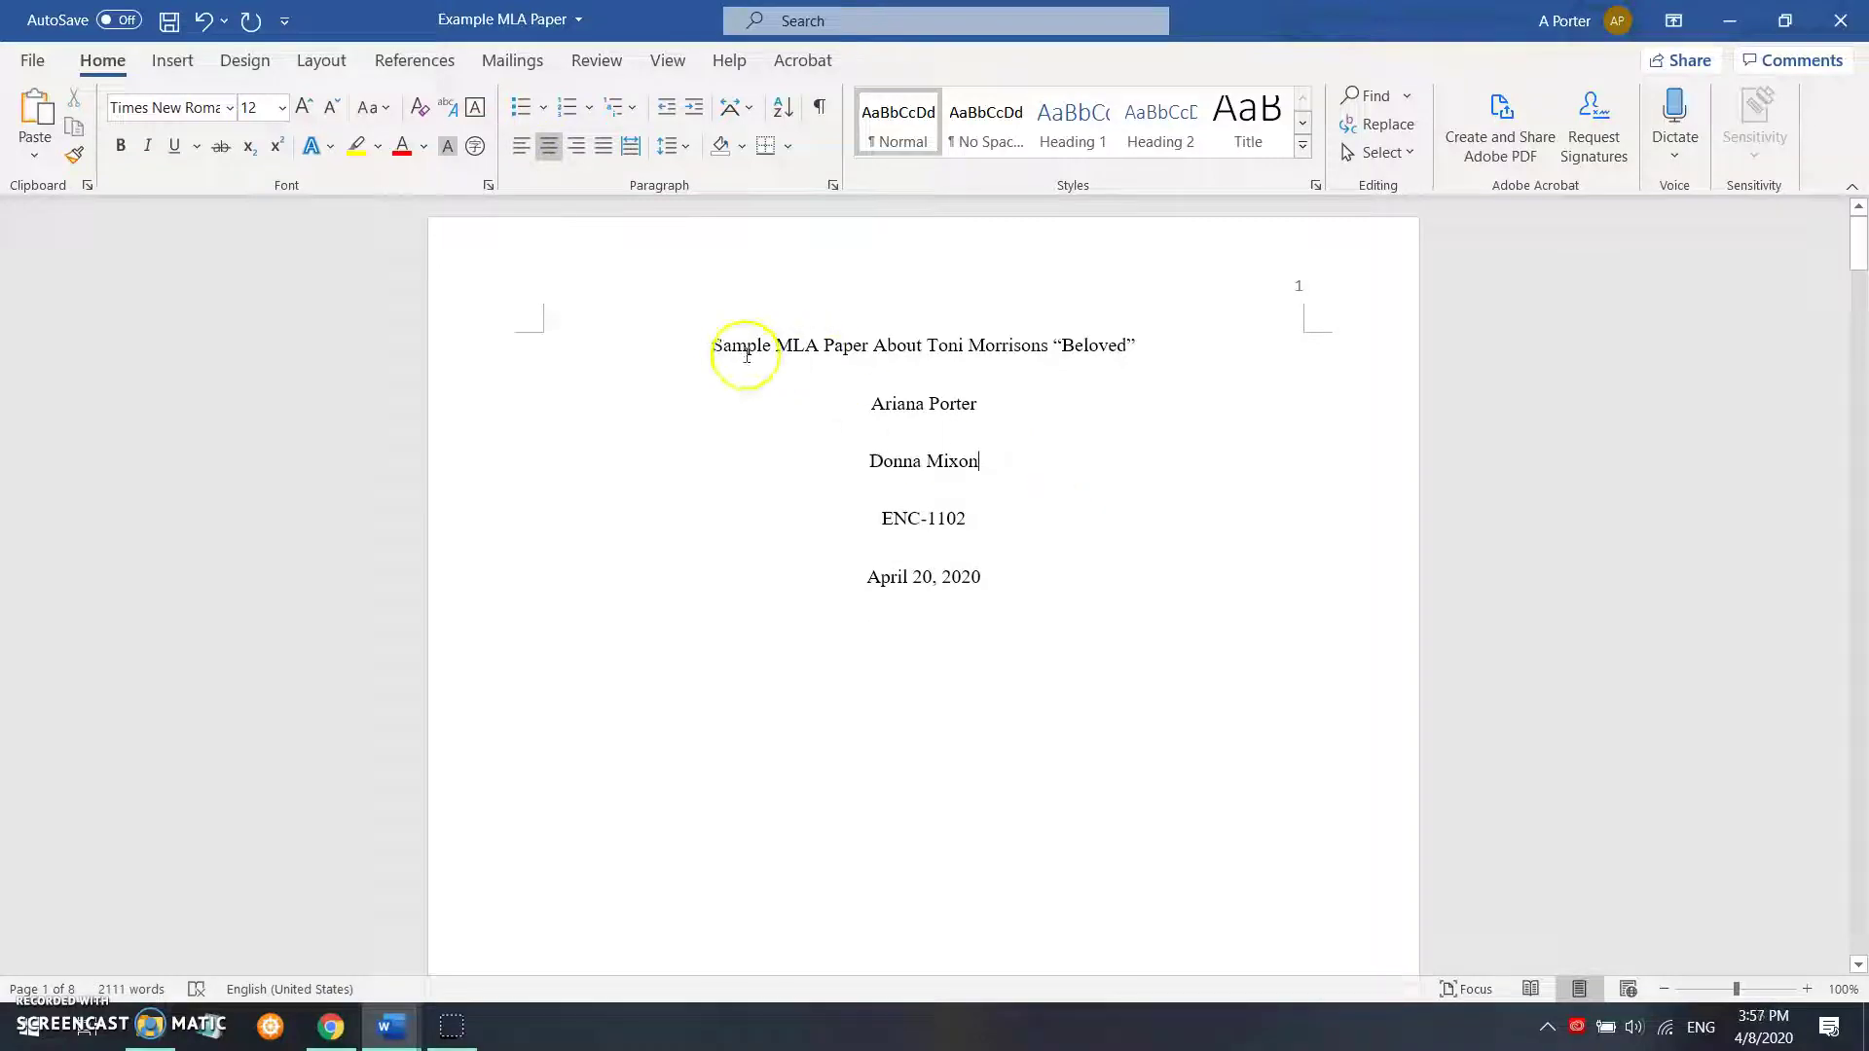
Add a blank line before the title to push the title block down page 1
{"action": "left_click", "coordinate": [716, 344]}
{"action": "key", "text": "Return"}
{"action": "key", "text": "Return"}
{"action": "key", "text": "Return"}
{"action": "key", "text": "Return"}
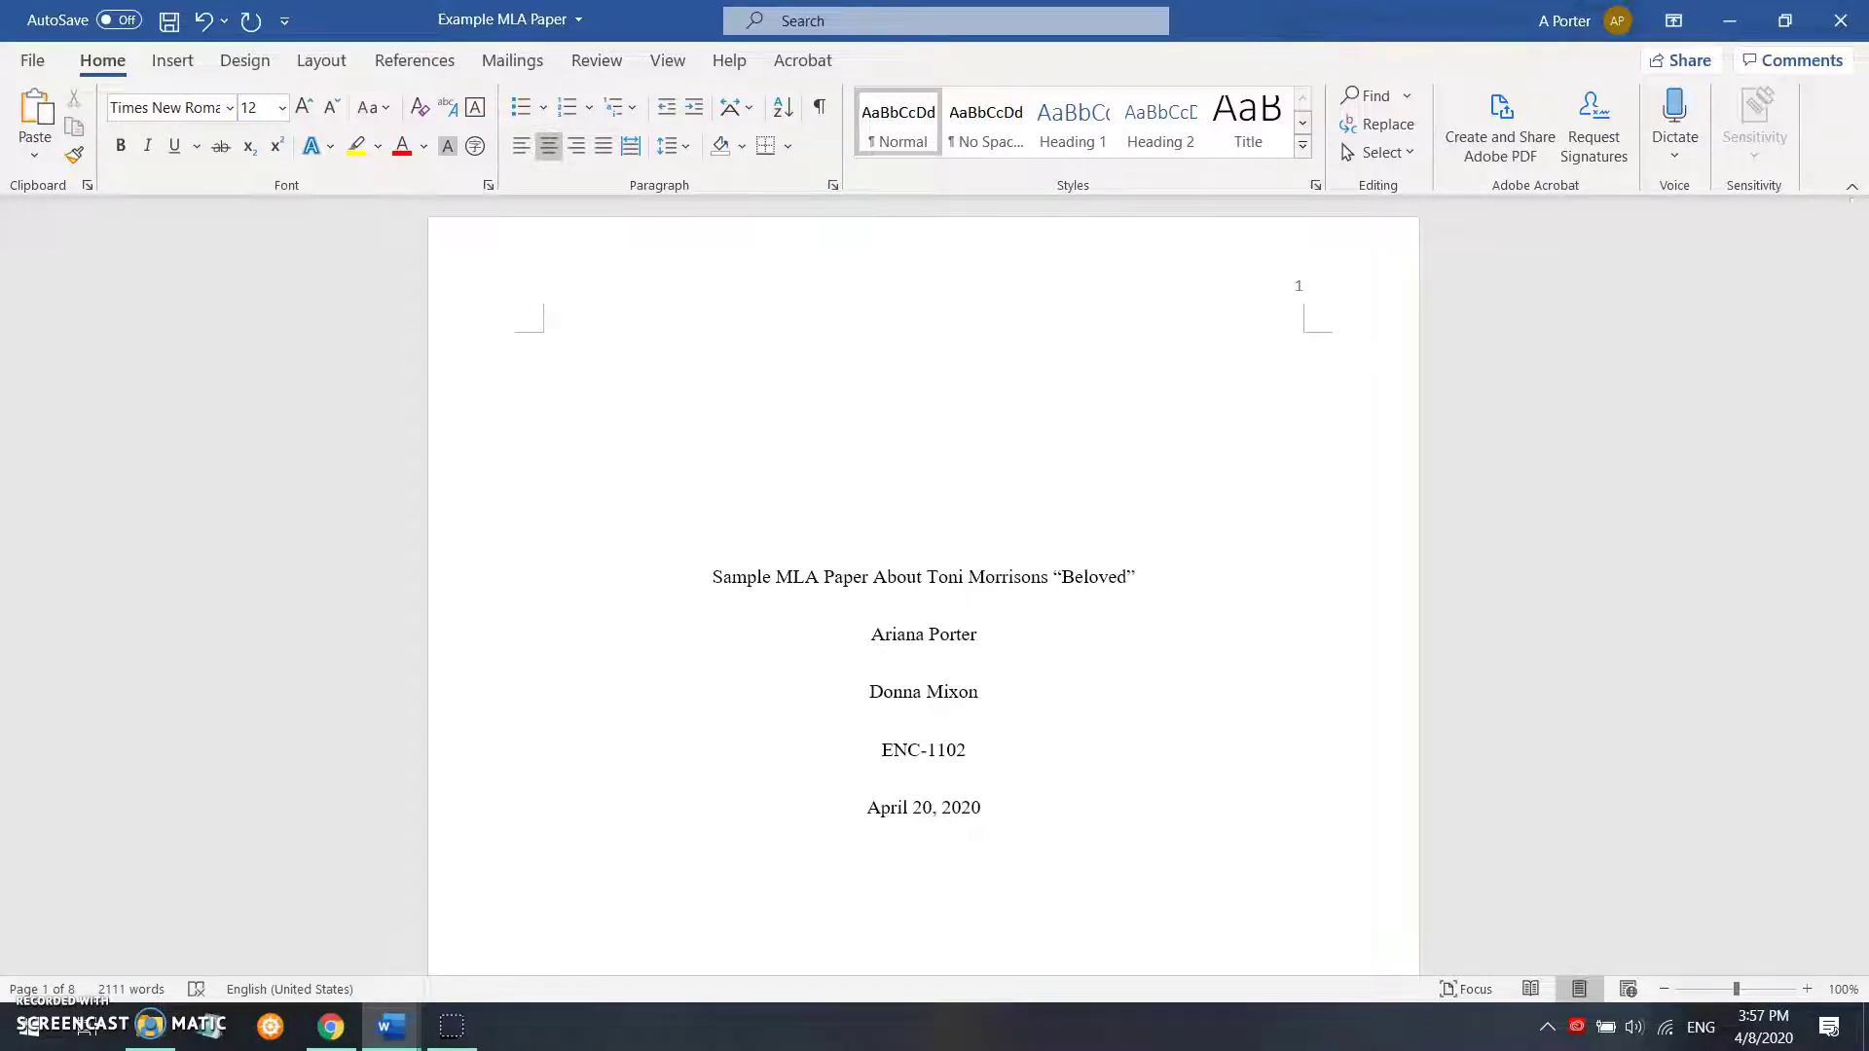
{"action": "scroll", "coordinate": [923, 584], "scroll_direction": "down", "scroll_amount": 6}
{"action": "scroll", "coordinate": [923, 584], "scroll_direction": "up", "scroll_amount": 6}
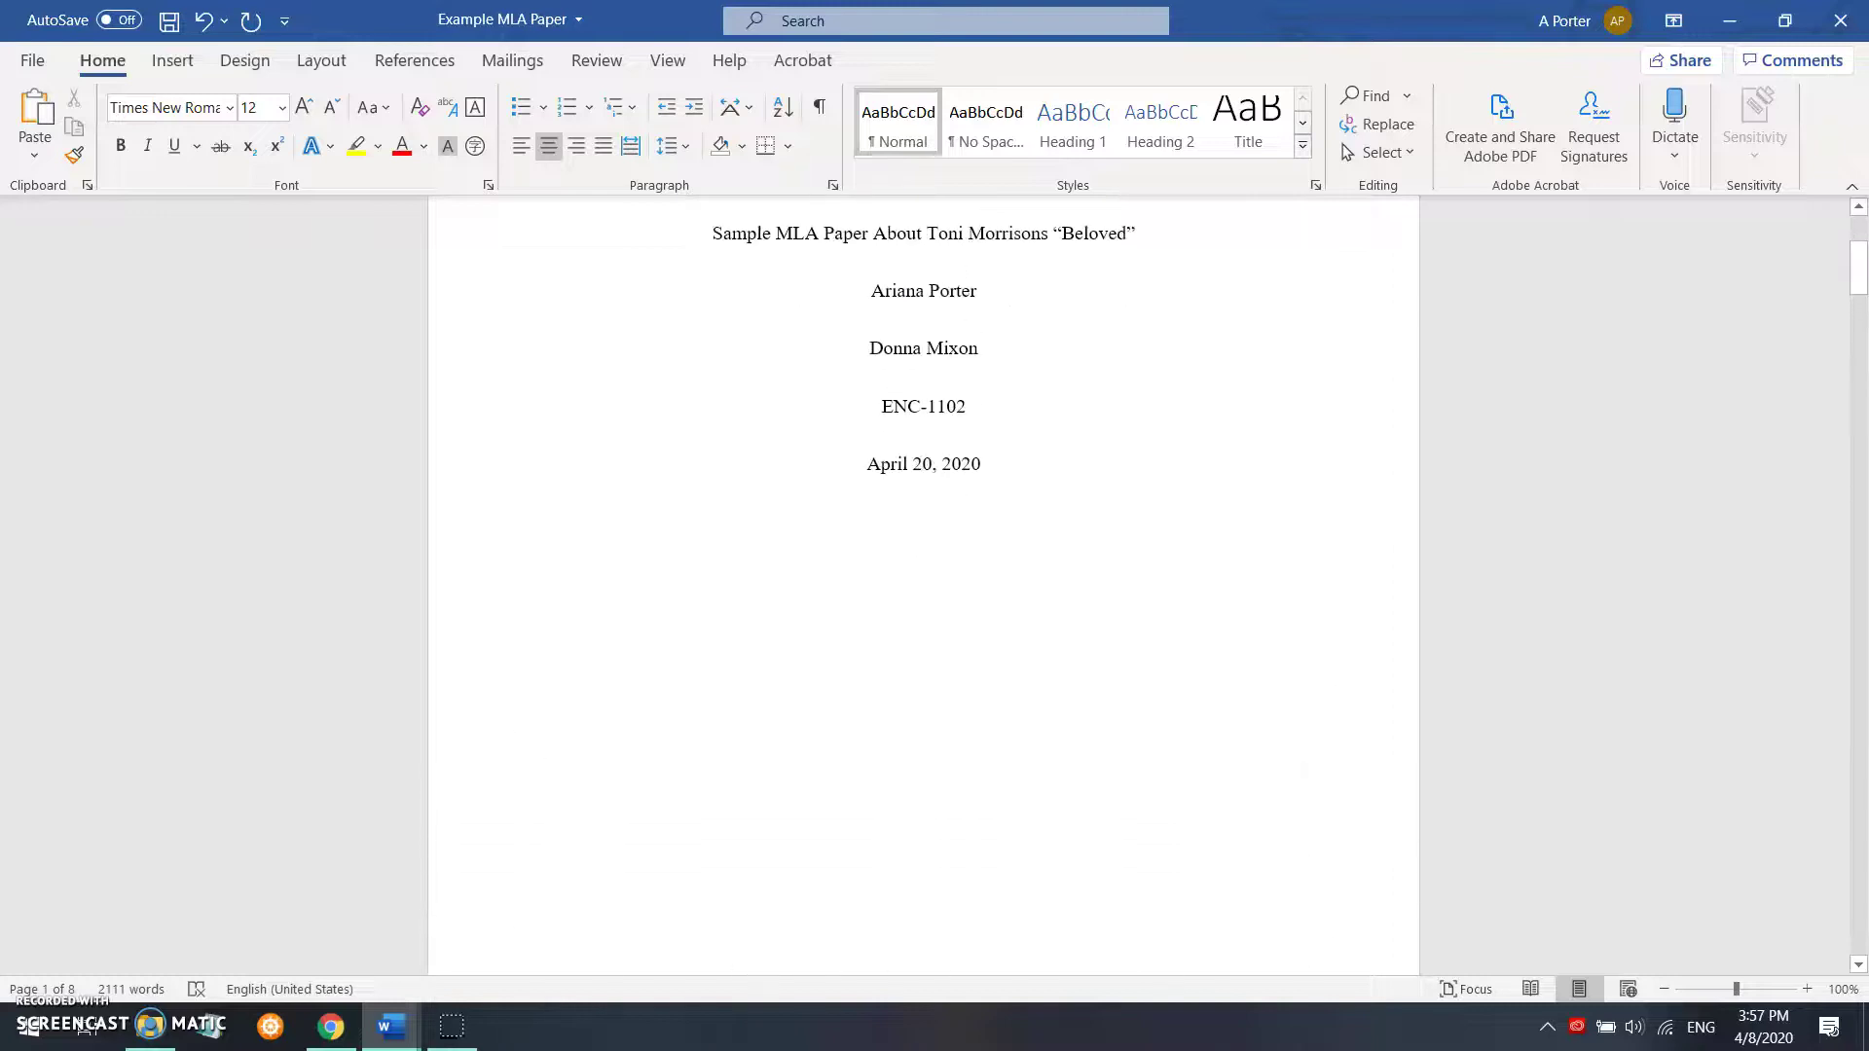
{"action": "scroll", "coordinate": [923, 584], "scroll_direction": "down", "scroll_amount": 5}
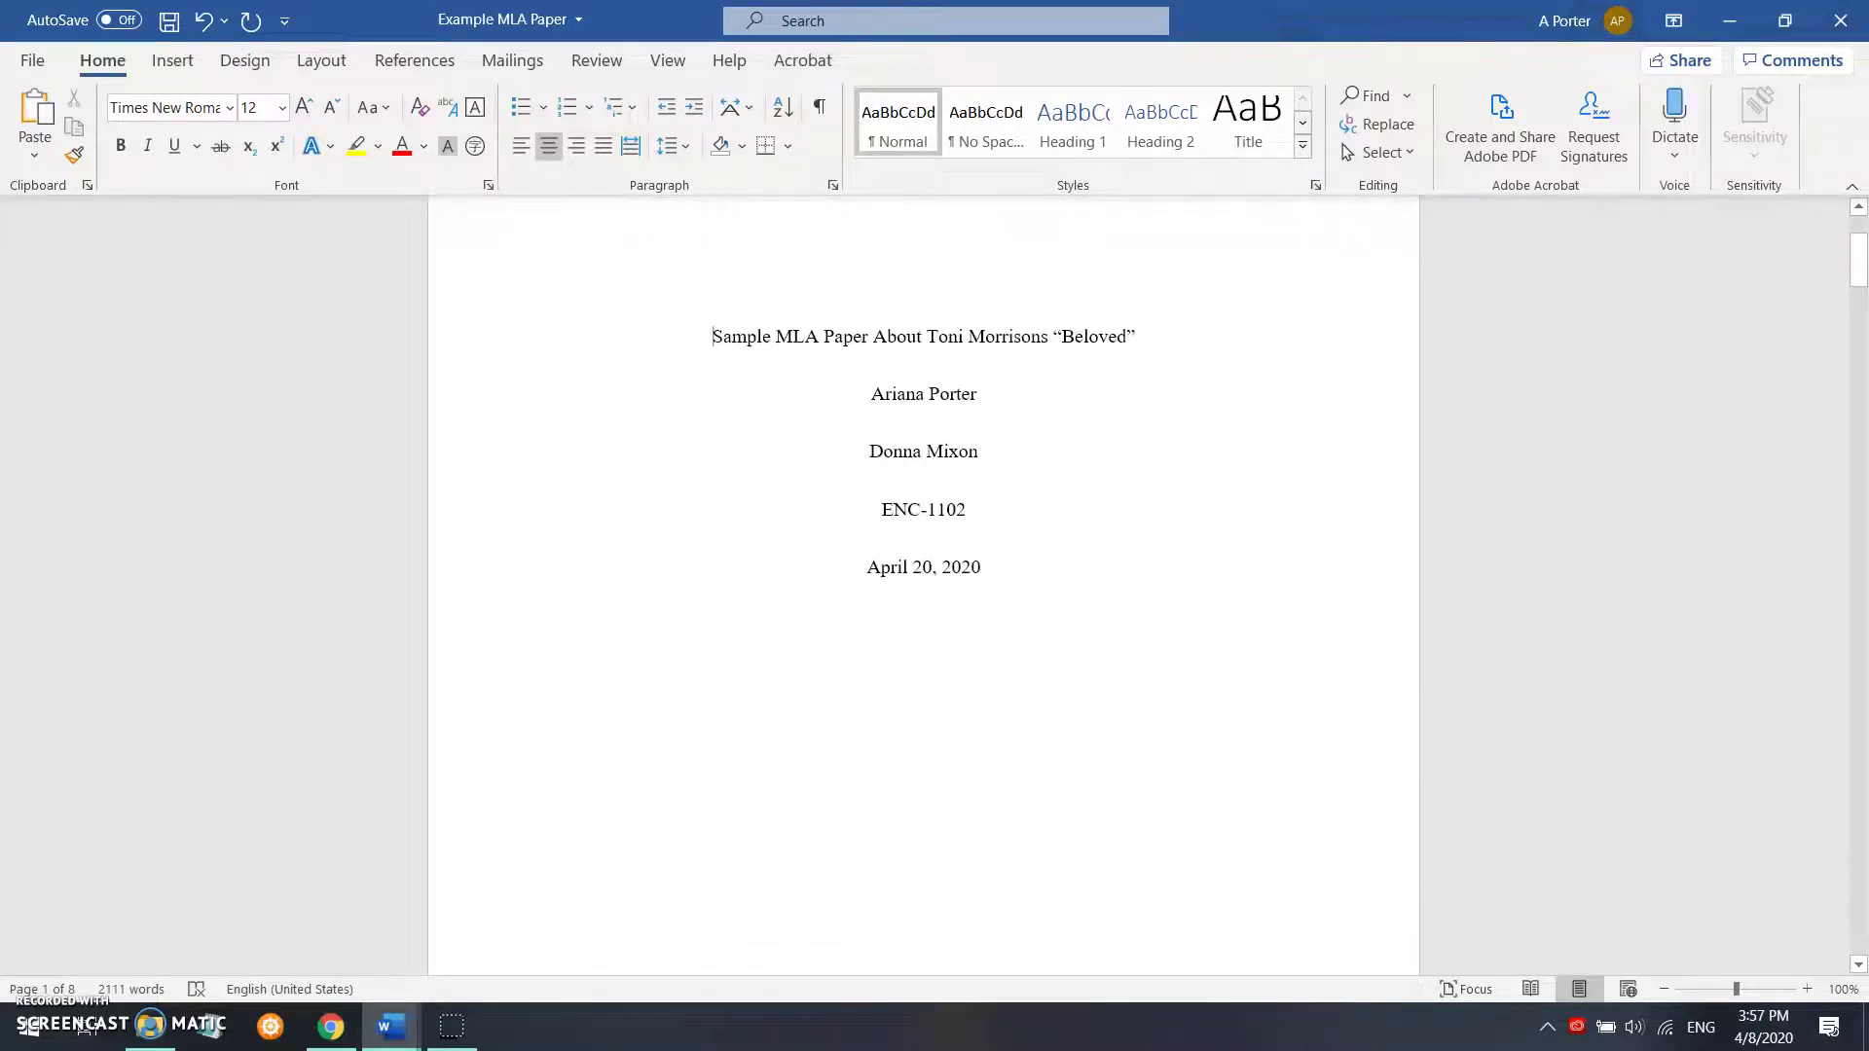
{"action": "scroll", "coordinate": [923, 584], "scroll_direction": "down", "scroll_amount": 15}
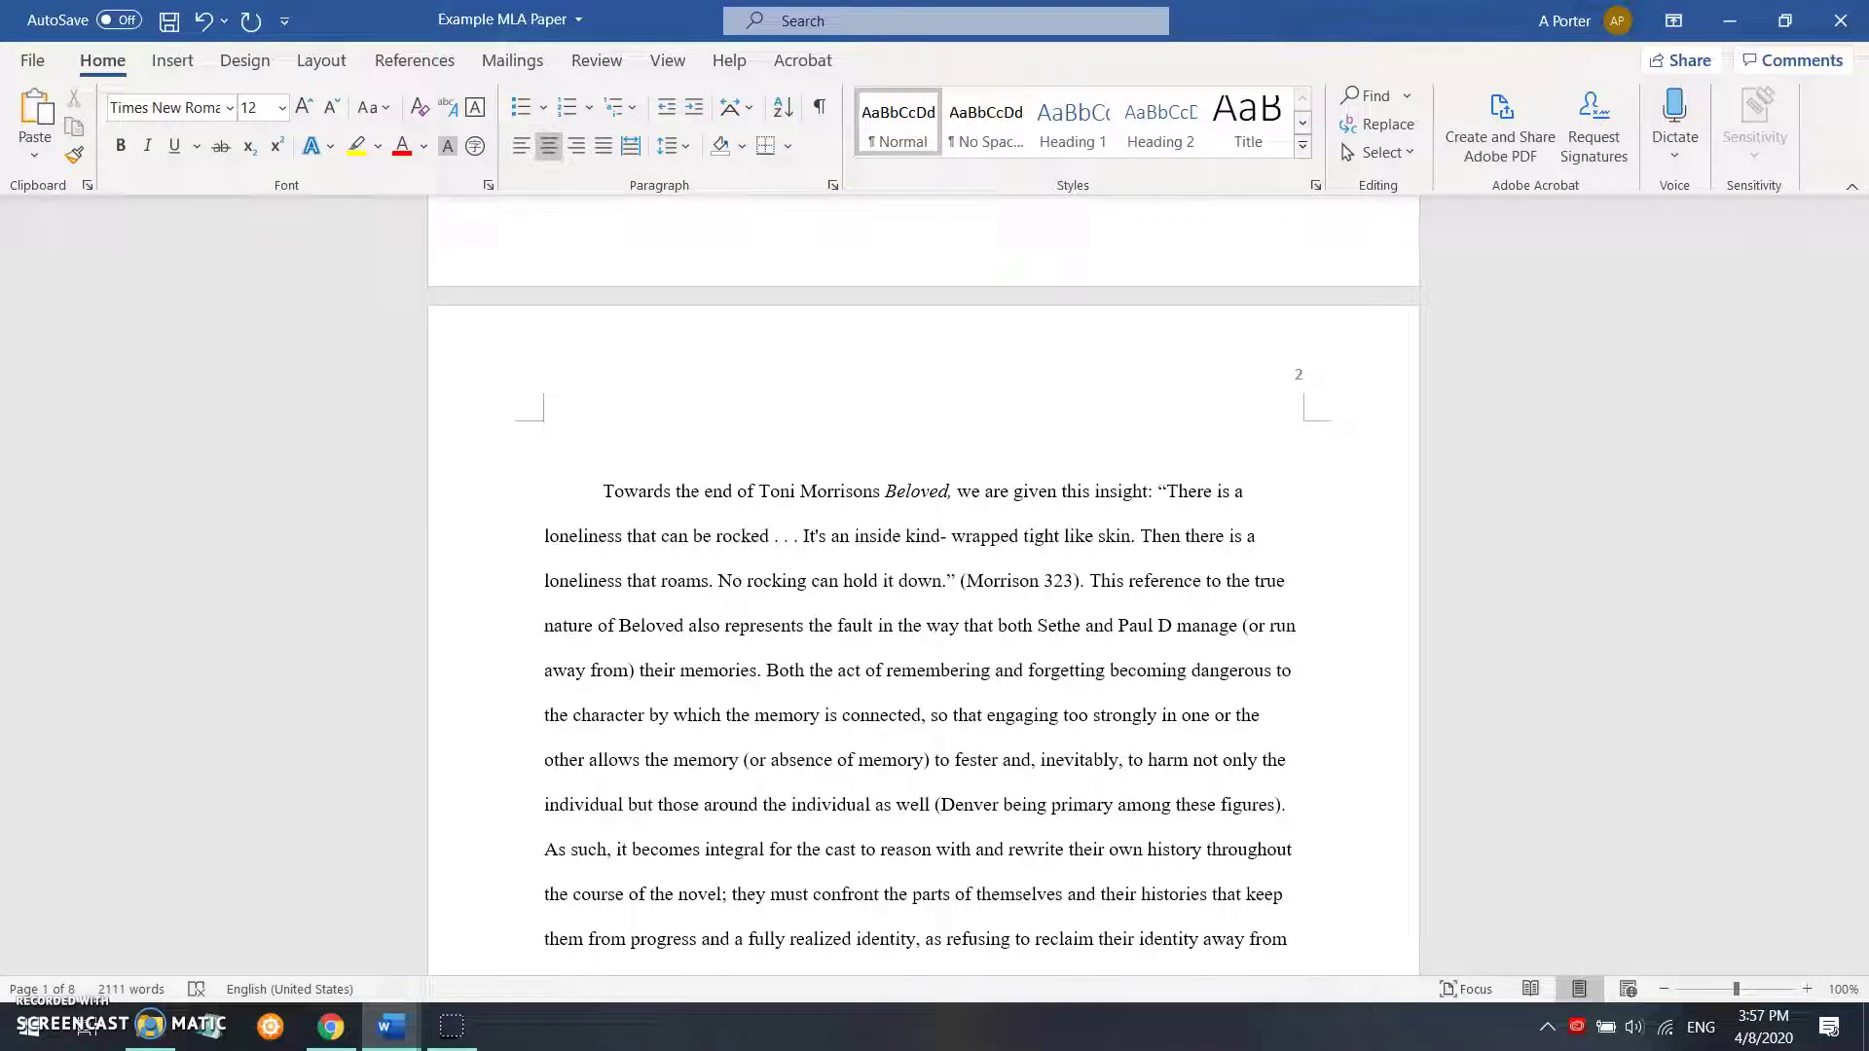
{"action": "scroll", "coordinate": [877, 480], "scroll_direction": "up", "scroll_amount": 15}
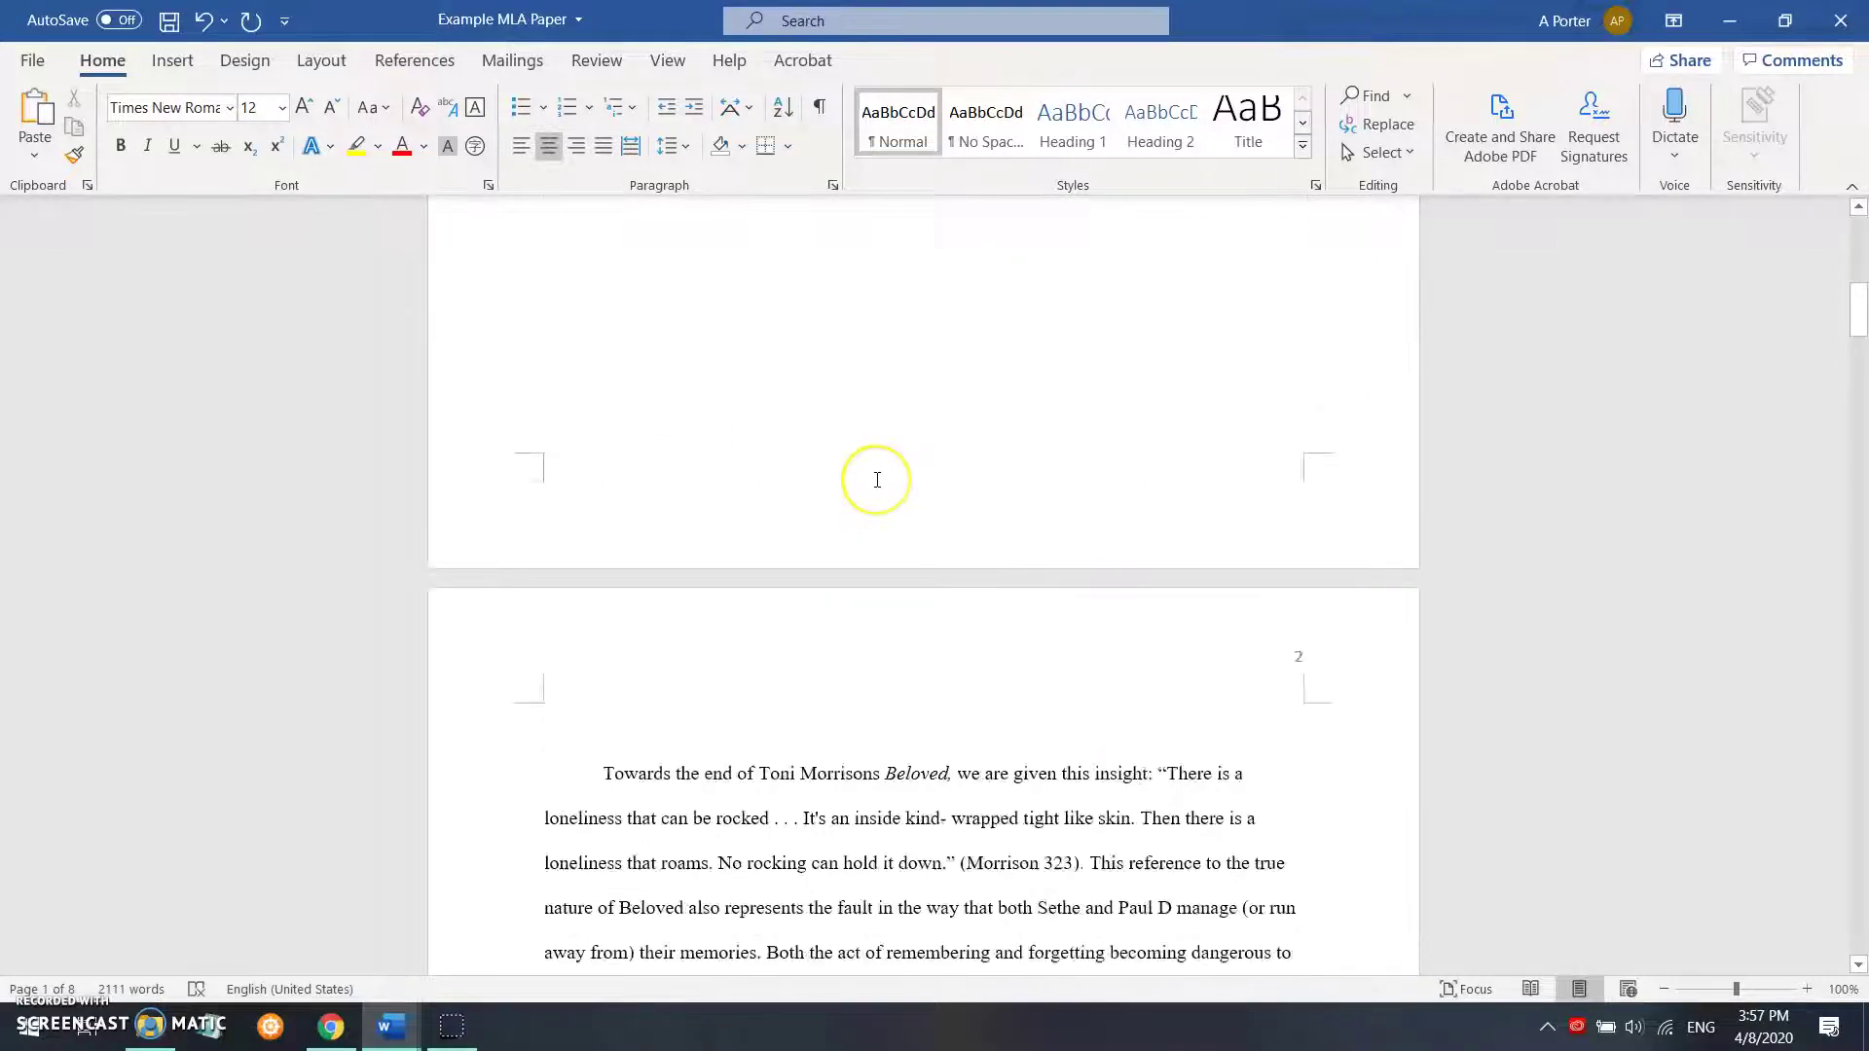
{"action": "scroll", "coordinate": [877, 480], "scroll_direction": "down", "scroll_amount": 10}
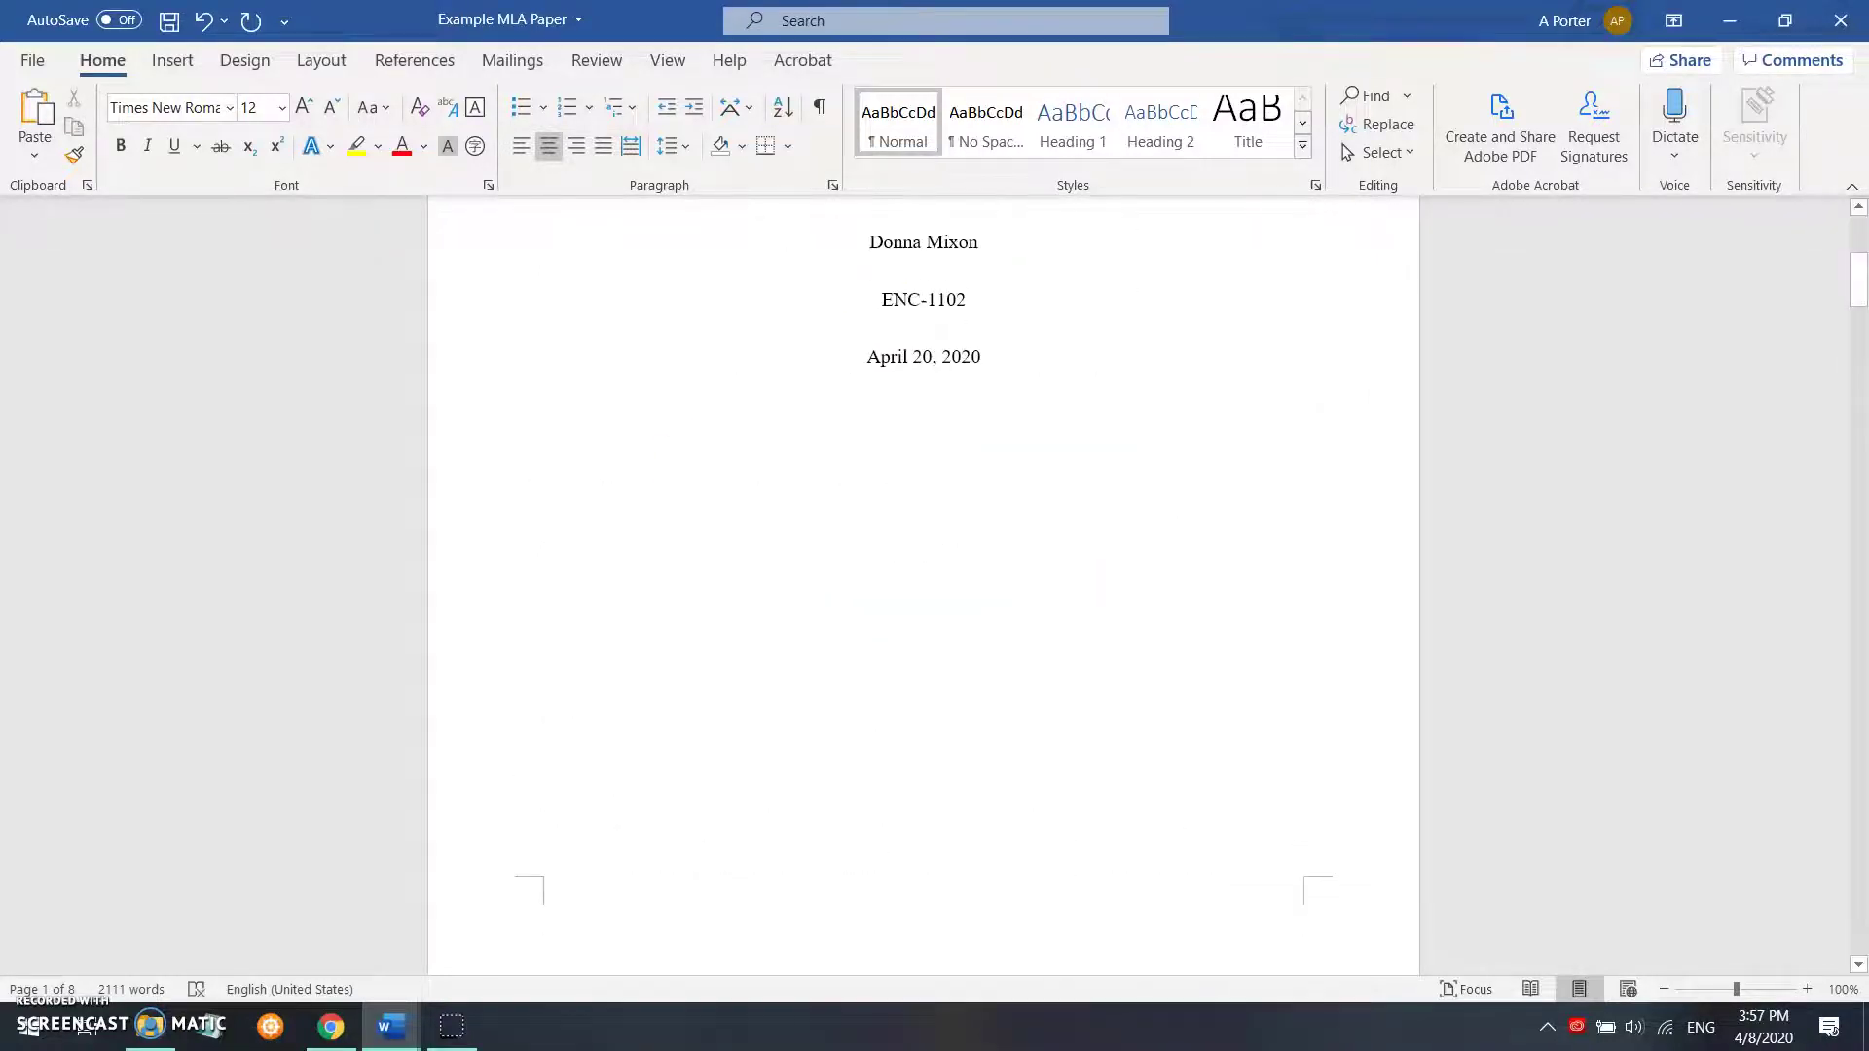
{"action": "scroll", "coordinate": [877, 487], "scroll_direction": "down", "scroll_amount": 1}
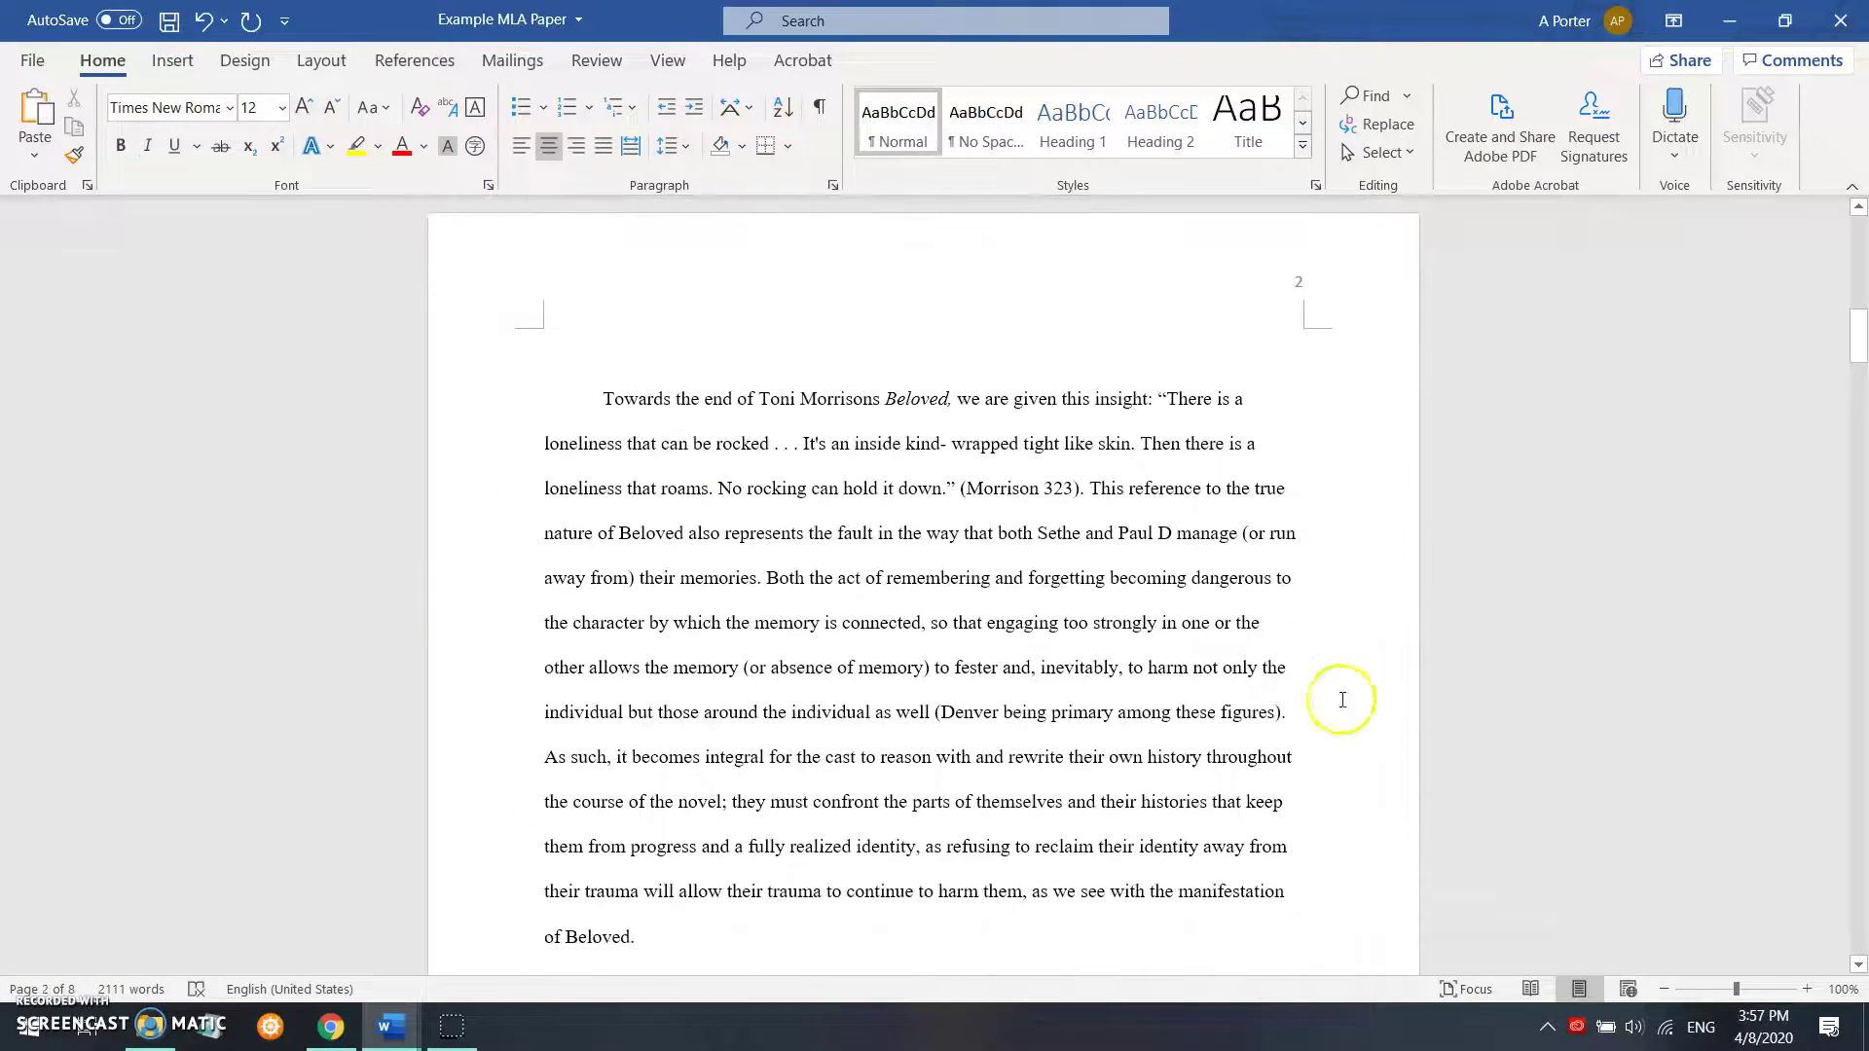
{"action": "scroll", "coordinate": [959, 402], "scroll_direction": "up", "scroll_amount": 4}
{"action": "scroll", "coordinate": [959, 402], "scroll_direction": "up", "scroll_amount": 12}
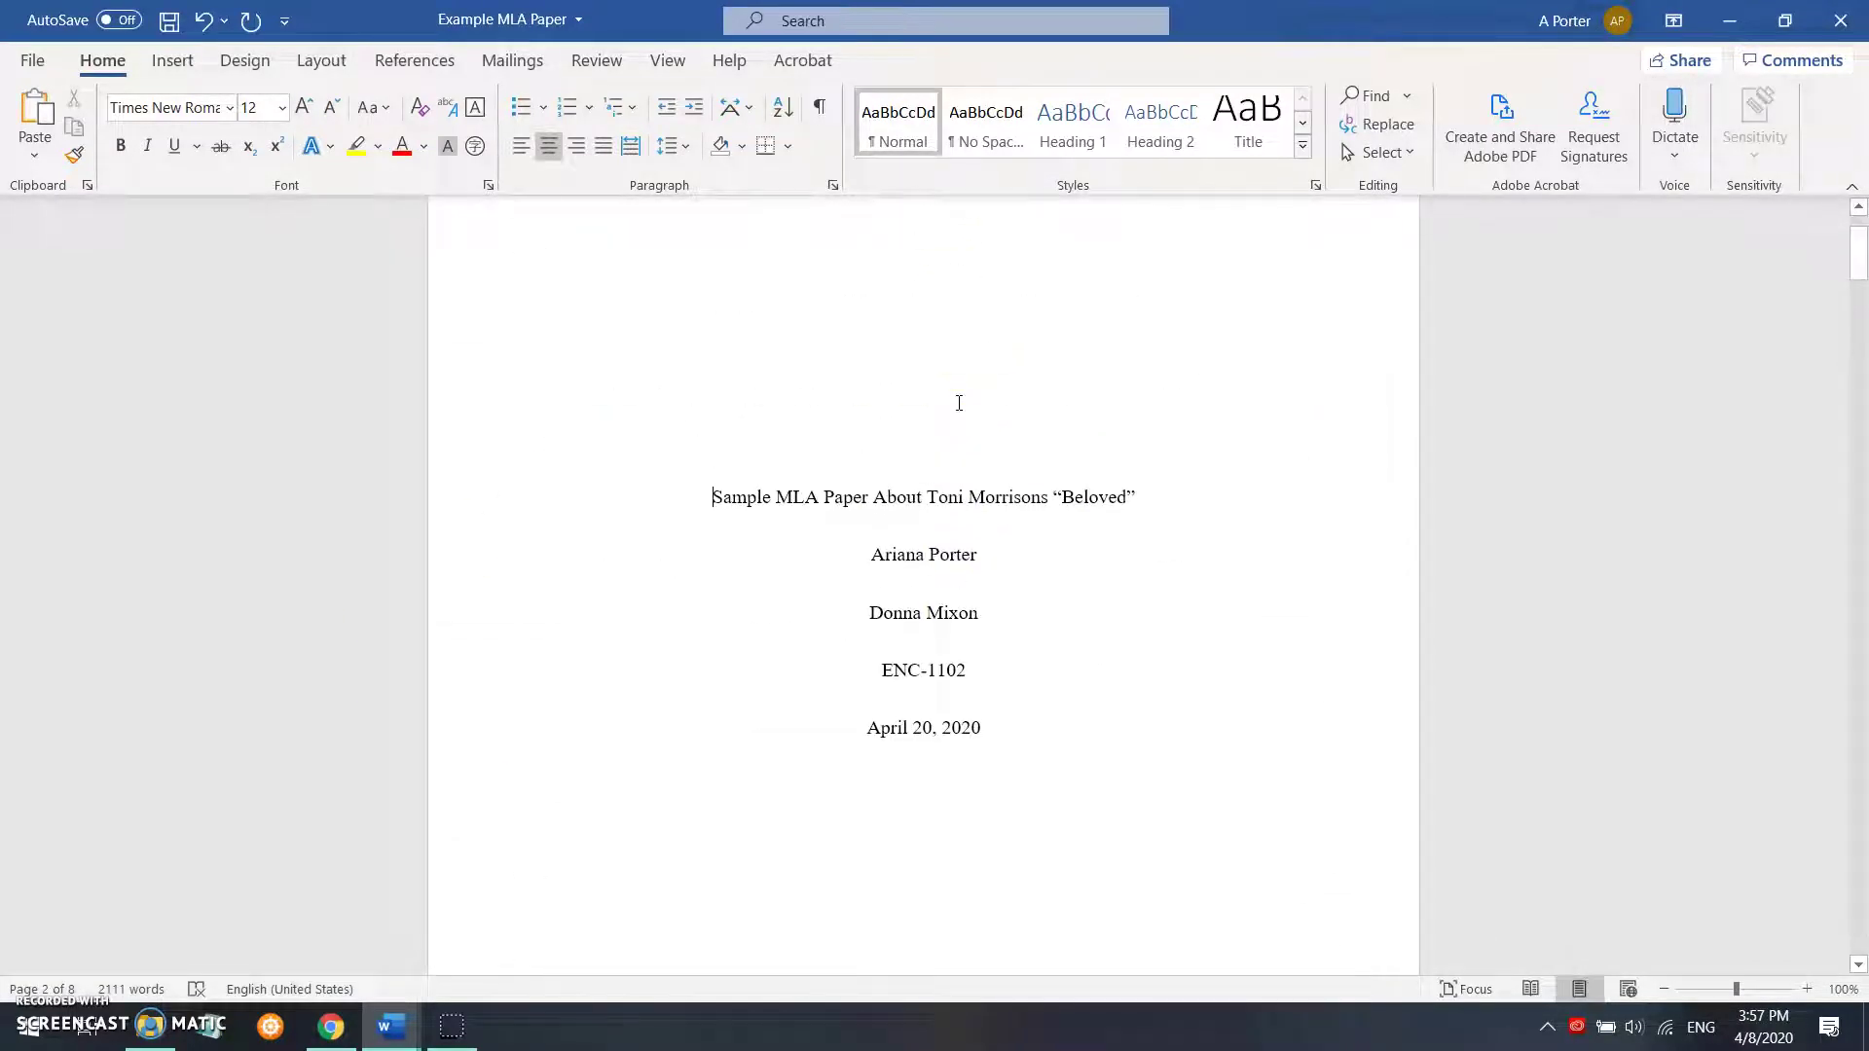
{"action": "scroll", "coordinate": [959, 402], "scroll_direction": "down", "scroll_amount": 1}
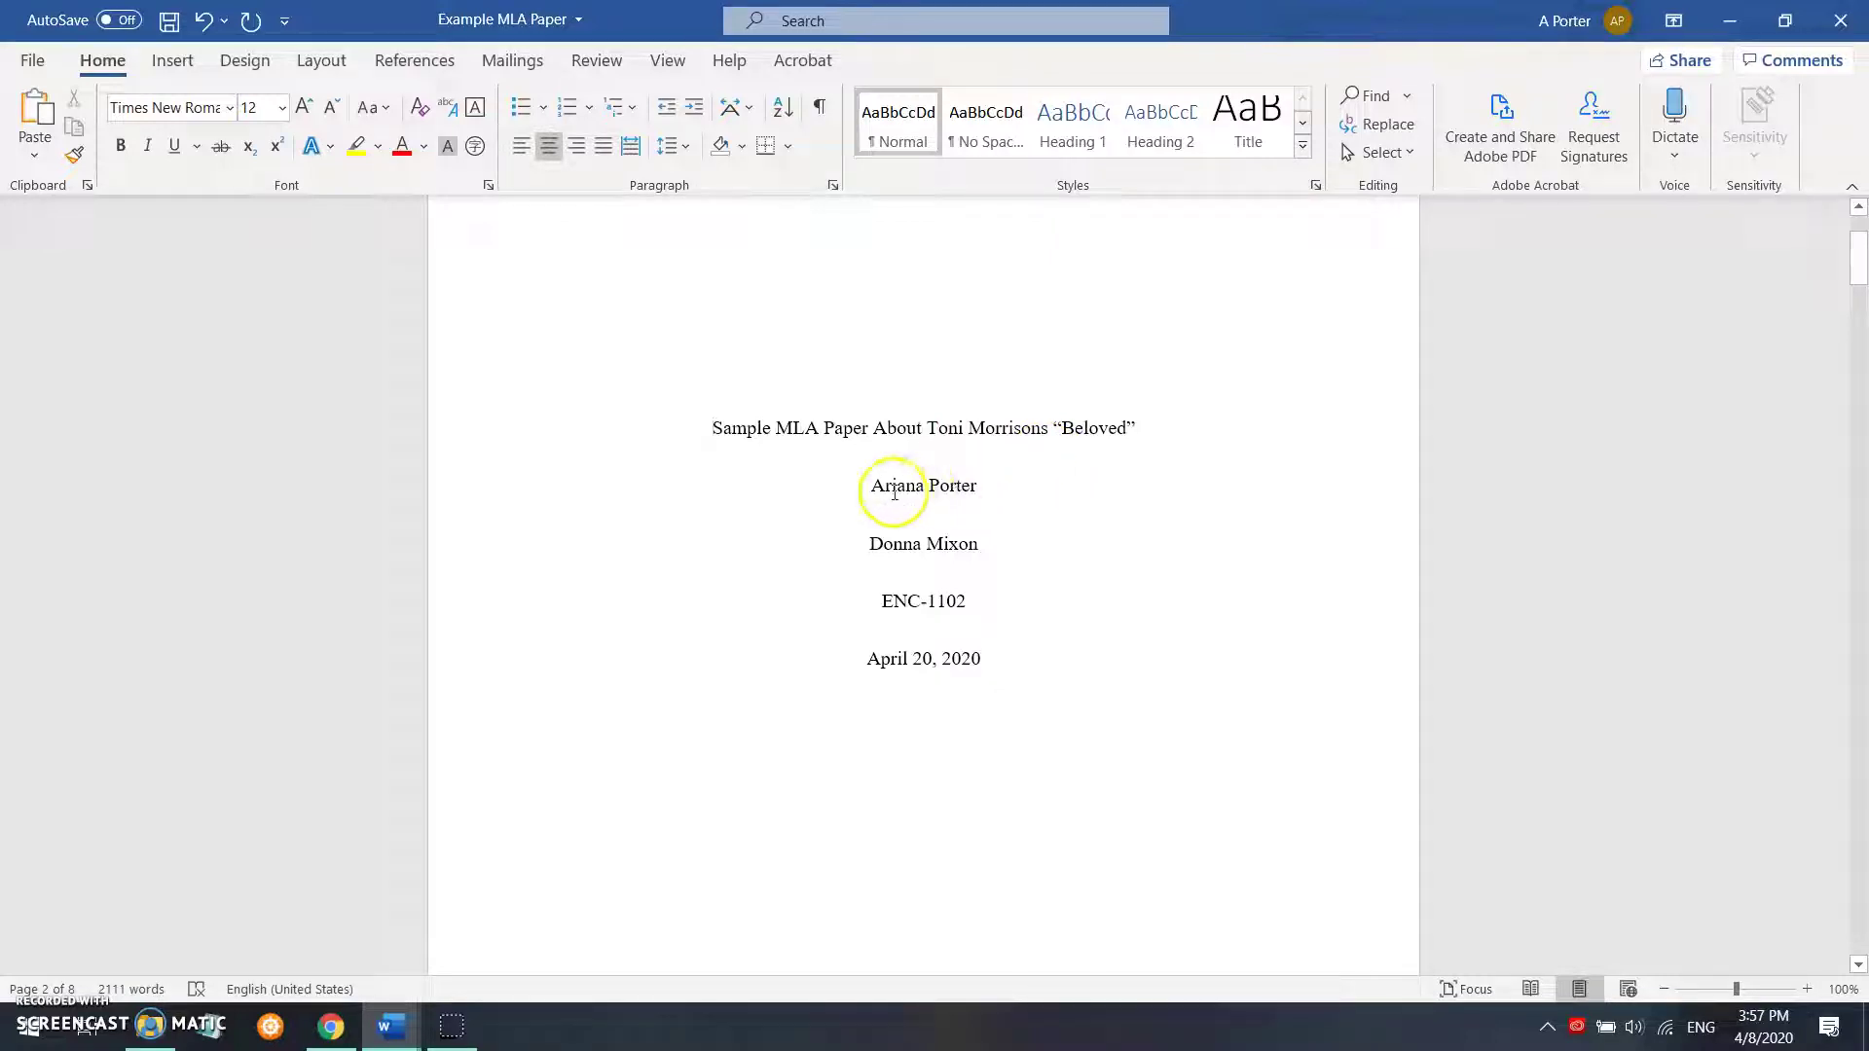
Add a 'Daytona State College' line below the author's name
{"action": "left_click", "coordinate": [991, 489]}
{"action": "key", "text": "Return"}
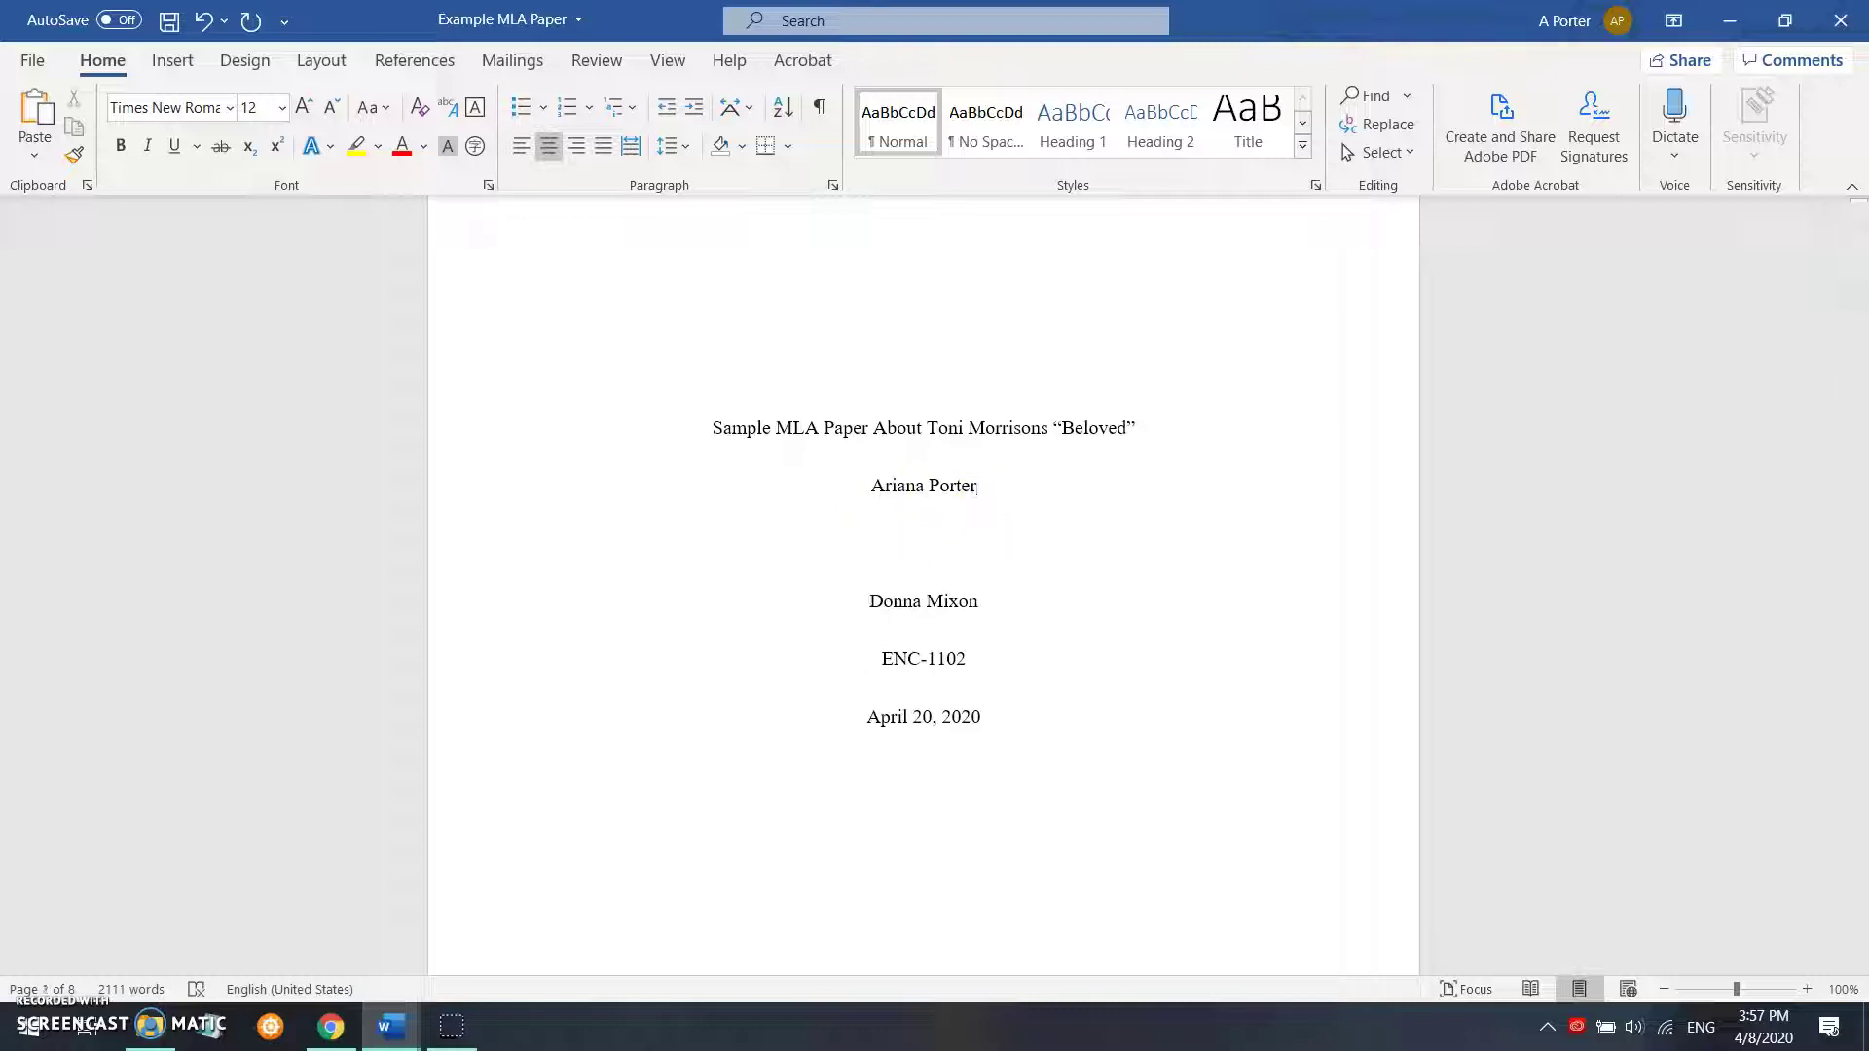
{"action": "type", "text": "Daytona State College"}
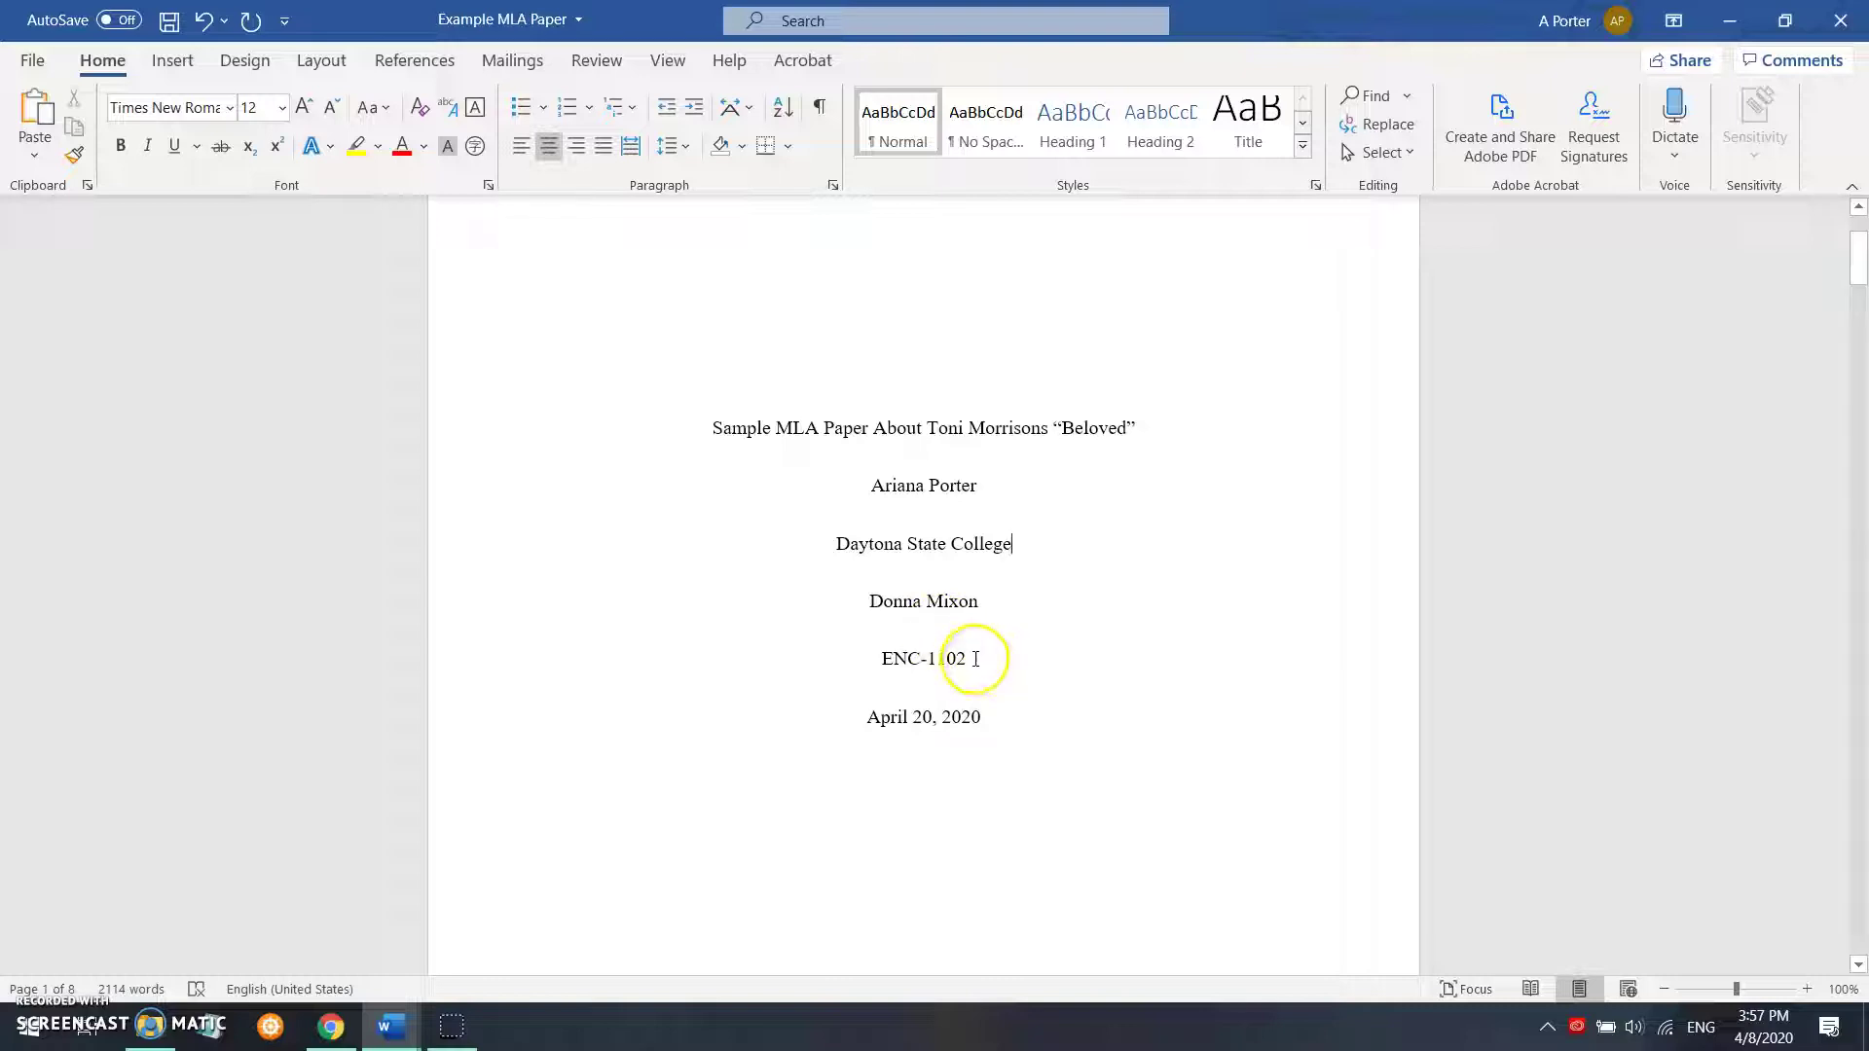
Move the ENC-1102 line above the instructor's name
{"action": "left_click", "coordinate": [974, 659]}
{"action": "left_click_drag", "start_coordinate": [974, 660], "coordinate": [882, 659]}
{"action": "key", "text": "ctrl+c"}
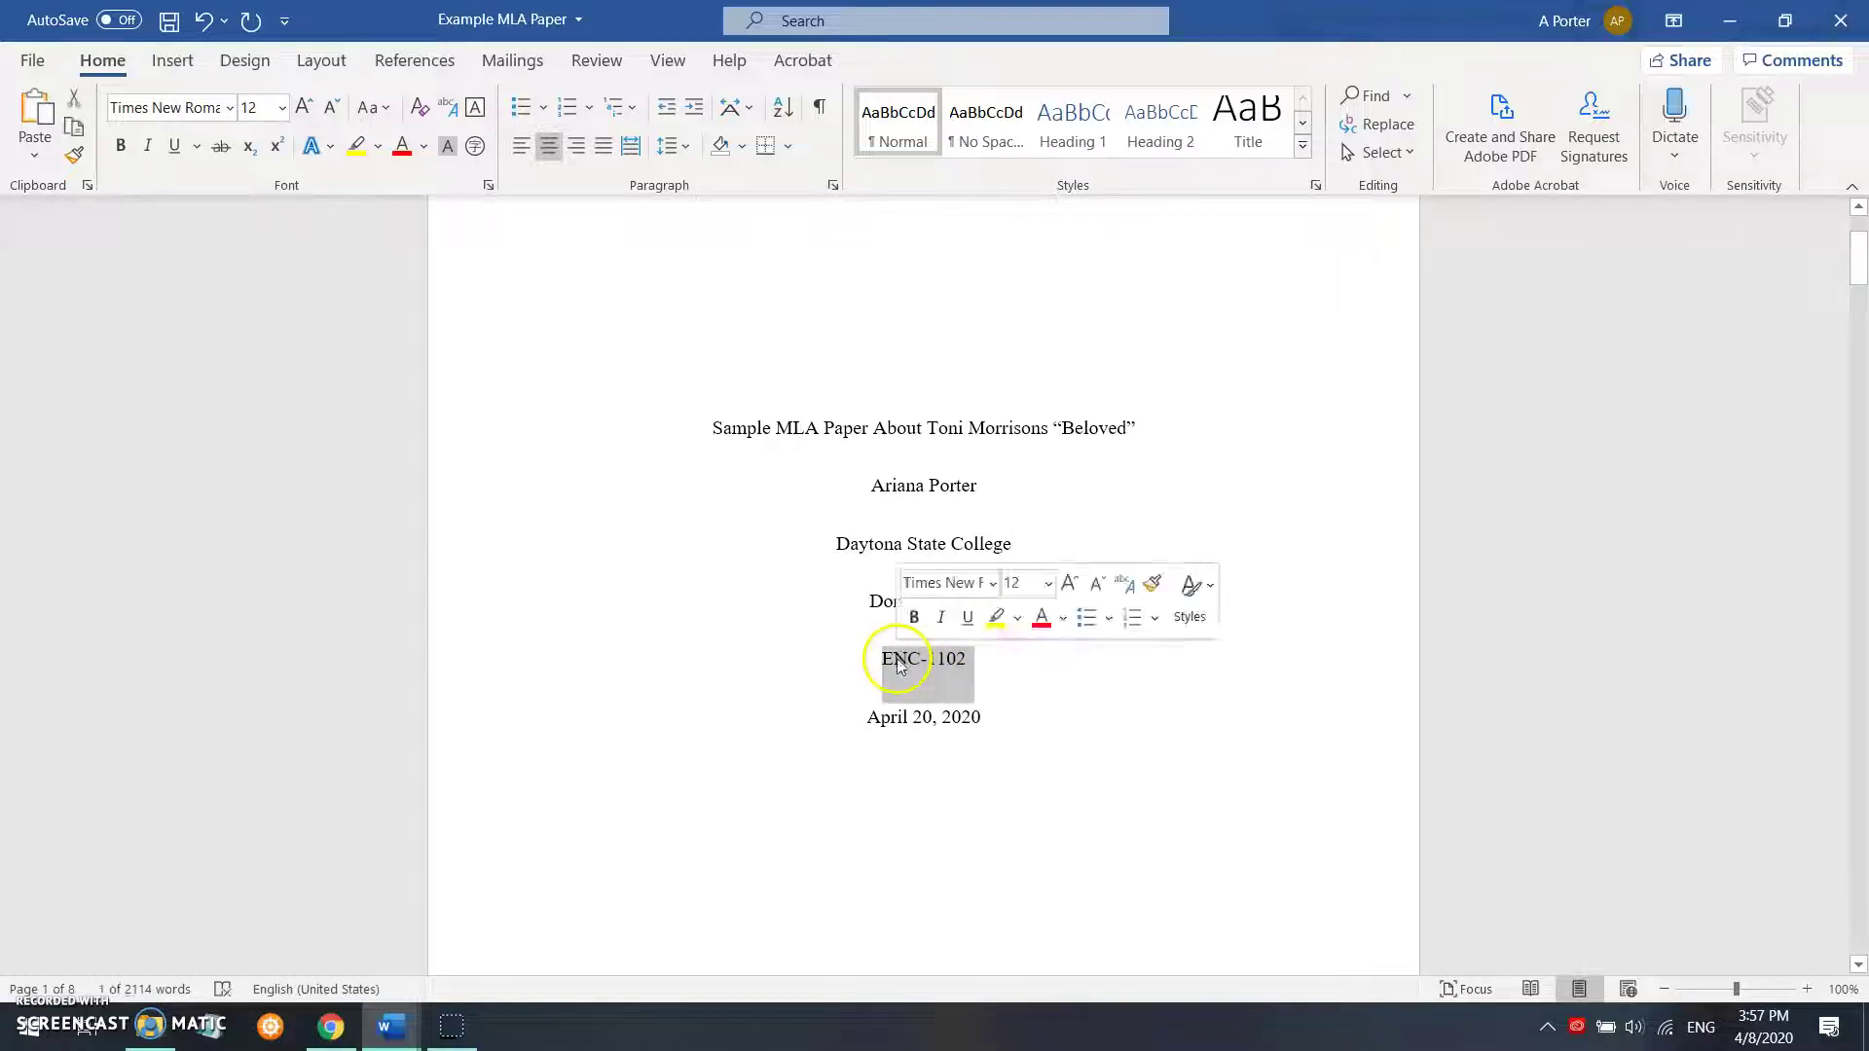
{"action": "key", "text": "BackSpace"}
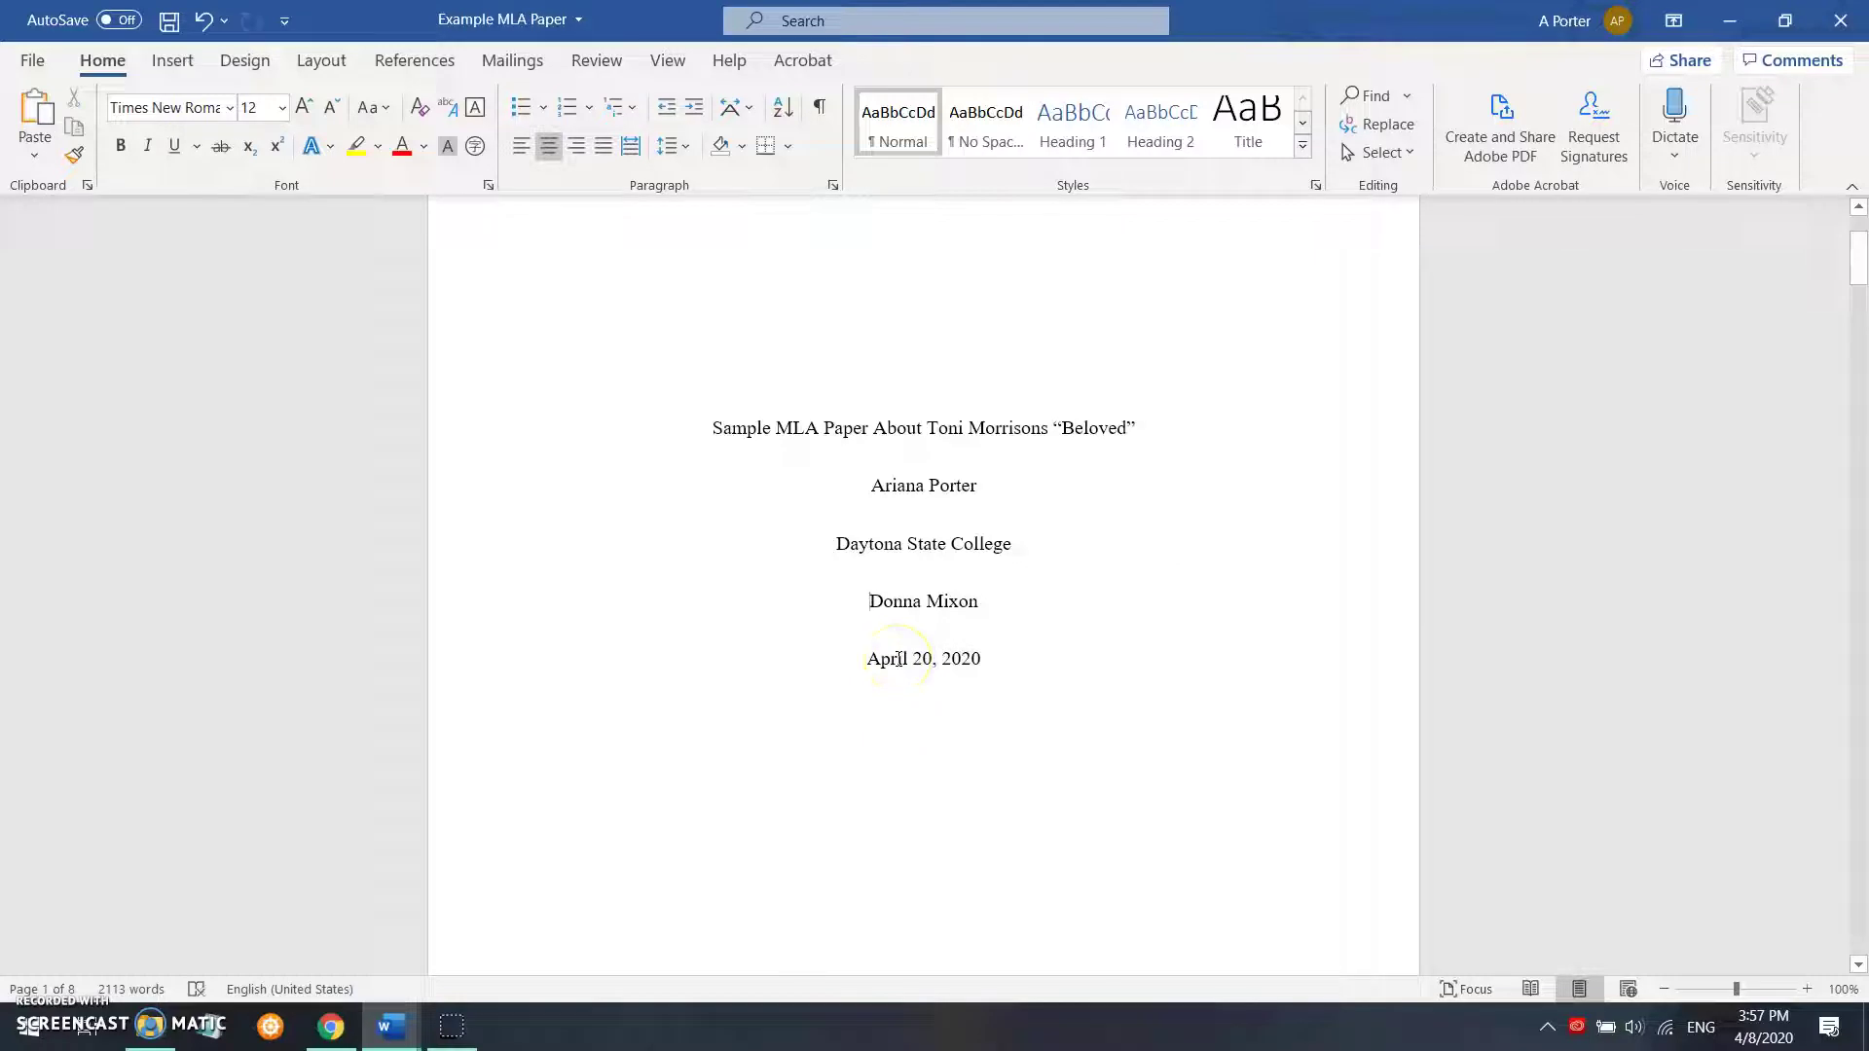
{"action": "key", "text": "ctrl+v"}
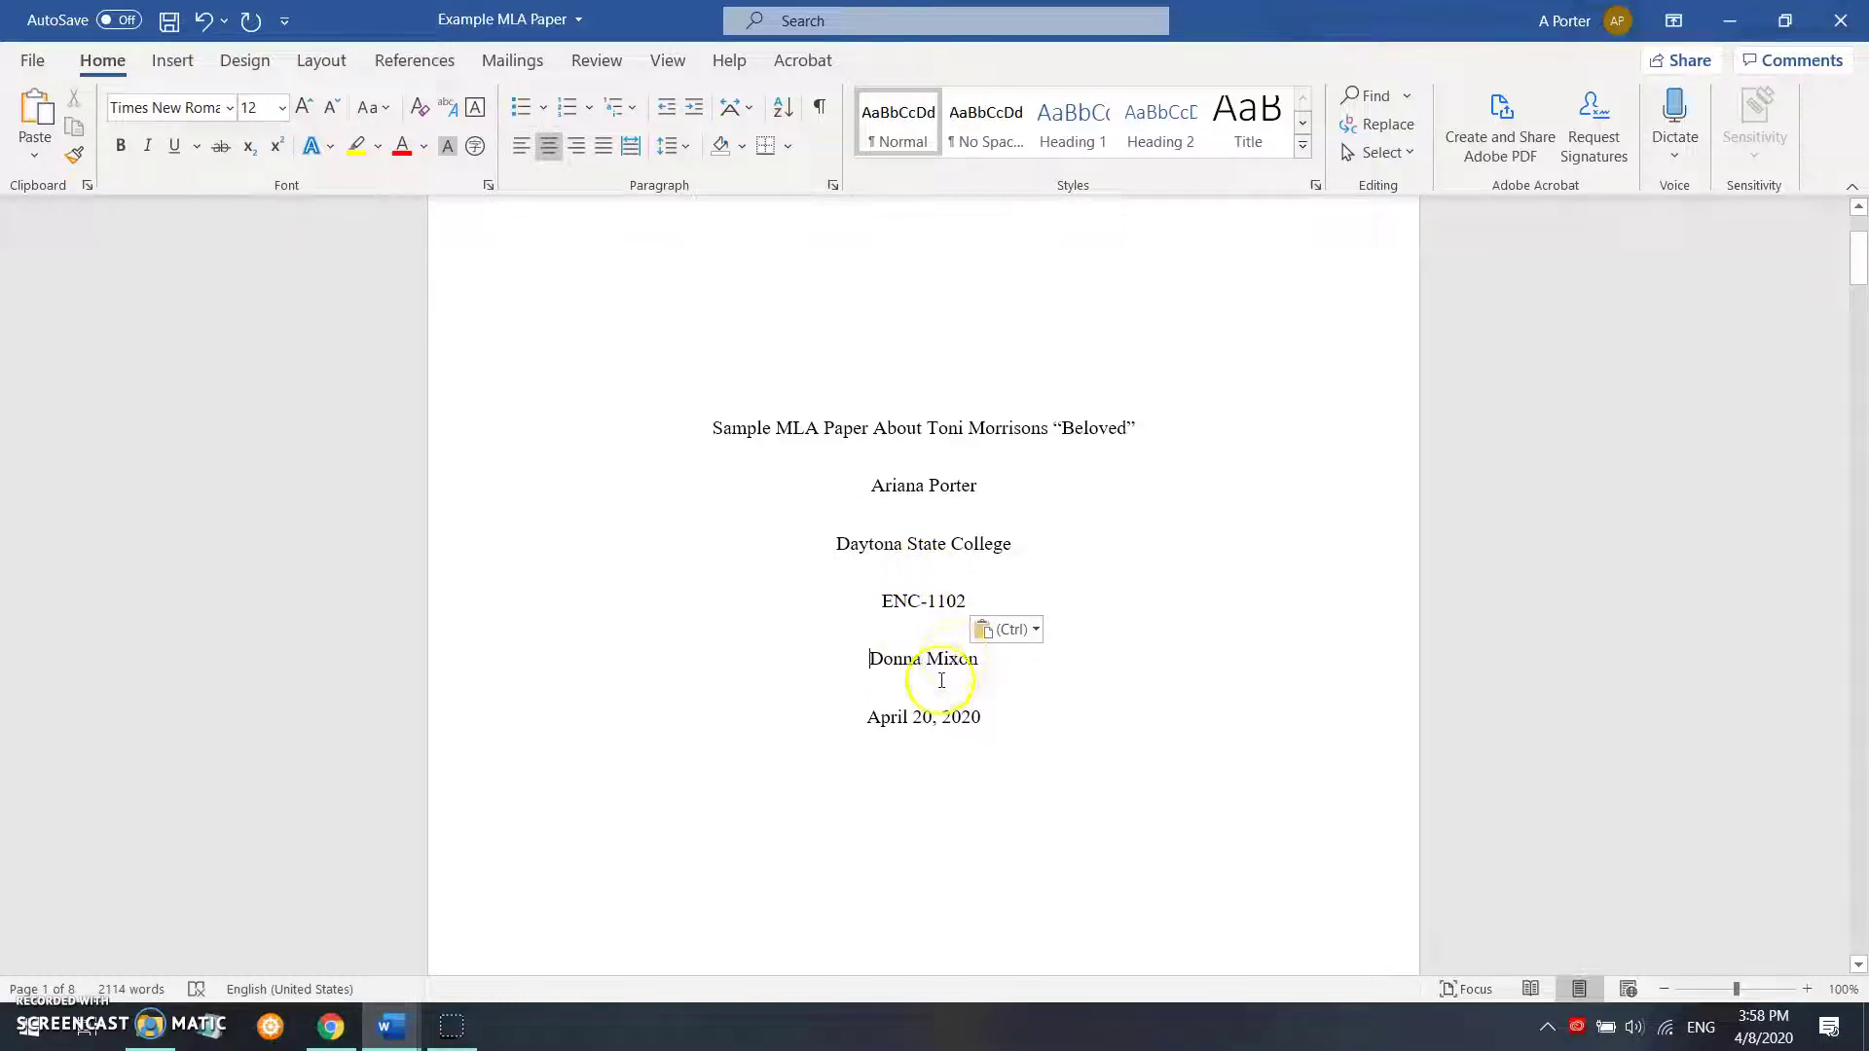
Type 'Professor' before the instructor's name
{"action": "type", "text": "Professor"}
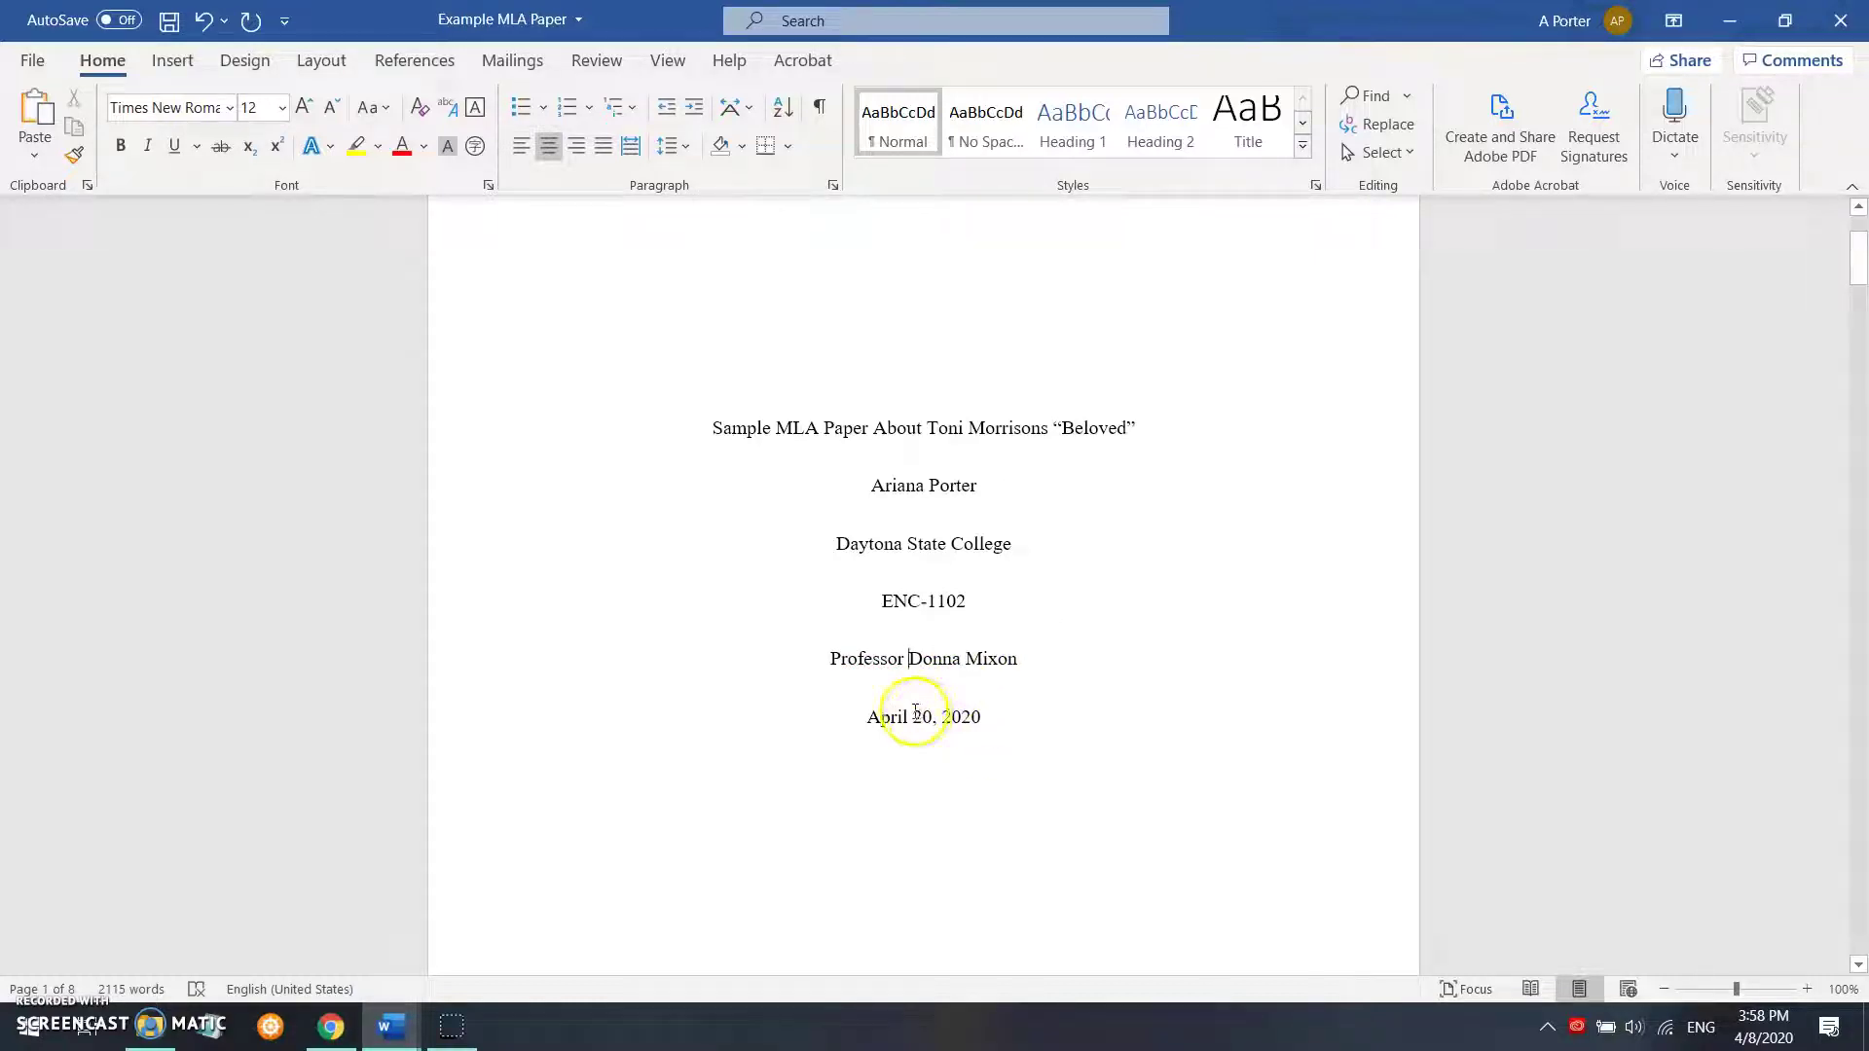
{"action": "left_click_drag", "start_coordinate": [985, 717], "coordinate": [870, 712]}
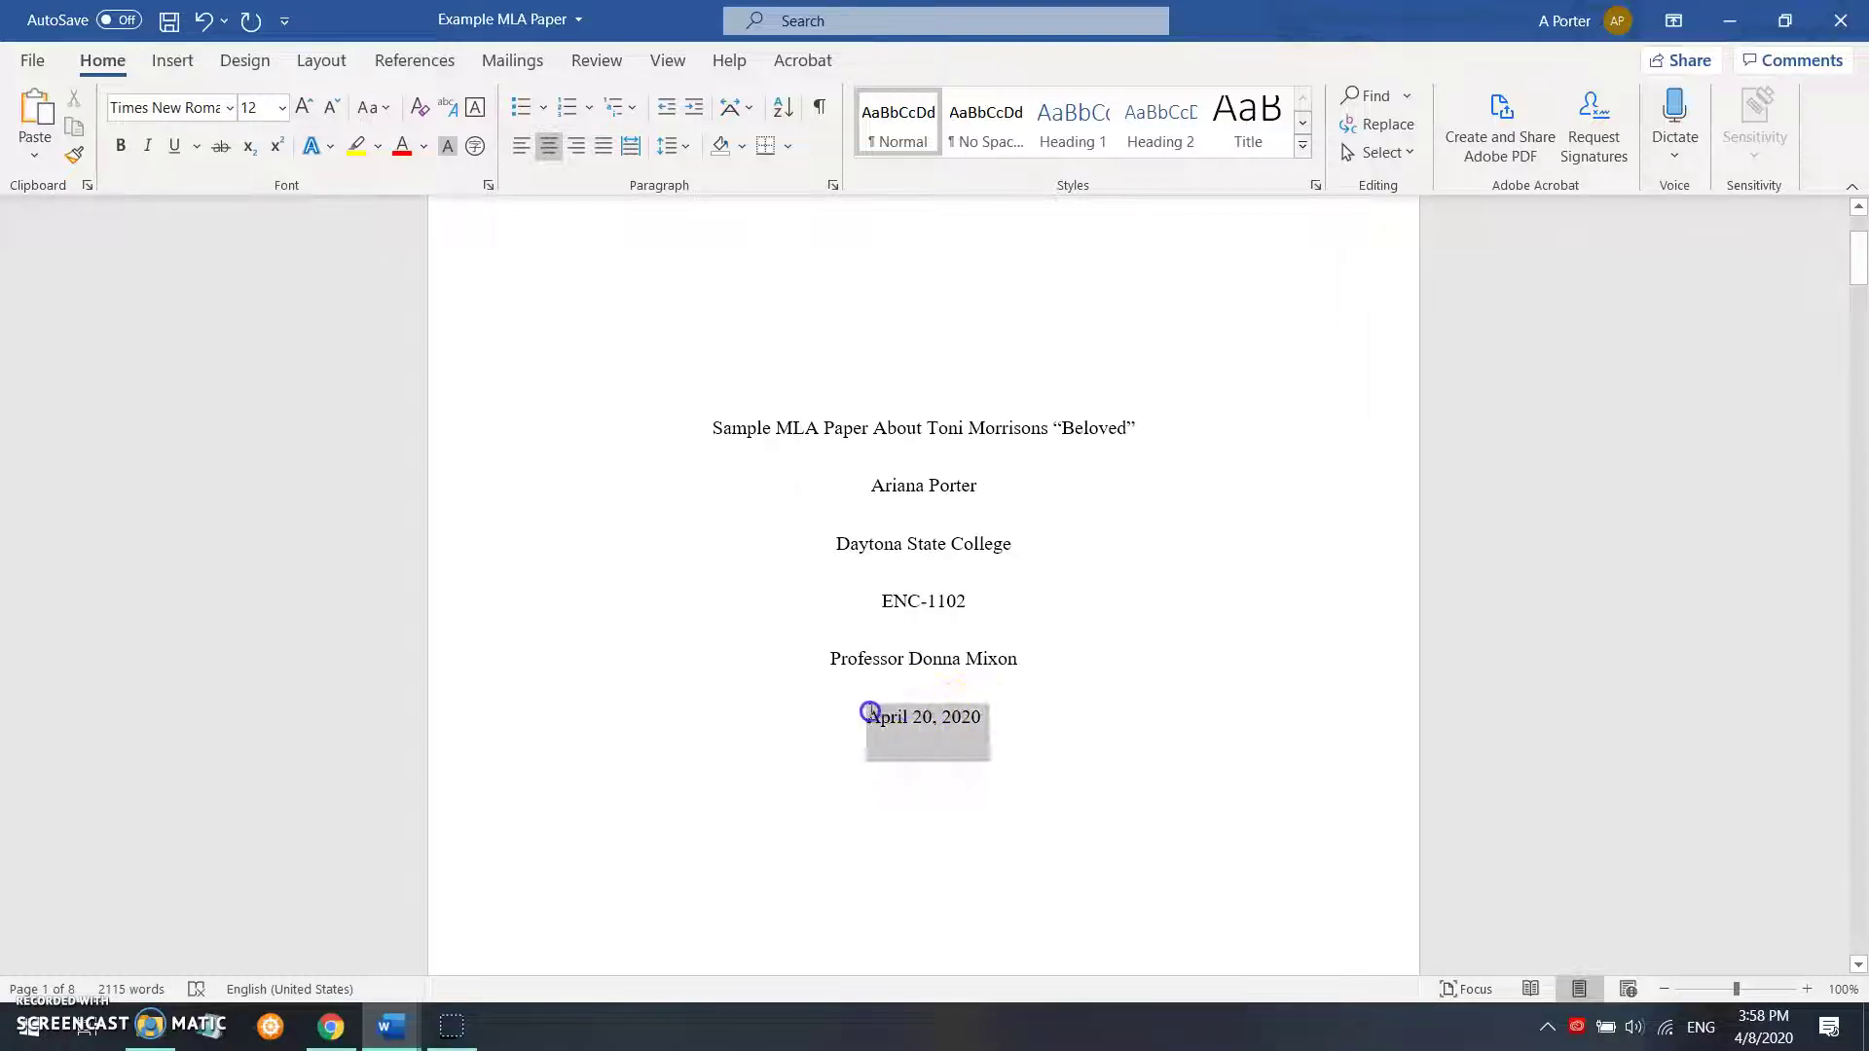
{"action": "left_click", "coordinate": [989, 728]}
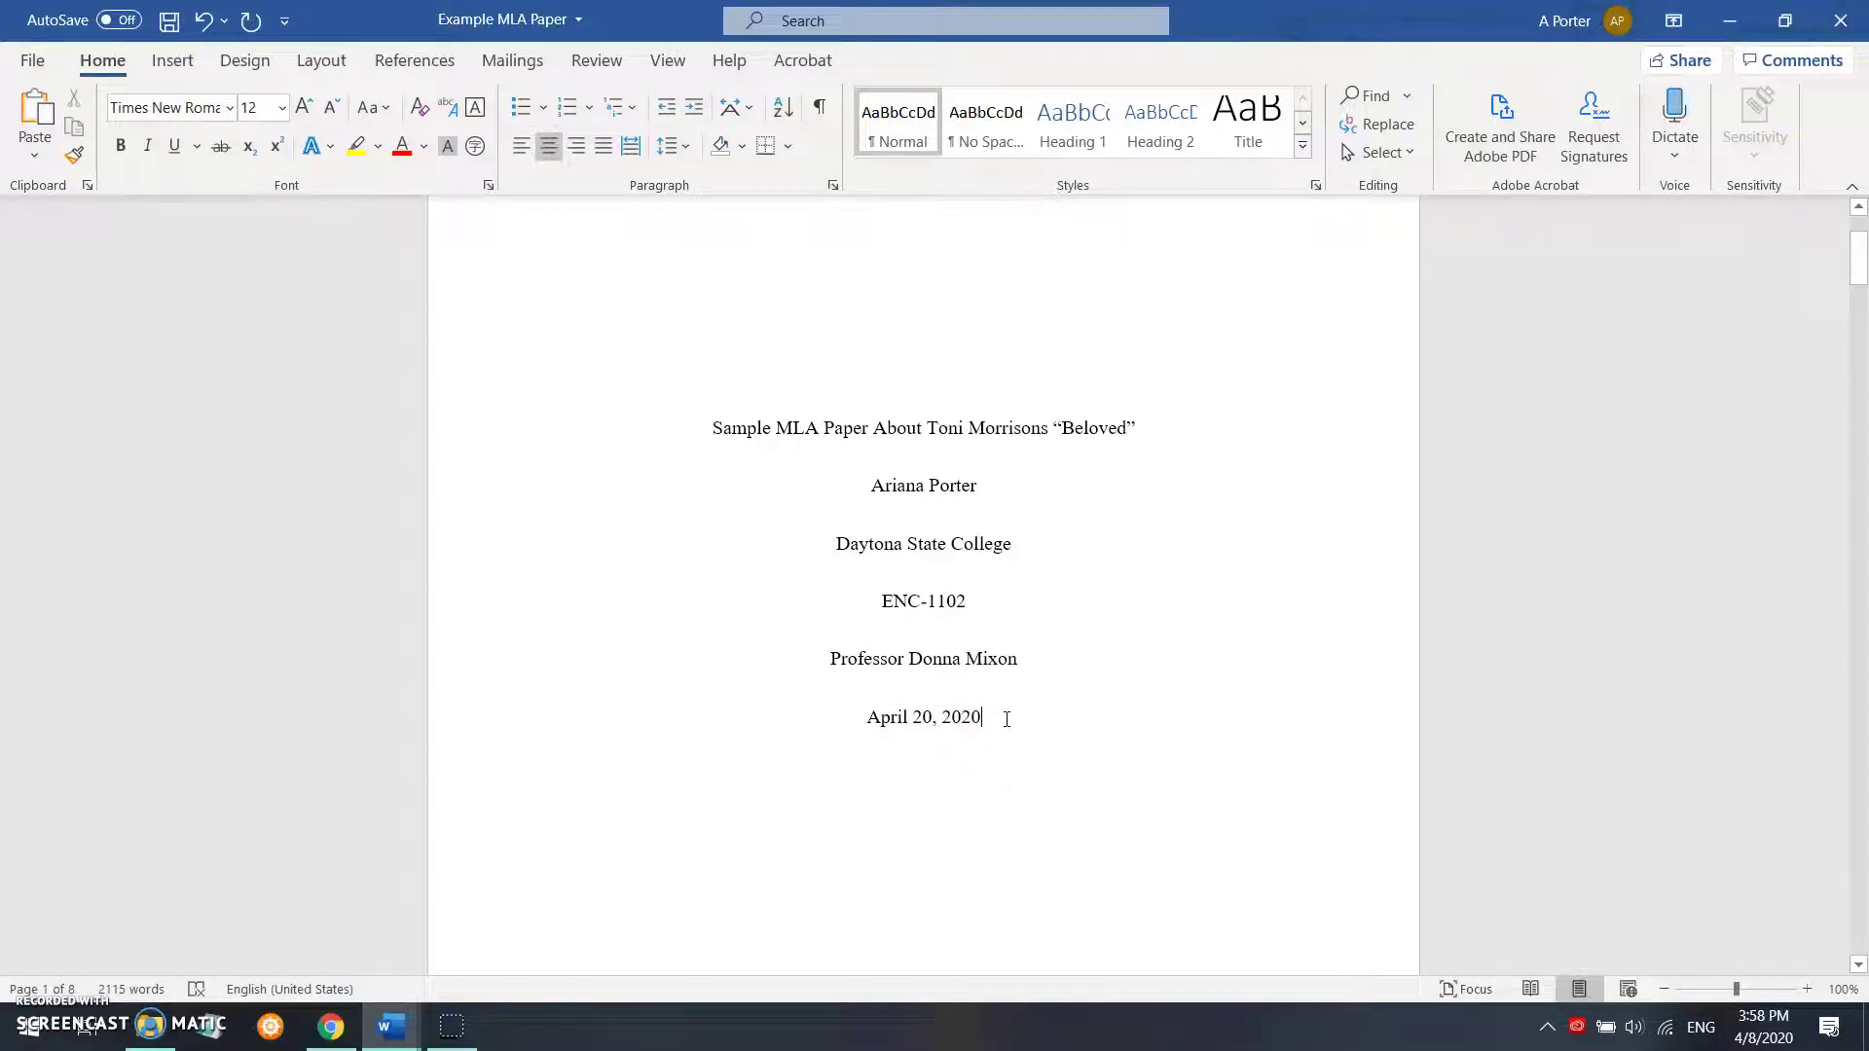
{"action": "scroll", "coordinate": [952, 492], "scroll_direction": "up", "scroll_amount": 1}
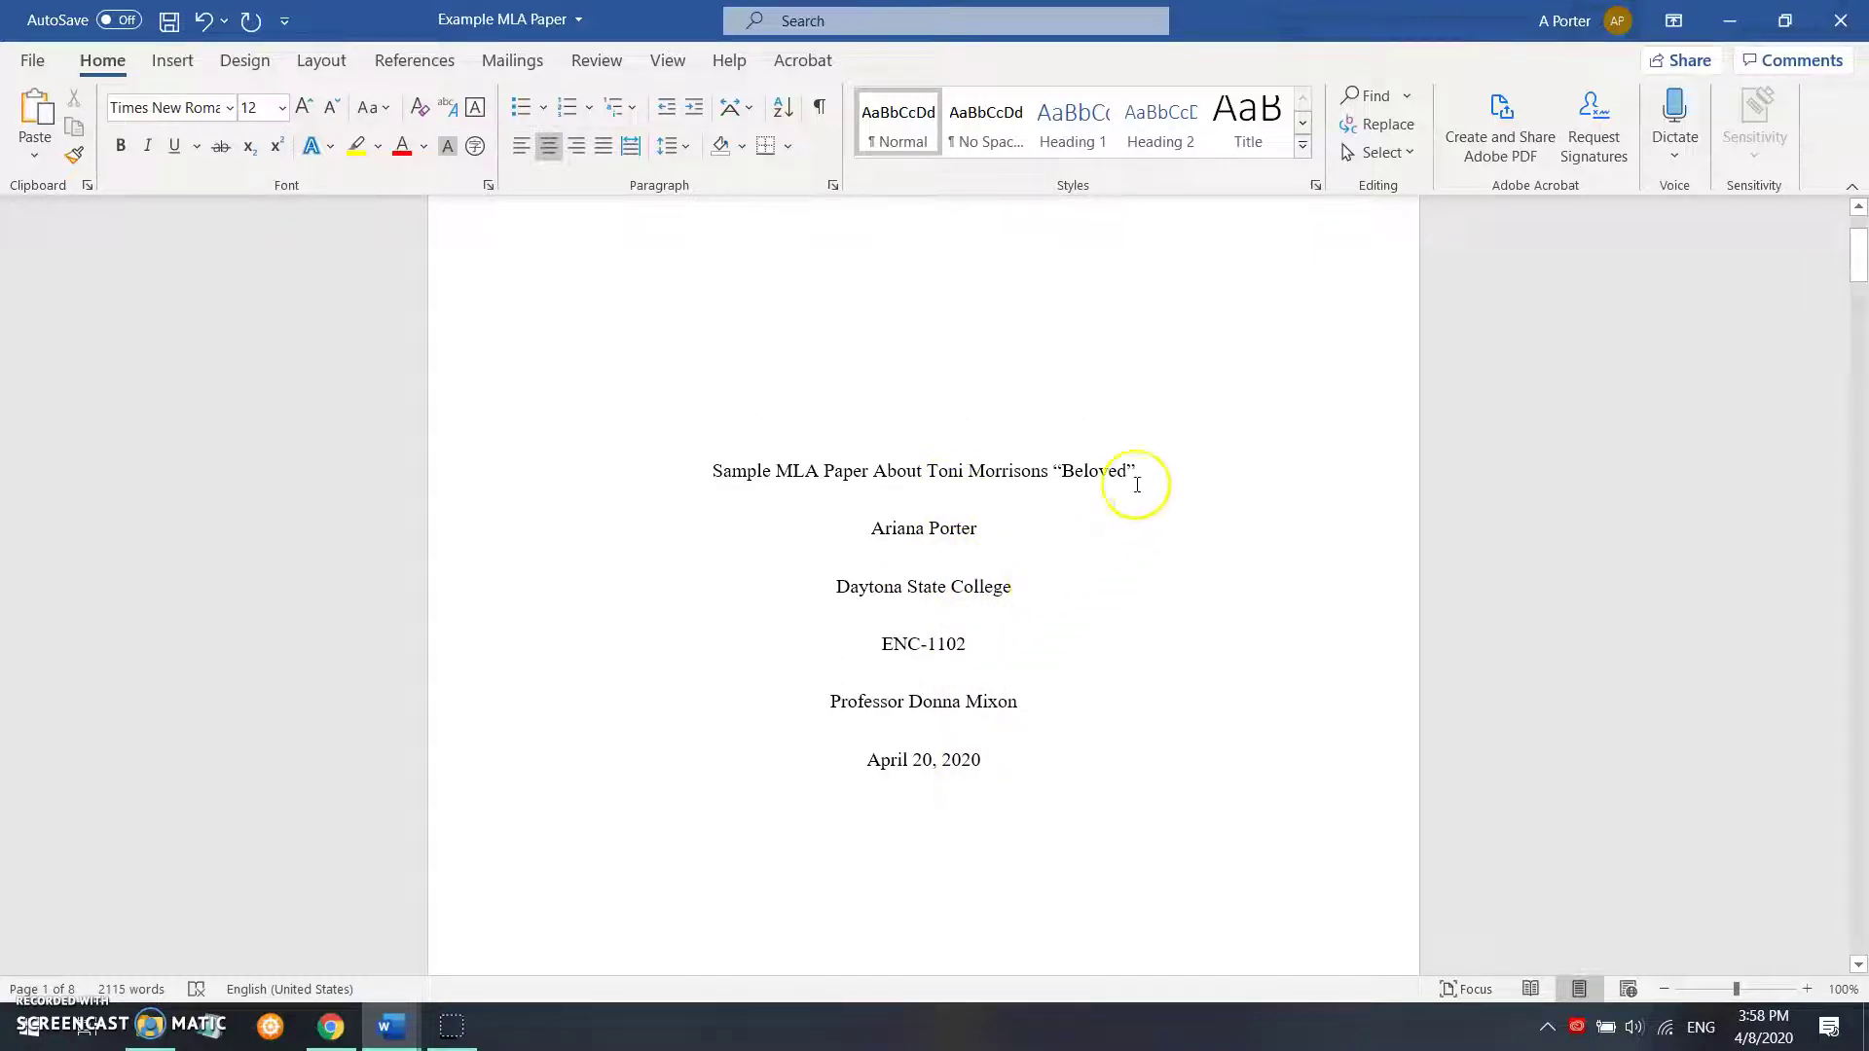
{"action": "left_click_drag", "start_coordinate": [1137, 472], "coordinate": [711, 477]}
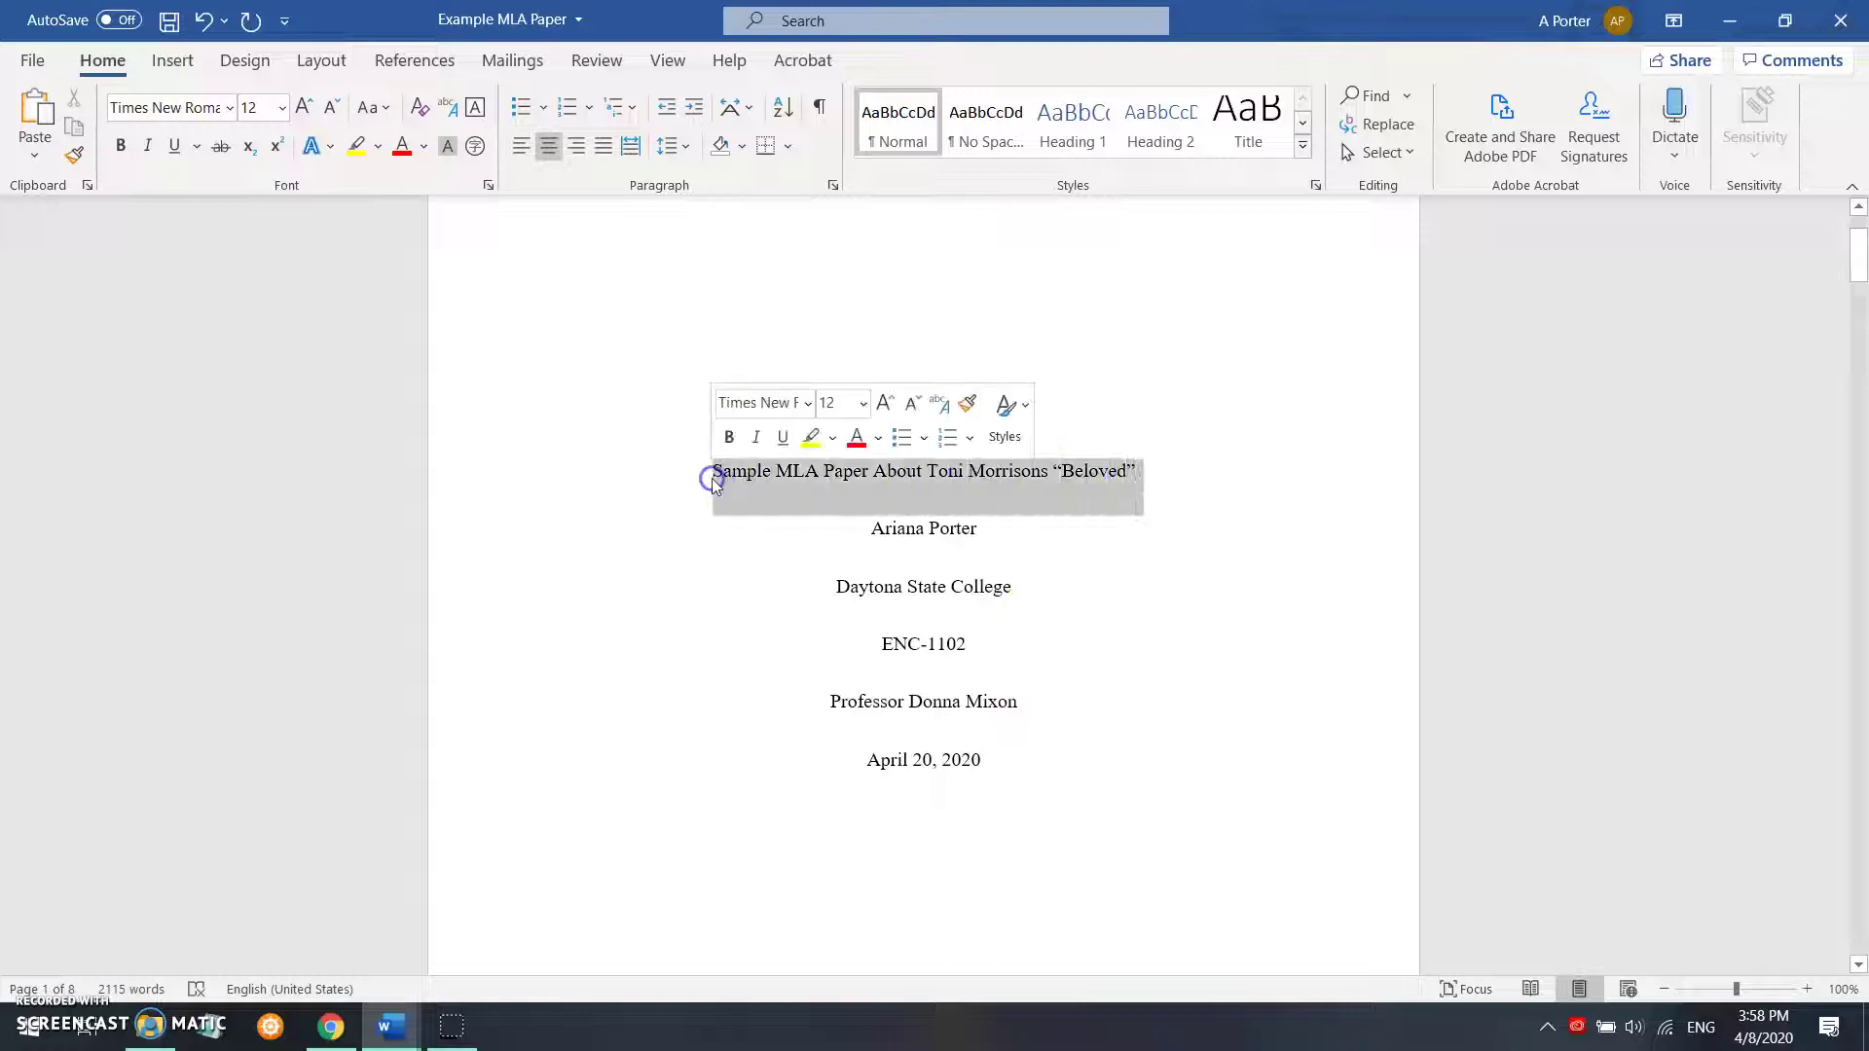
{"action": "left_click", "coordinate": [122, 148]}
{"action": "left_click", "coordinate": [493, 588]}
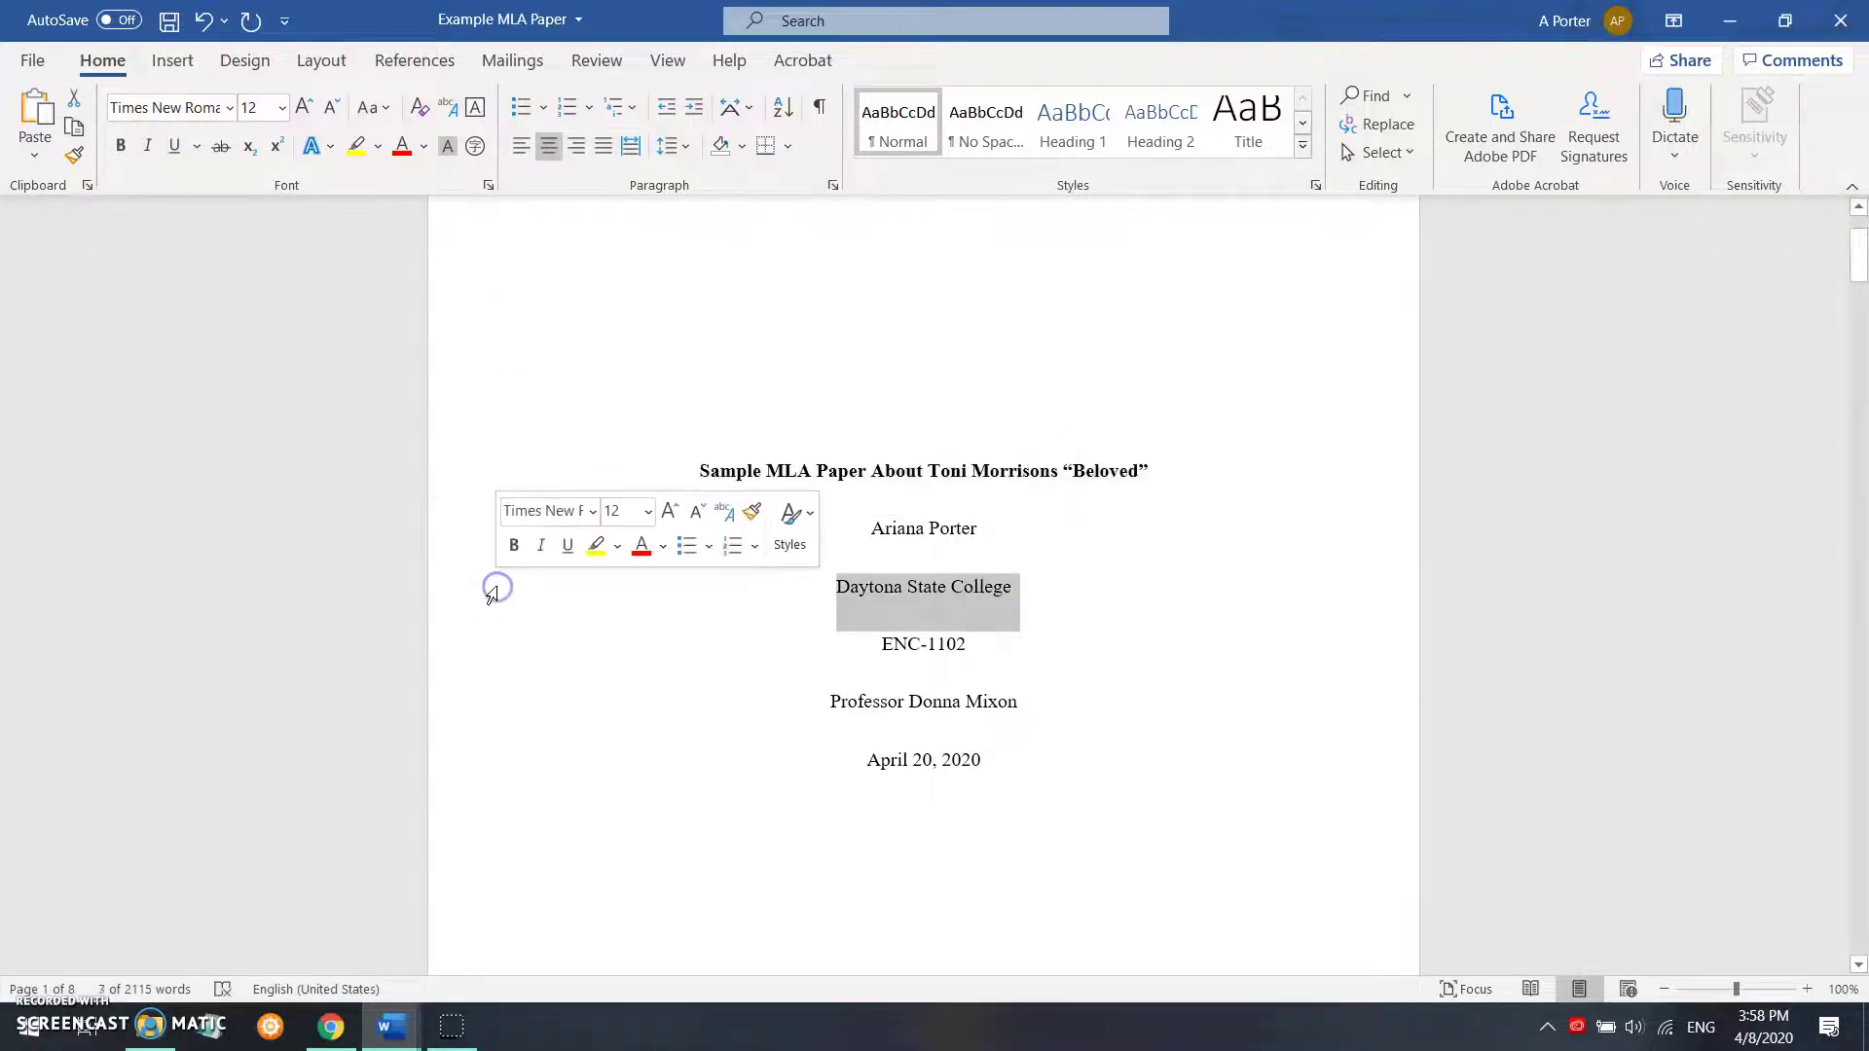
{"action": "left_click", "coordinate": [679, 741]}
{"action": "scroll", "coordinate": [993, 531], "scroll_direction": "up", "scroll_amount": 3}
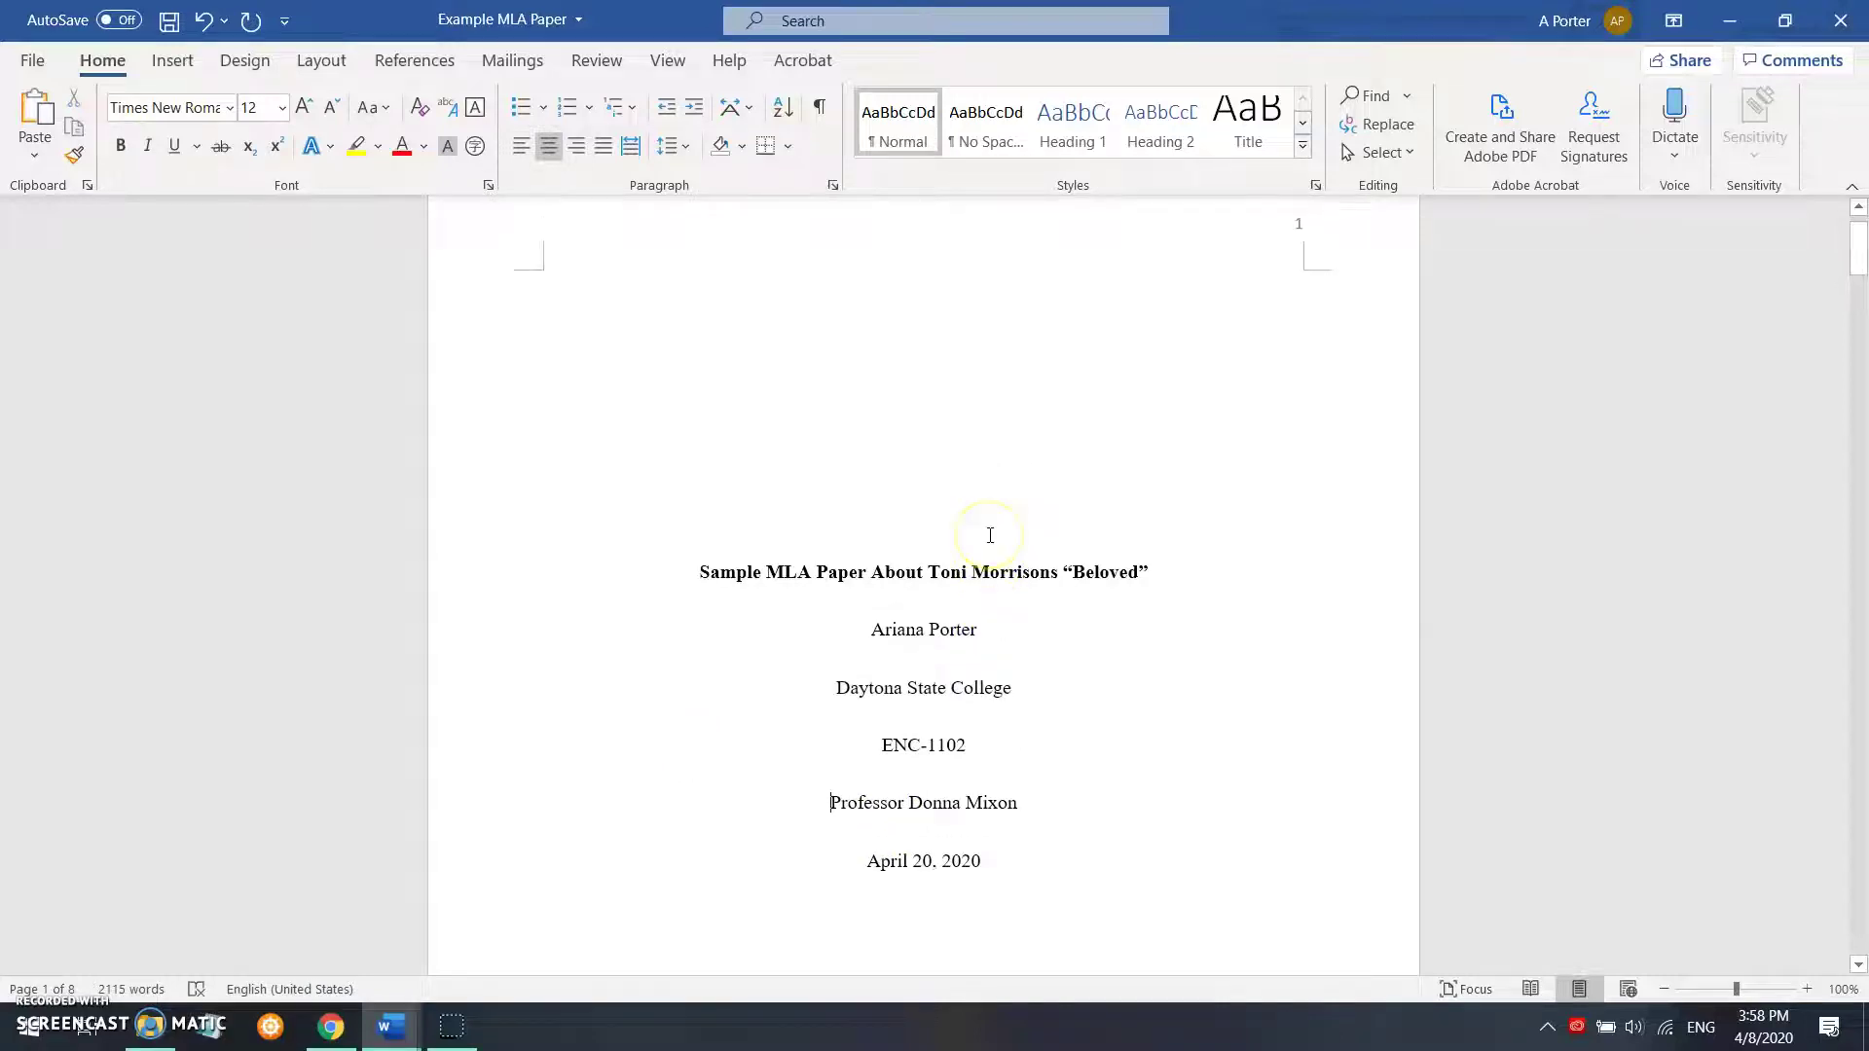
{"action": "scroll", "coordinate": [991, 535], "scroll_direction": "down", "scroll_amount": 3}
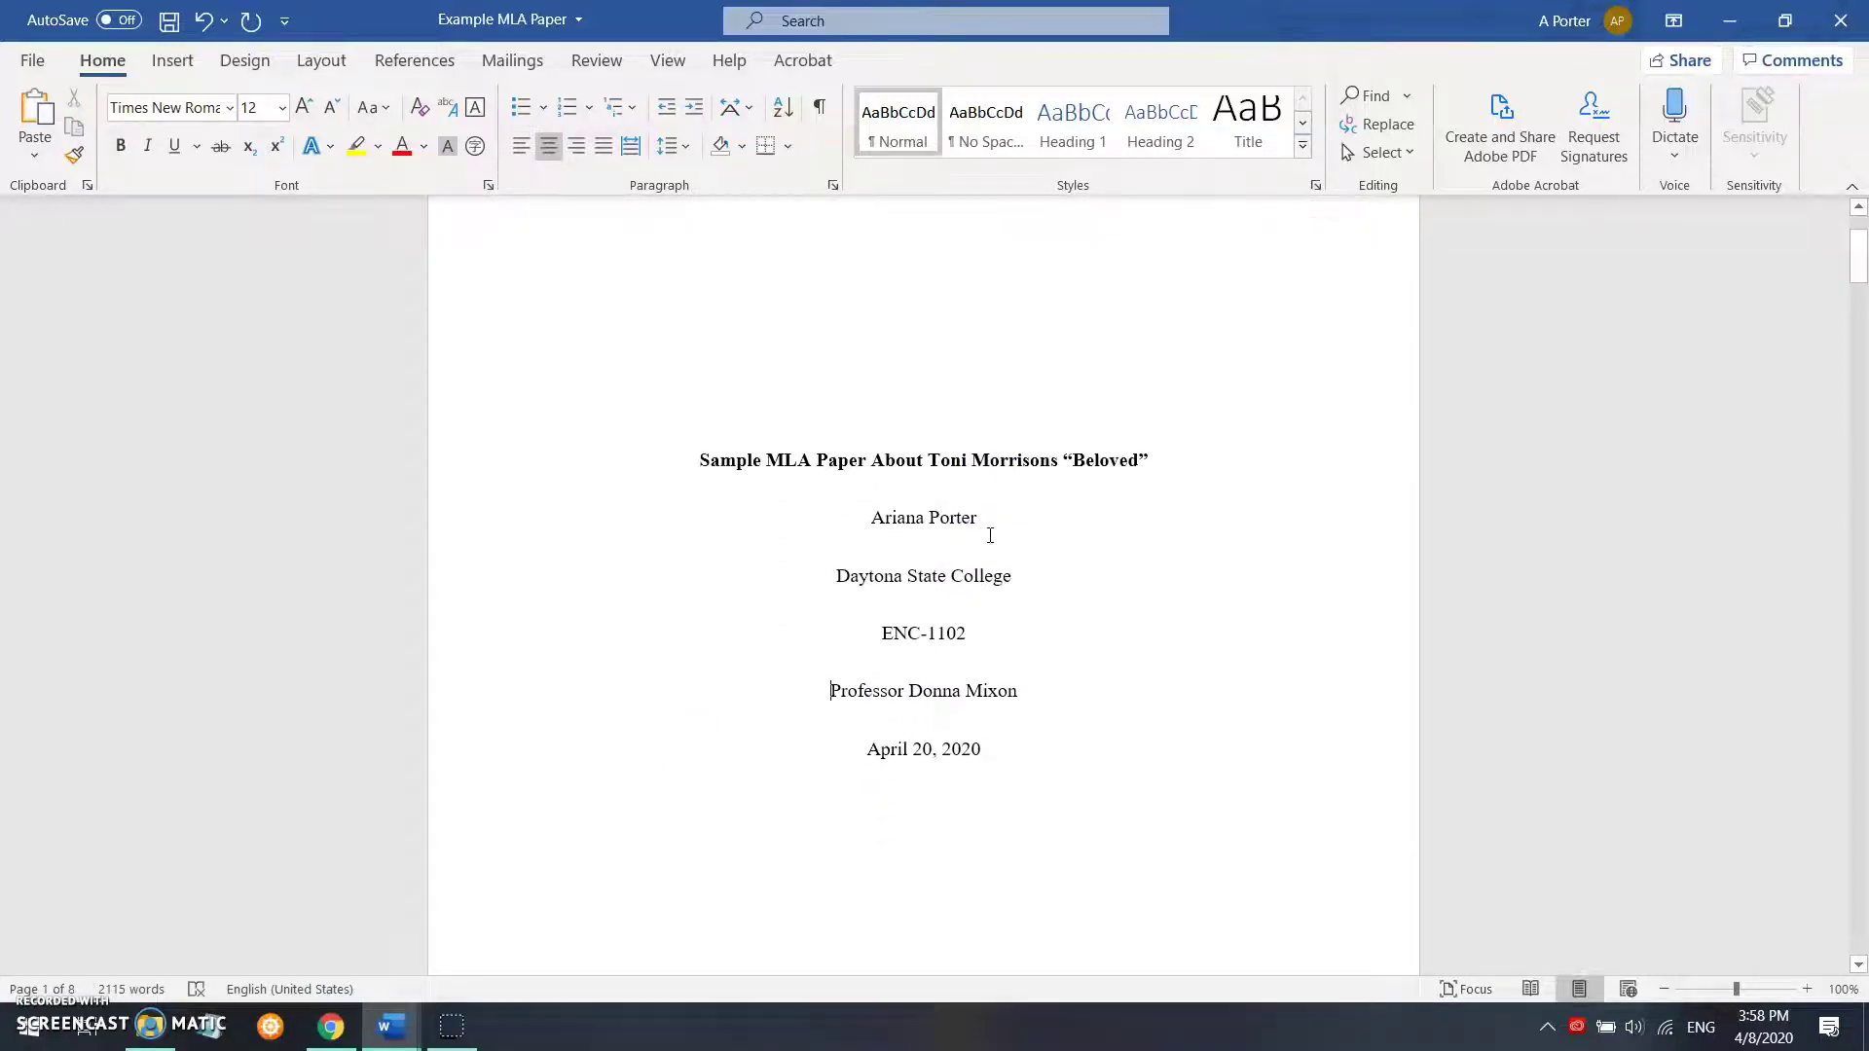
{"action": "scroll", "coordinate": [991, 536], "scroll_direction": "up", "scroll_amount": 3}
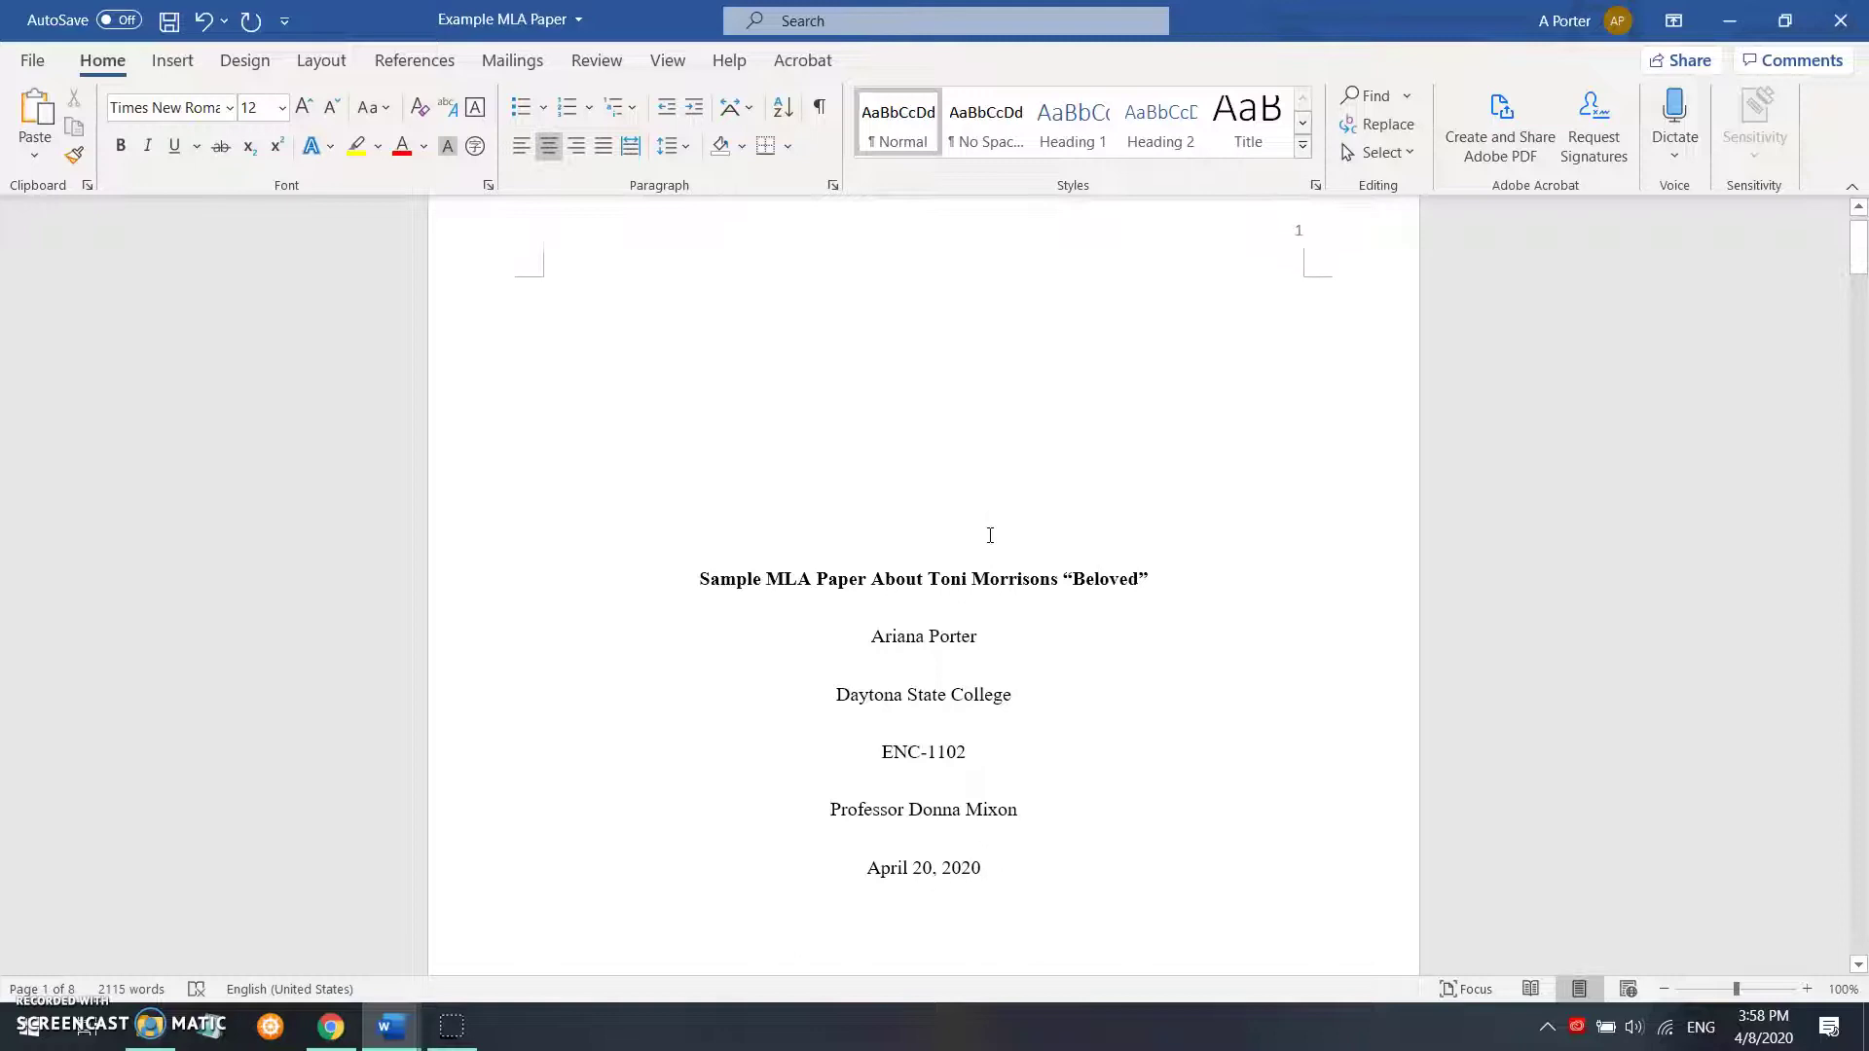
{"action": "scroll", "coordinate": [990, 536], "scroll_direction": "down", "scroll_amount": 1}
{"action": "scroll", "coordinate": [990, 535], "scroll_direction": "up", "scroll_amount": 2}
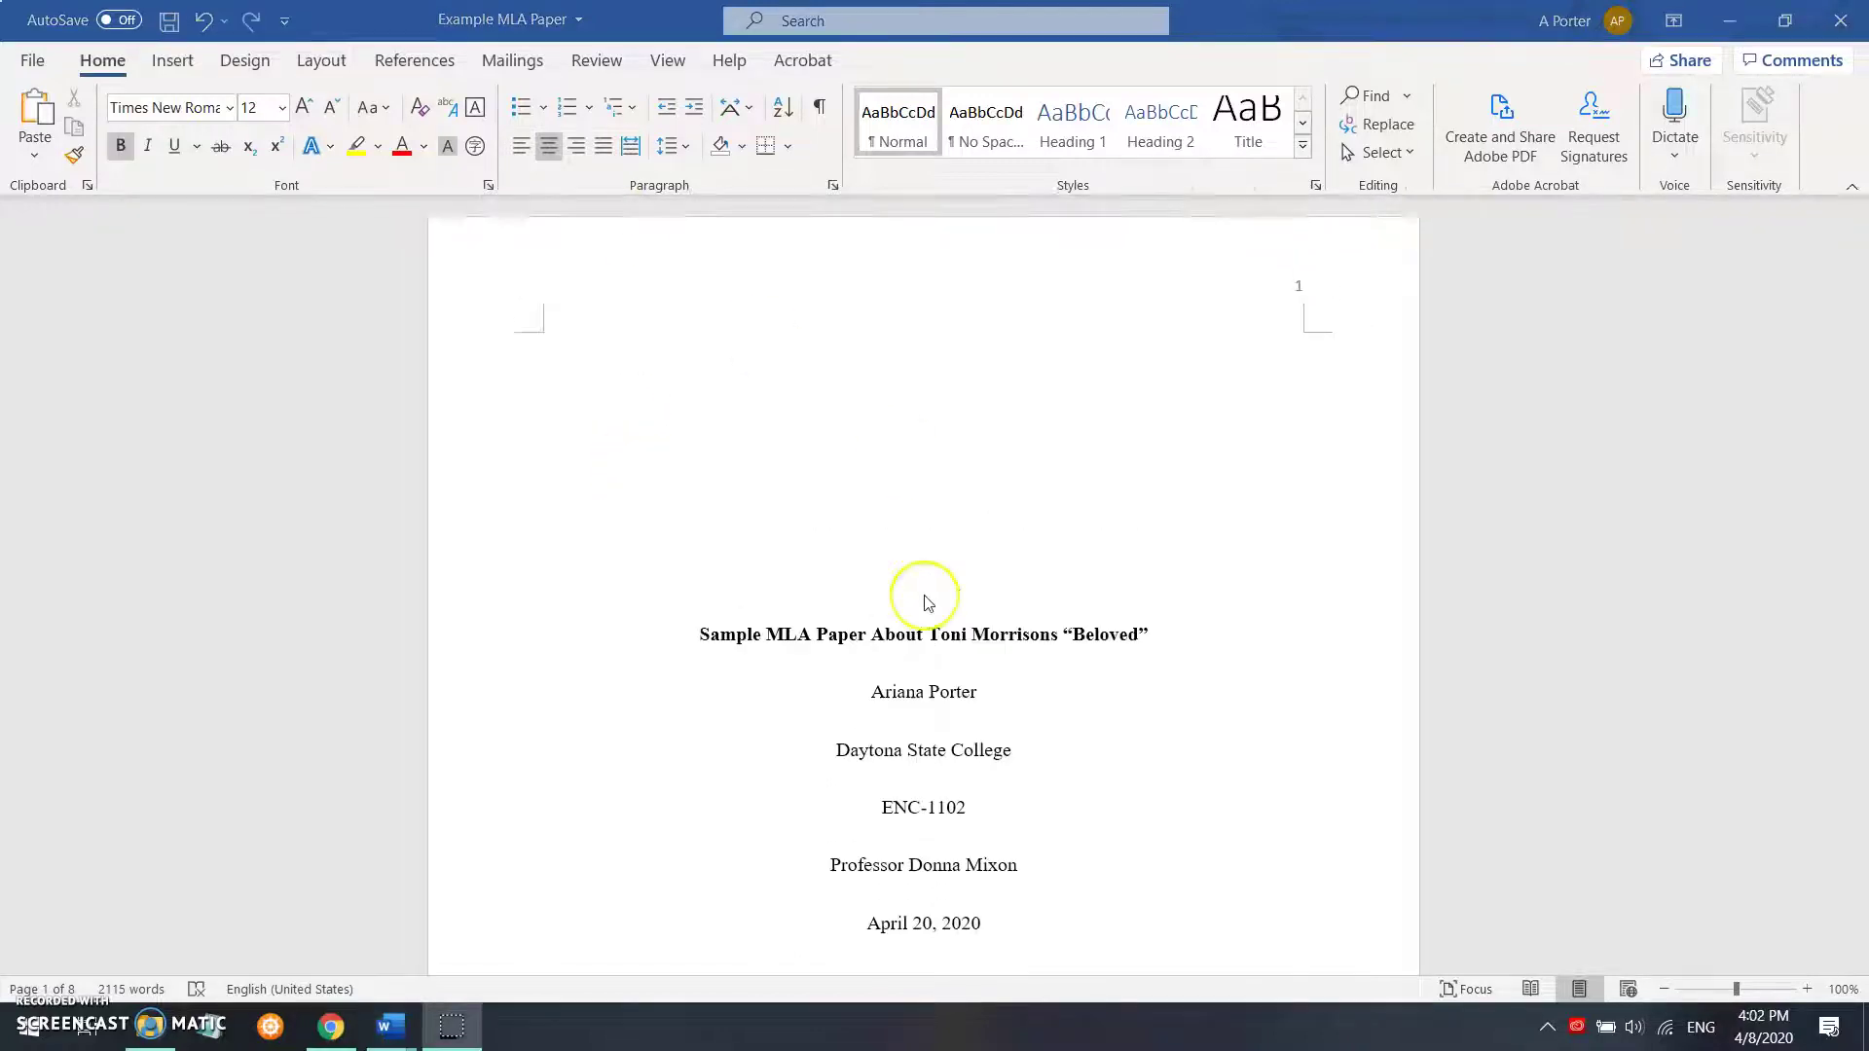
{"action": "scroll", "coordinate": [927, 602], "scroll_direction": "down", "scroll_amount": 8}
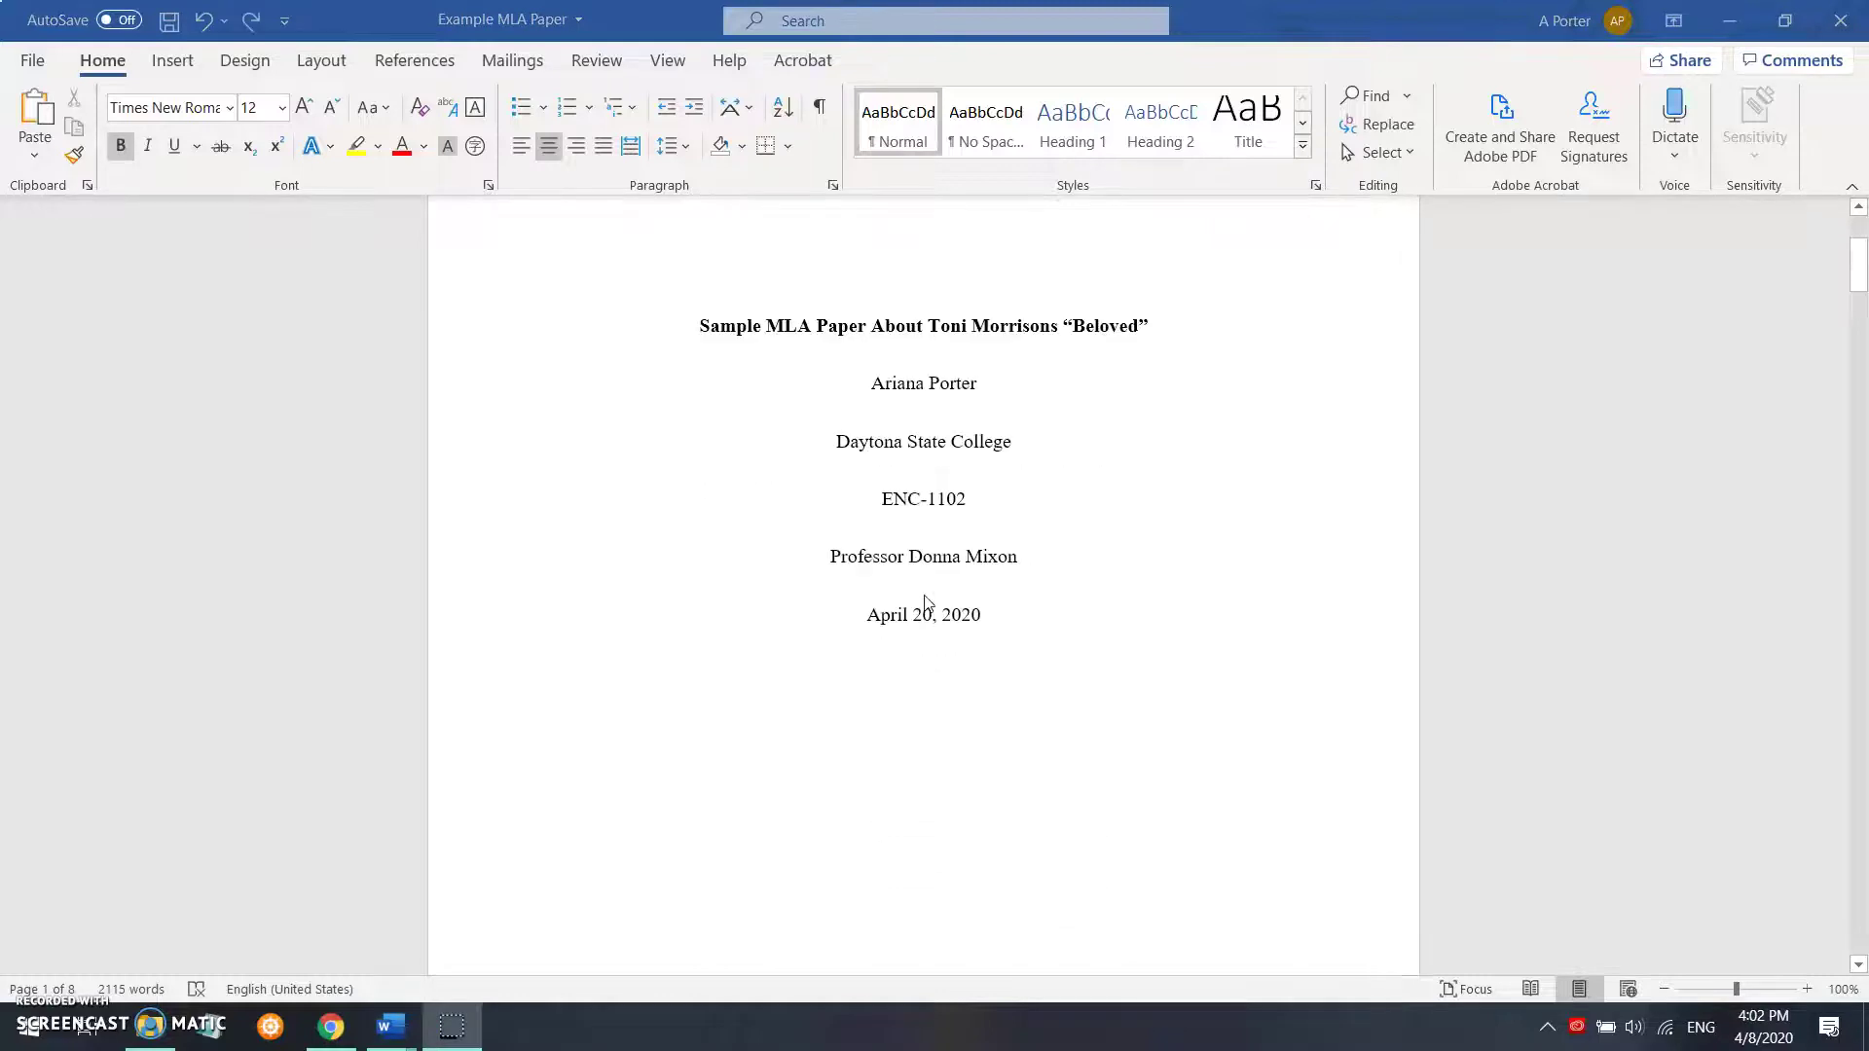
{"action": "scroll", "coordinate": [927, 602], "scroll_direction": "up", "scroll_amount": 8}
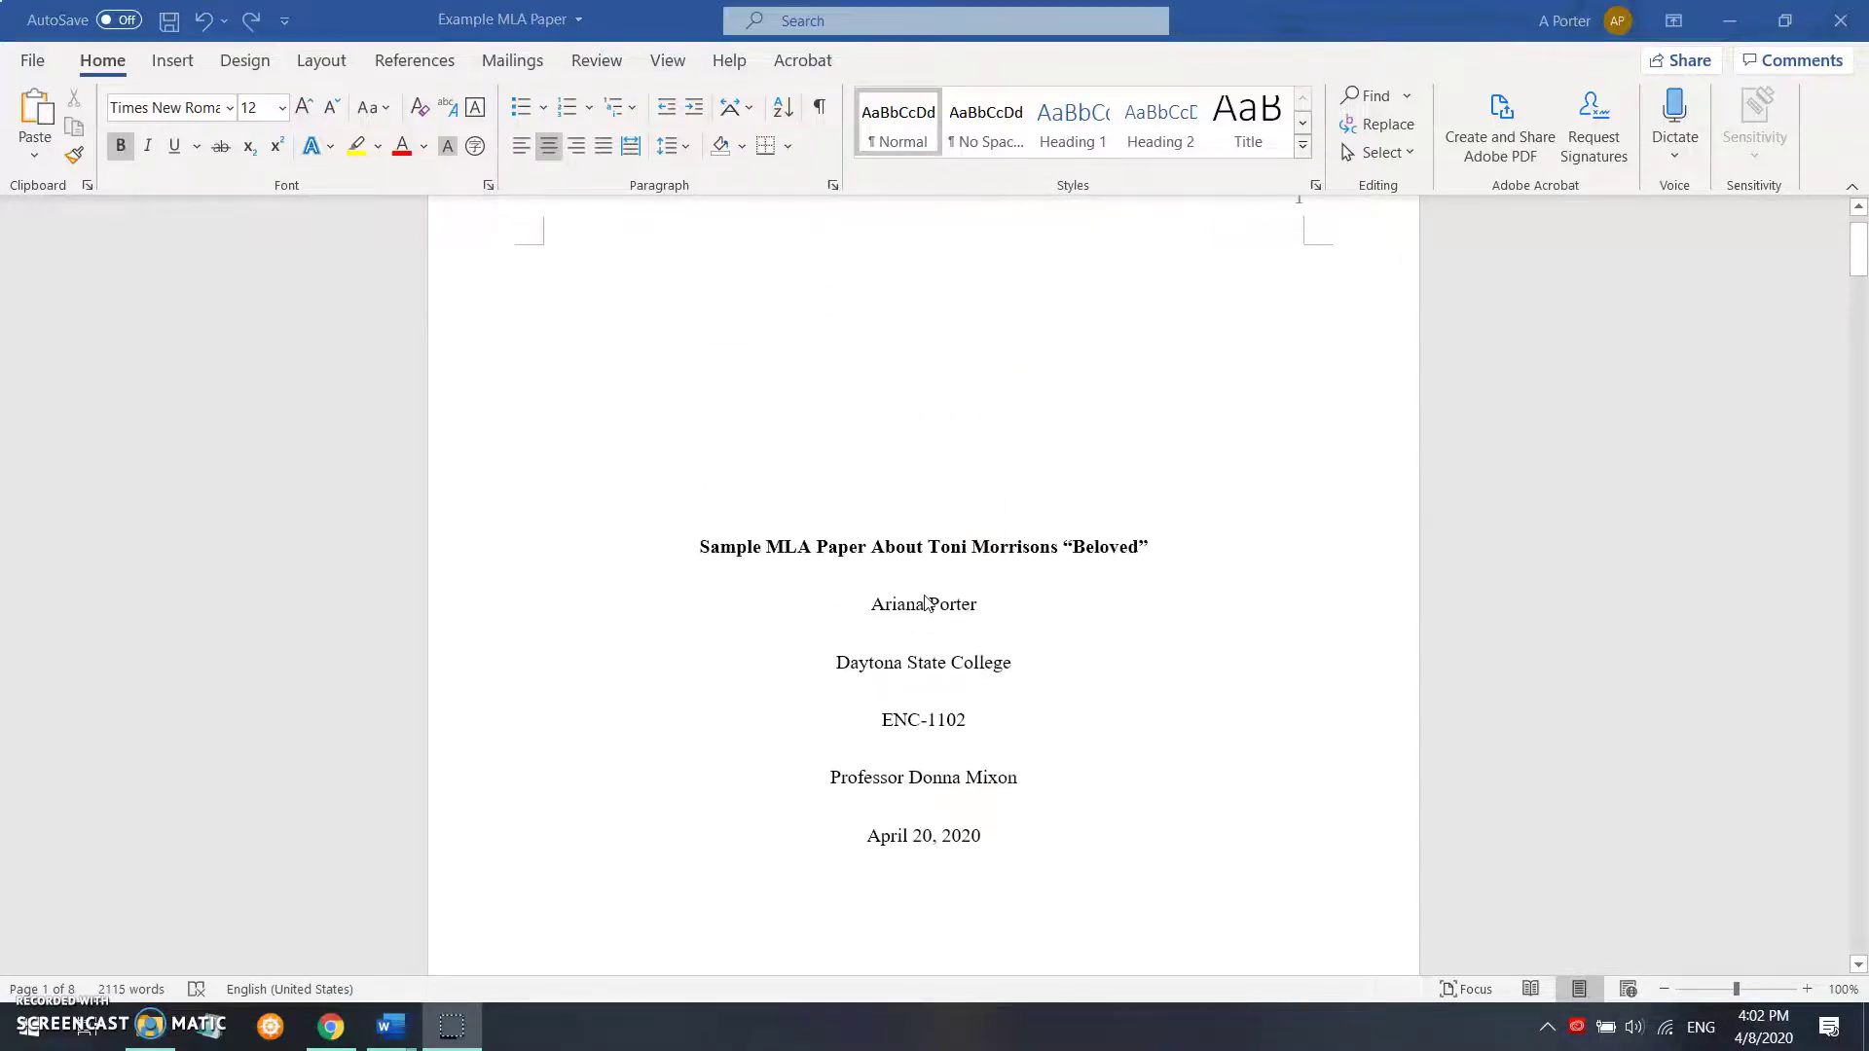
{"action": "scroll", "coordinate": [928, 603], "scroll_direction": "down", "scroll_amount": 1}
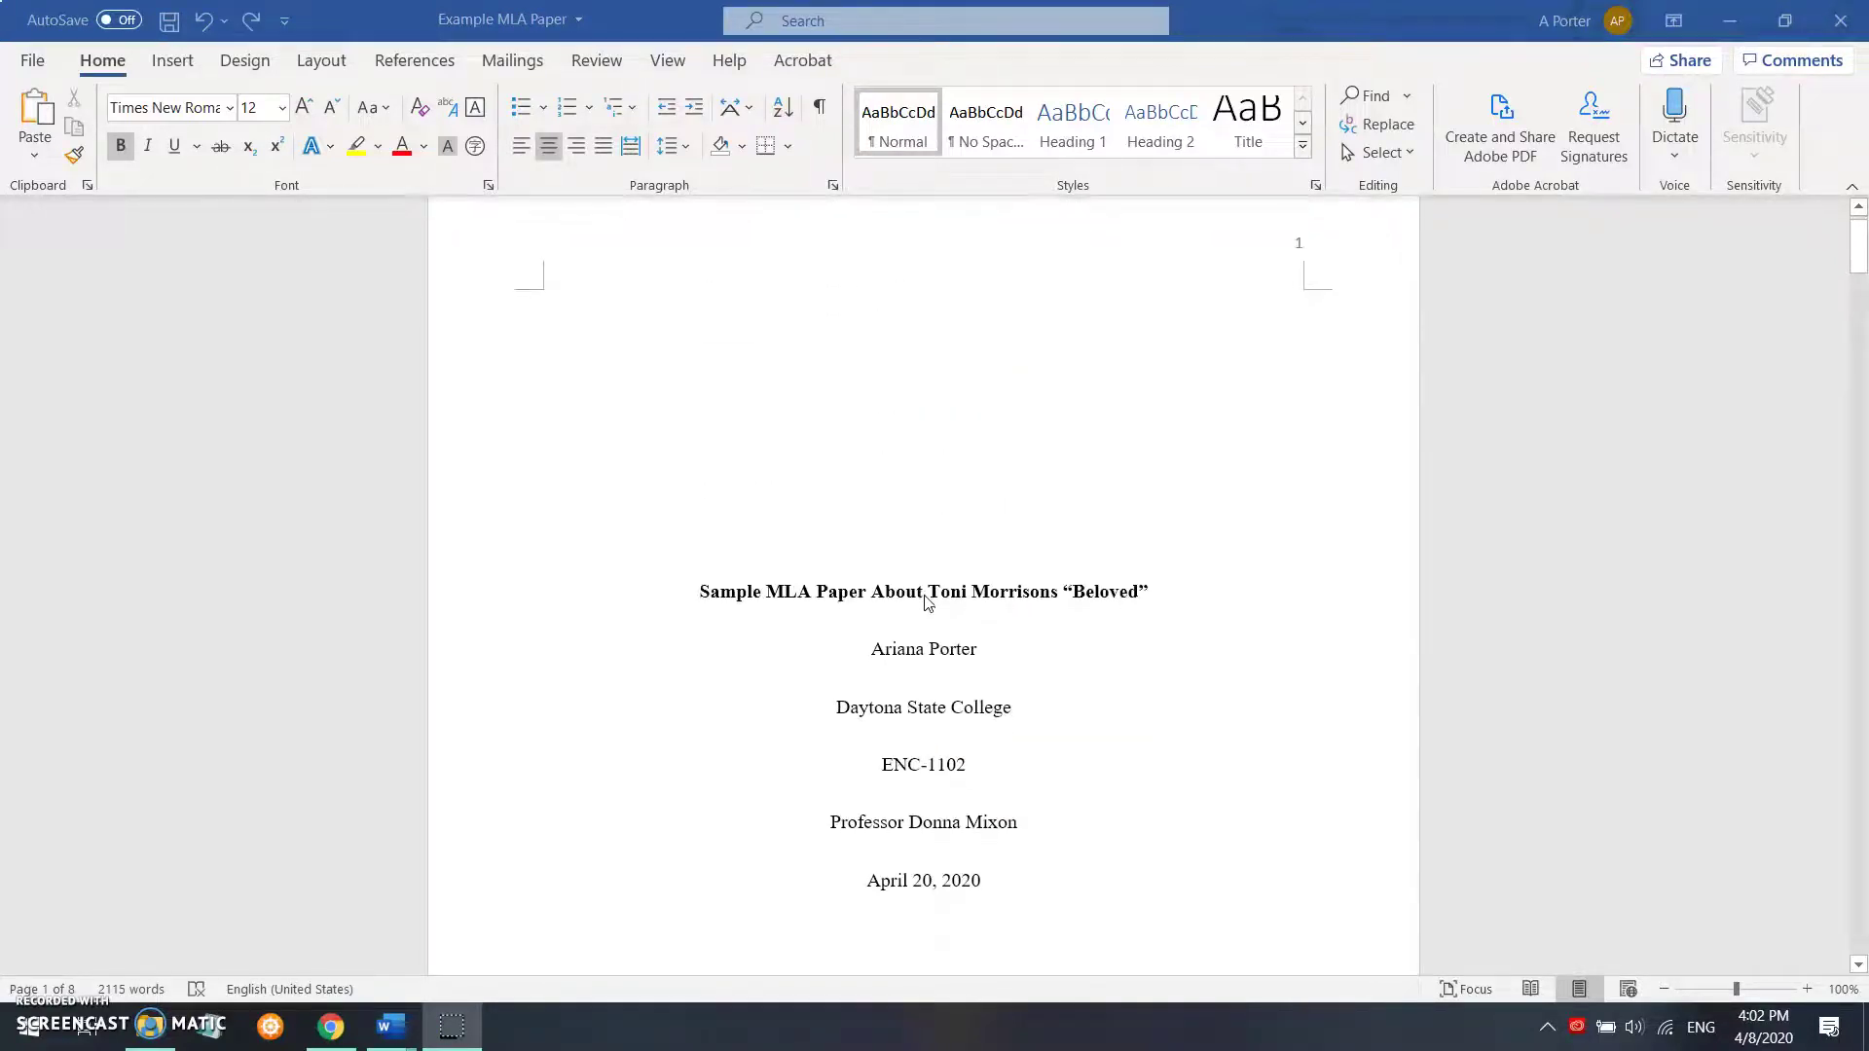
Copy the bold paper title from page 1
{"action": "left_click", "coordinate": [702, 592]}
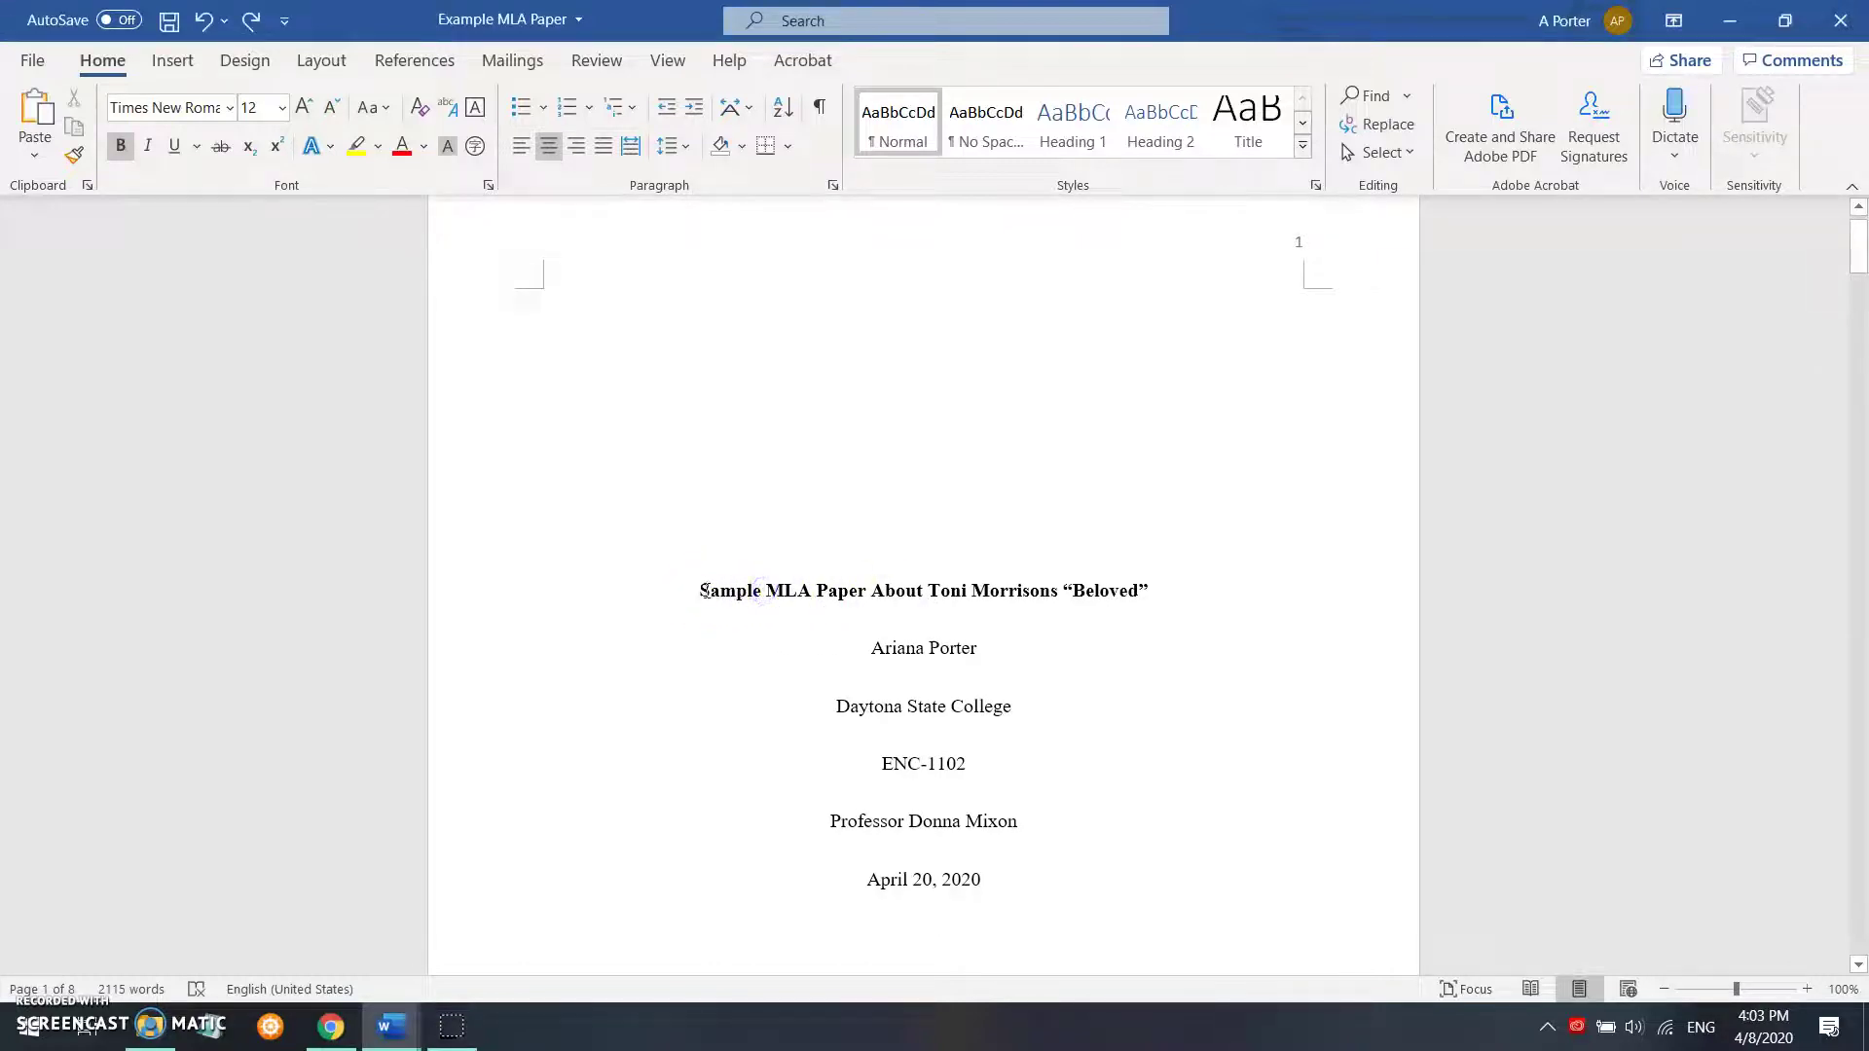
{"action": "left_click_drag", "start_coordinate": [699, 591], "coordinate": [1145, 588]}
{"action": "right_click", "coordinate": [1095, 600]}
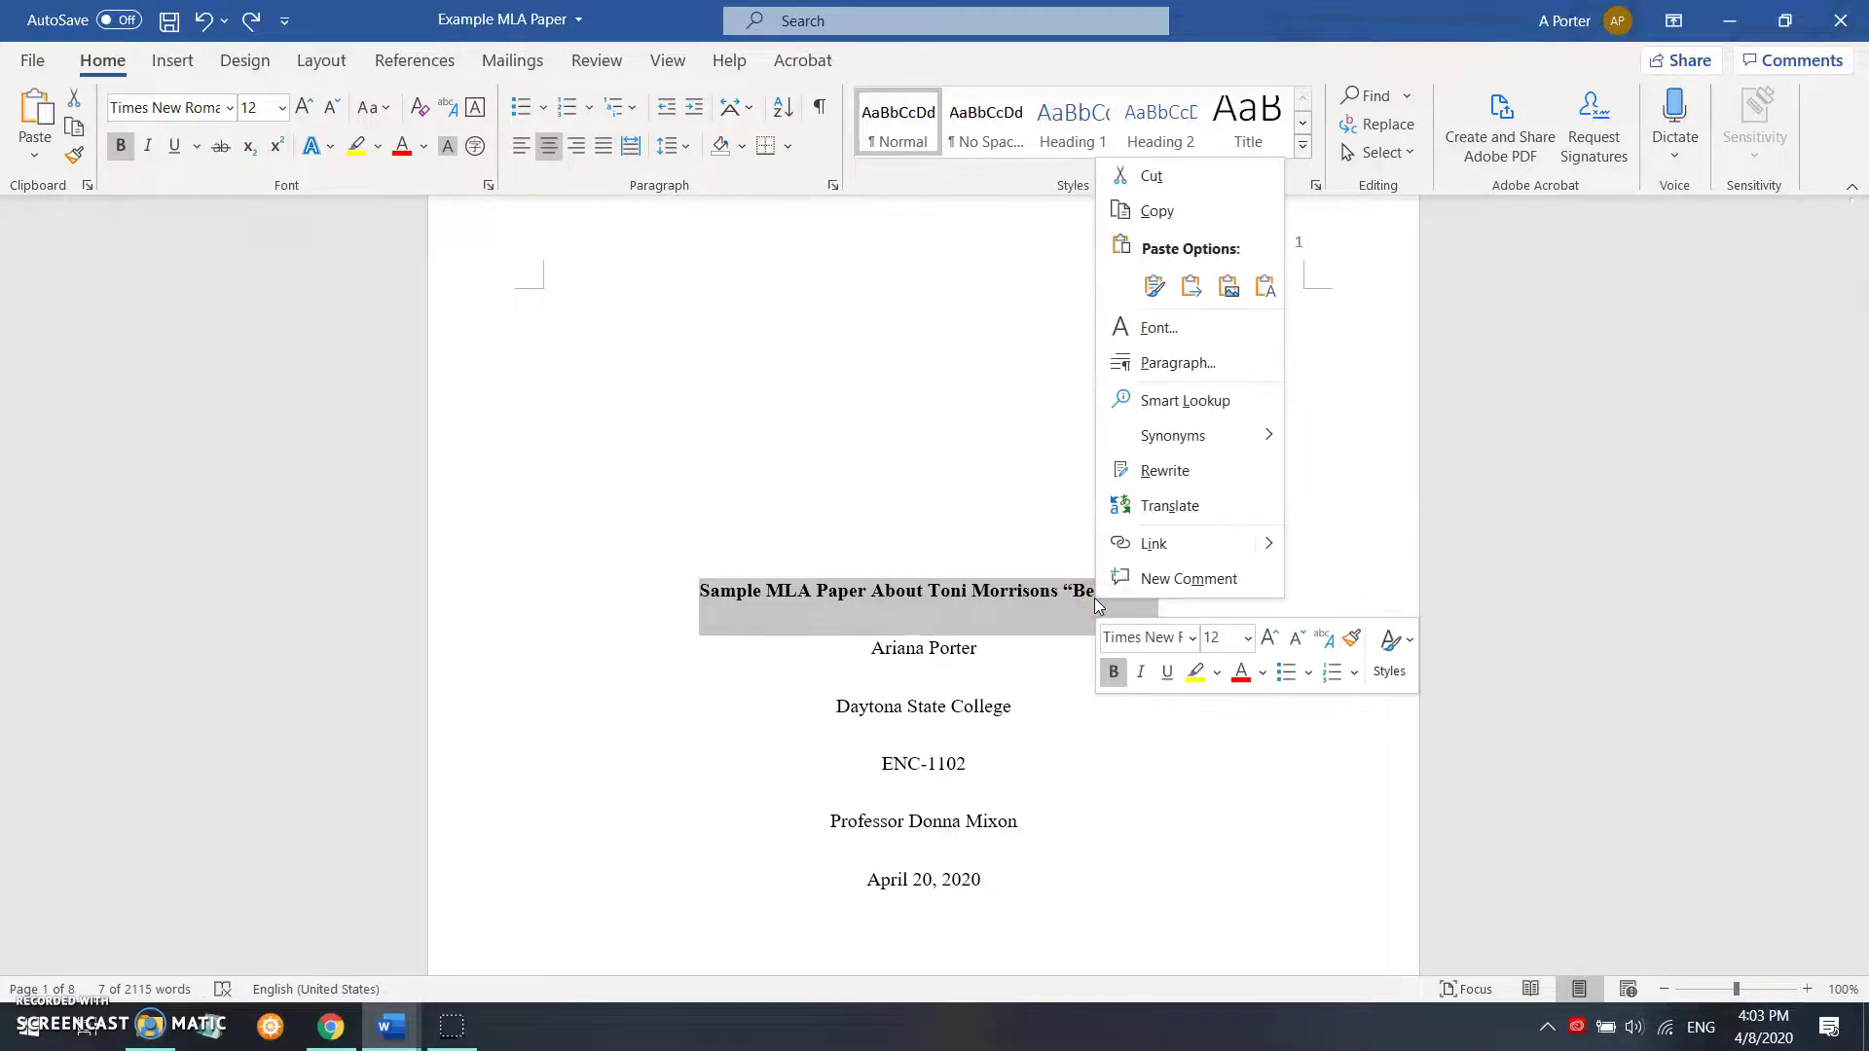
{"action": "left_click", "coordinate": [1197, 212]}
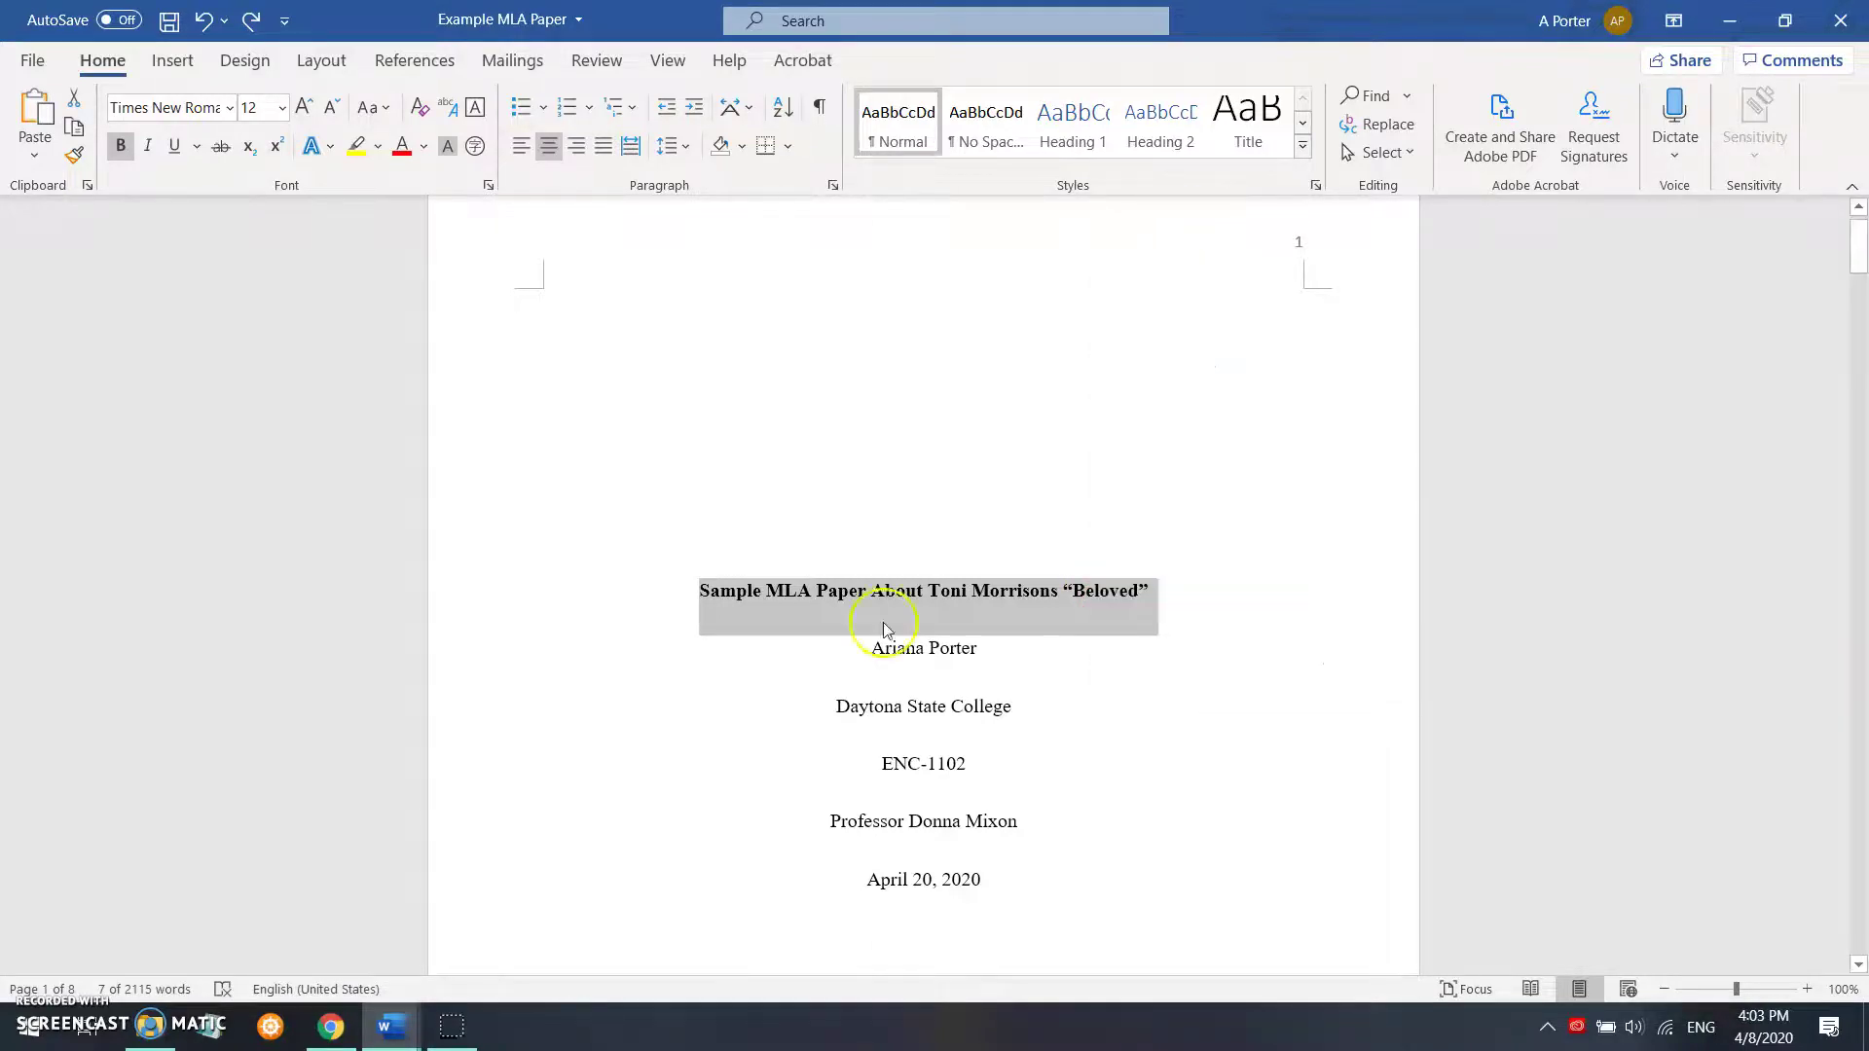
Paste the title at the top of page 2 and remove the extra blank line below it
{"action": "scroll", "coordinate": [884, 622], "scroll_direction": "down", "scroll_amount": 10}
{"action": "scroll", "coordinate": [884, 622], "scroll_direction": "down", "scroll_amount": 3}
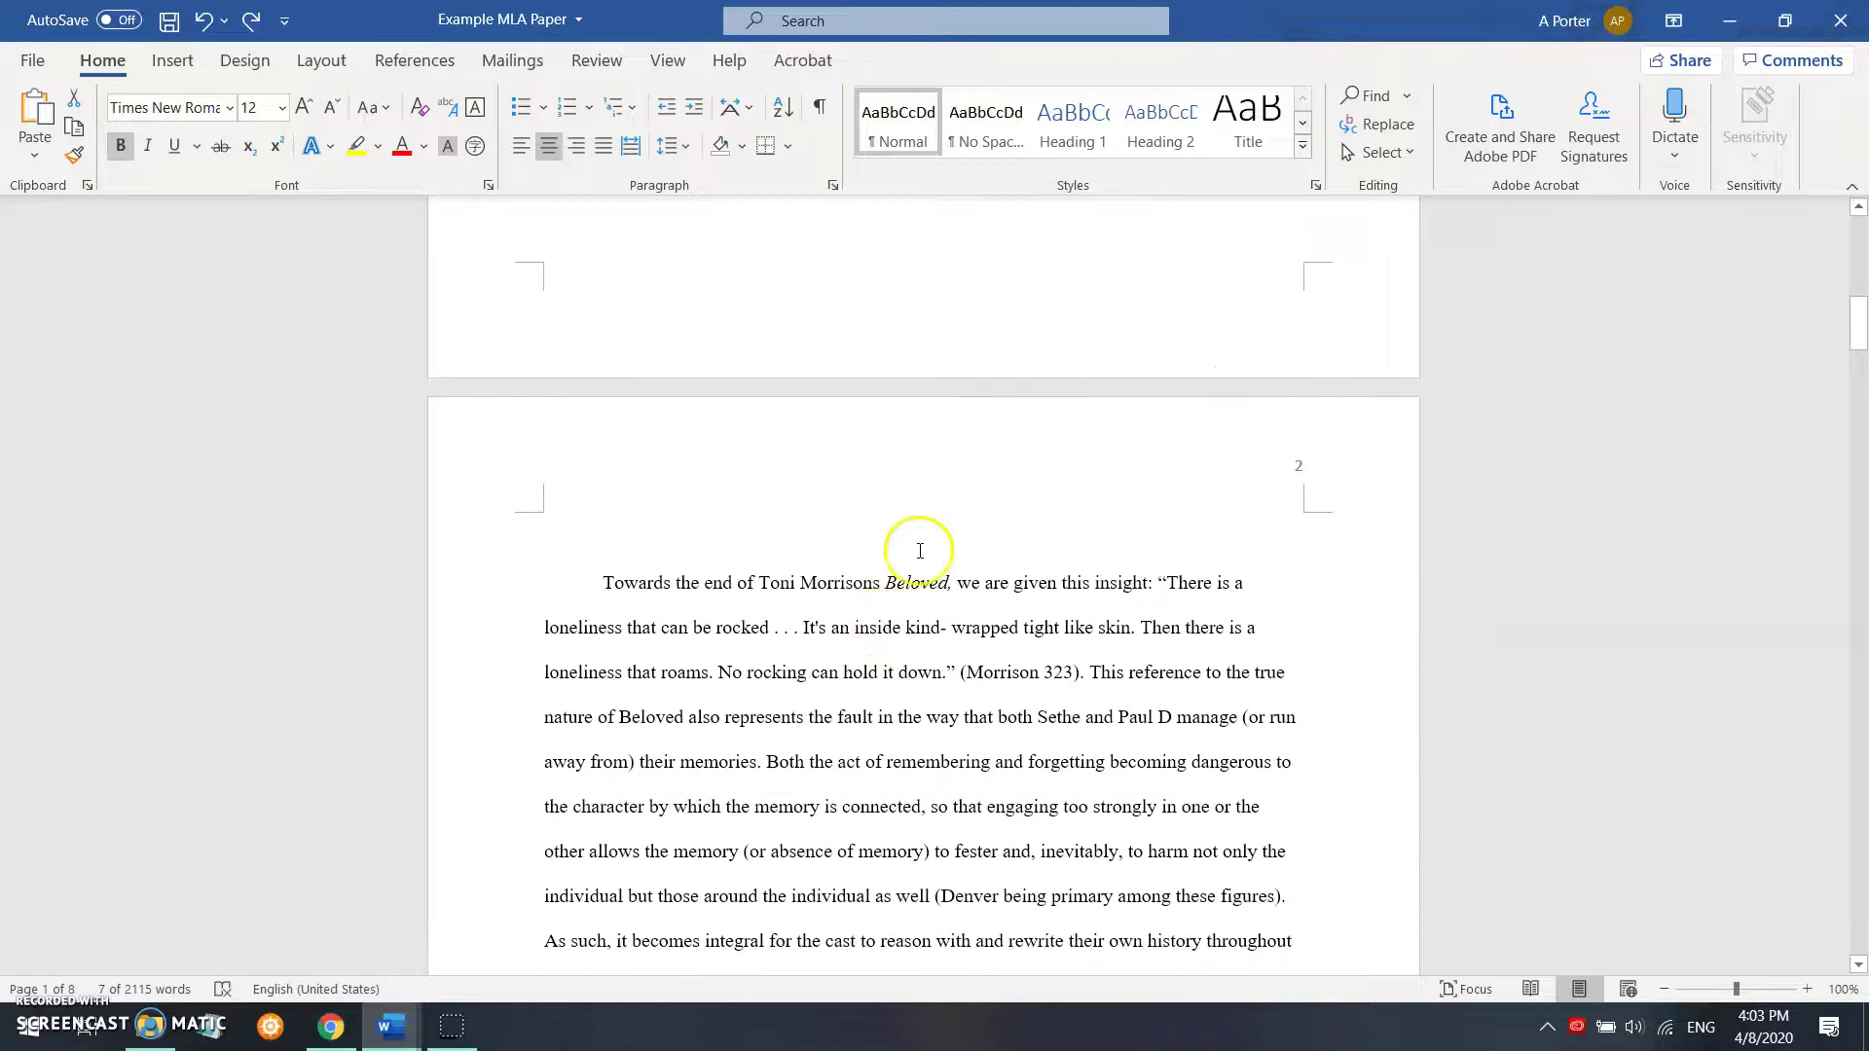
{"action": "left_click", "coordinate": [914, 513]}
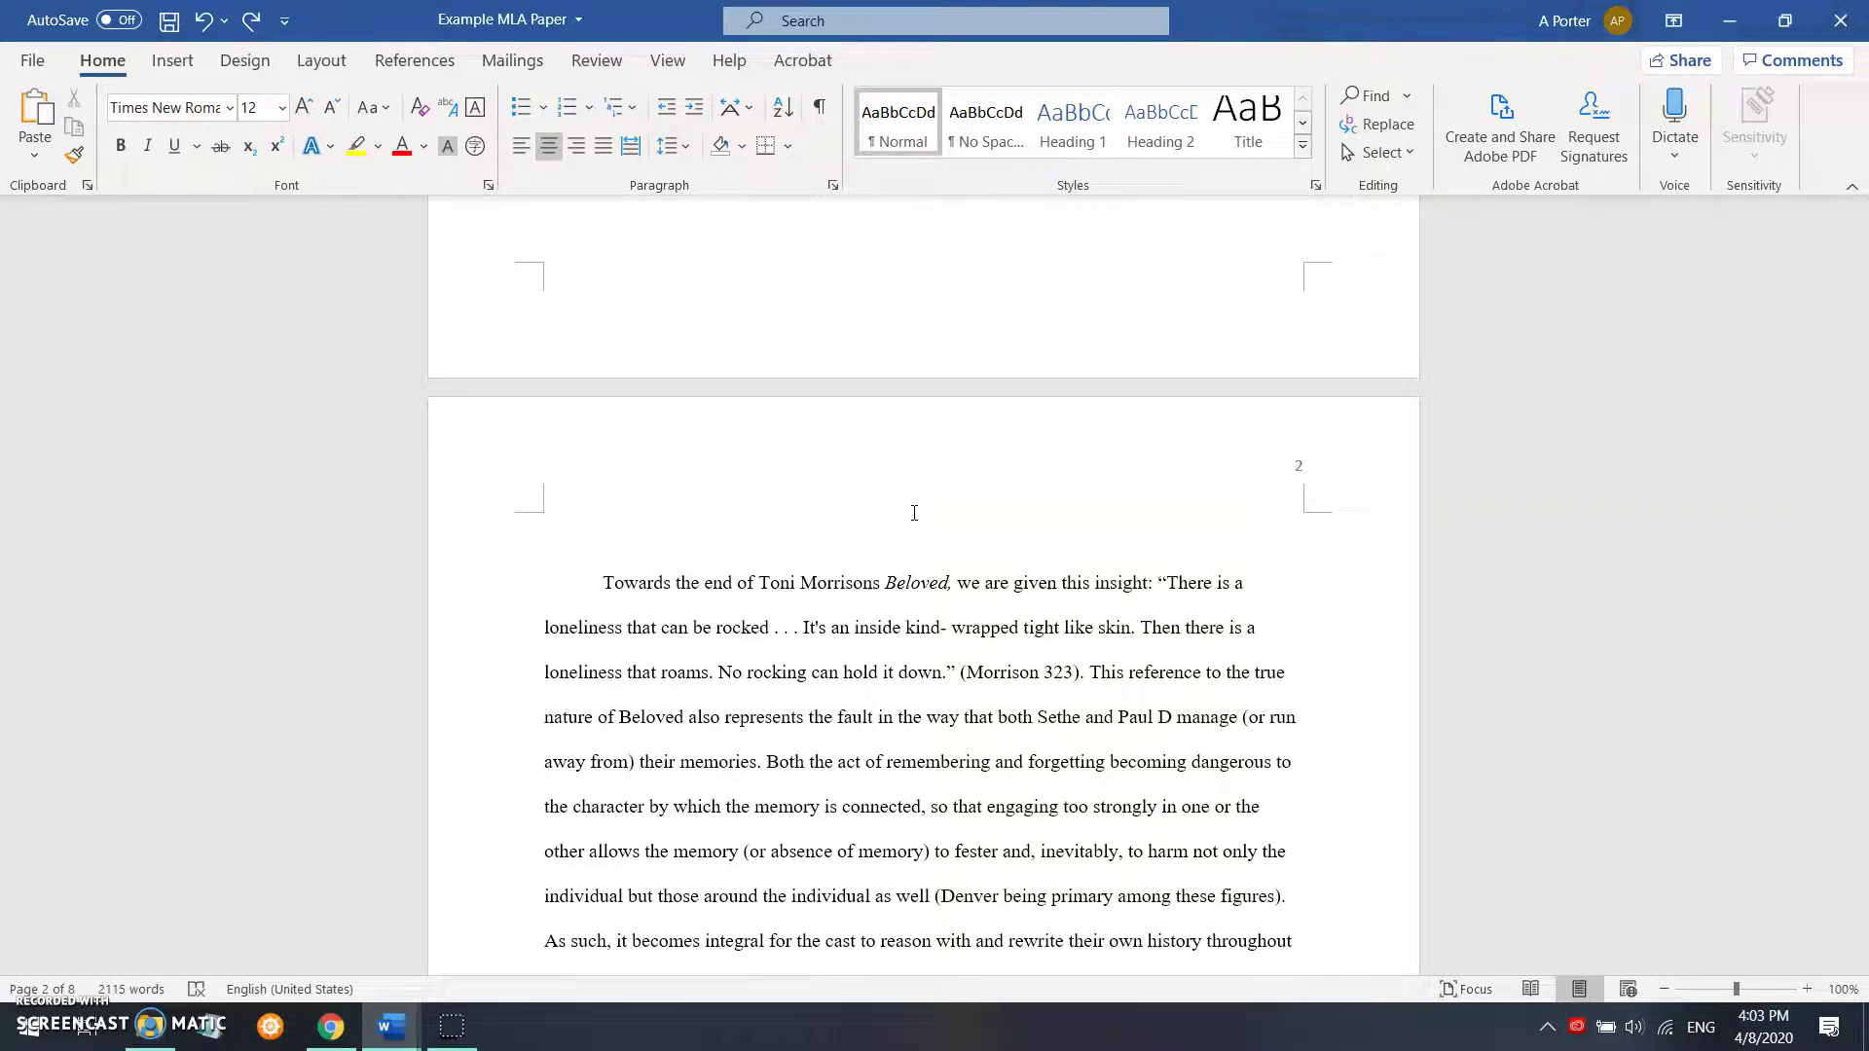
{"action": "key", "text": "ctrl+v"}
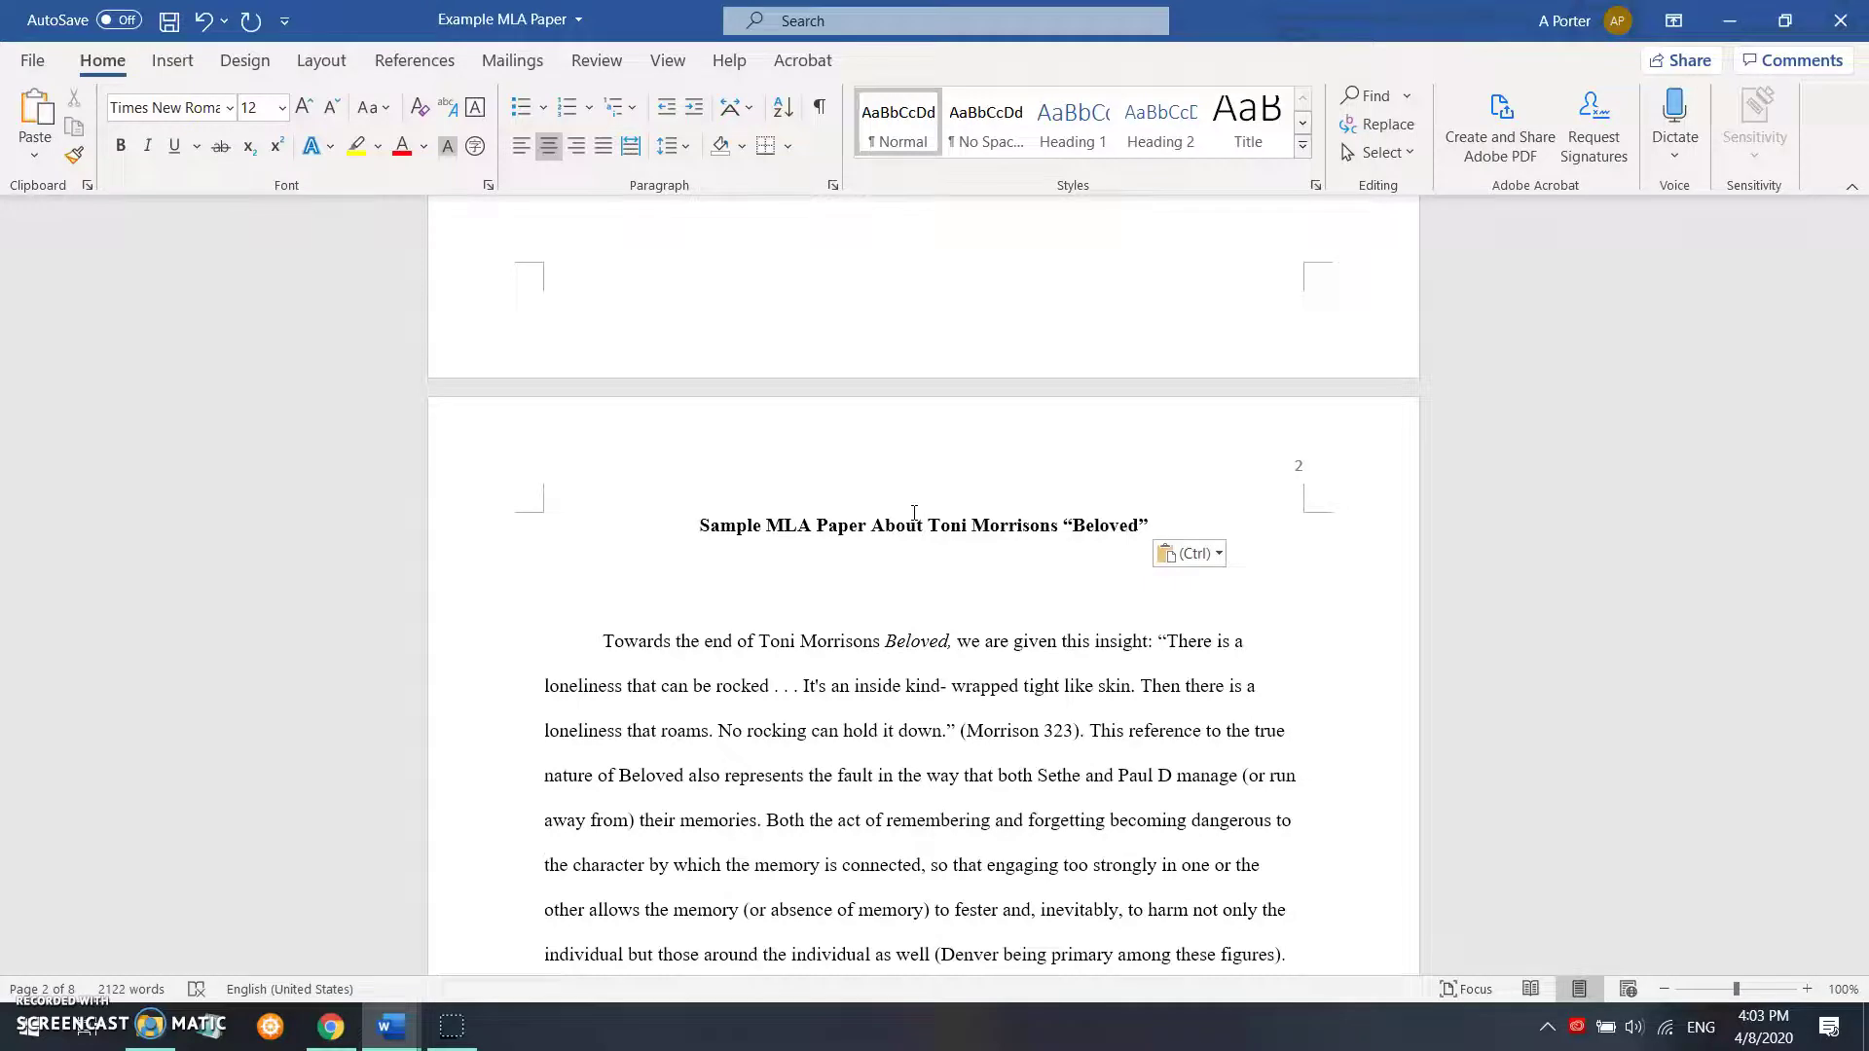
{"action": "key", "text": "BackSpace"}
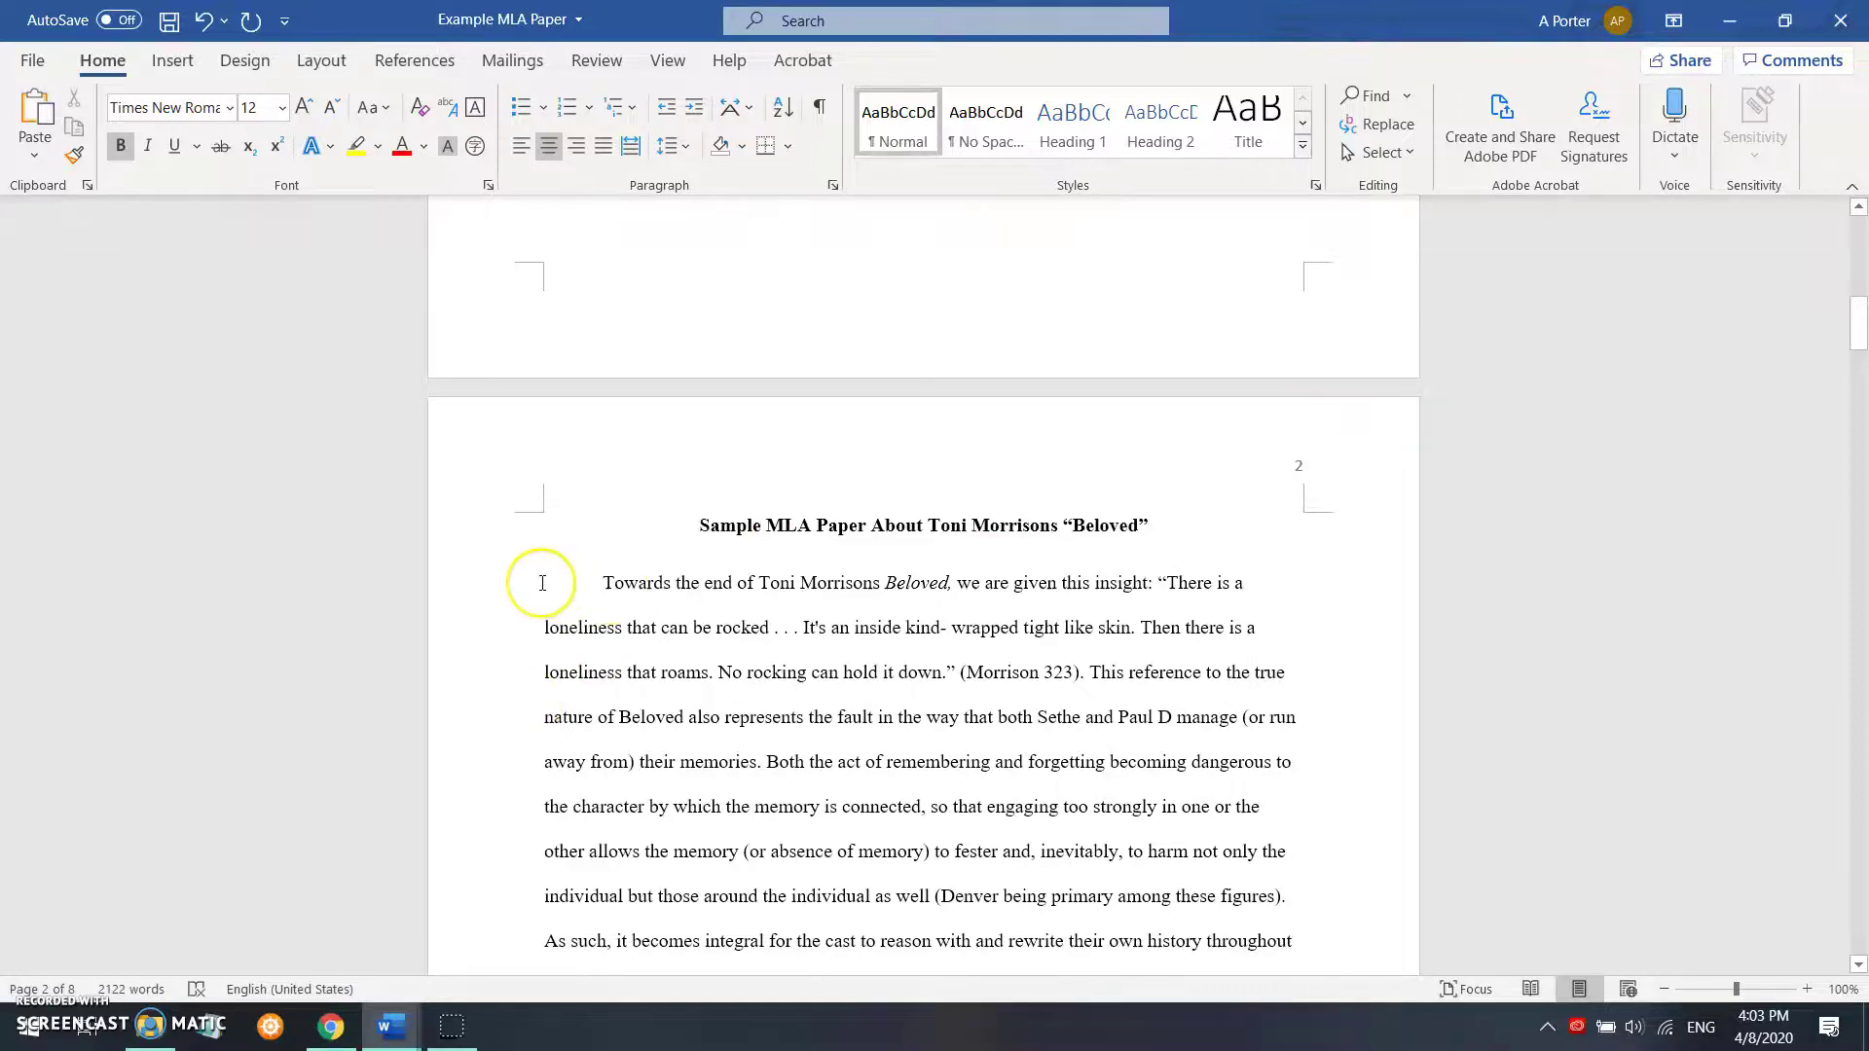
Insert a page break before the Works Cited heading so the source list starts on a new page
{"action": "scroll", "coordinate": [542, 582], "scroll_direction": "down", "scroll_amount": 5}
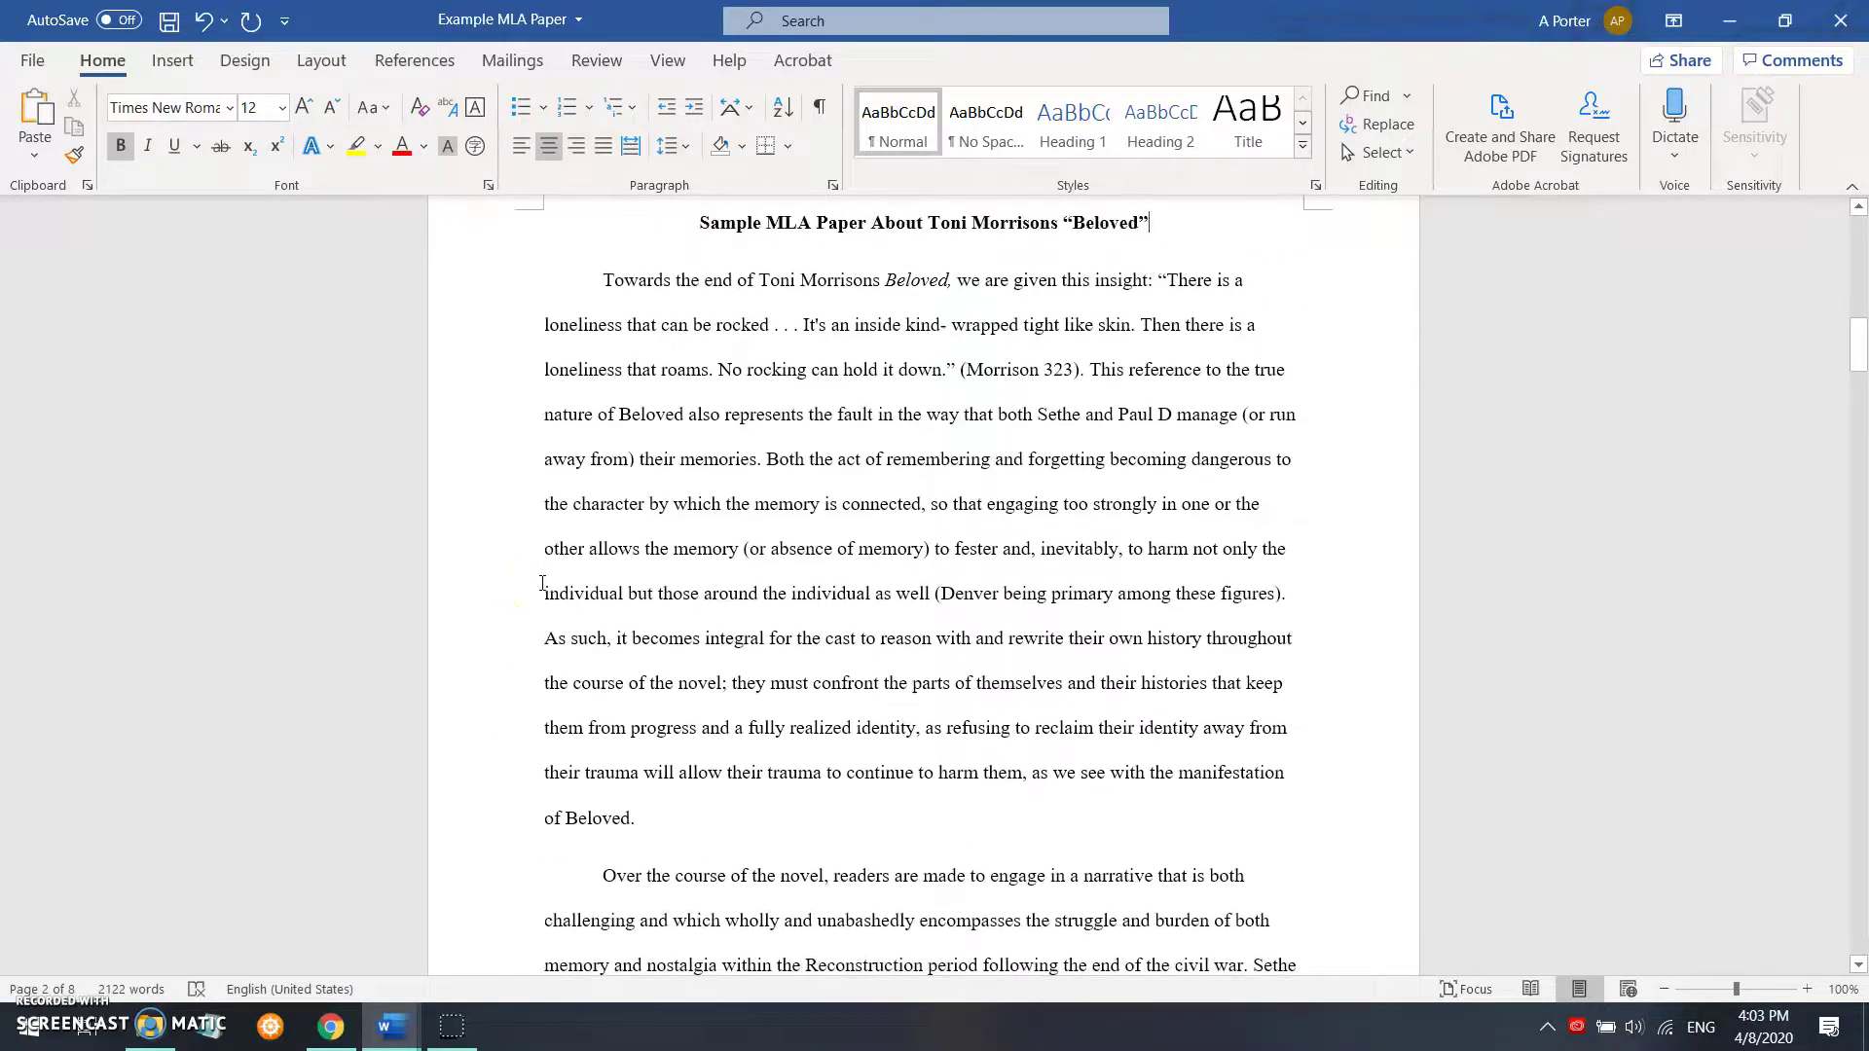
{"action": "scroll", "coordinate": [542, 583], "scroll_direction": "down", "scroll_amount": 15}
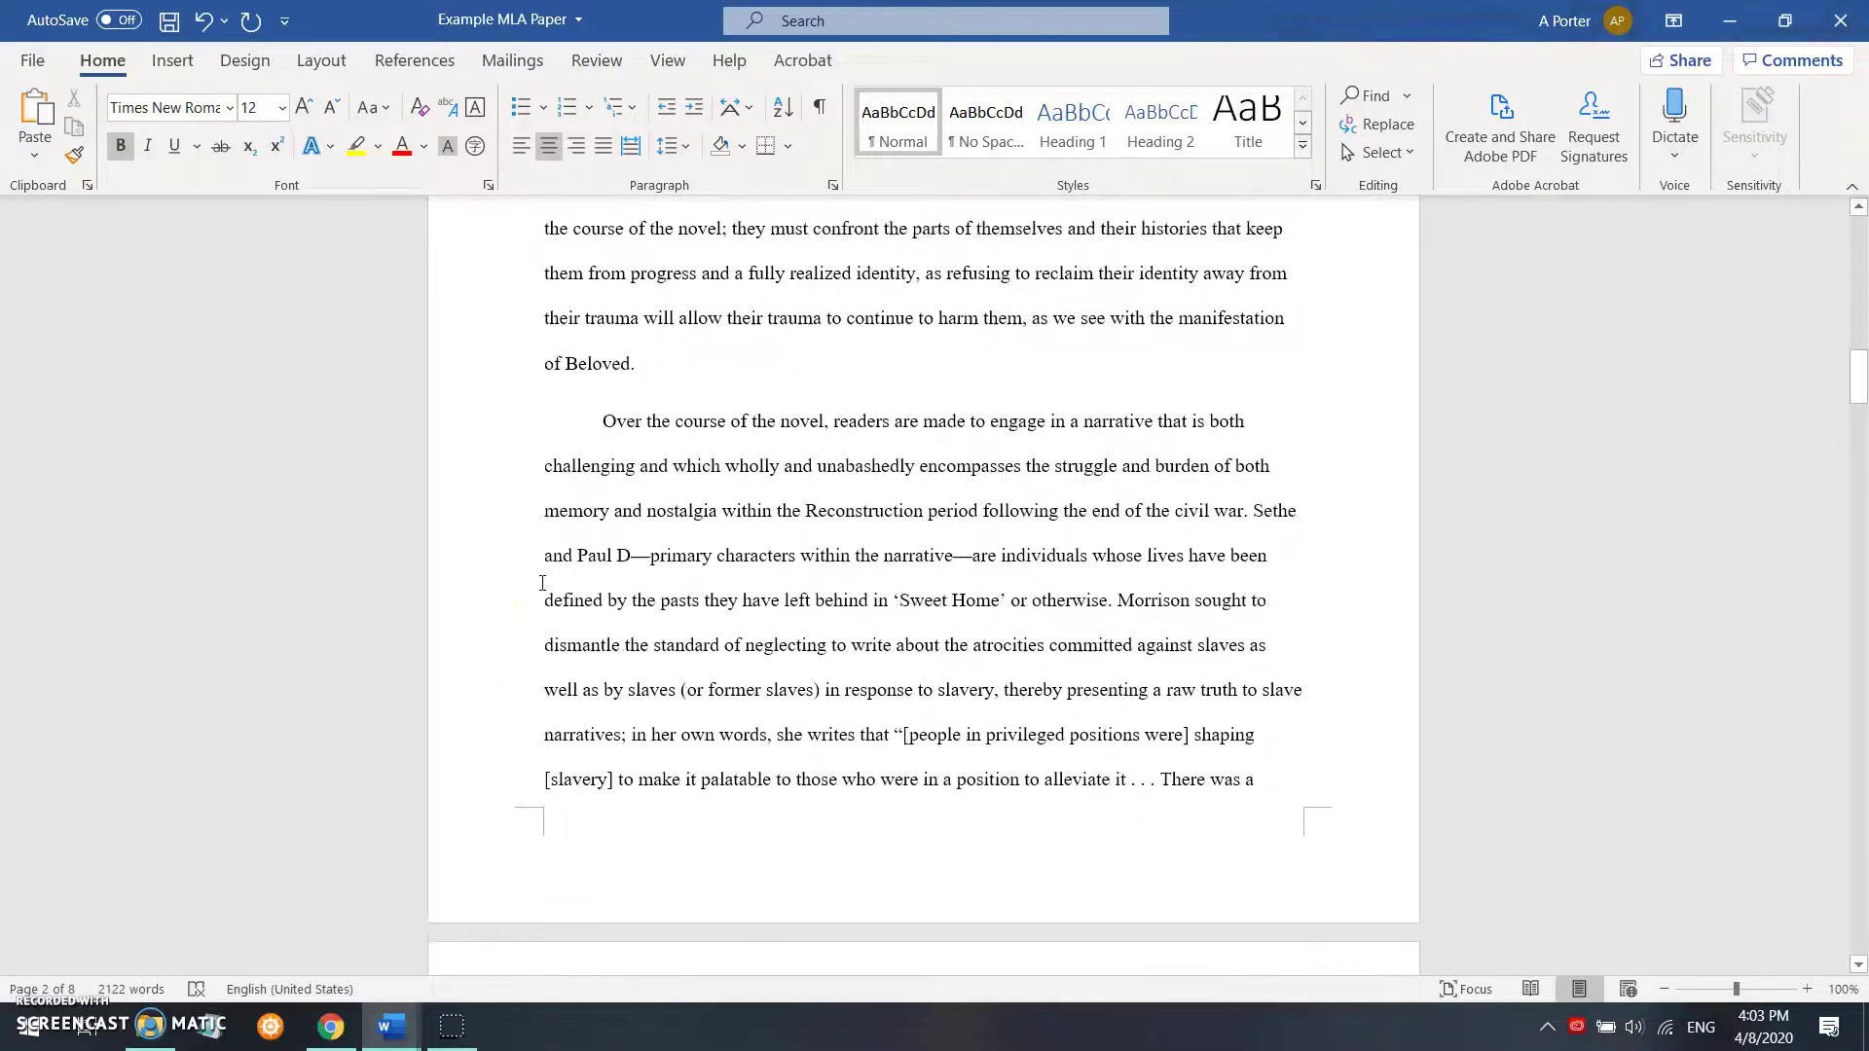
{"action": "scroll", "coordinate": [542, 582], "scroll_direction": "down", "scroll_amount": 20}
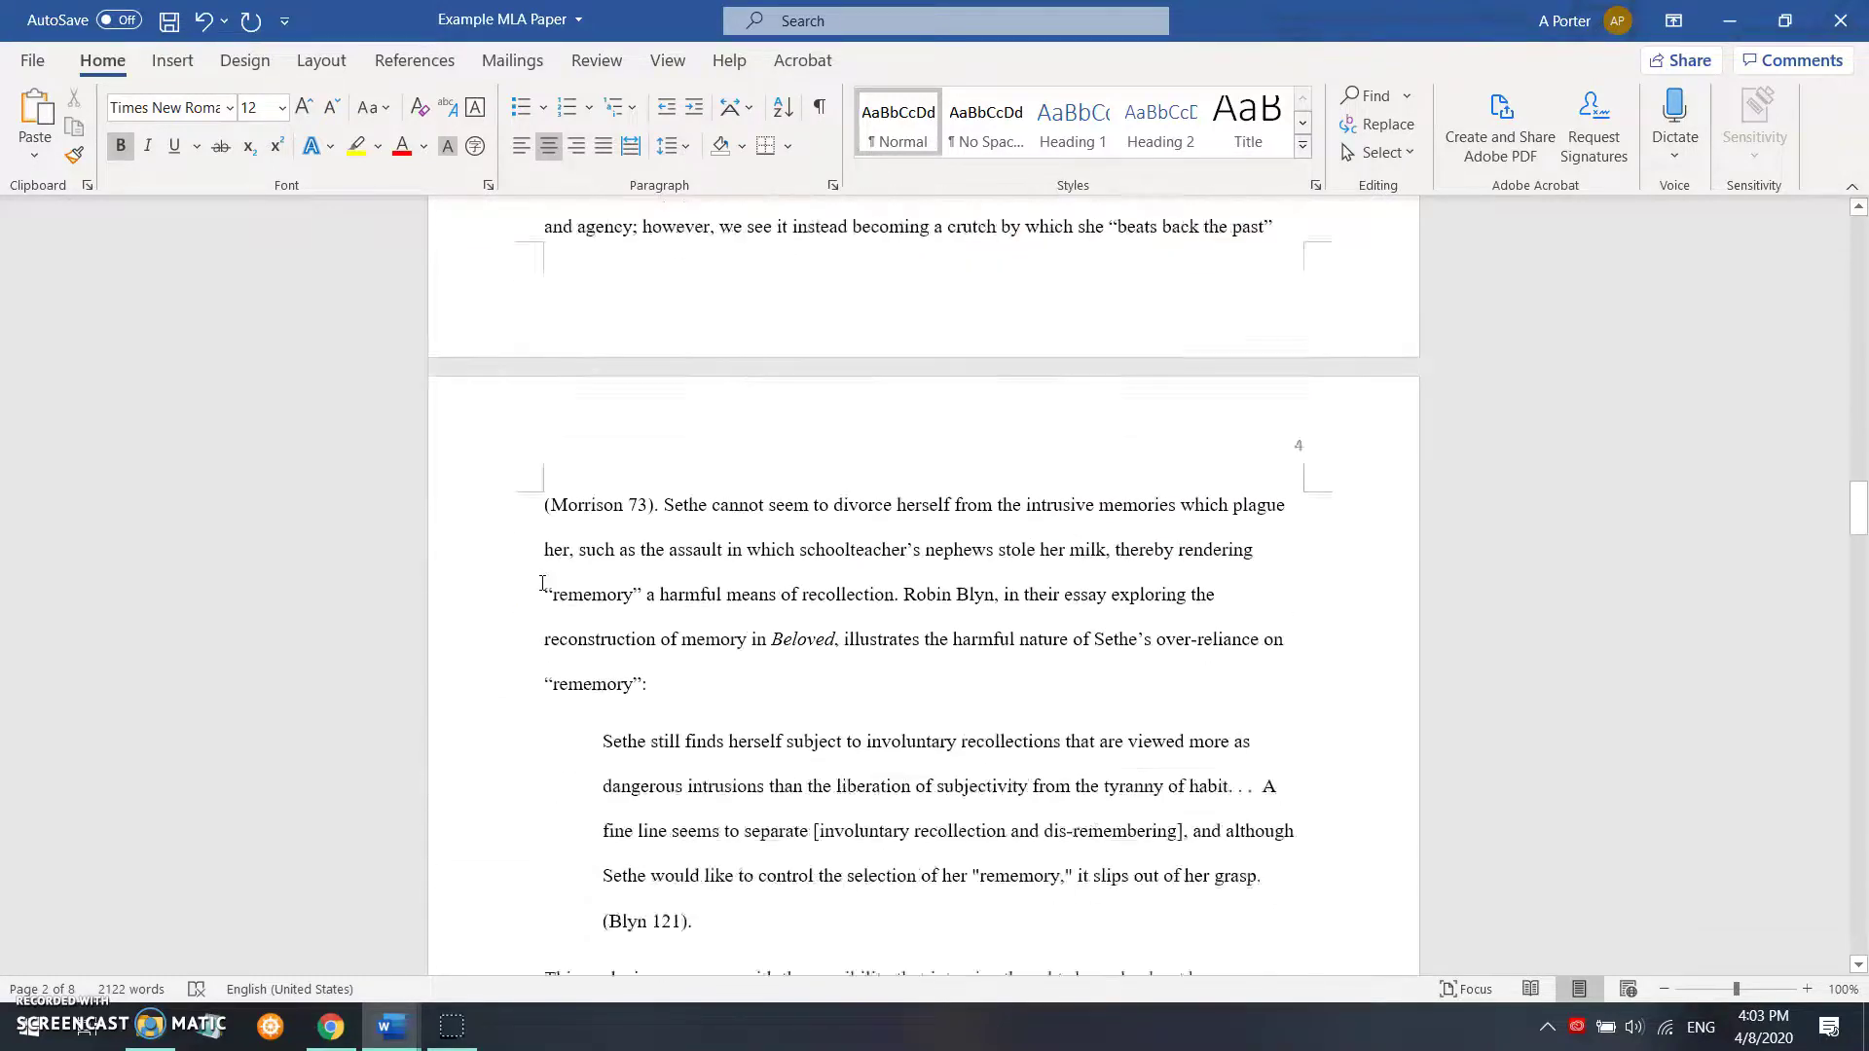
{"action": "scroll", "coordinate": [542, 582], "scroll_direction": "down", "scroll_amount": 20}
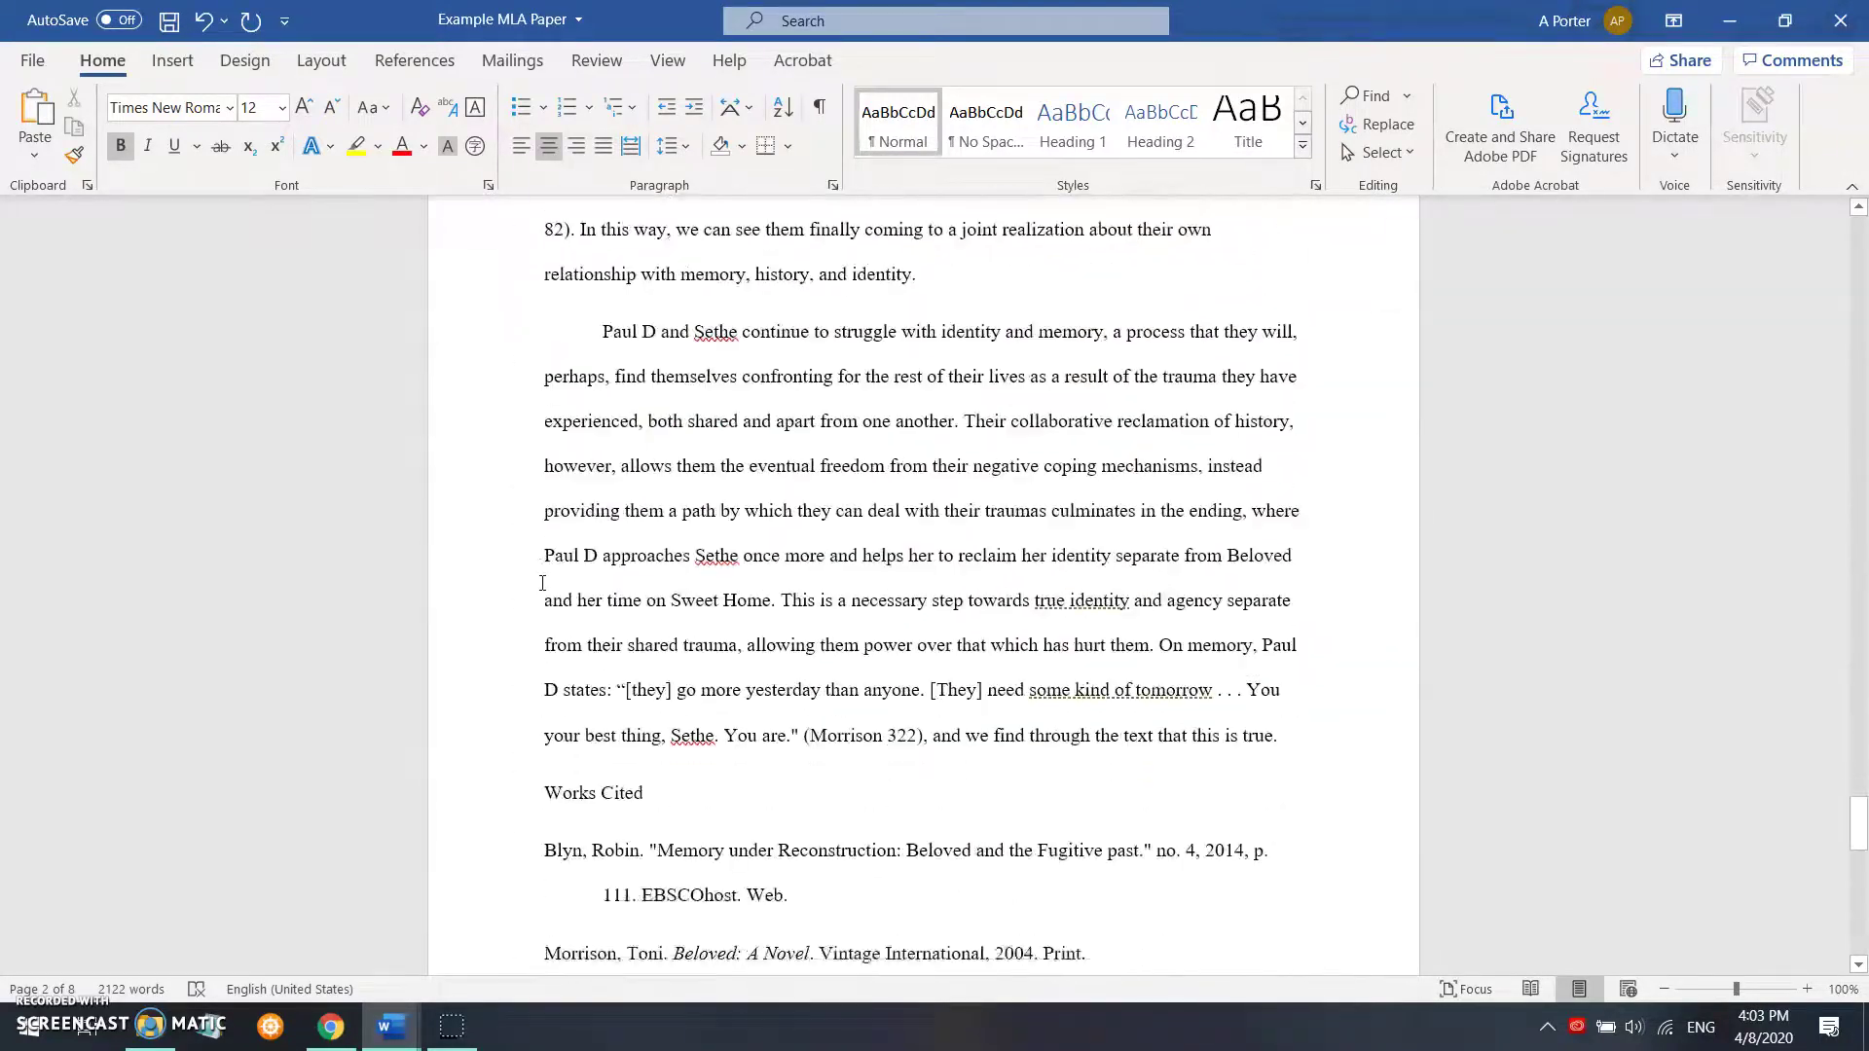
{"action": "scroll", "coordinate": [543, 582], "scroll_direction": "up", "scroll_amount": 12}
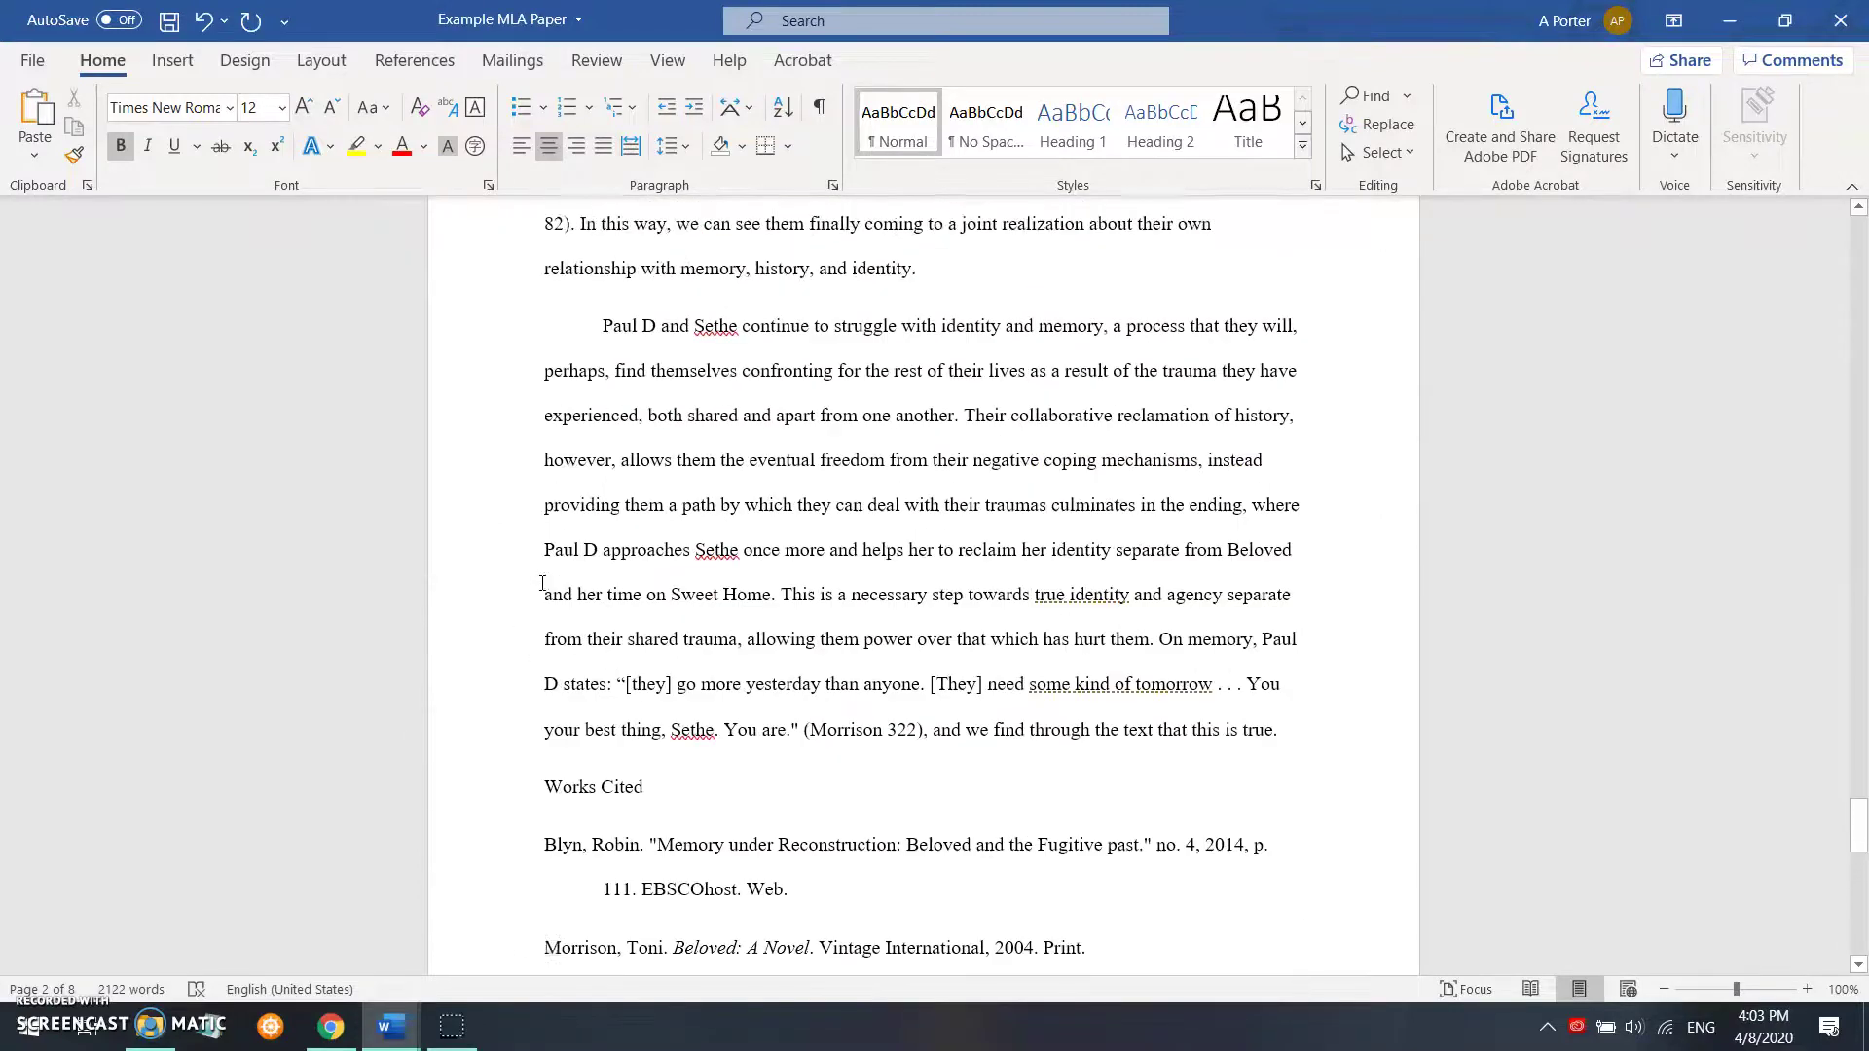
{"action": "scroll", "coordinate": [543, 583], "scroll_direction": "down", "scroll_amount": 2}
{"action": "left_click", "coordinate": [542, 628]}
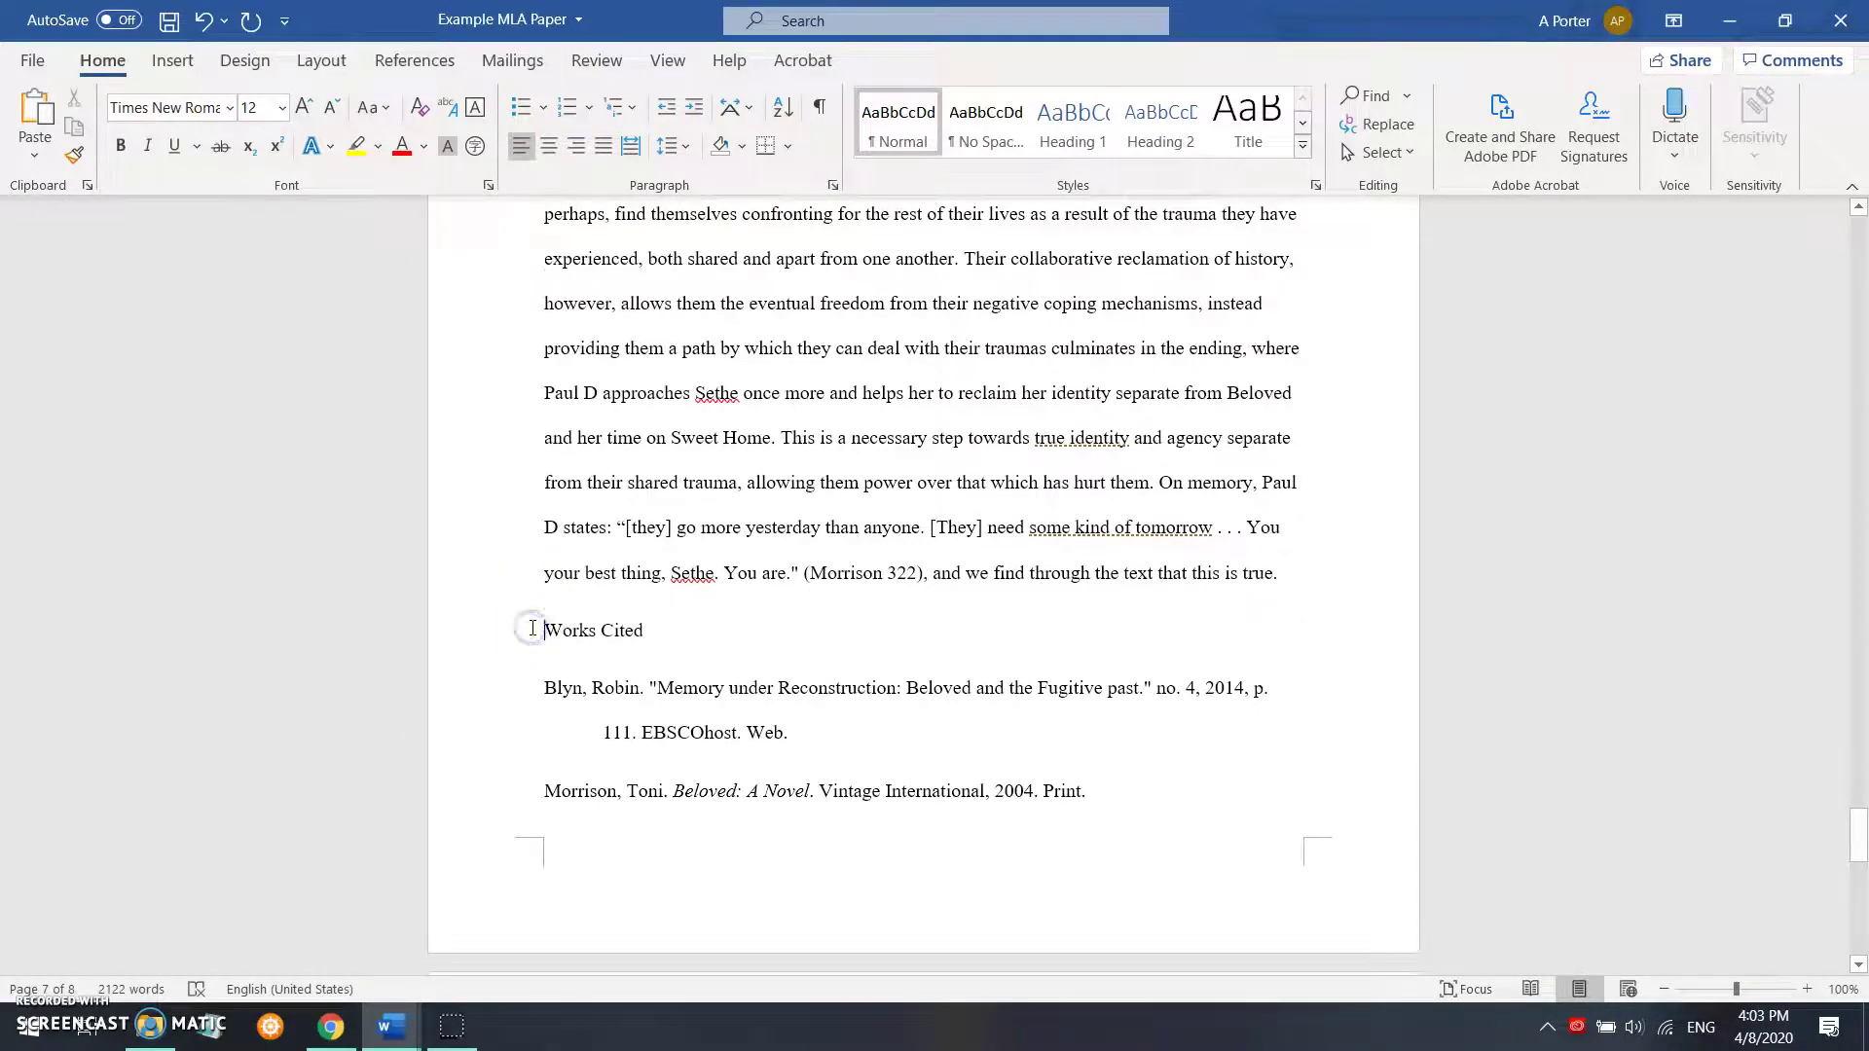
{"action": "key", "text": "Return"}
{"action": "key", "text": "Return"}
{"action": "key", "text": "Return"}
{"action": "key", "text": "Return"}
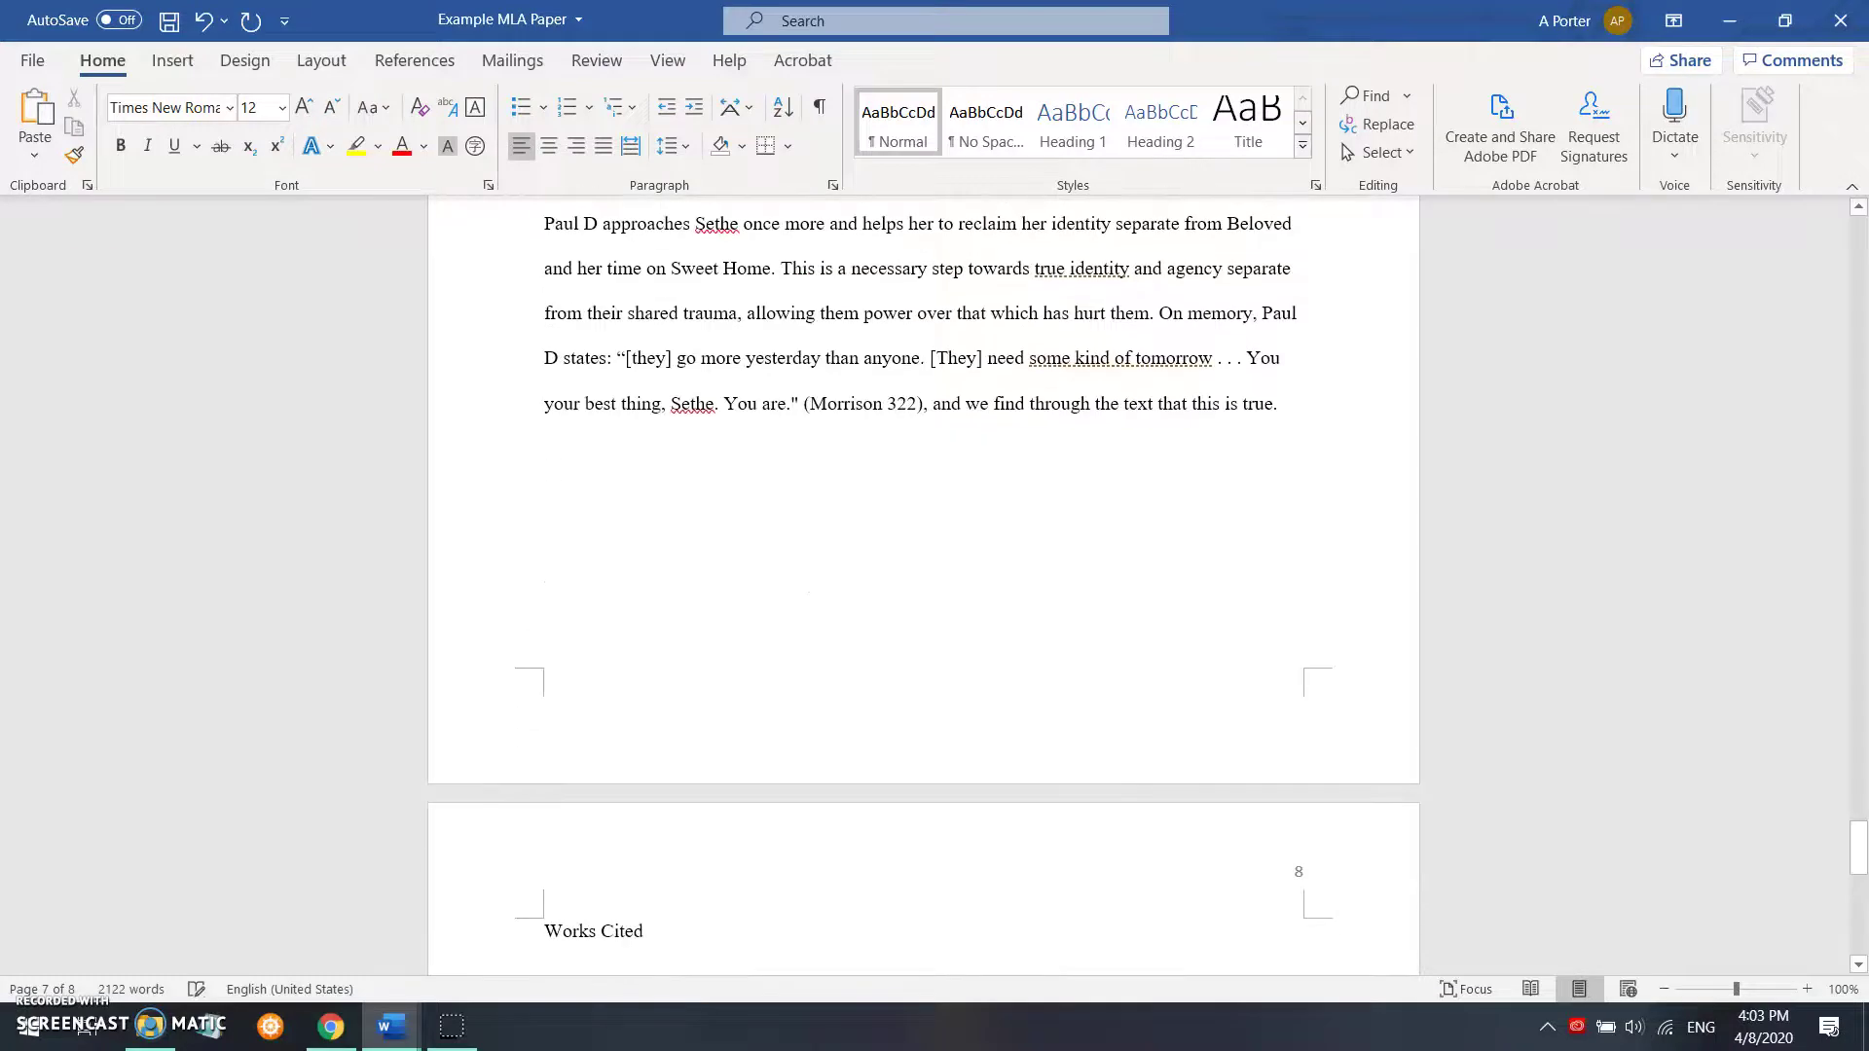
Replace the Works Cited heading with a centered 'References' heading
{"action": "scroll", "coordinate": [923, 682], "scroll_direction": "down", "scroll_amount": 3}
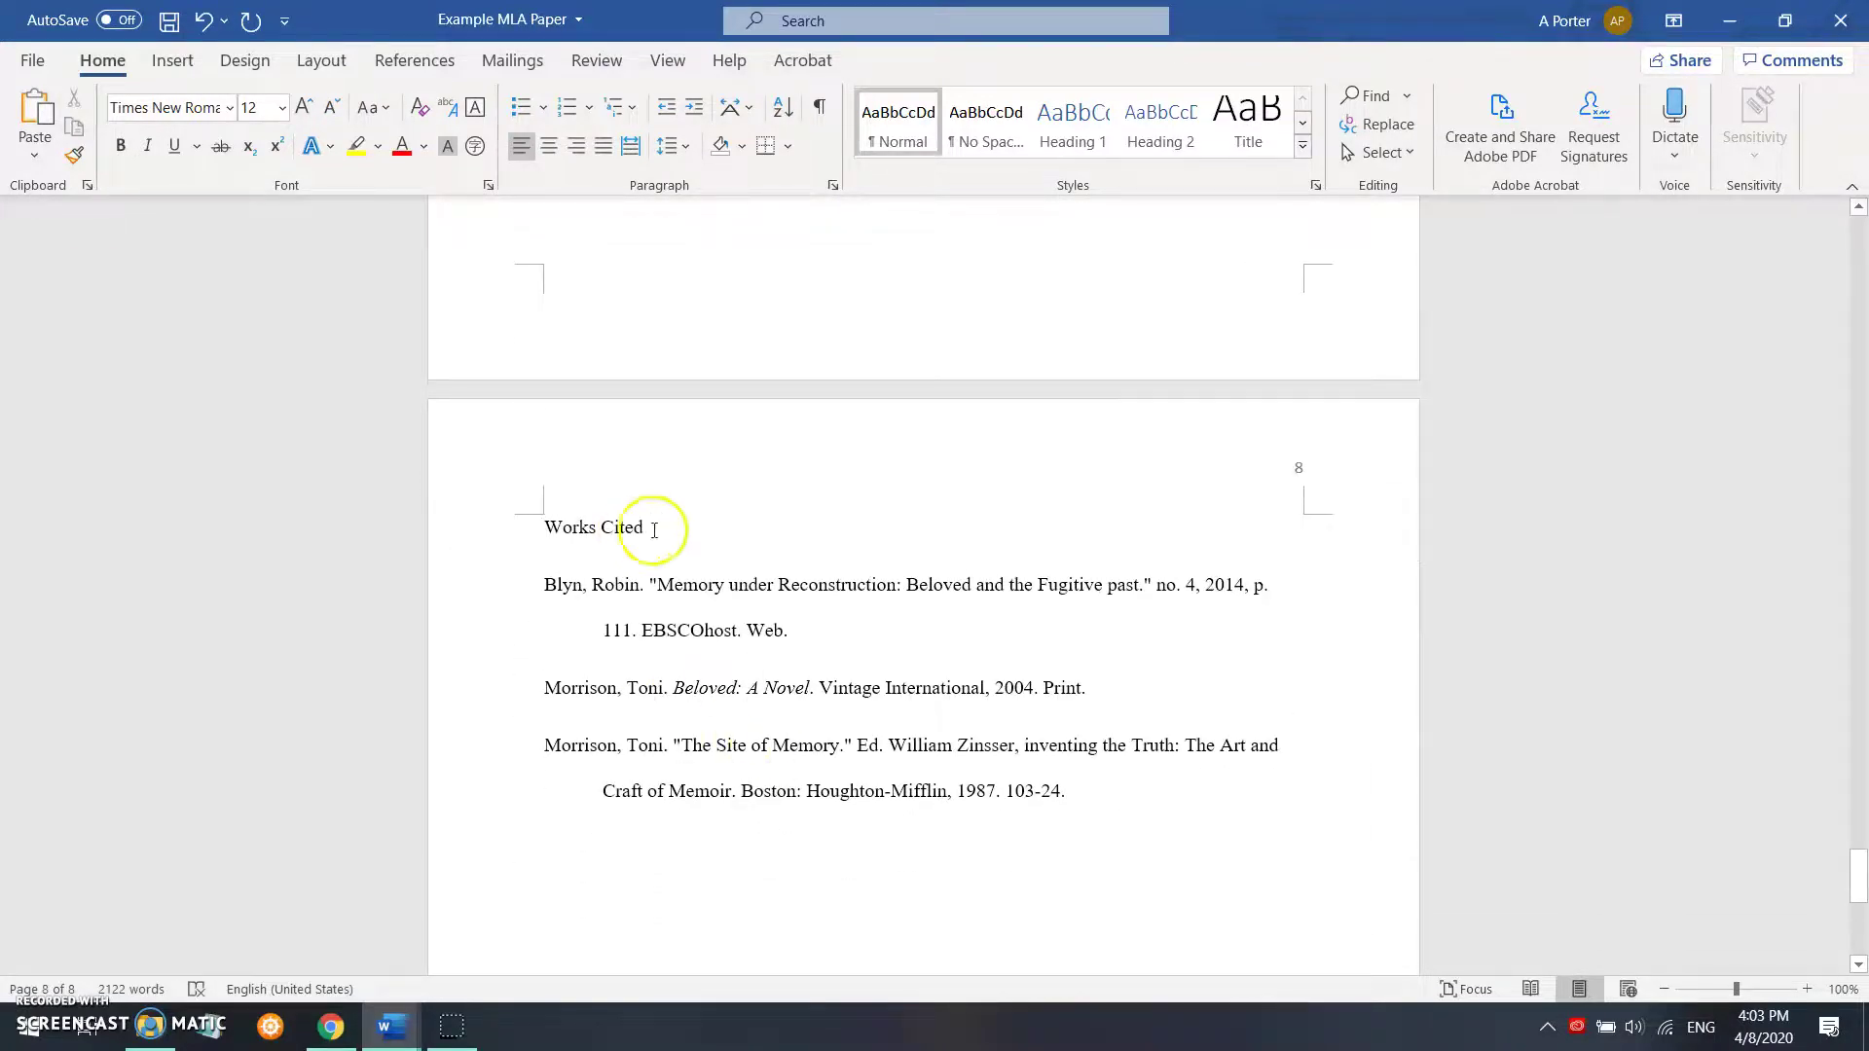
{"action": "left_click_drag", "start_coordinate": [654, 529], "coordinate": [568, 537]}
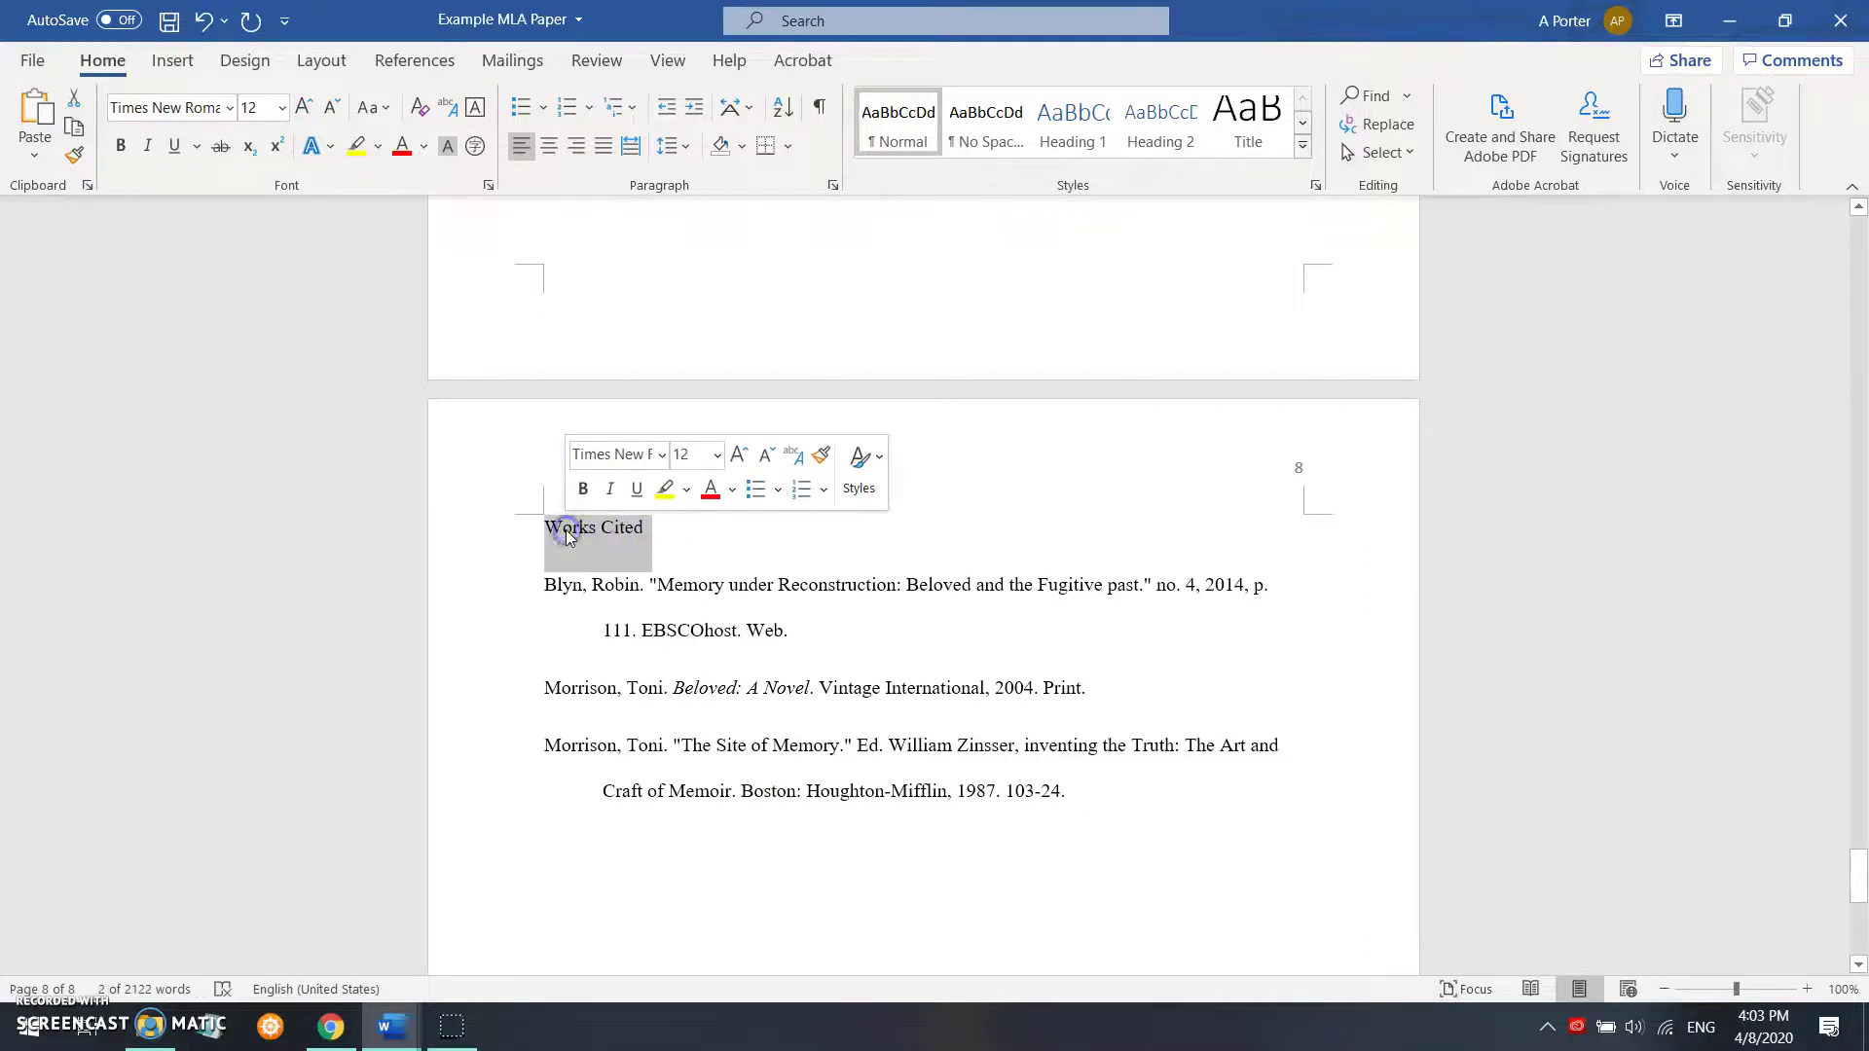
{"action": "type", "text": "References"}
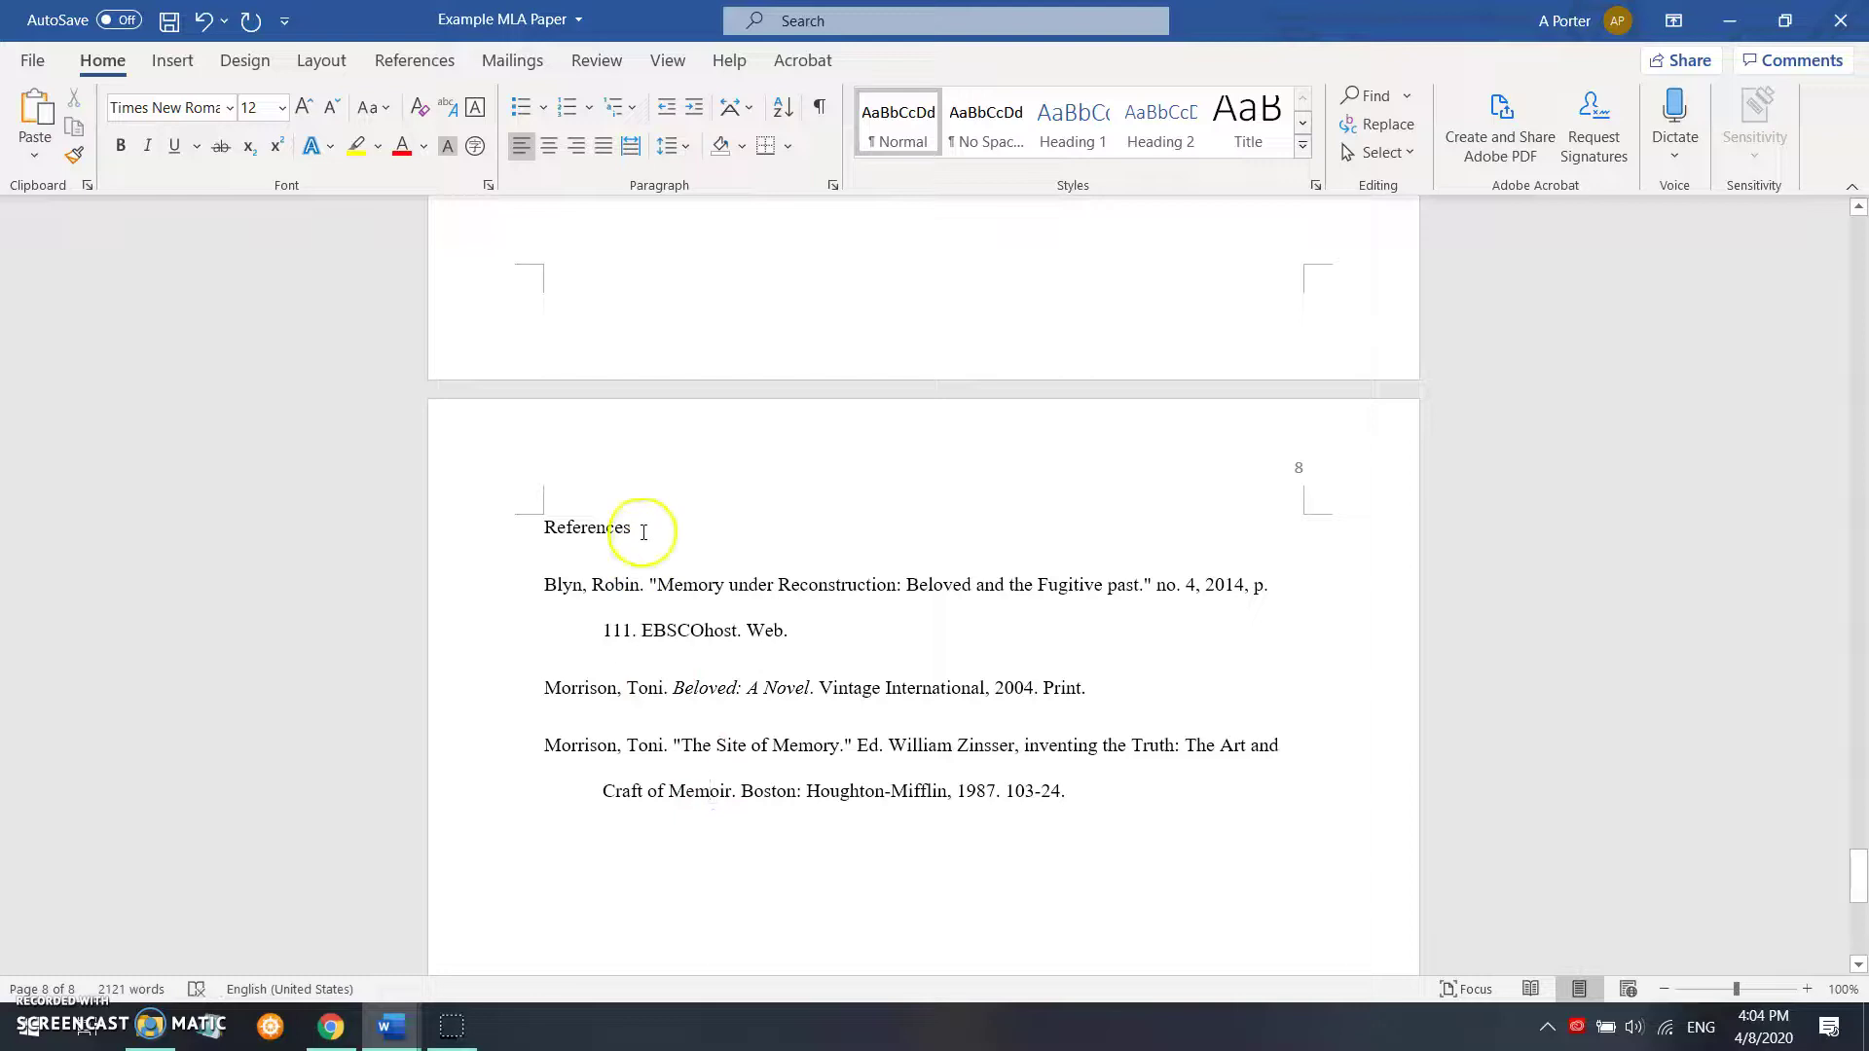
{"action": "left_click_drag", "start_coordinate": [635, 527], "coordinate": [519, 531]}
{"action": "left_click", "coordinate": [547, 146]}
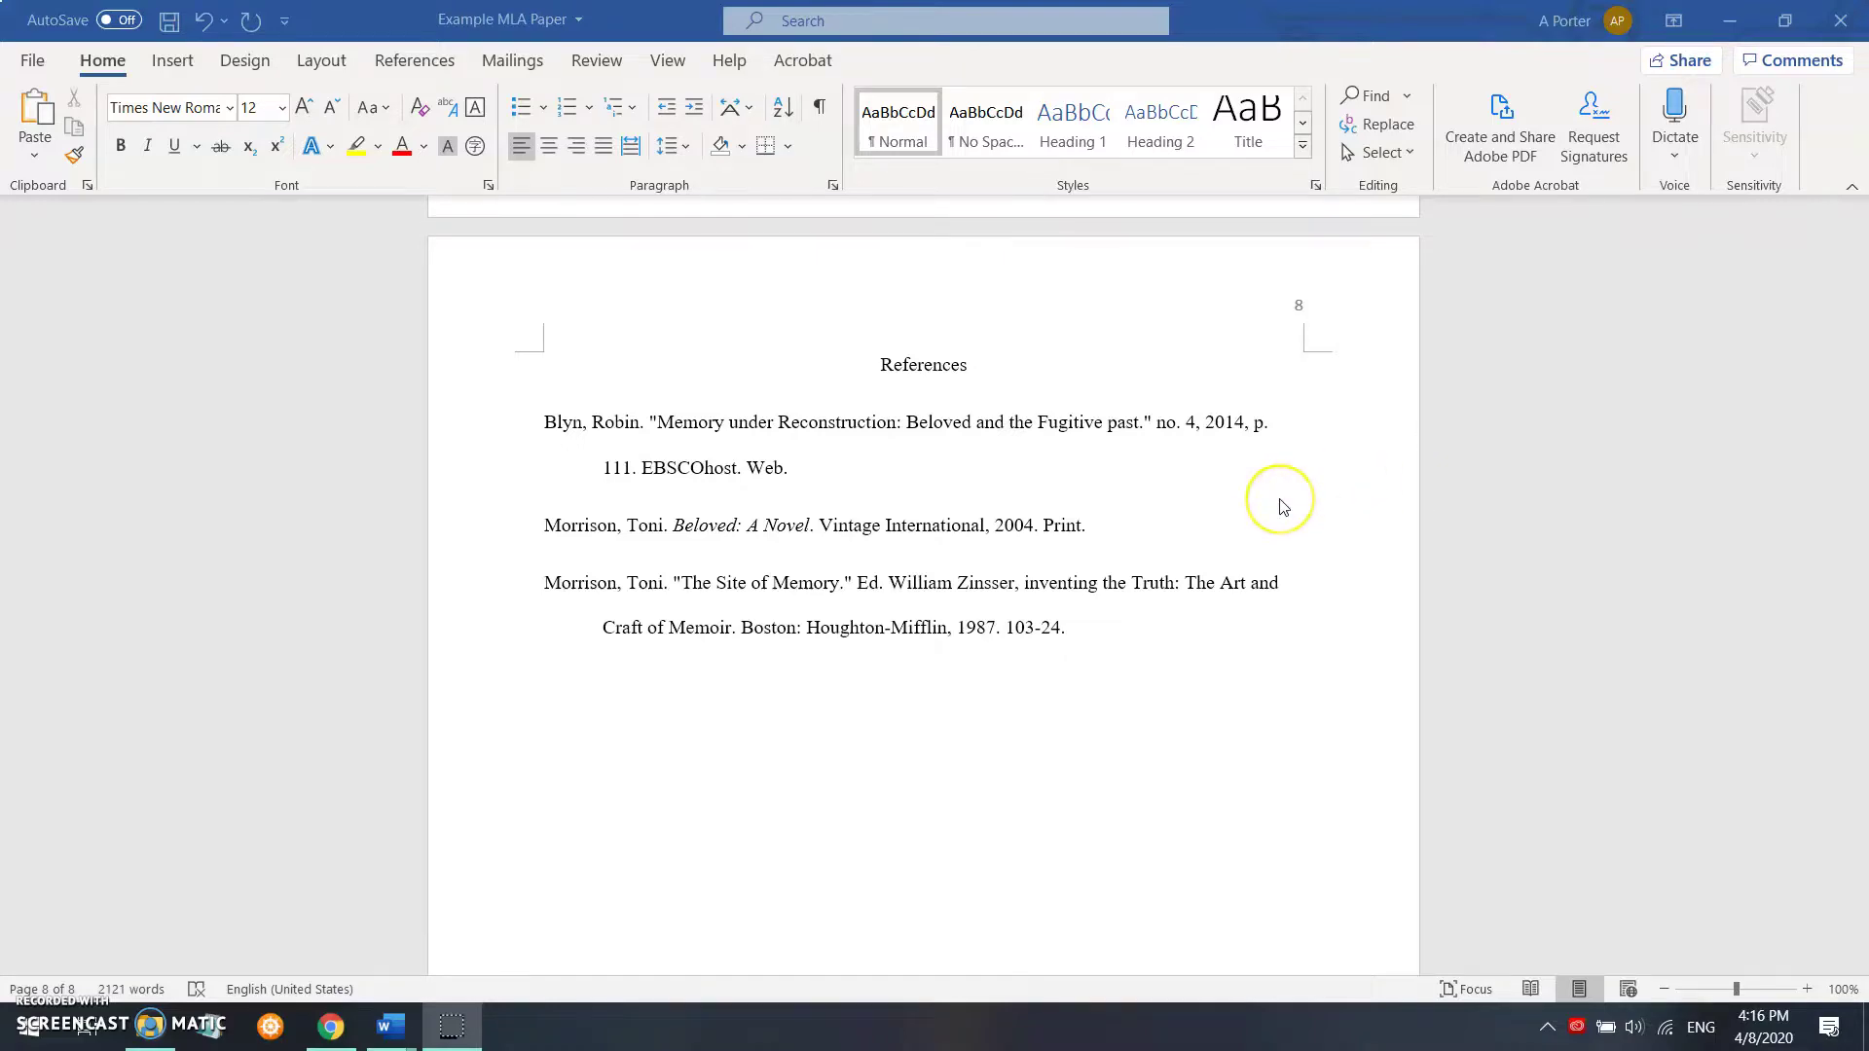
{"action": "scroll", "coordinate": [1279, 506], "scroll_direction": "up", "scroll_amount": 20}
{"action": "scroll", "coordinate": [1280, 505], "scroll_direction": "up", "scroll_amount": 20}
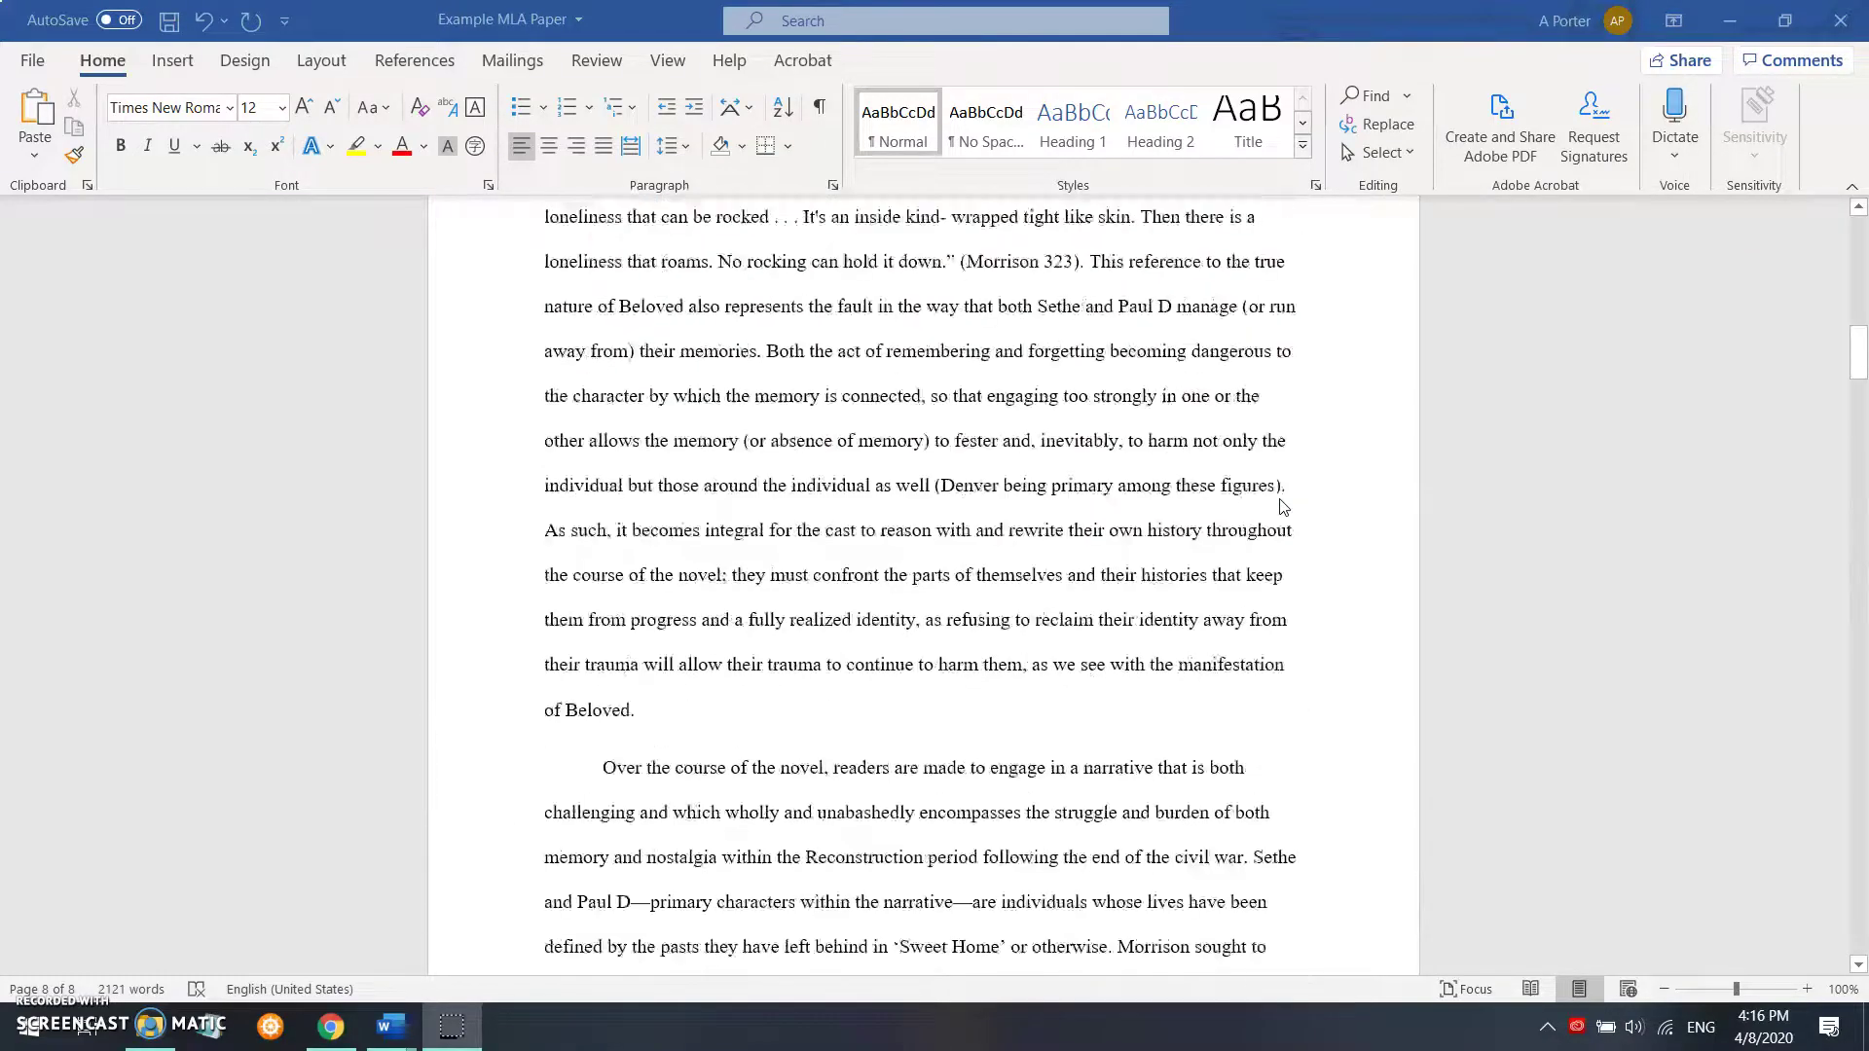
{"action": "scroll", "coordinate": [1279, 505], "scroll_direction": "down", "scroll_amount": 1}
{"action": "scroll", "coordinate": [1279, 505], "scroll_direction": "up", "scroll_amount": 2}
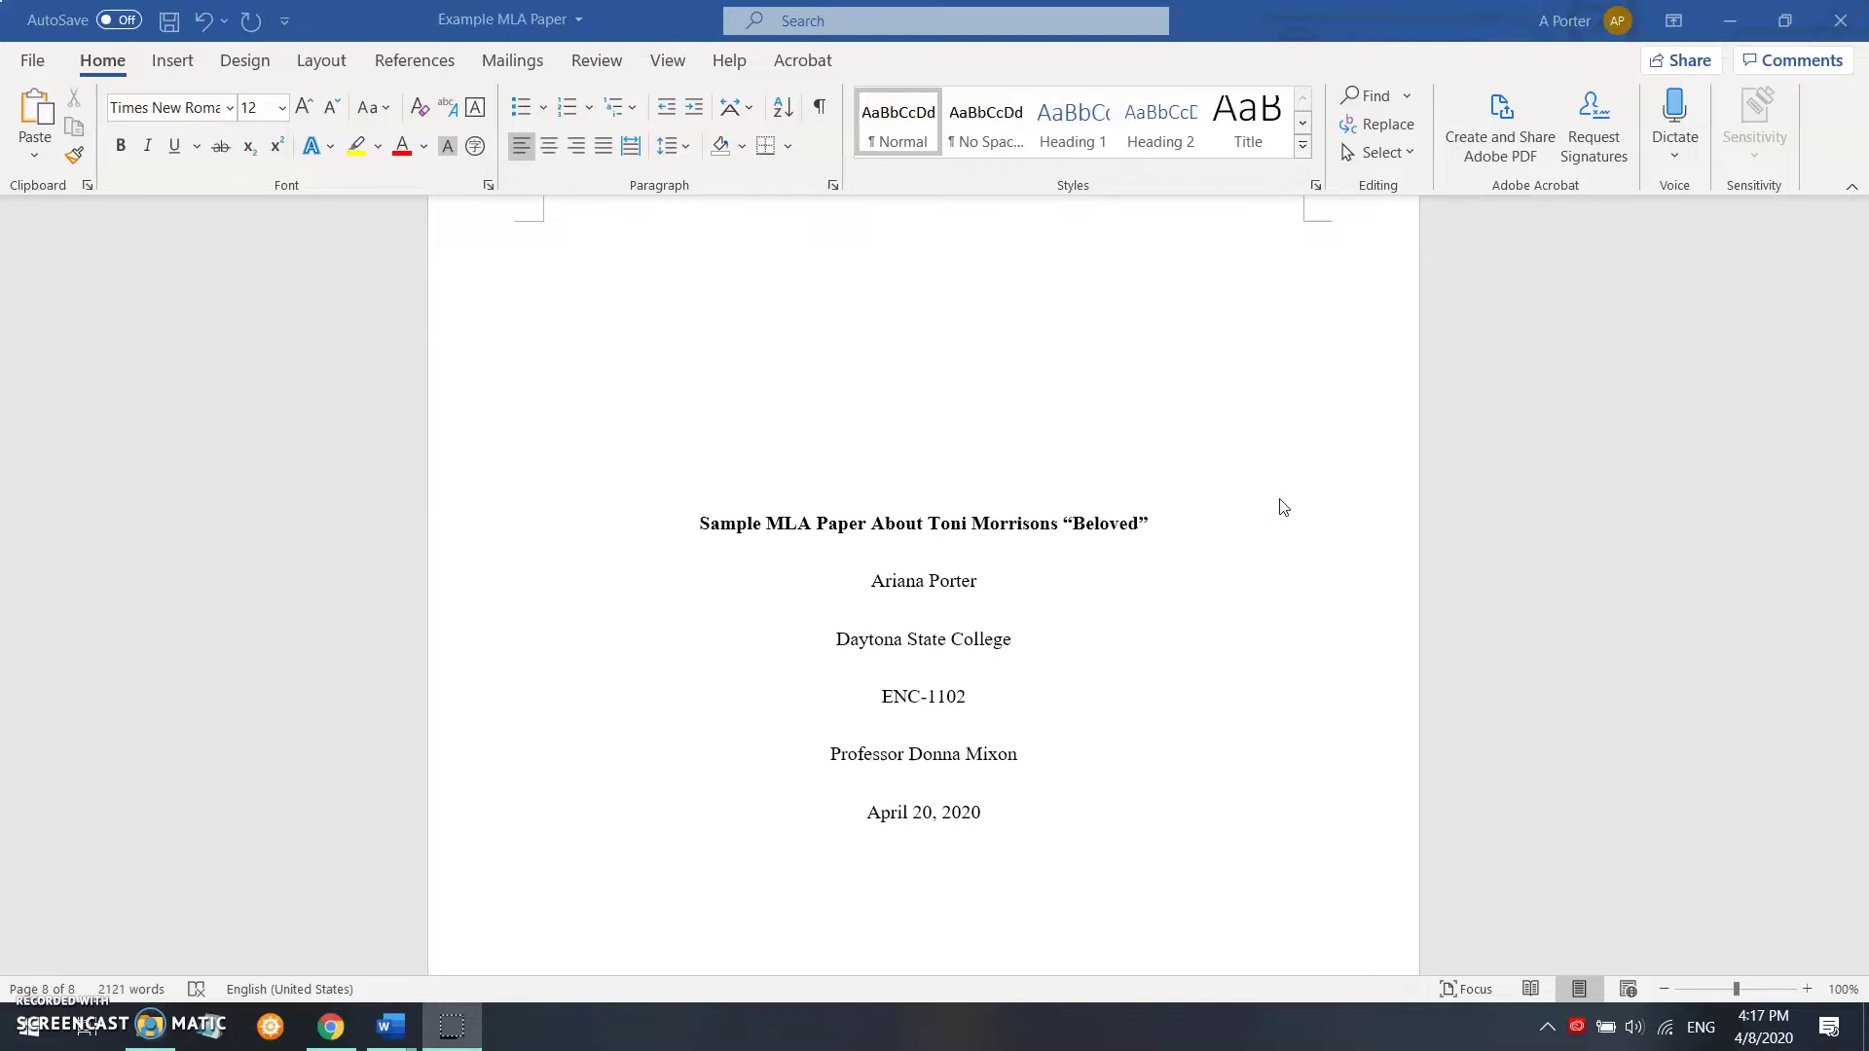
{"action": "scroll", "coordinate": [1279, 505], "scroll_direction": "down", "scroll_amount": 1}
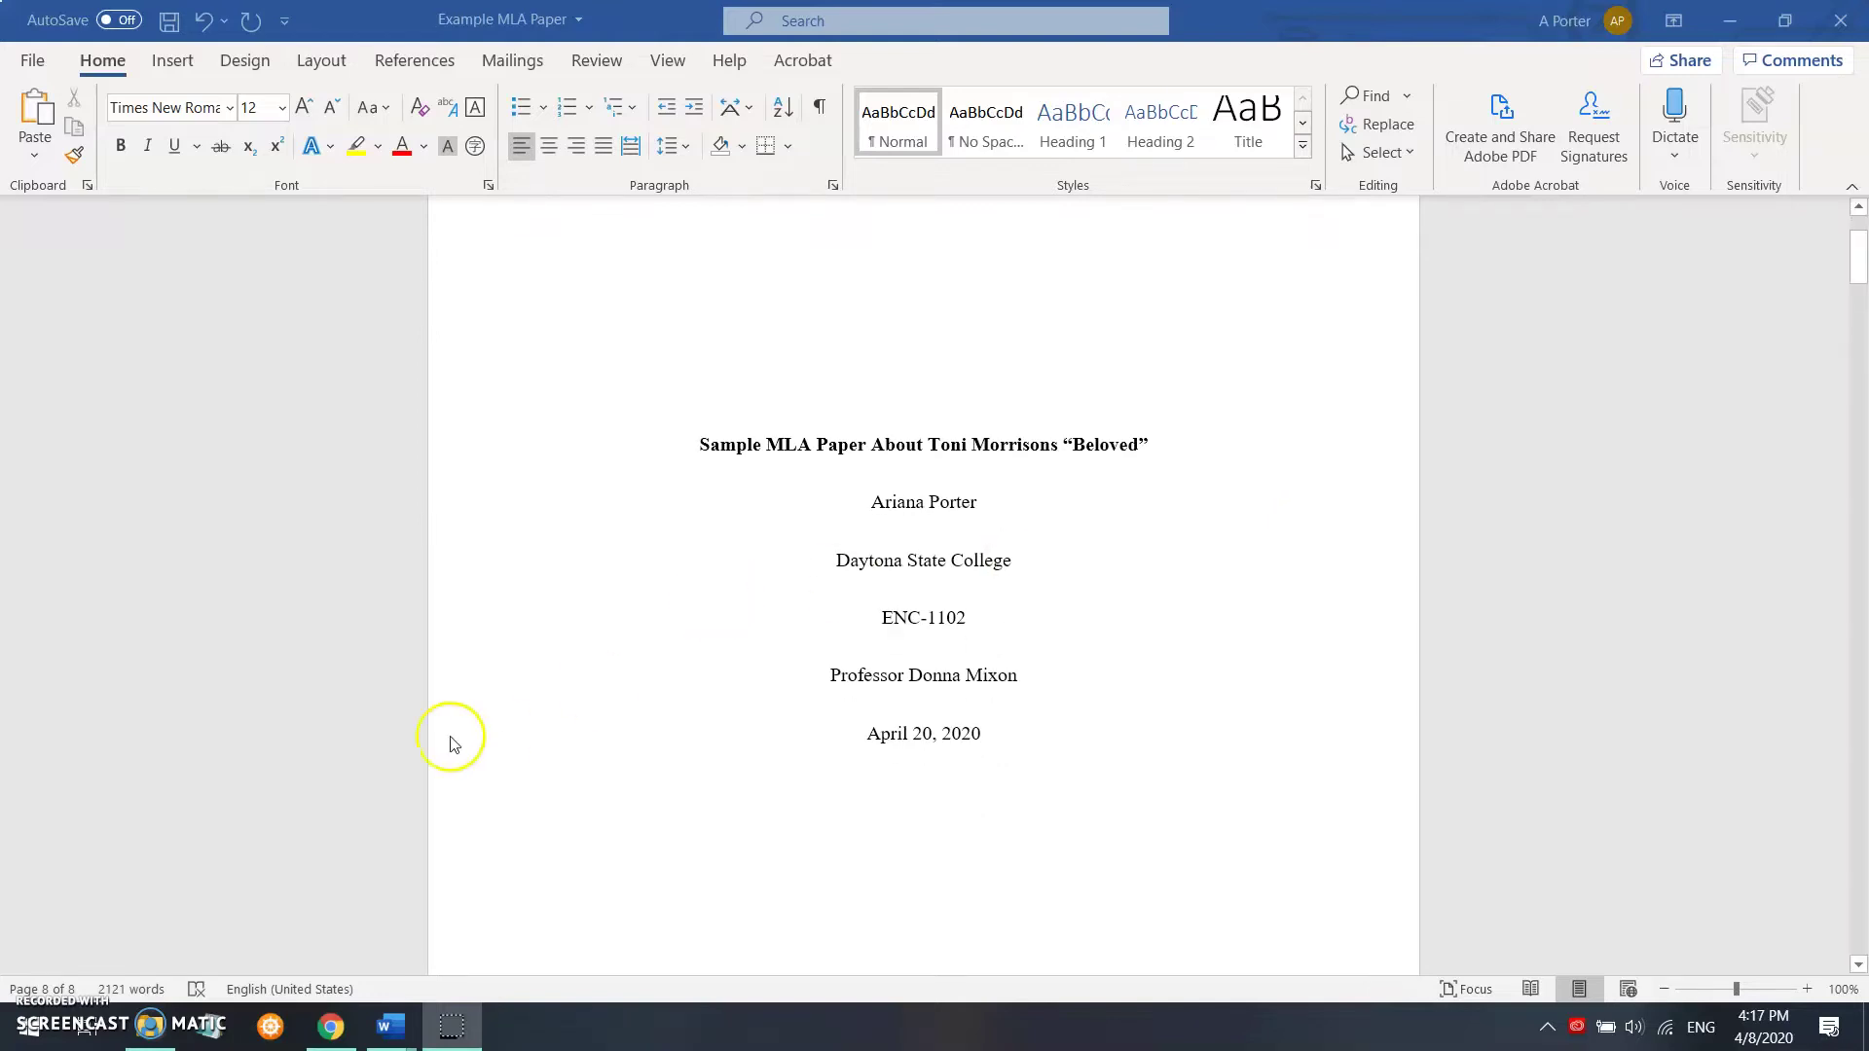